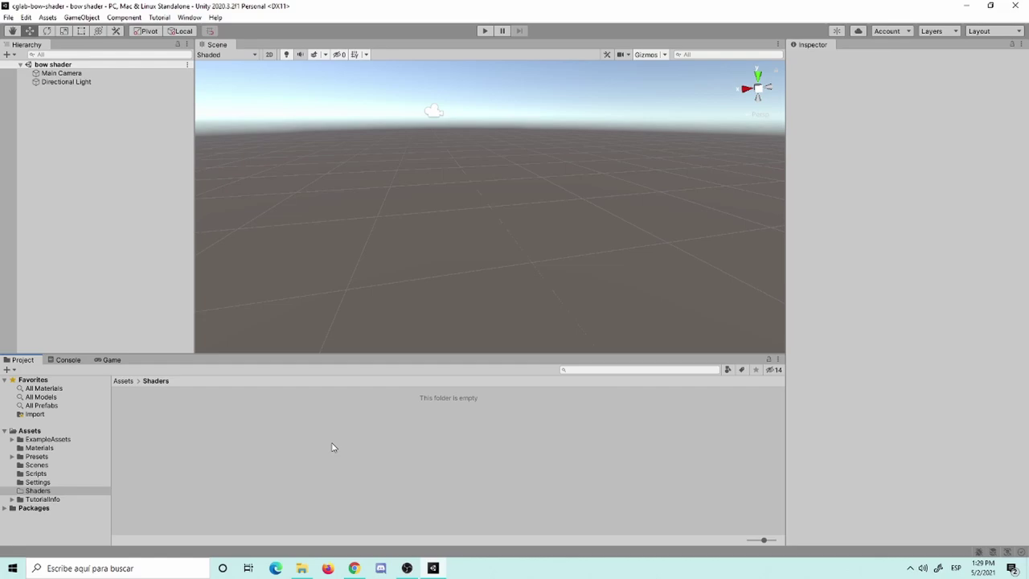
# Add a 3D Object > Sphere to the Hierarchy, keeping the default name Sphere.
pyautogui.rightClick(64, 164)
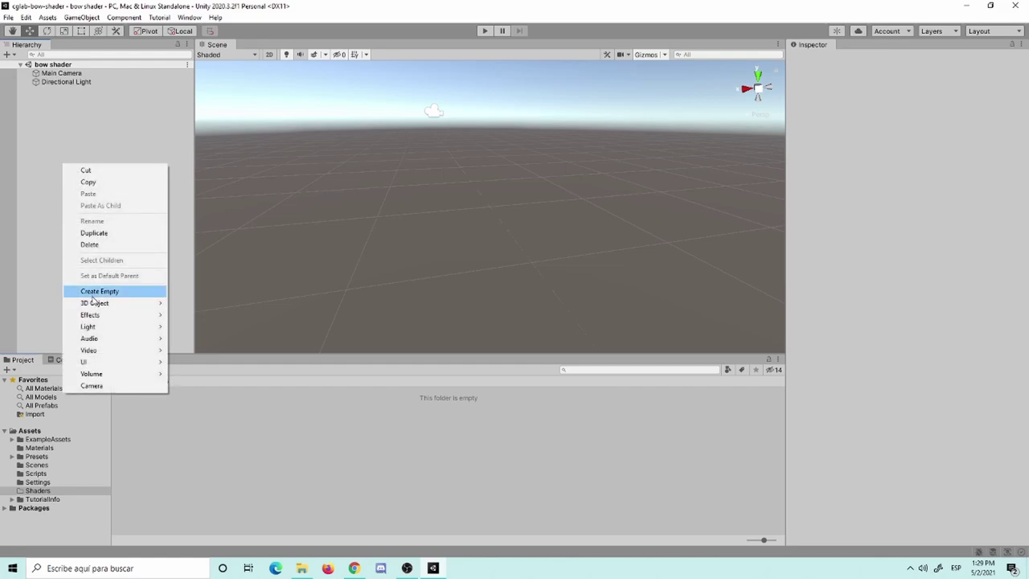
pyautogui.moveTo(122, 306)
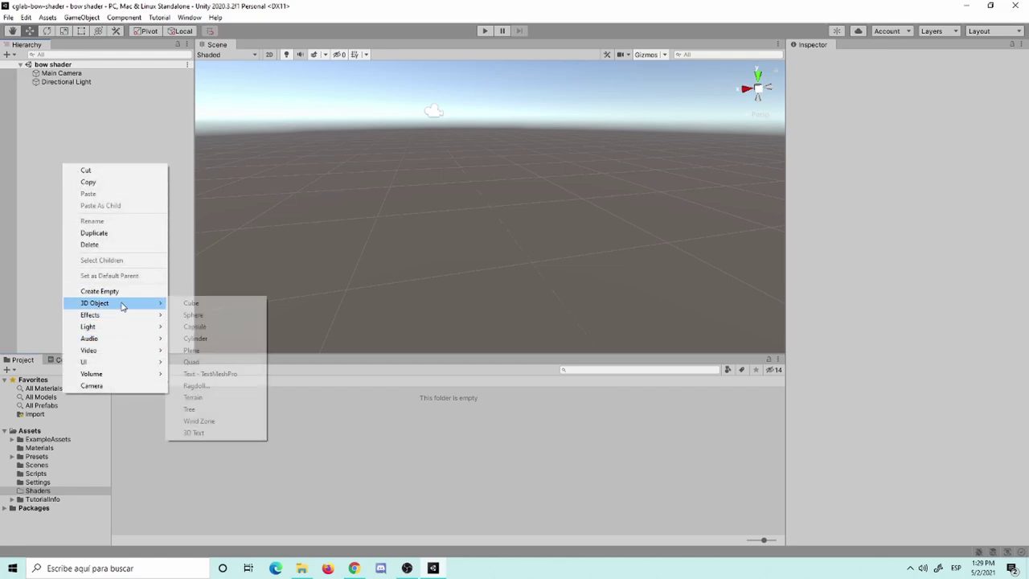
pyautogui.click(241, 315)
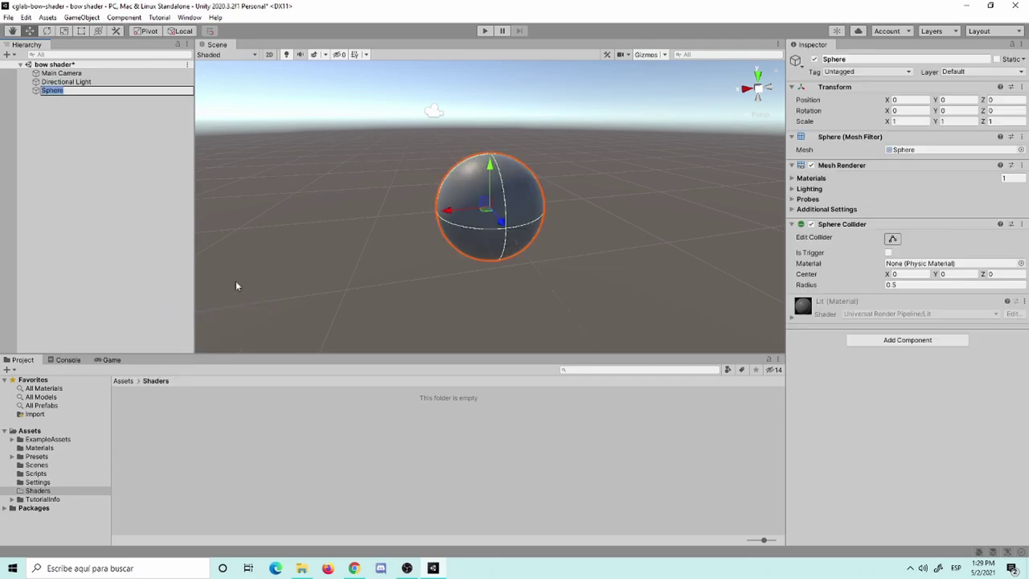
pyautogui.press('Return')
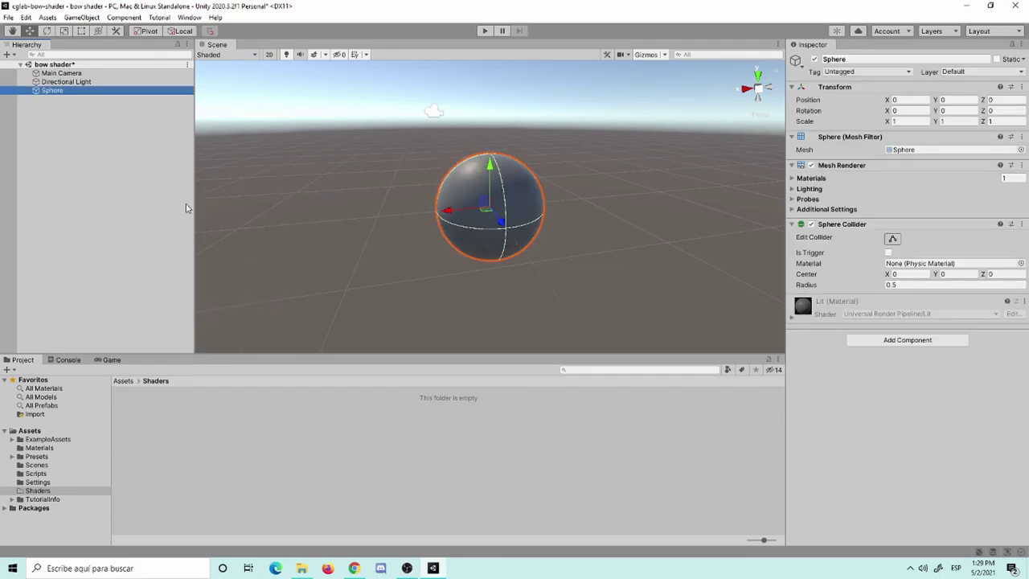
pyautogui.click(138, 221)
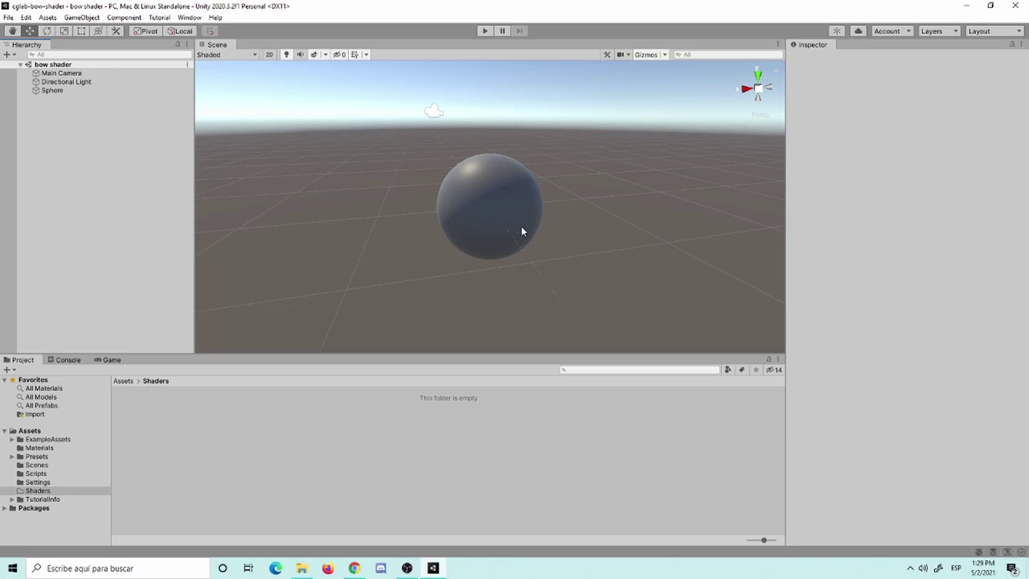
# Zoom in and orbit the Scene view to see the sphere from a lower angle.
pyautogui.keyDown('alt'); pyautogui.moveTo(521, 227); pyautogui.dragTo(438, 231); pyautogui.keyUp('alt')
pyautogui.keyDown('alt'); pyautogui.moveTo(439, 232); pyautogui.dragTo(606, 204, button='right'); pyautogui.keyUp('alt')
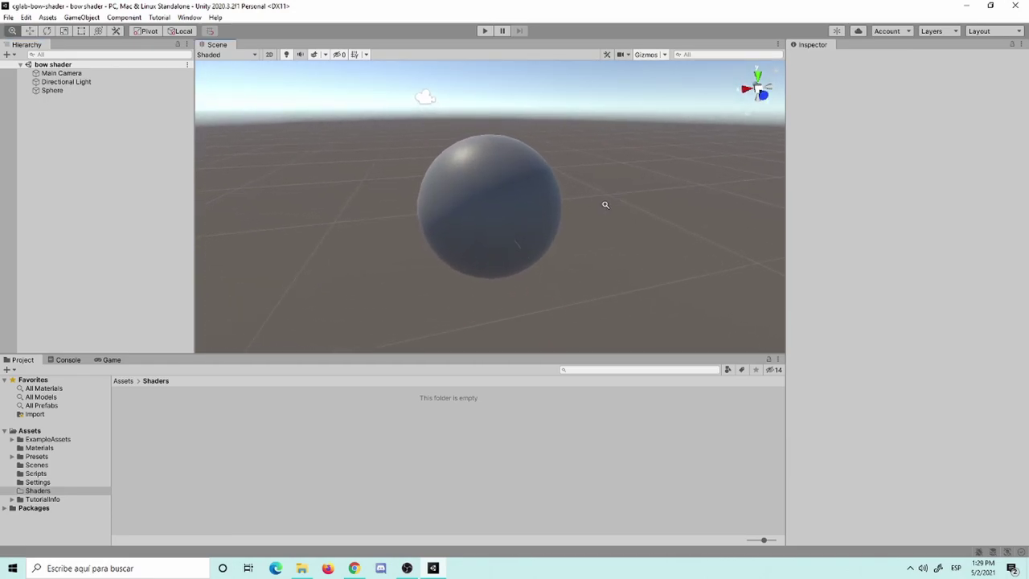
pyautogui.moveTo(605, 205)
pyautogui.keyDown('alt'); pyautogui.mouseDown()
pyautogui.moveTo(565, 228)
pyautogui.moveTo(627, 184)
pyautogui.mouseUp(); pyautogui.keyUp('alt')
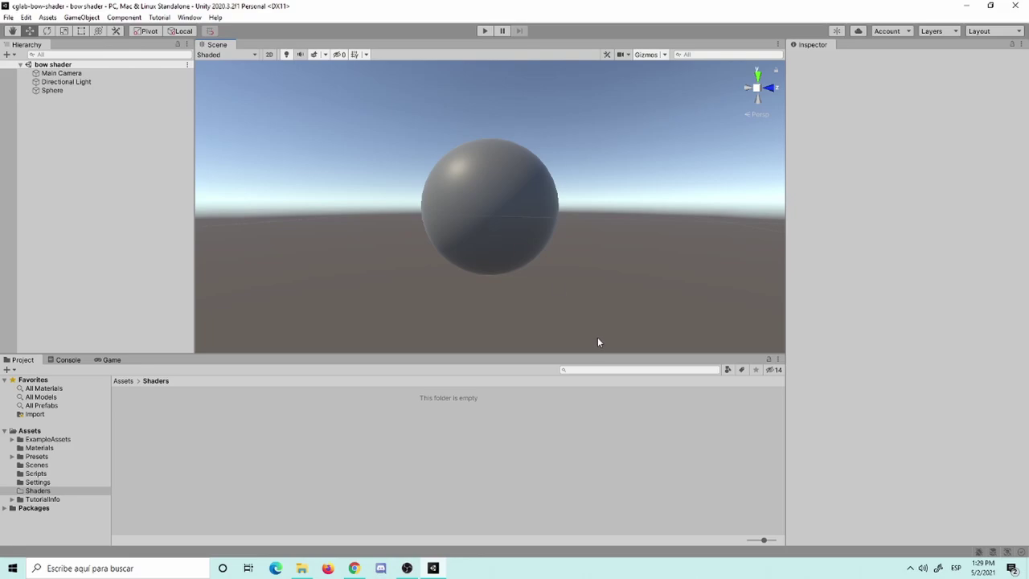
pyautogui.moveTo(616, 271)
pyautogui.keyDown('alt'); pyautogui.mouseDown()
pyautogui.moveTo(489, 221)
pyautogui.moveTo(581, 191)
pyautogui.moveTo(656, 218)
pyautogui.moveTo(427, 236)
pyautogui.moveTo(531, 239)
pyautogui.mouseUp(); pyautogui.keyUp('alt')
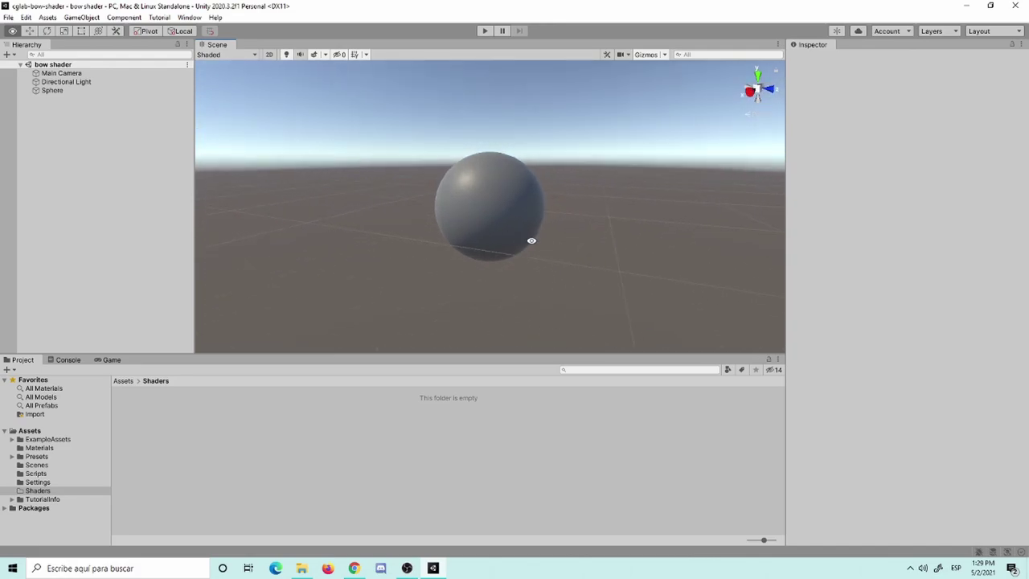
pyautogui.click(45, 432)
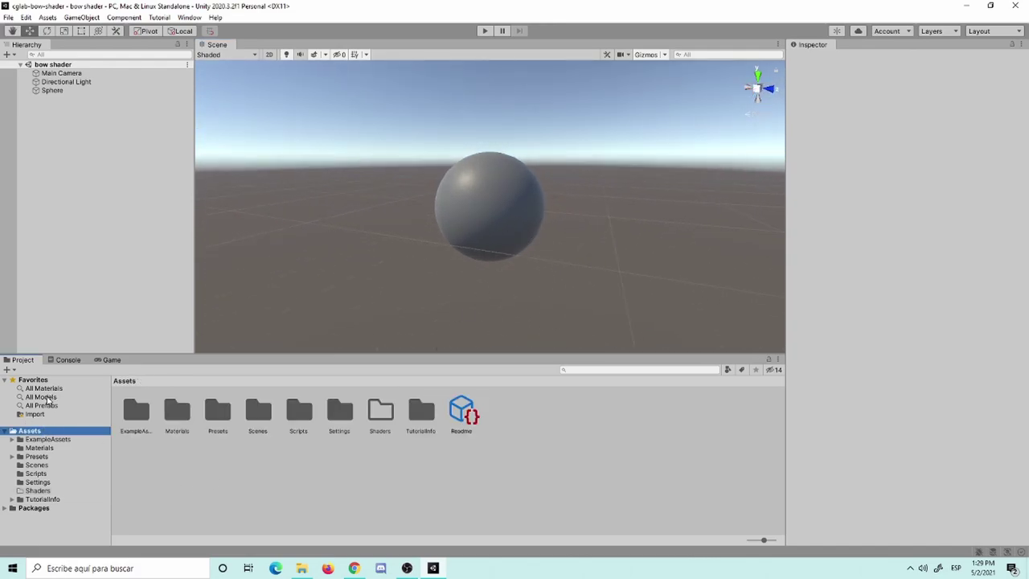
pyautogui.click(40, 475)
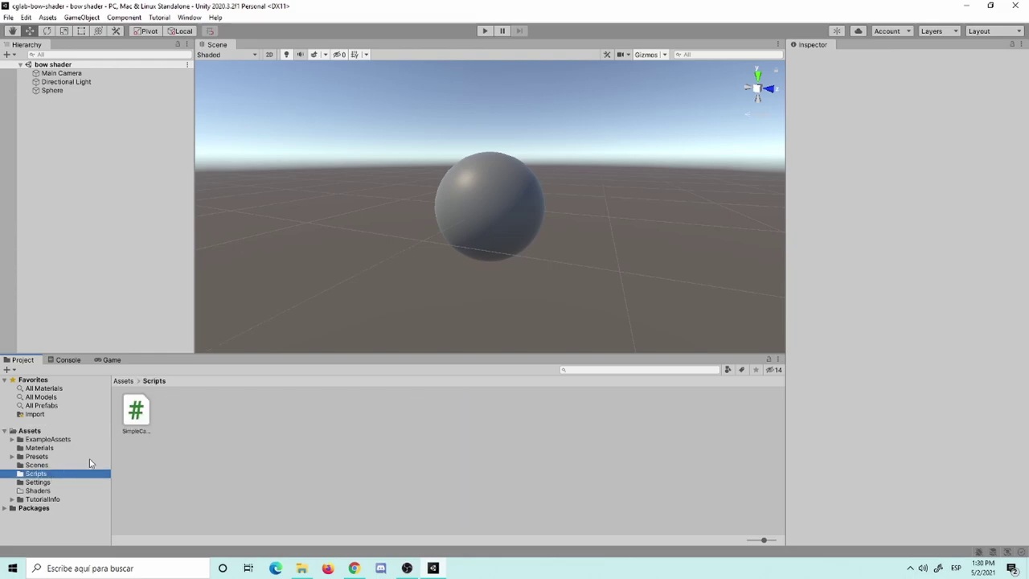
pyautogui.click(28, 430)
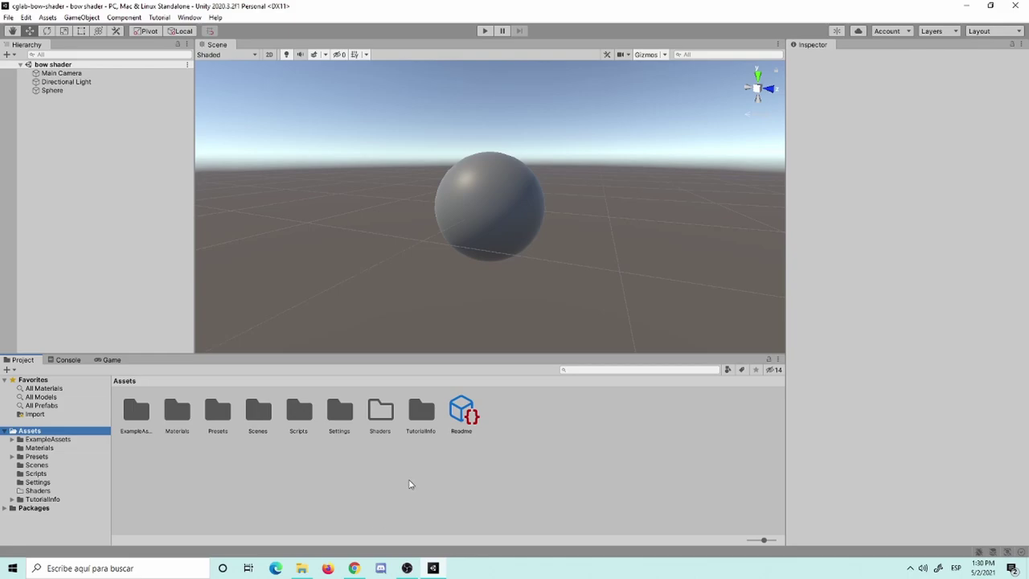
pyautogui.click(377, 430)
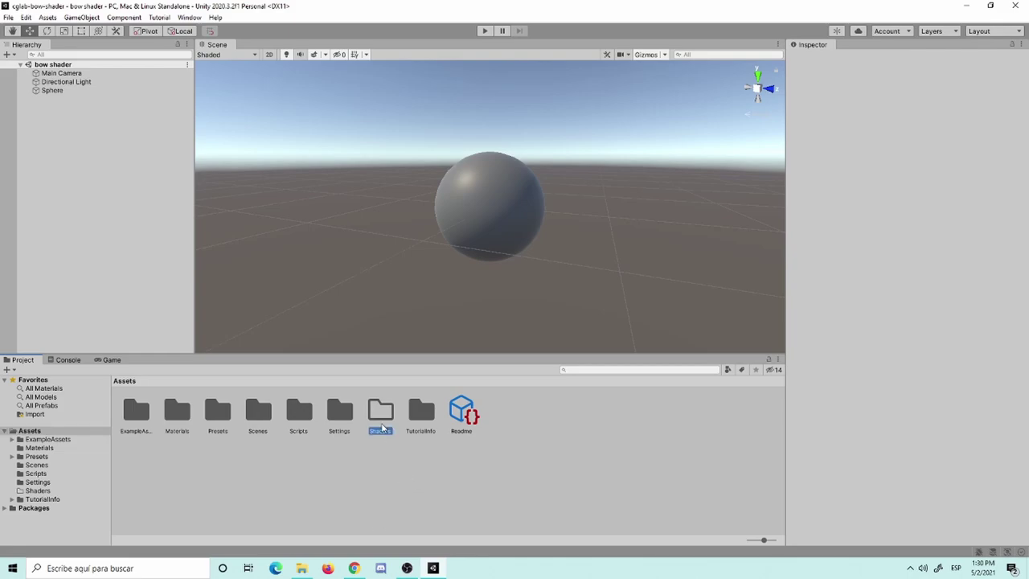
pyautogui.rightClick(401, 469)
pyautogui.moveTo(493, 188)
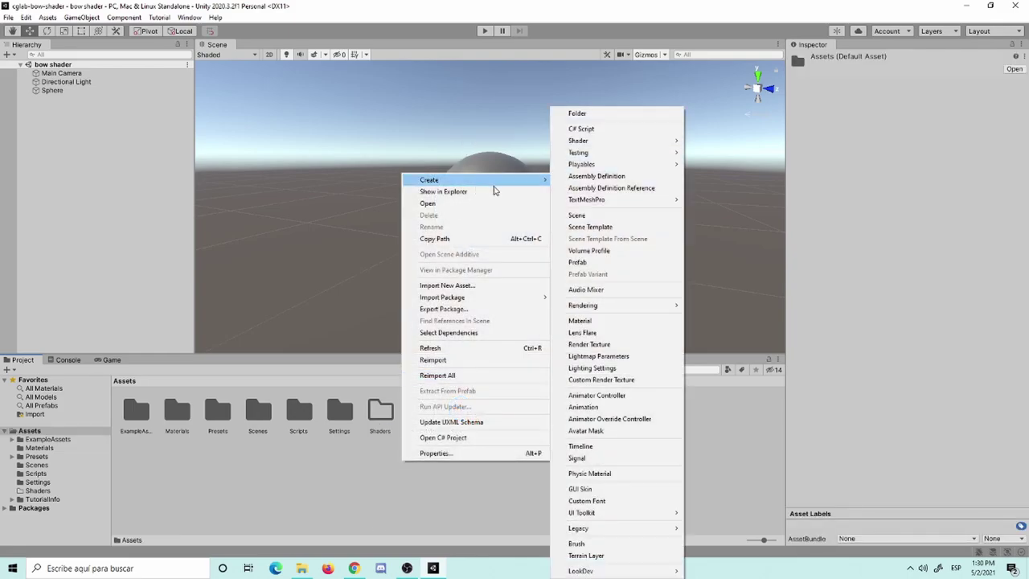
pyautogui.click(245, 502)
pyautogui.click(382, 413)
pyautogui.doubleClick(382, 412)
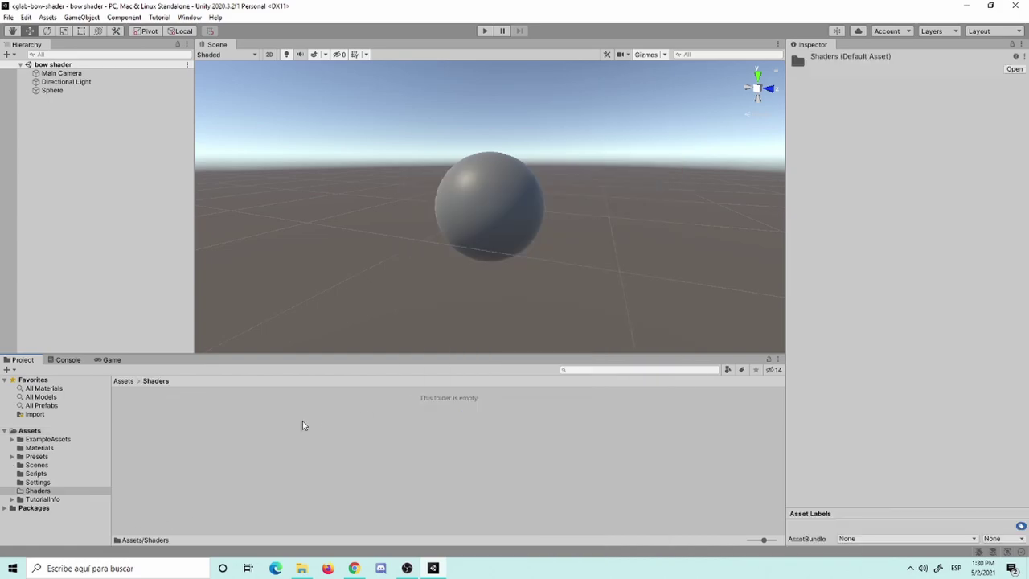
pyautogui.rightClick(222, 415)
pyautogui.moveTo(270, 131)
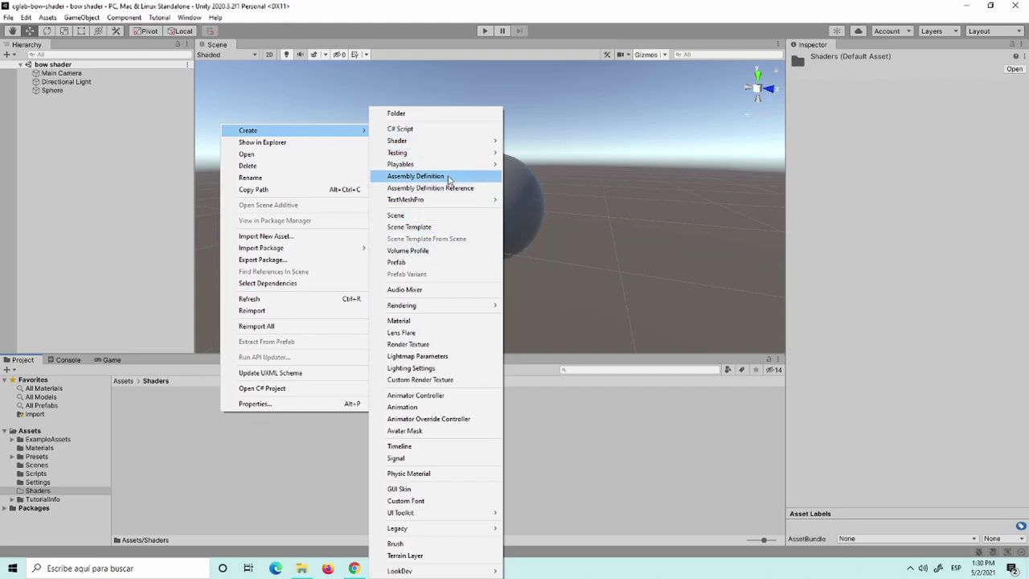
pyautogui.moveTo(443, 142)
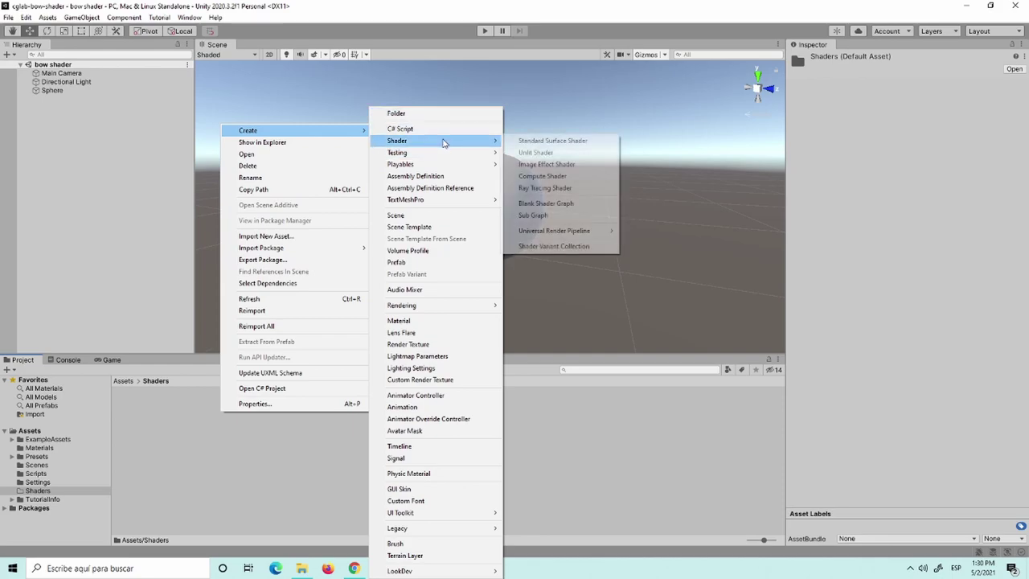
pyautogui.moveTo(572, 233)
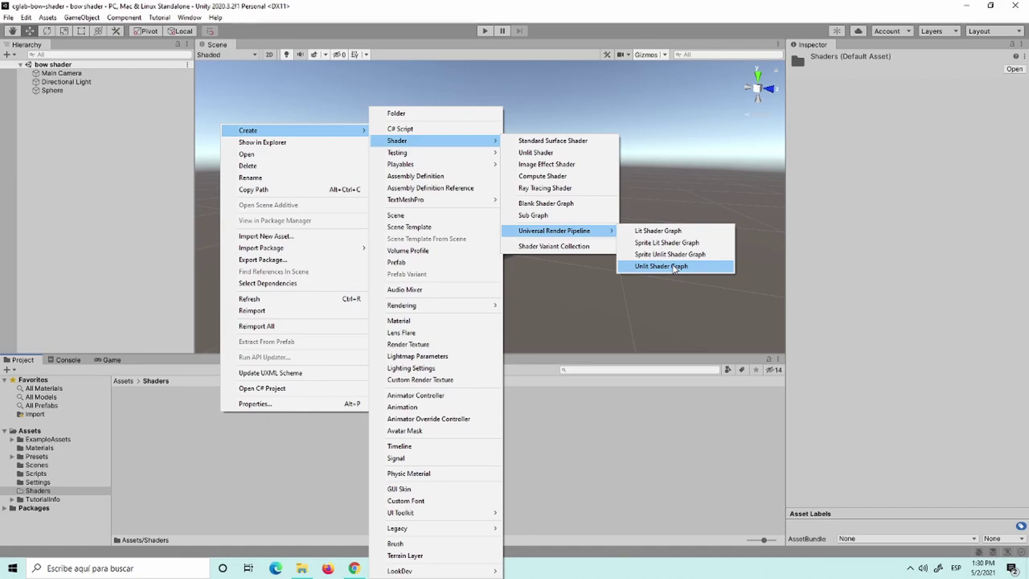
# Create a URP Unlit Shader Graph in the Shaders folder named CustomLightingBOW.
pyautogui.press('Escape')
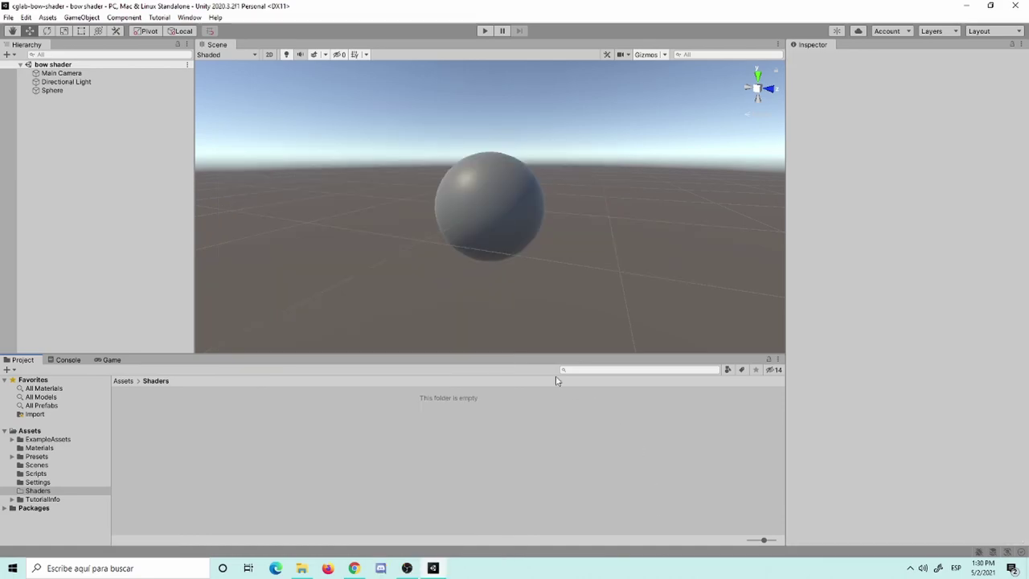
pyautogui.click(484, 223)
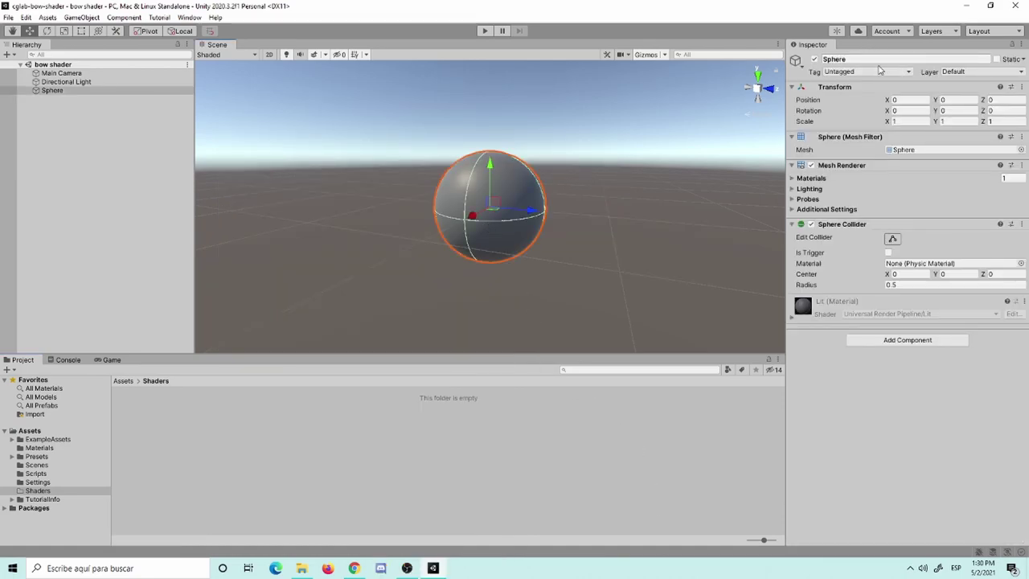
pyautogui.rightClick(195, 422)
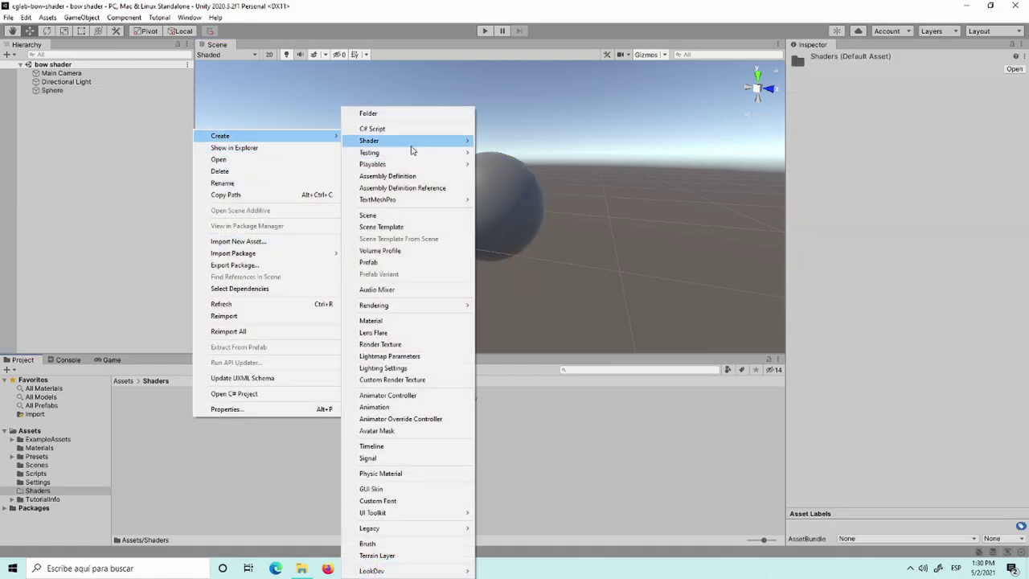
pyautogui.moveTo(412, 146)
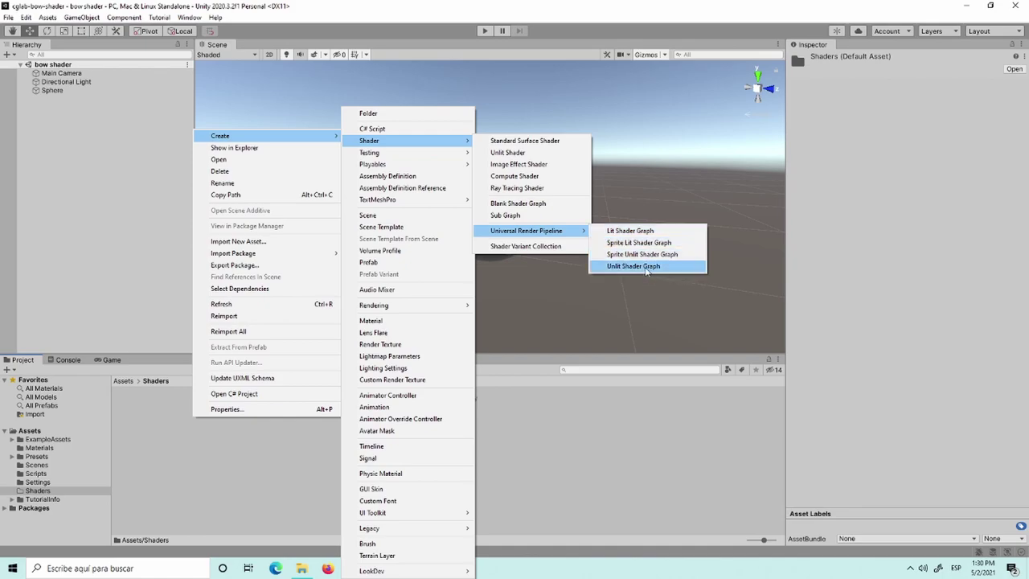
pyautogui.click(646, 267)
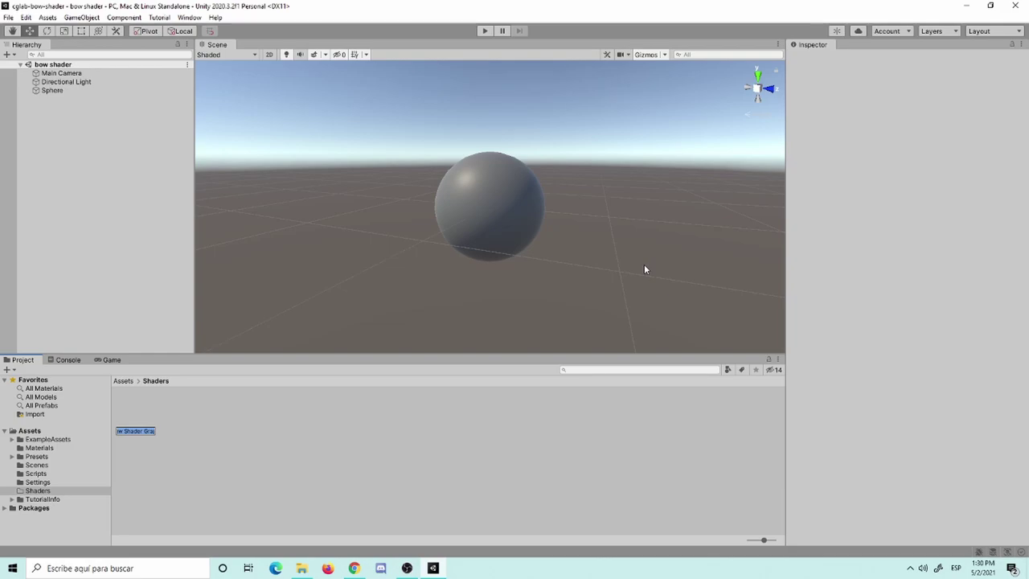
pyautogui.write('Custom')
pyautogui.write('Li')
pyautogui.write('gh')
pyautogui.write('tin')
pyautogui.write('gBOW')
pyautogui.press('Return')
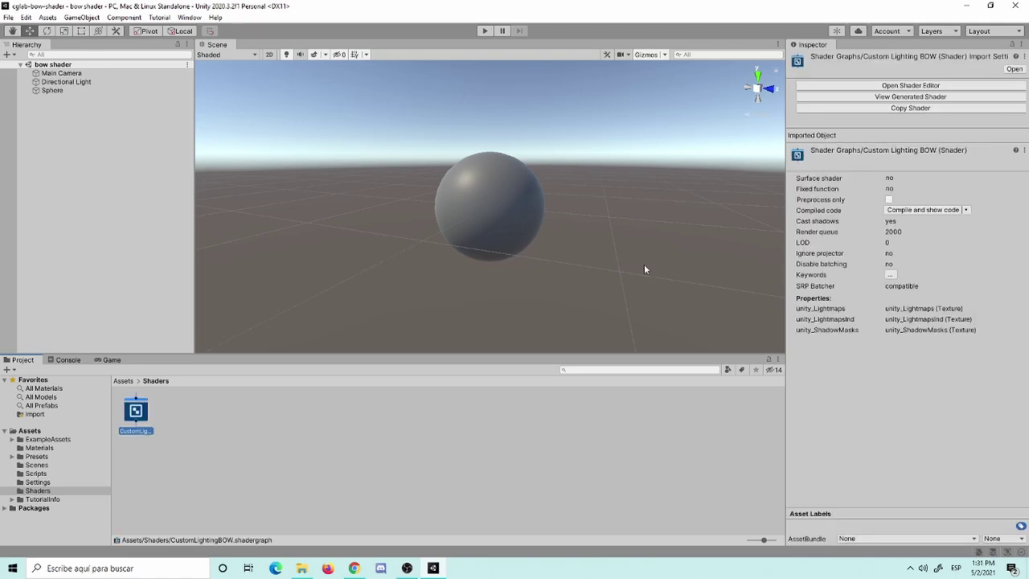
# Create a new material named BOW Effect in the Shaders folder.
pyautogui.rightClick(326, 431)
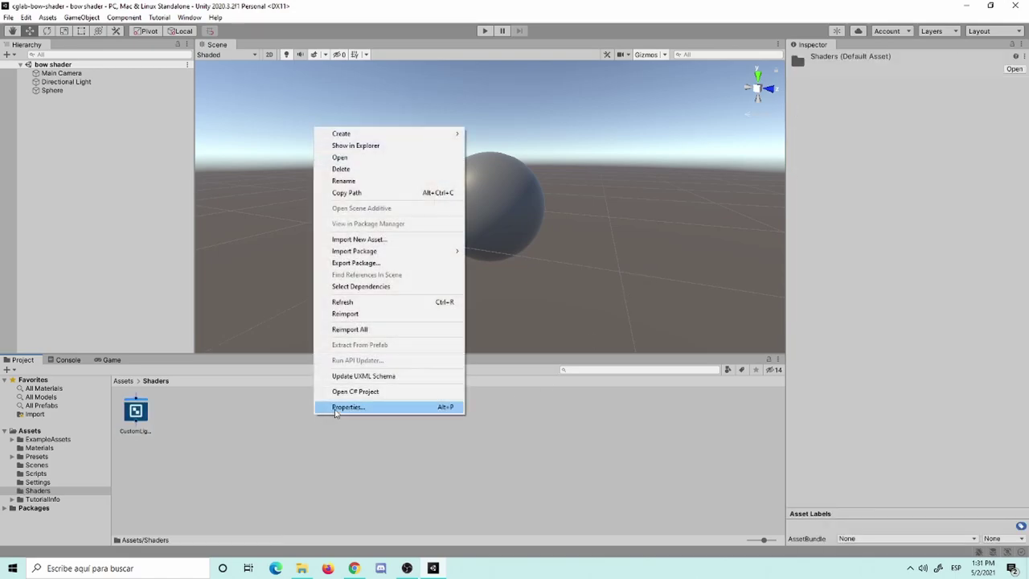
pyautogui.moveTo(420, 133)
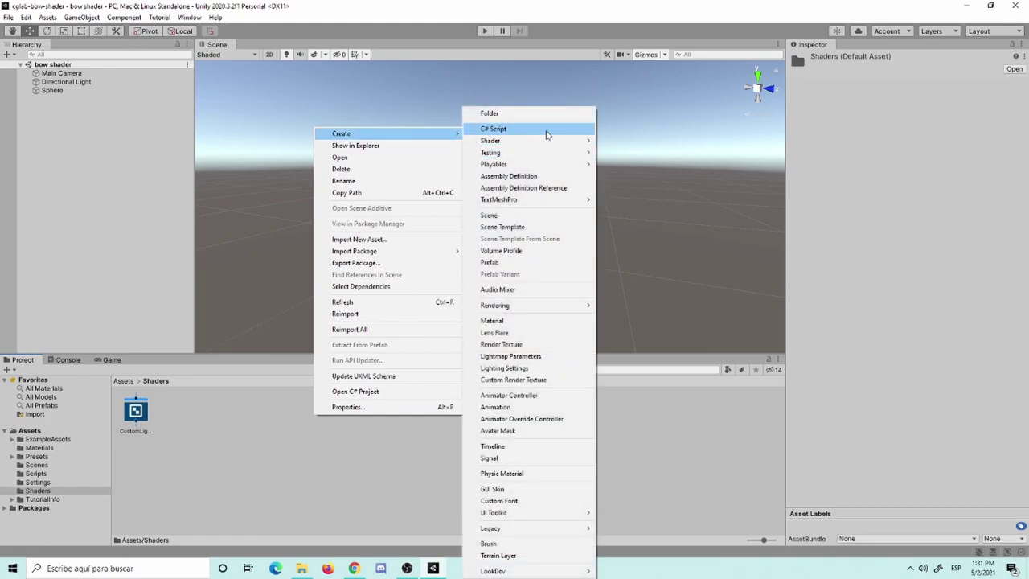
pyautogui.click(543, 321)
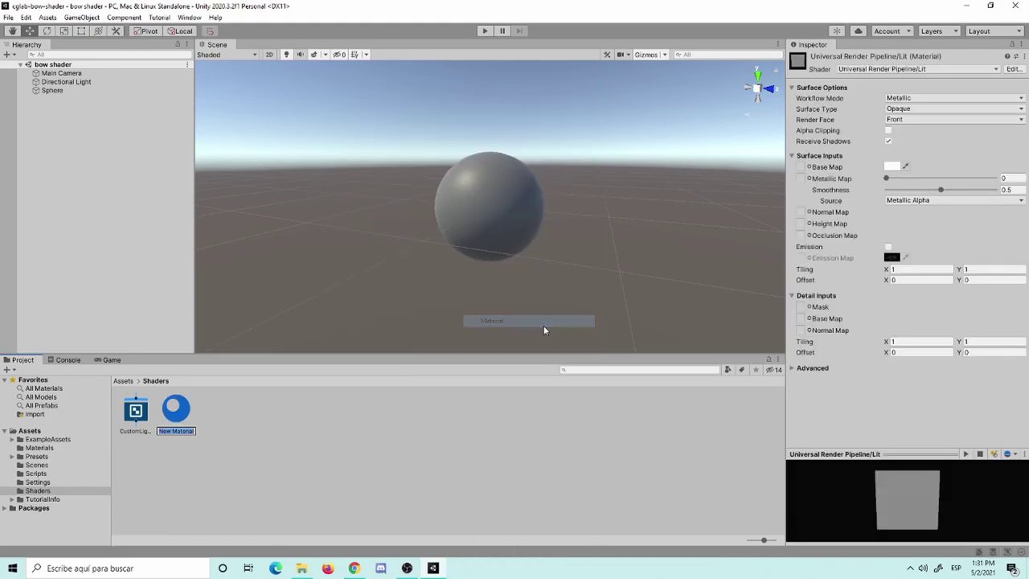
pyautogui.write('BOW')
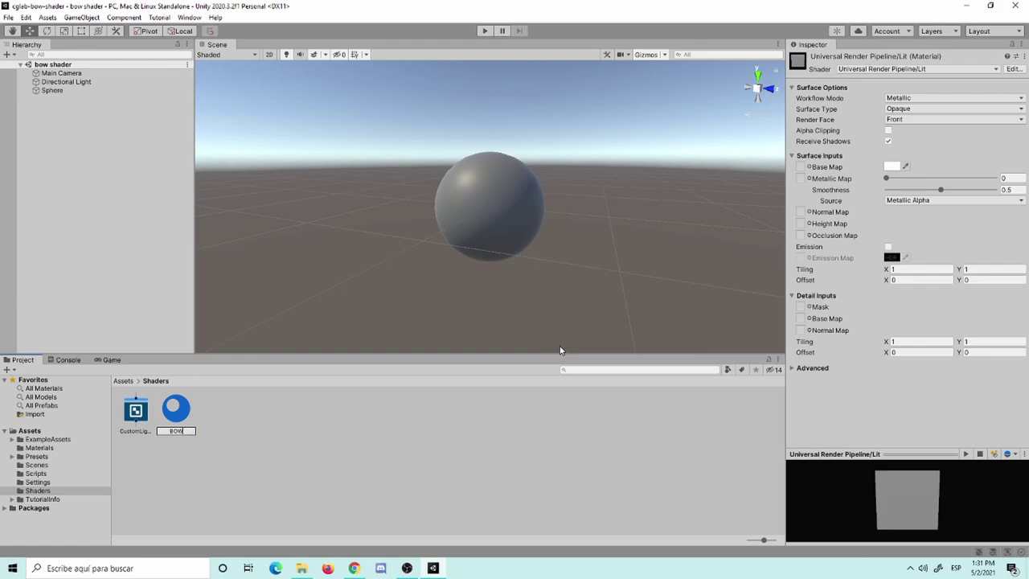
pyautogui.write(' Effect')
pyautogui.press('Return')
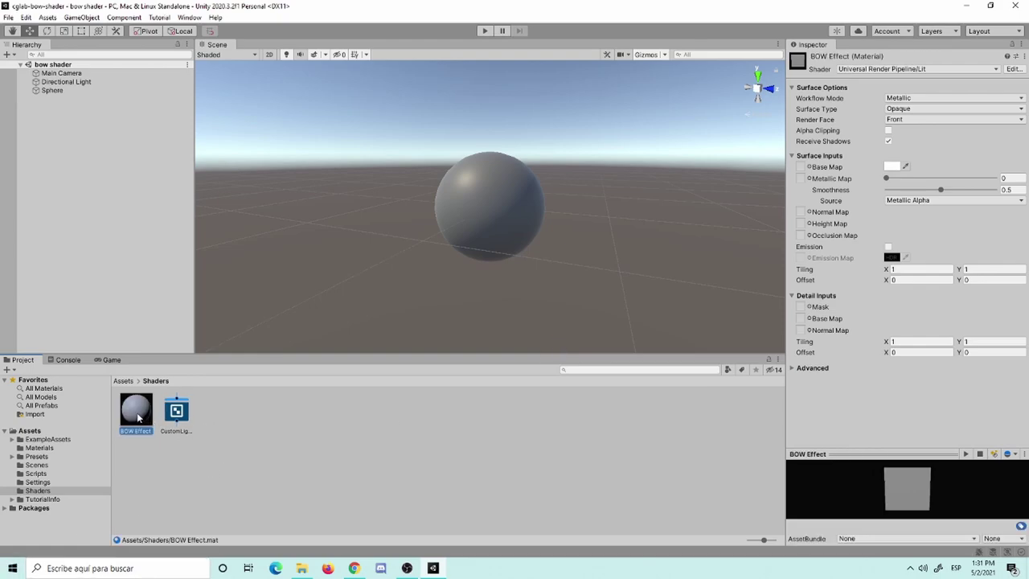
# Set BOW Effect's shader to Shader Graphs > CustomLightingBOW, apply it to the sphere, and save.
pyautogui.click(916, 69)
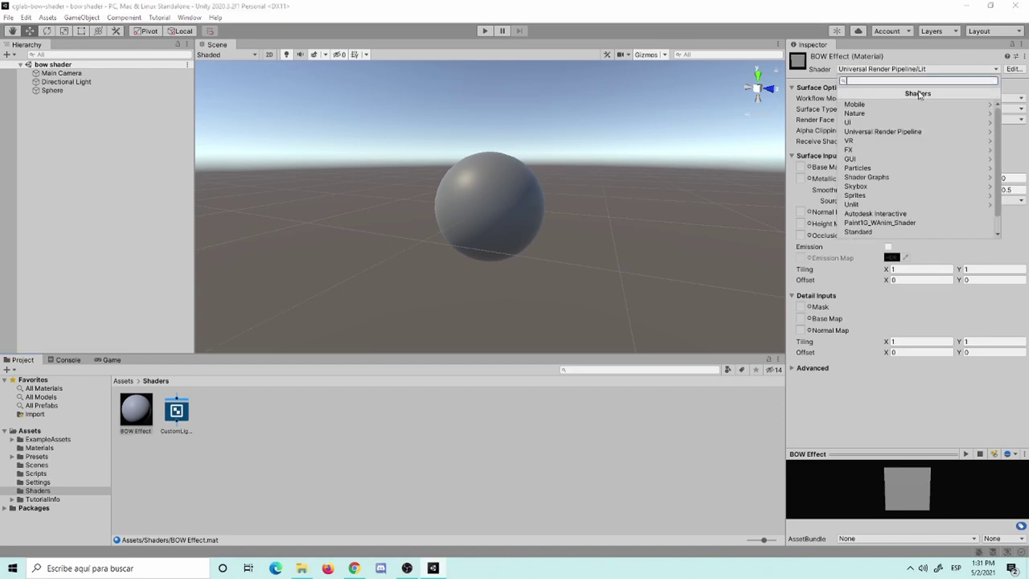
pyautogui.click(894, 179)
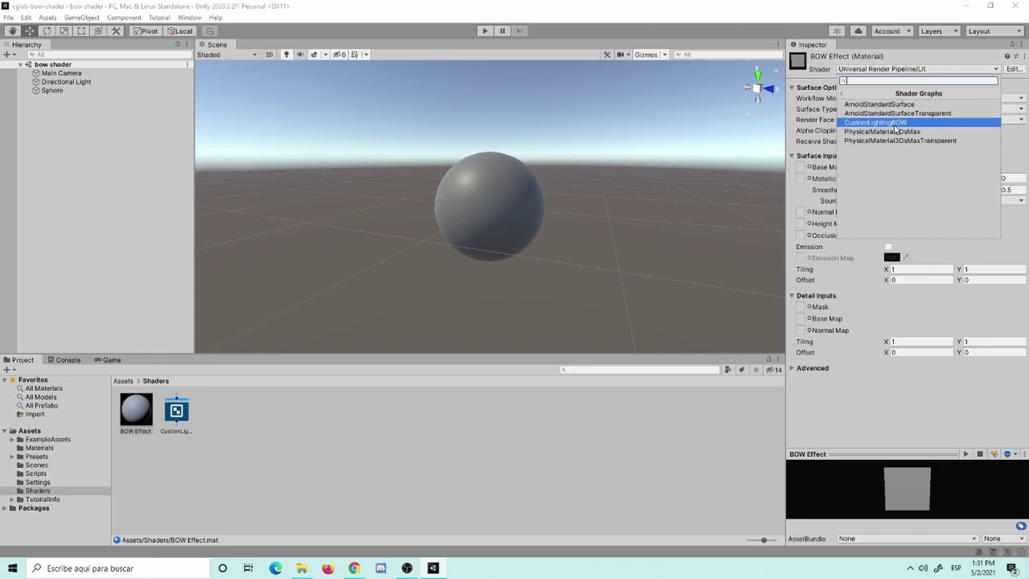
pyautogui.click(889, 124)
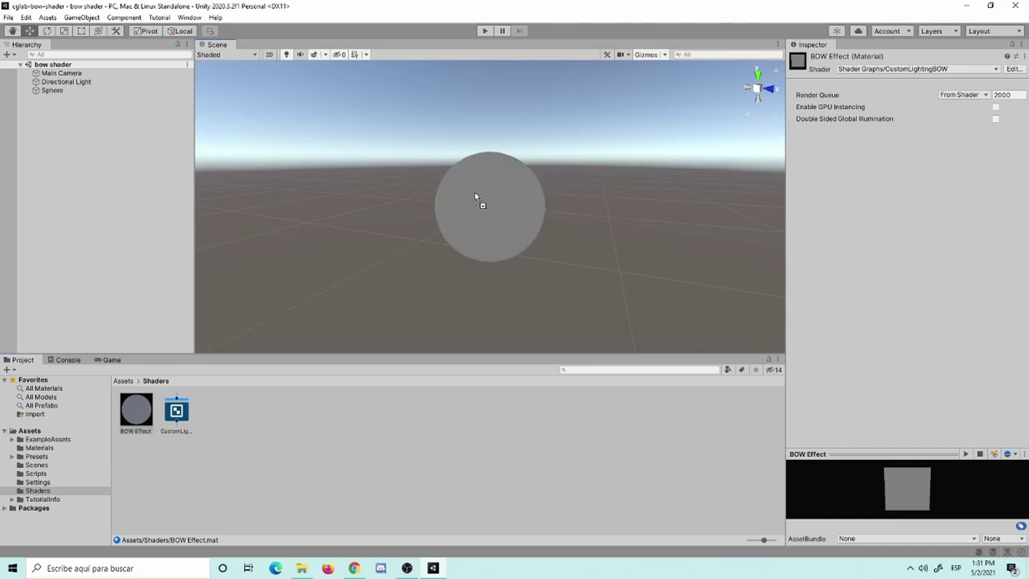
pyautogui.moveTo(138, 410); pyautogui.dragTo(498, 211)
pyautogui.click(562, 276)
pyautogui.hotkey('ctrl', 's')
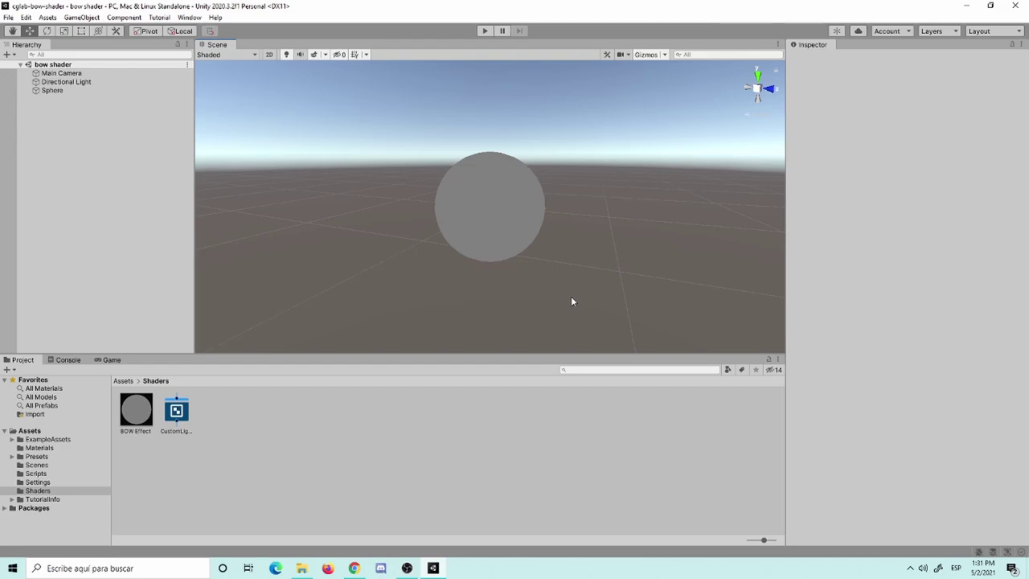
# Orbit the Scene view to inspect the flat grey sphere from above and other angles.
pyautogui.moveTo(571, 278)
pyautogui.keyDown('alt'); pyautogui.mouseDown()
pyautogui.moveTo(554, 227)
pyautogui.moveTo(226, 125)
pyautogui.moveTo(470, 188)
pyautogui.moveTo(365, 187)
pyautogui.mouseUp(); pyautogui.keyUp('alt')
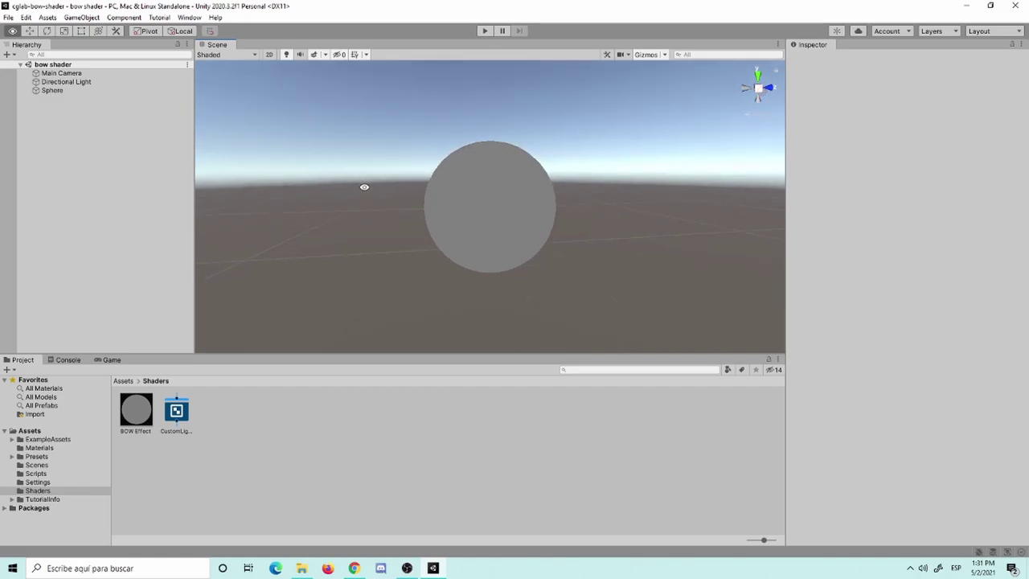
pyautogui.moveTo(364, 186)
pyautogui.keyDown('alt'); pyautogui.mouseDown()
pyautogui.moveTo(77, 50)
pyautogui.moveTo(587, 186)
pyautogui.moveTo(535, 188)
pyautogui.mouseUp(); pyautogui.keyUp('alt')
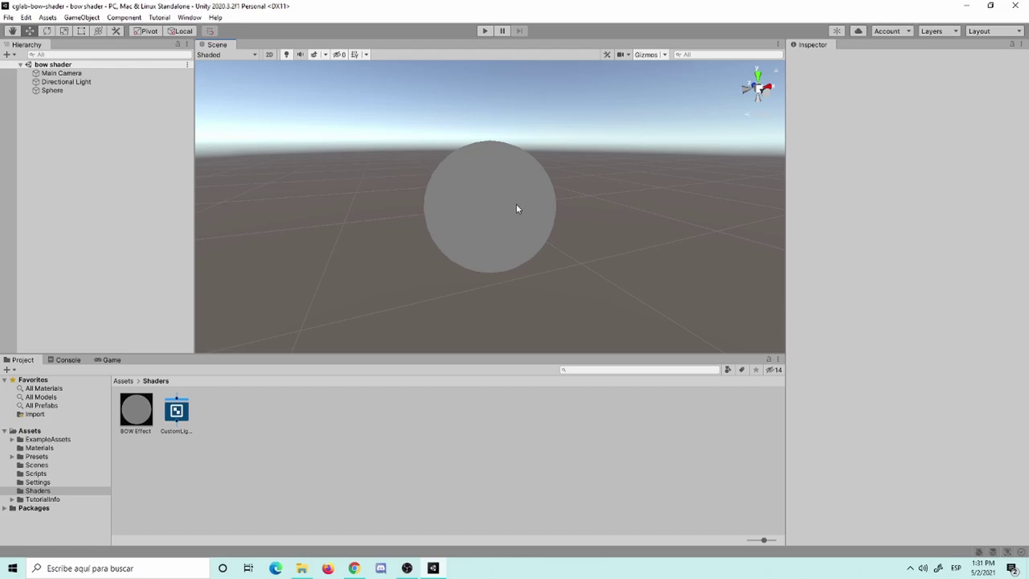
pyautogui.keyDown('alt'); pyautogui.moveTo(471, 265); pyautogui.dragTo(510, 290); pyautogui.keyUp('alt')
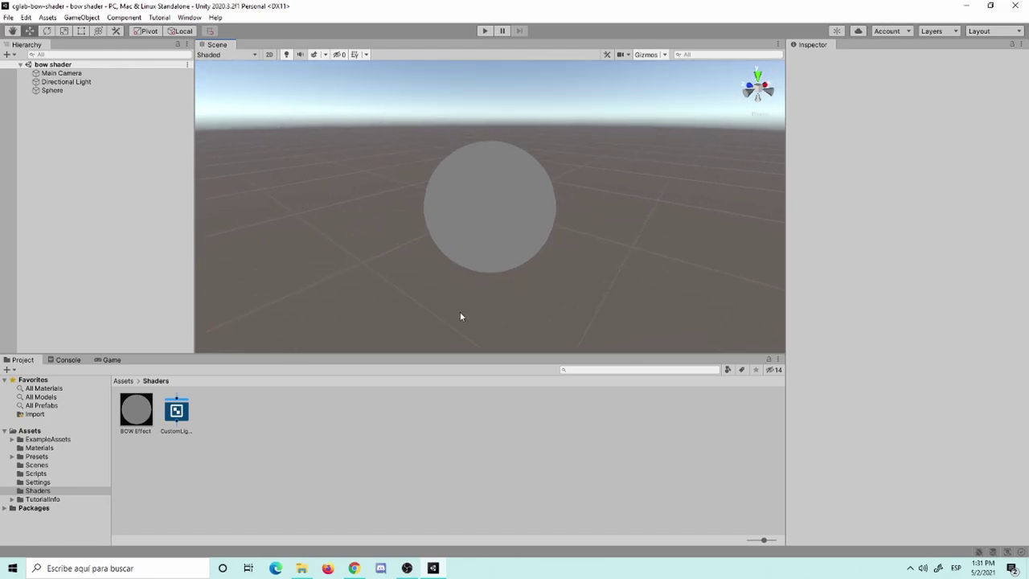
# Open CustomLightingBOW in Shader Graph and frame its Vertex and Fragment stacks.
pyautogui.click(180, 414)
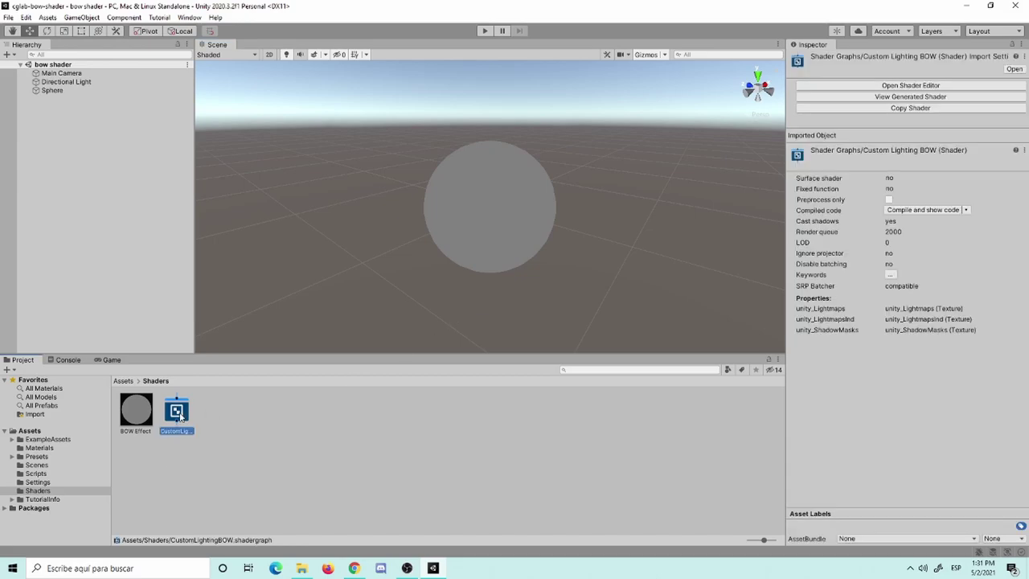
pyautogui.doubleClick(180, 414)
pyautogui.scroll(-2, 439, 233)
pyautogui.scroll(1, 443, 190)
pyautogui.scroll(1, 452, 197)
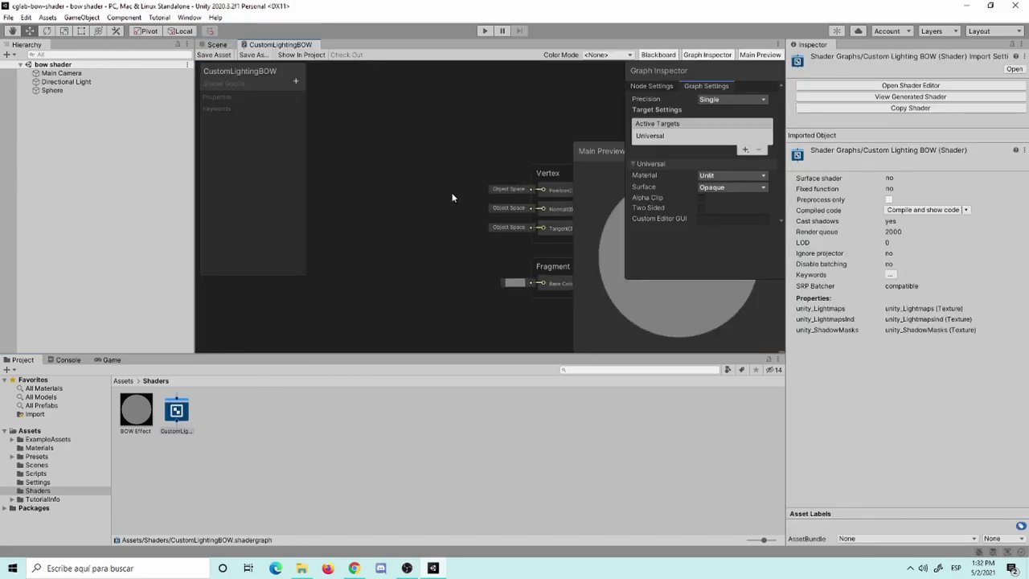
pyautogui.moveTo(486, 238); pyautogui.dragTo(462, 200, button='middle')
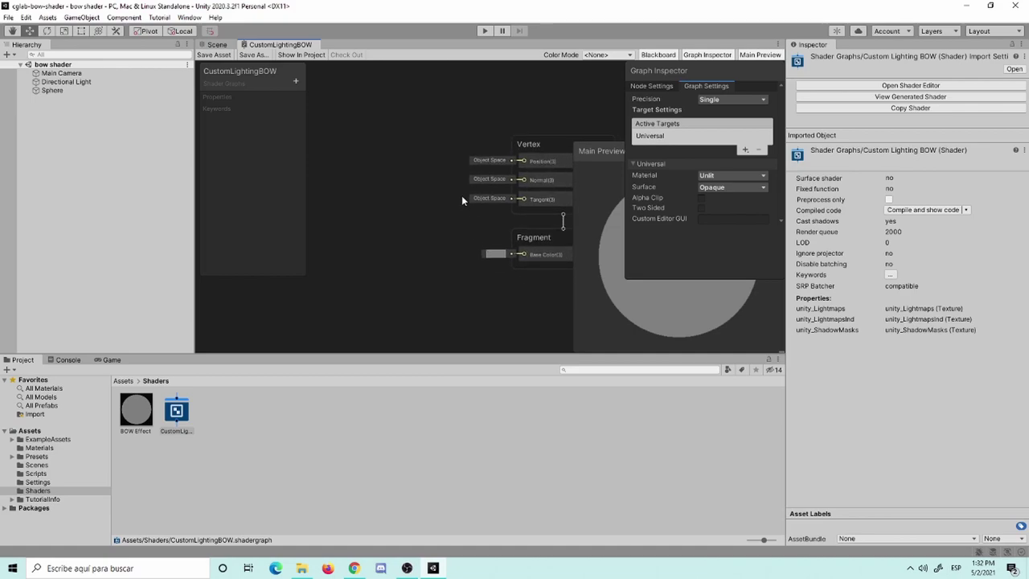
pyautogui.hotkey('shift', 'space')
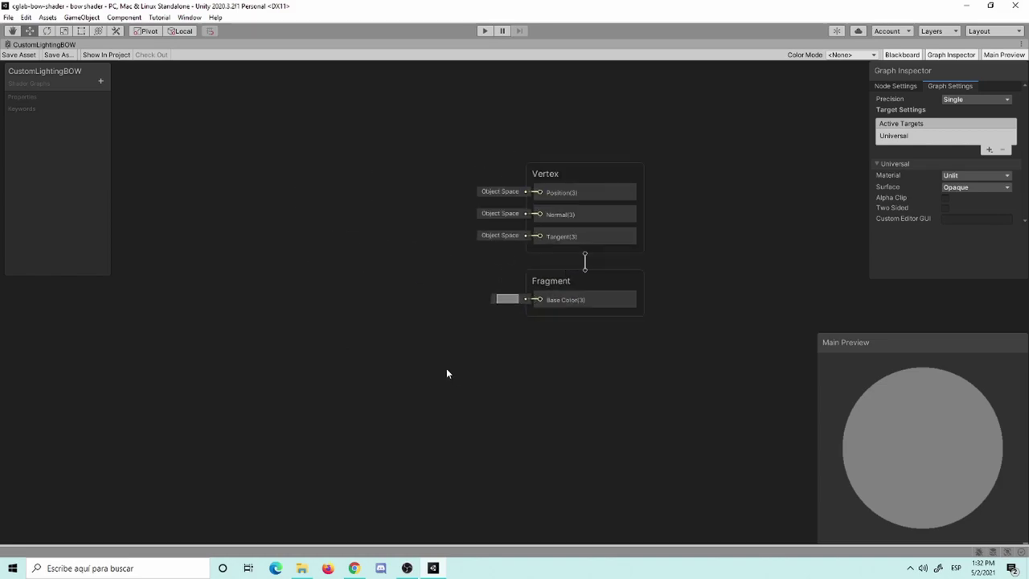
pyautogui.scroll(3, 434, 322)
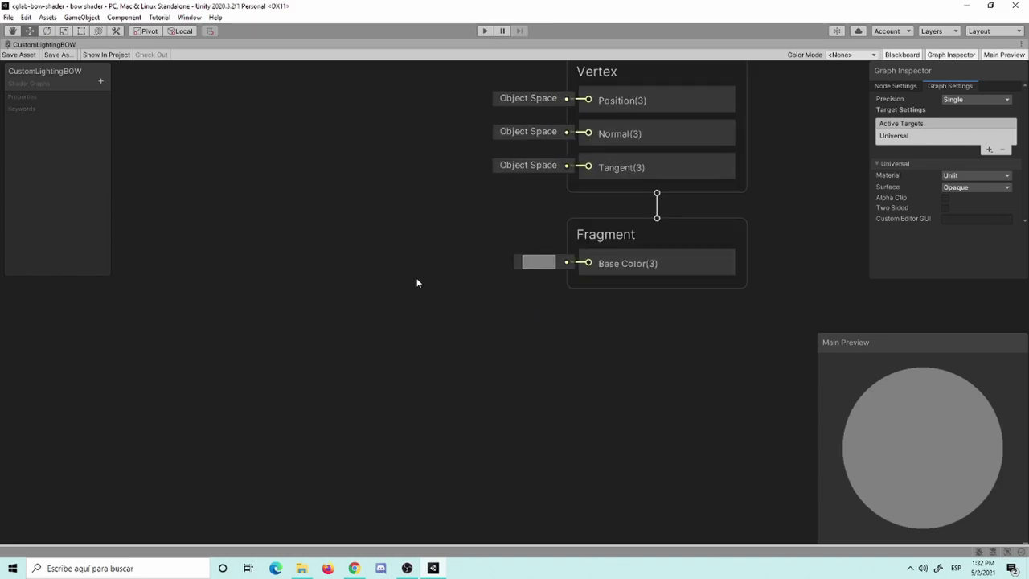
pyautogui.hotkey('shift', 'space')
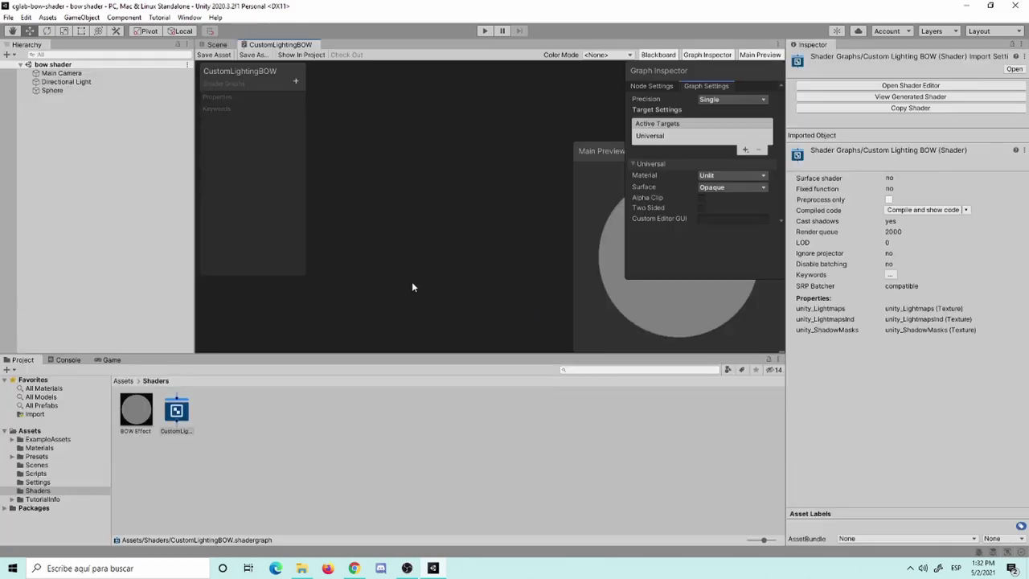
# Maximize the graph and add an Ambient node found by searching 'ligh'.
pyautogui.hotkey('shift', 'space')
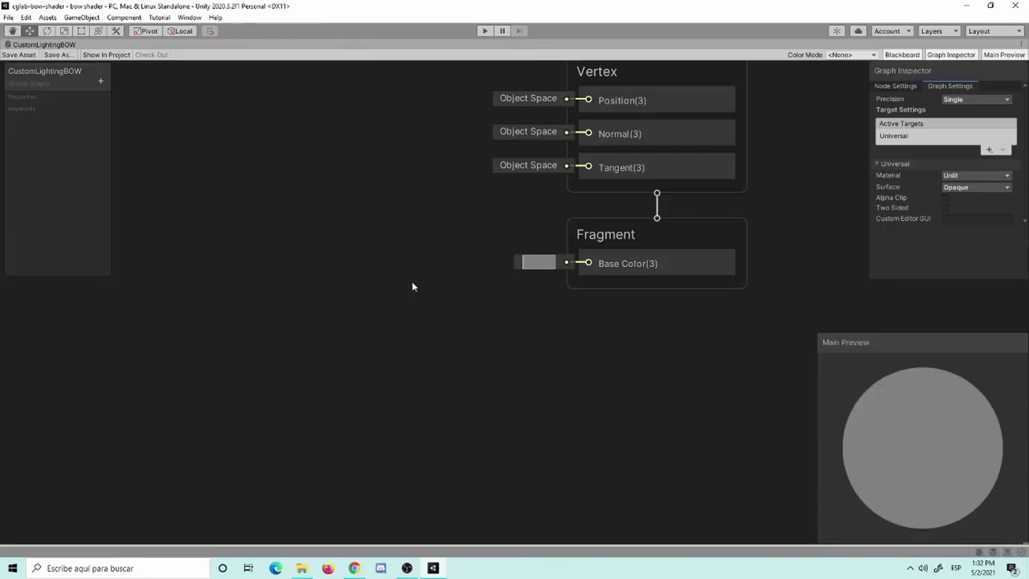
pyautogui.moveTo(466, 167); pyautogui.dragTo(507, 246, button='middle')
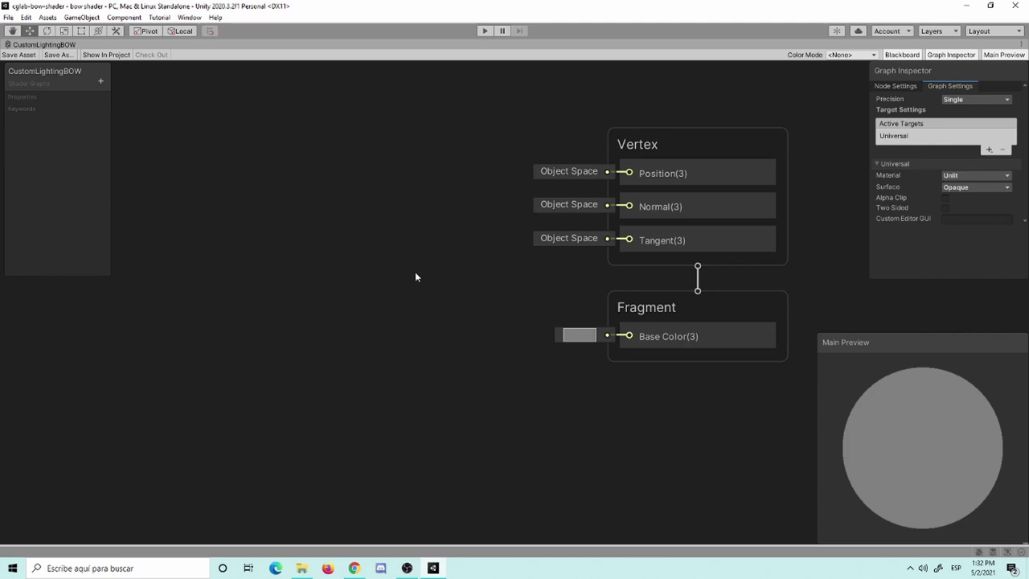
pyautogui.press('space')
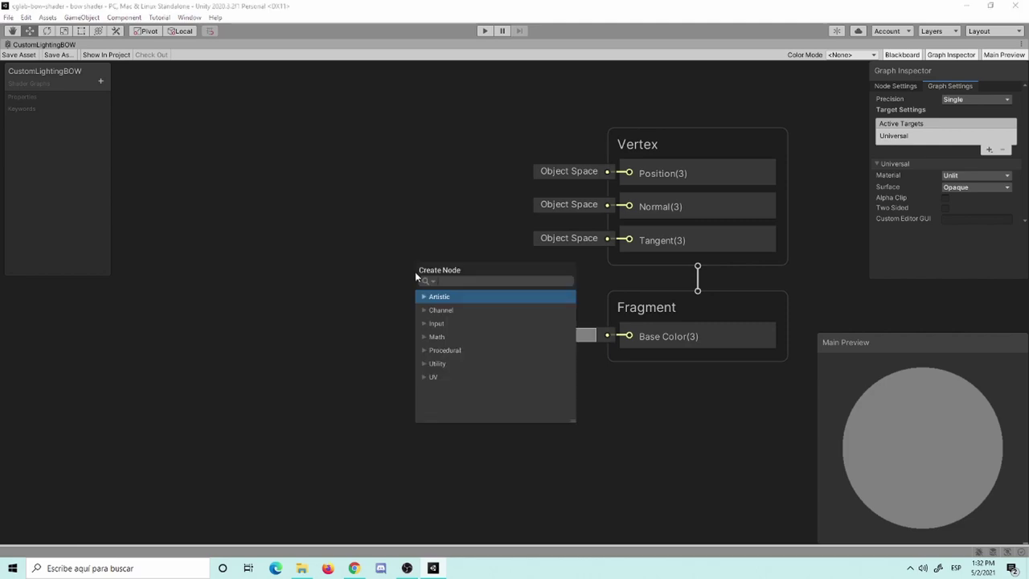
pyautogui.write('main')
pyautogui.press('BackSpace')
pyautogui.press('BackSpace')
pyautogui.press('BackSpace')
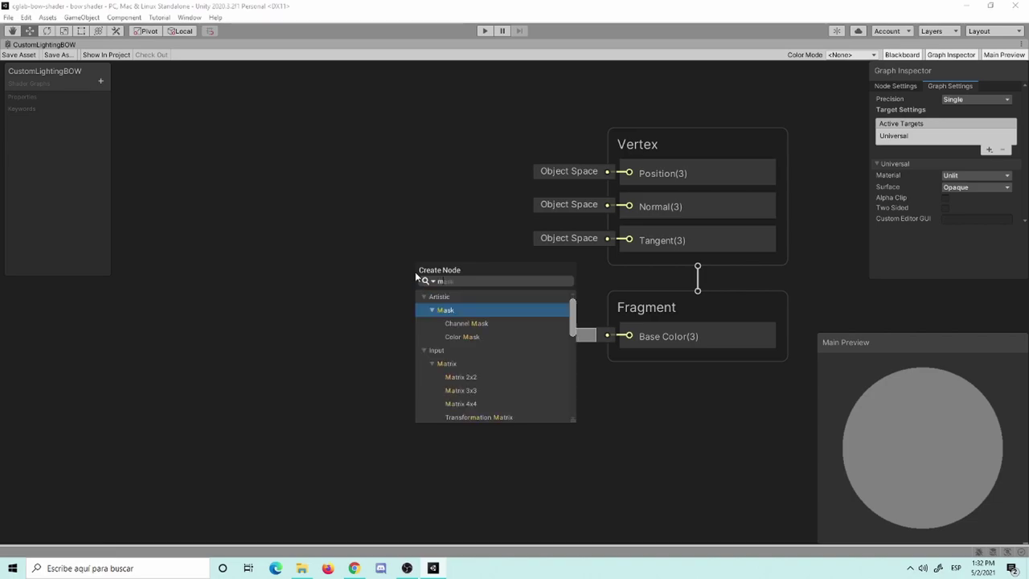
pyautogui.write('ligh')
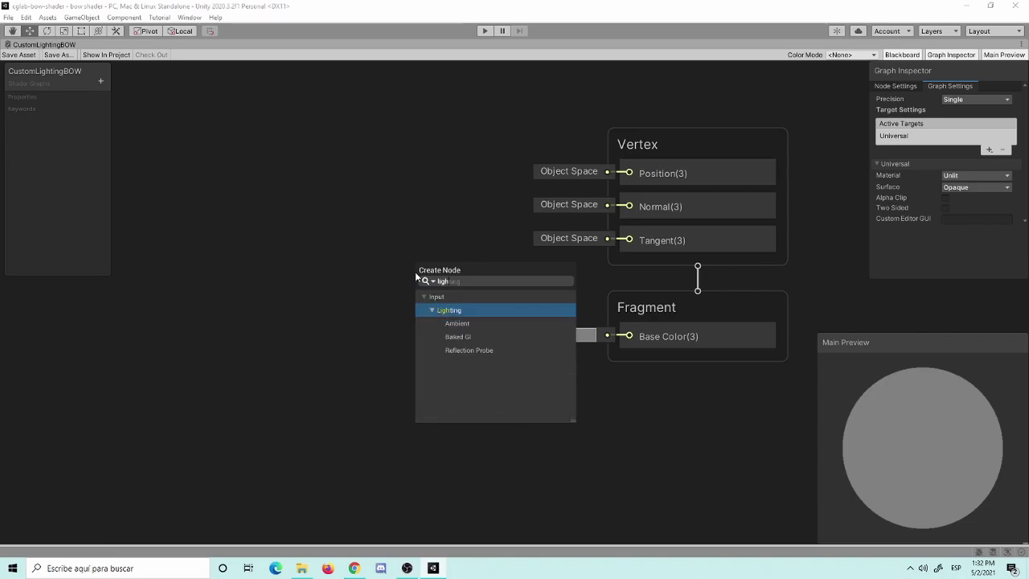
pyautogui.press('Down')
pyautogui.press('Down')
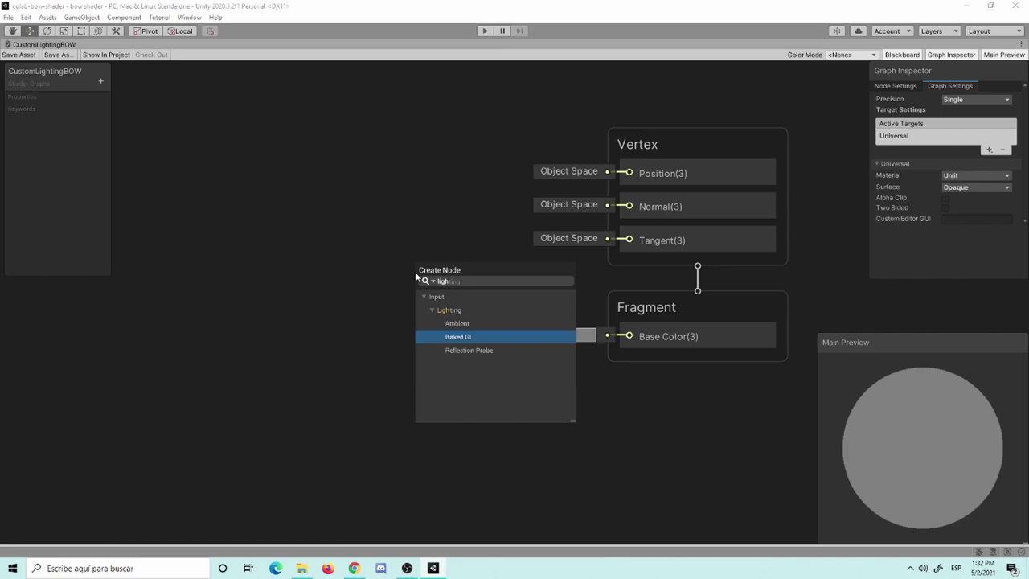
pyautogui.press('Down')
pyautogui.press('Up')
pyautogui.press('Up')
pyautogui.press('Return')
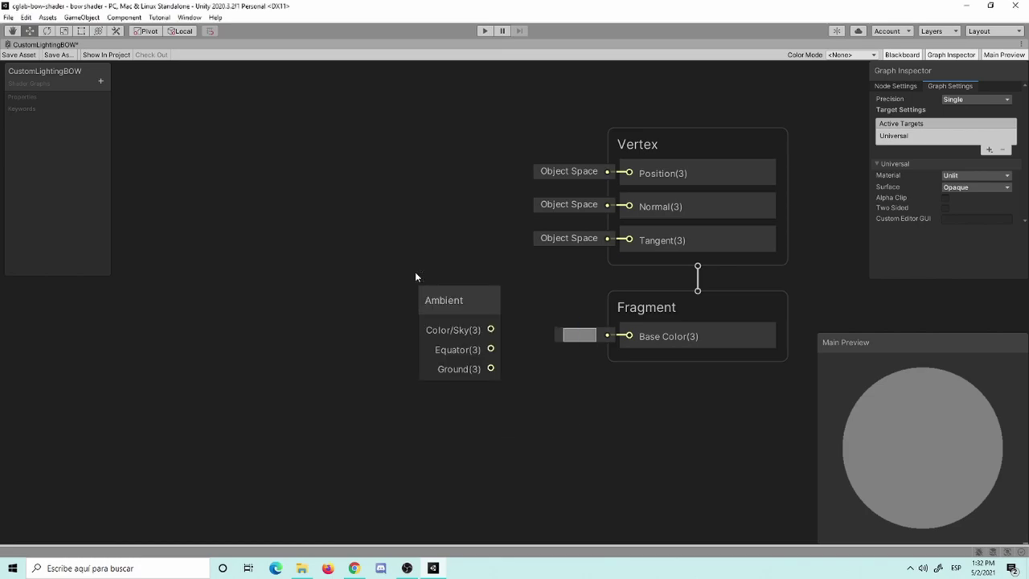
pyautogui.click(421, 303)
# Delete the Ambient node, reframe the master stack, and return to the docked layout.
pyautogui.press('Delete')
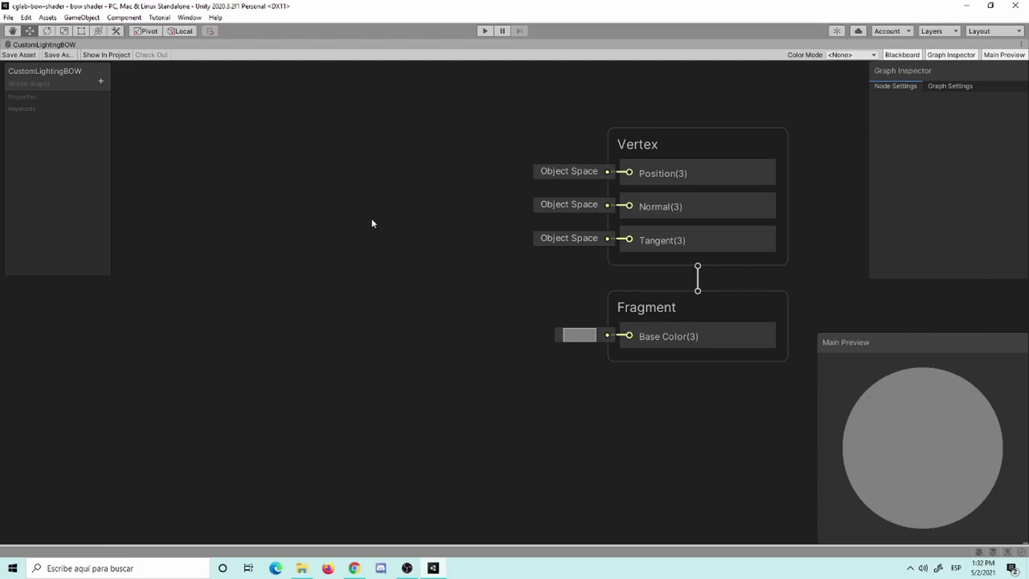
pyautogui.moveTo(252, 193); pyautogui.dragTo(308, 214, button='middle')
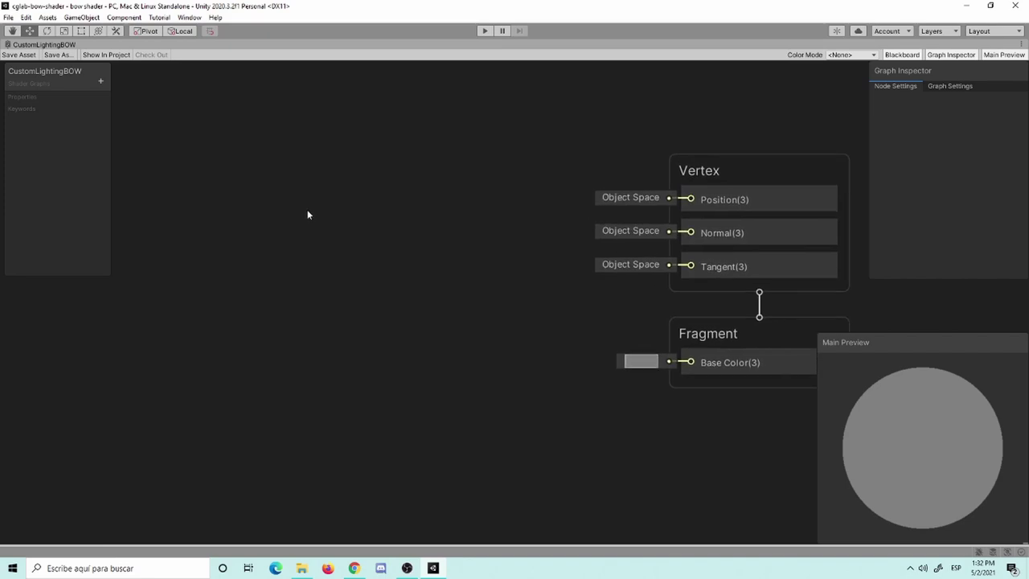
pyautogui.scroll(2, 404, 184)
pyautogui.moveTo(405, 184); pyautogui.dragTo(245, 175, button='middle')
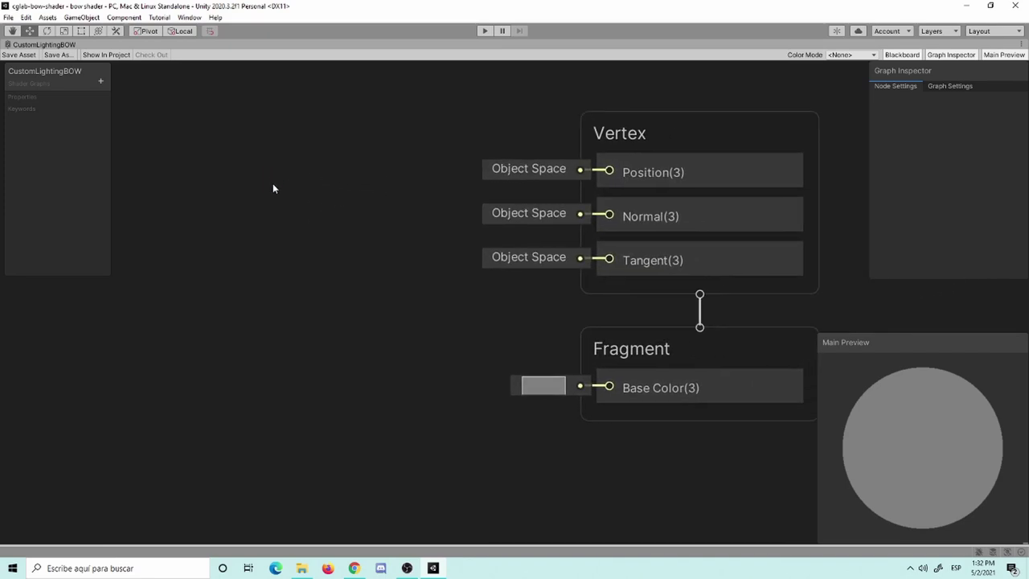
pyautogui.scroll(-1, 353, 225)
pyautogui.moveTo(342, 217); pyautogui.dragTo(377, 239, button='middle')
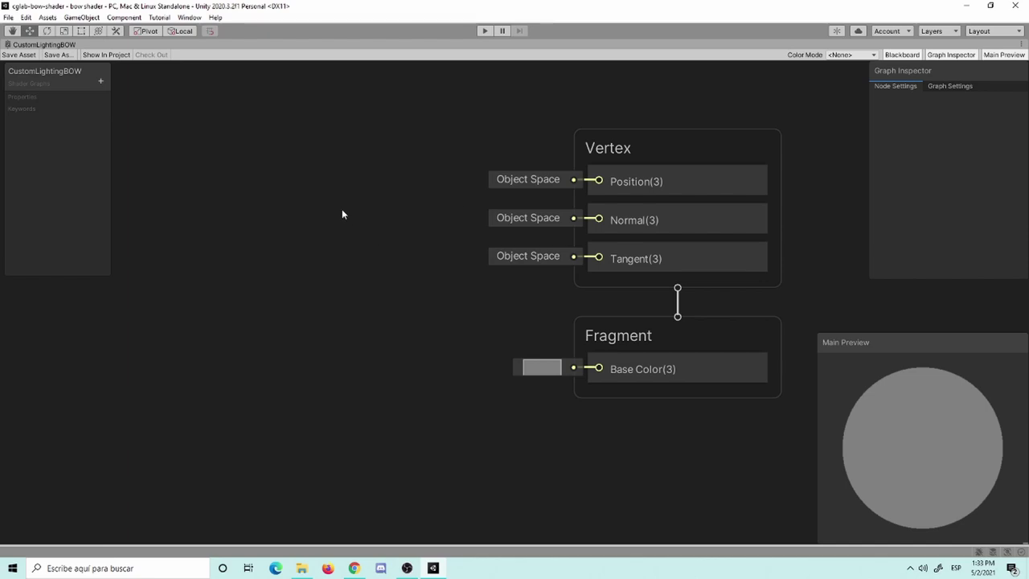
pyautogui.hotkey('shift', 'space')
# Create a new Shader Sub Graph in the Shaders folder and name it MainLight.
pyautogui.click(271, 457)
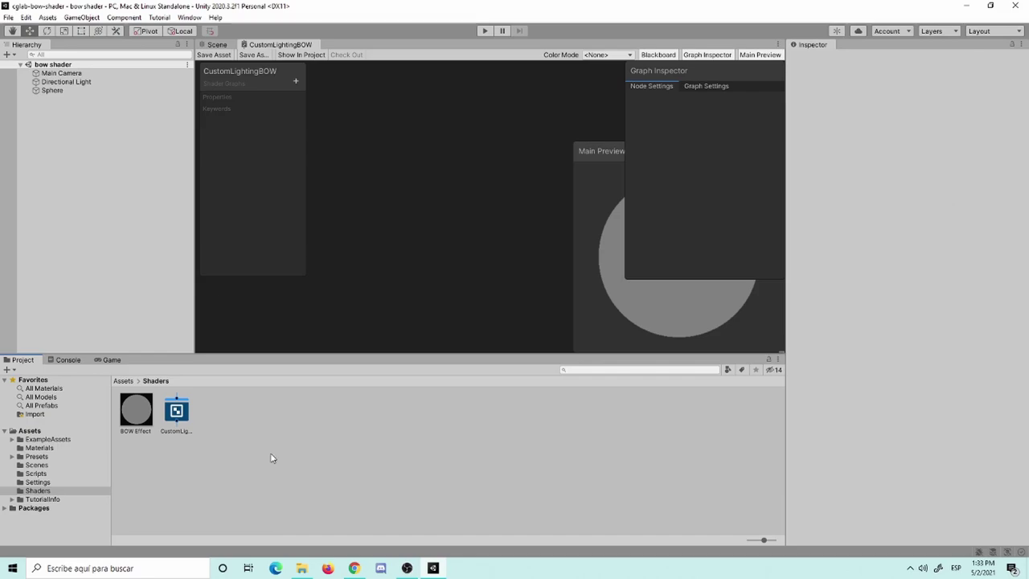
pyautogui.rightClick(275, 455)
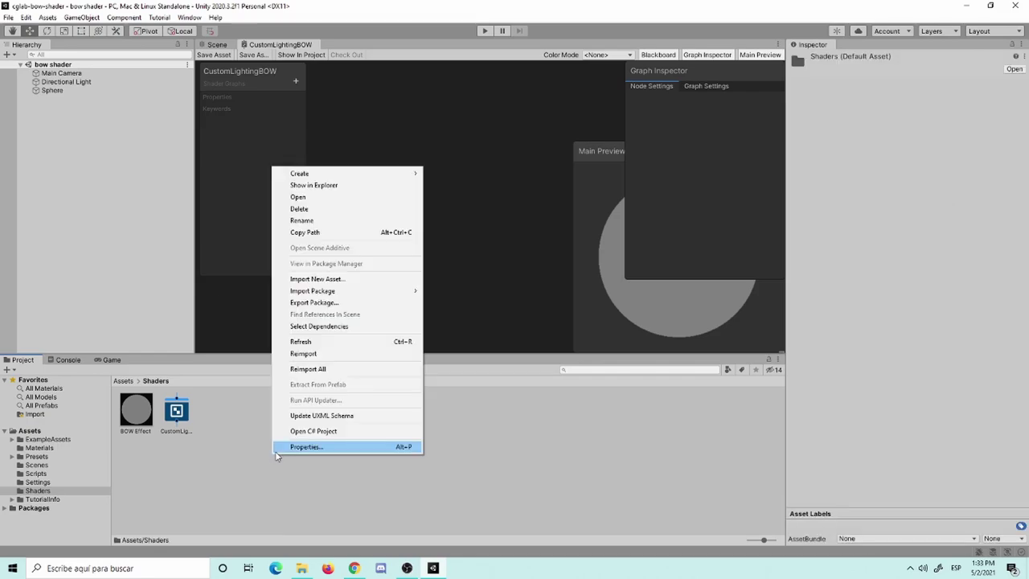
pyautogui.moveTo(351, 173)
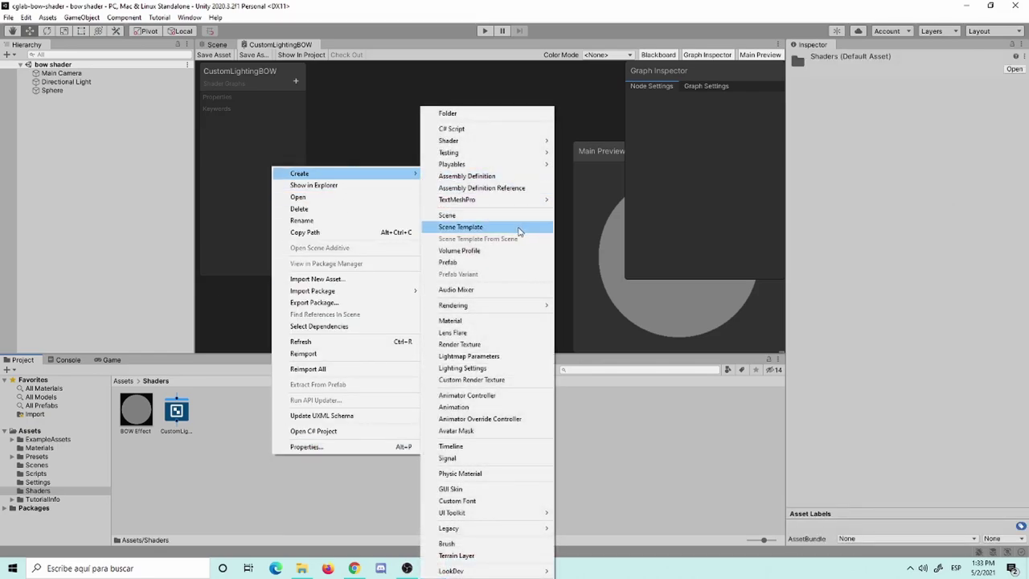
pyautogui.moveTo(502, 143)
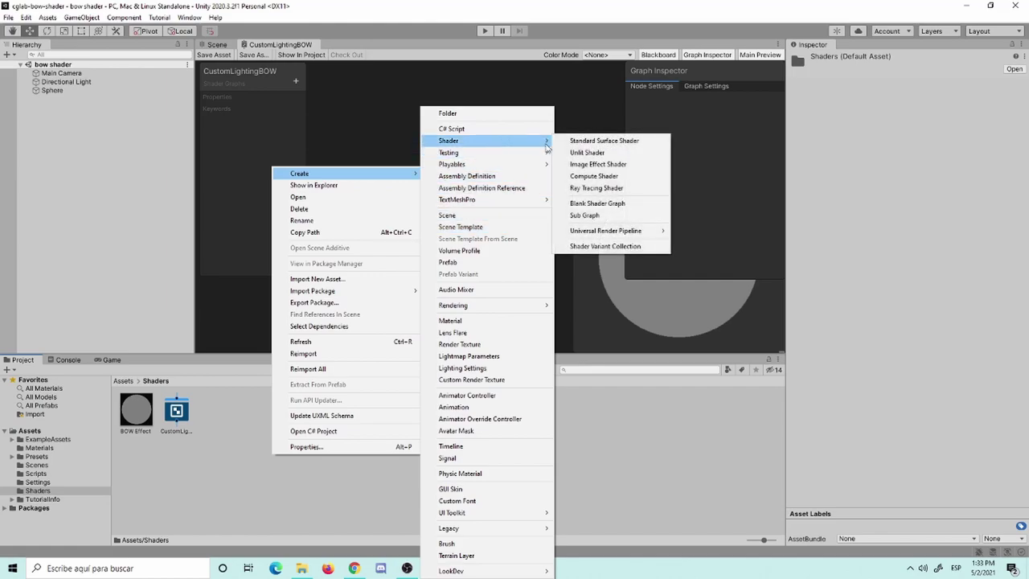
pyautogui.click(641, 216)
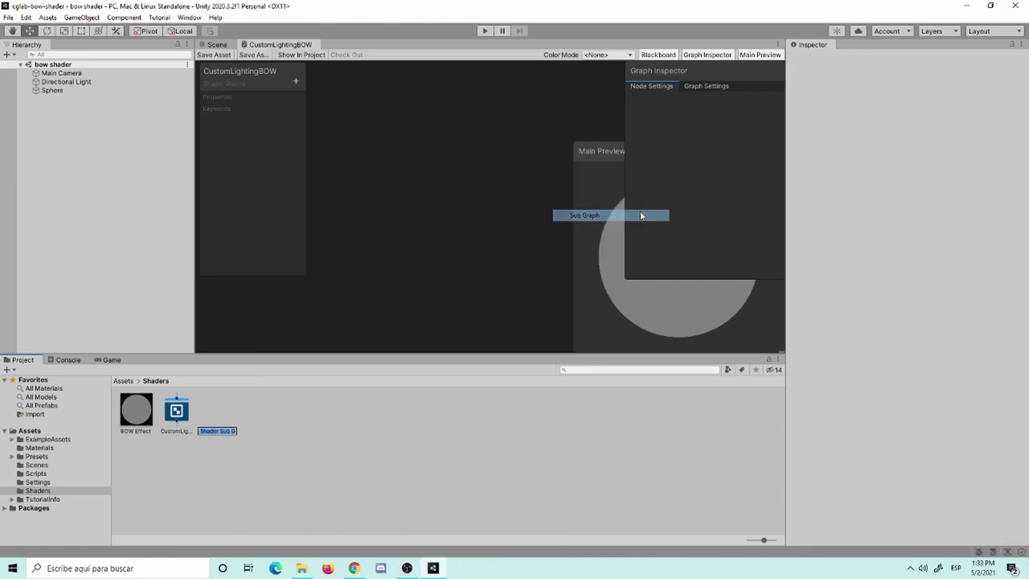
pyautogui.write('Ma')
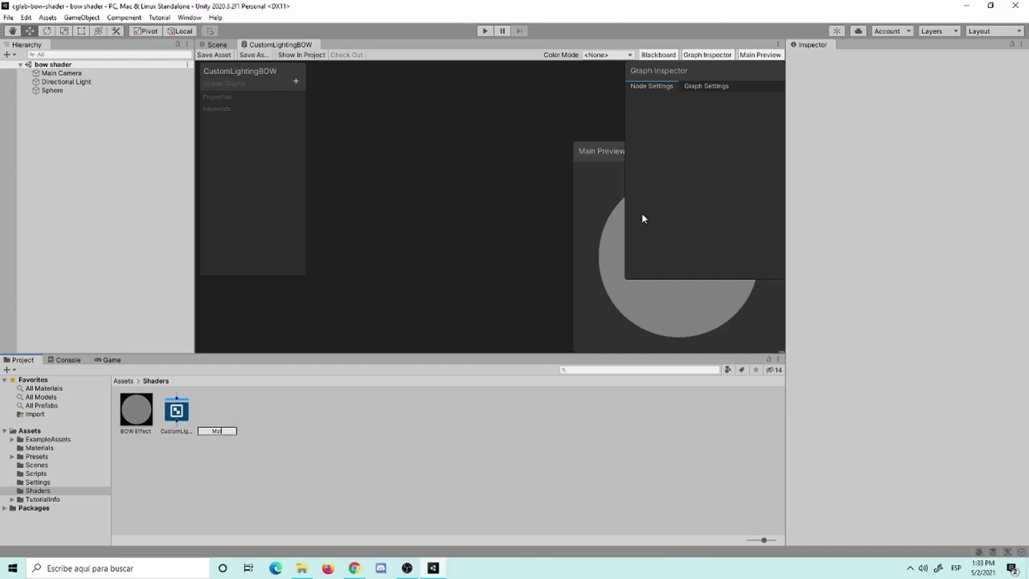
pyautogui.write('i')
pyautogui.write('nLight')
pyautogui.press('Return')
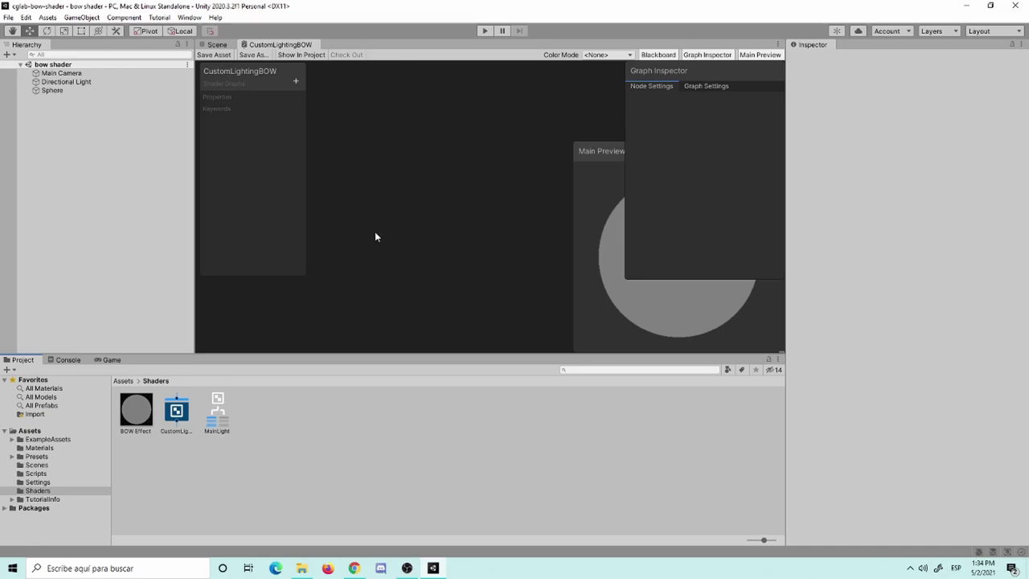
# Open MainLight maximized, centre its Output node, and bring up the Create Node search.
pyautogui.click(218, 420)
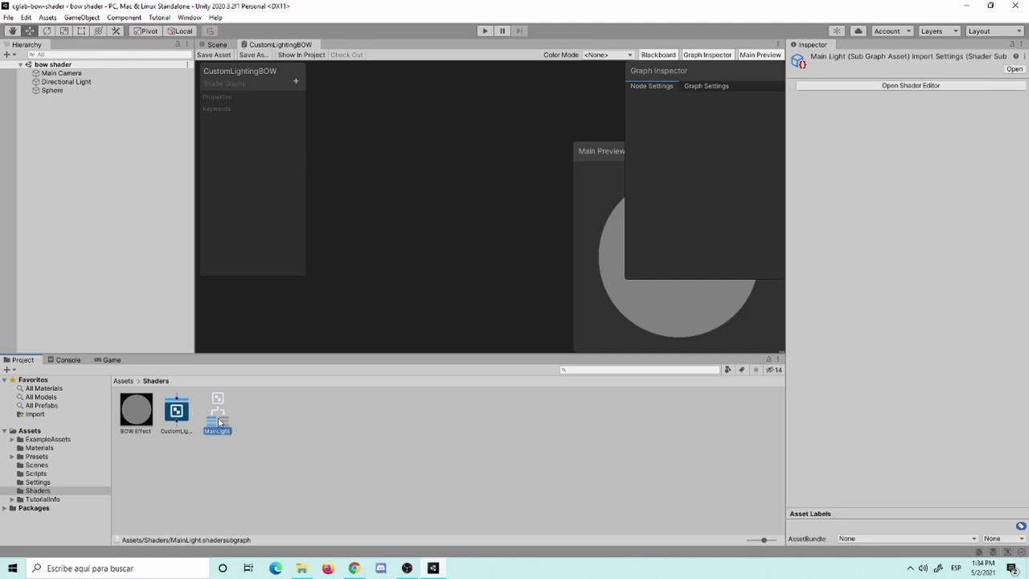
pyautogui.doubleClick(218, 419)
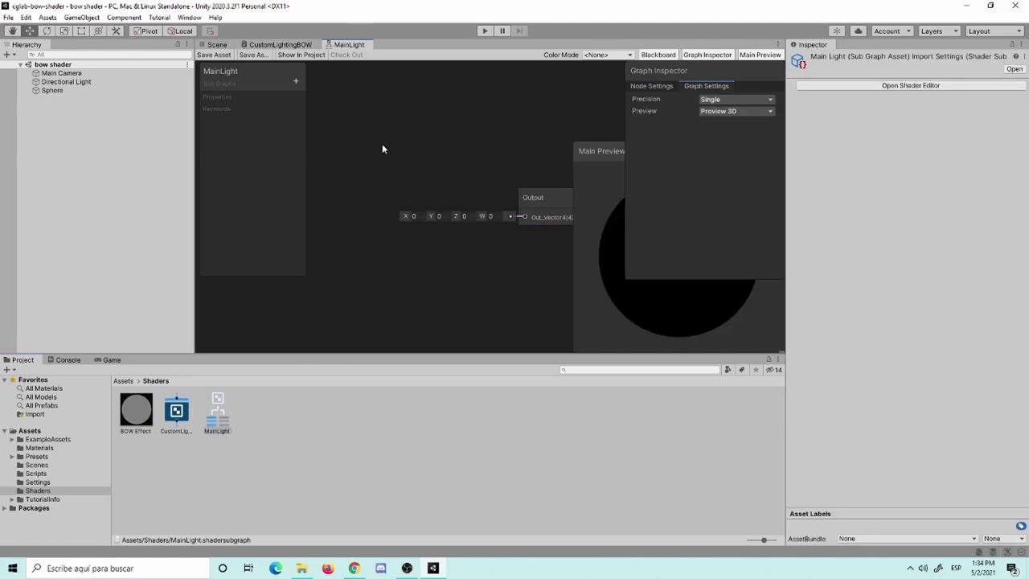
pyautogui.hotkey('shift', 'space')
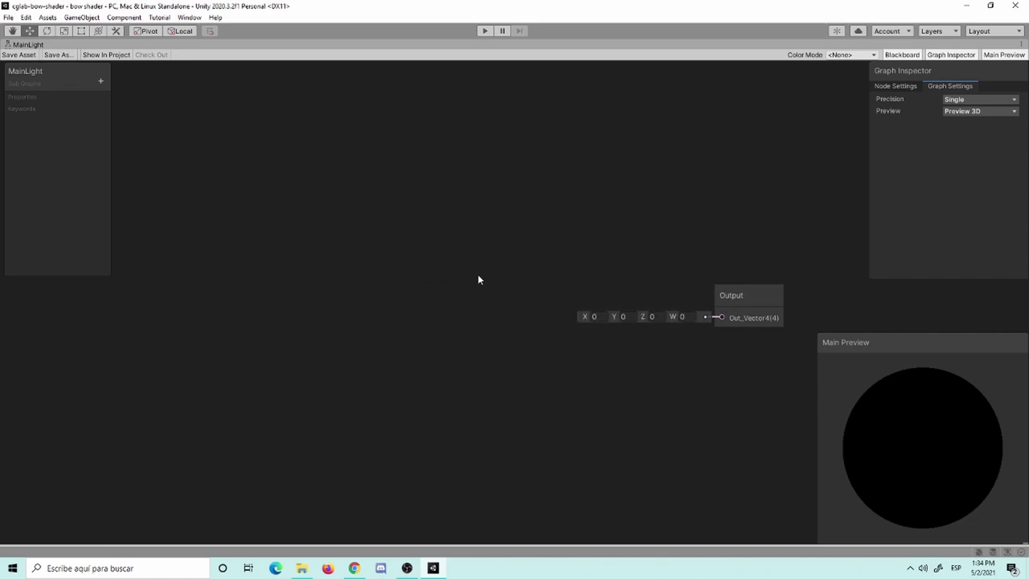
pyautogui.scroll(2, 501, 251)
pyautogui.moveTo(502, 250); pyautogui.dragTo(425, 214, button='middle')
pyautogui.press('space')
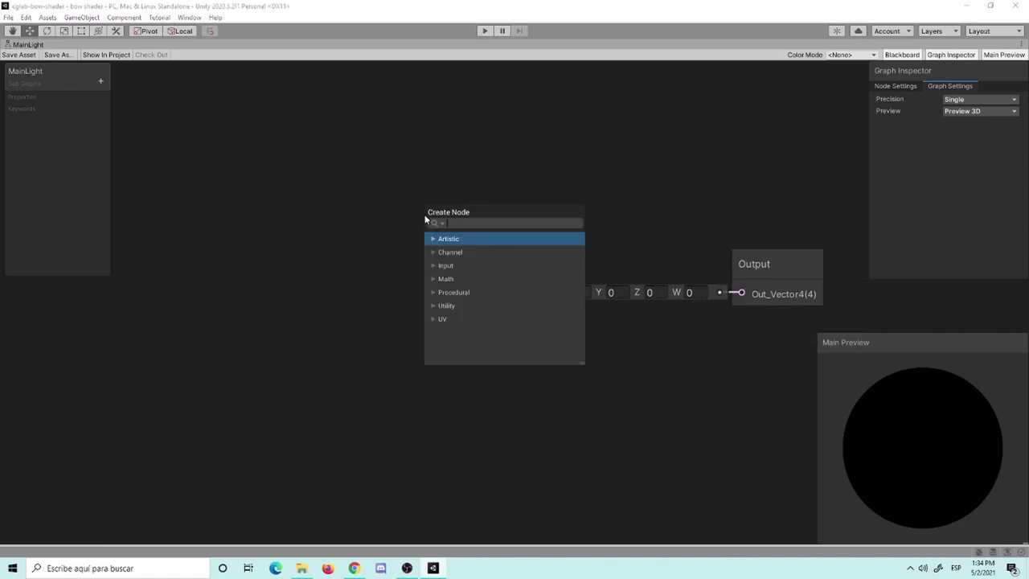
# Create a Custom Function node from the 'custom' node search and move it up and left.
pyautogui.write('custom')
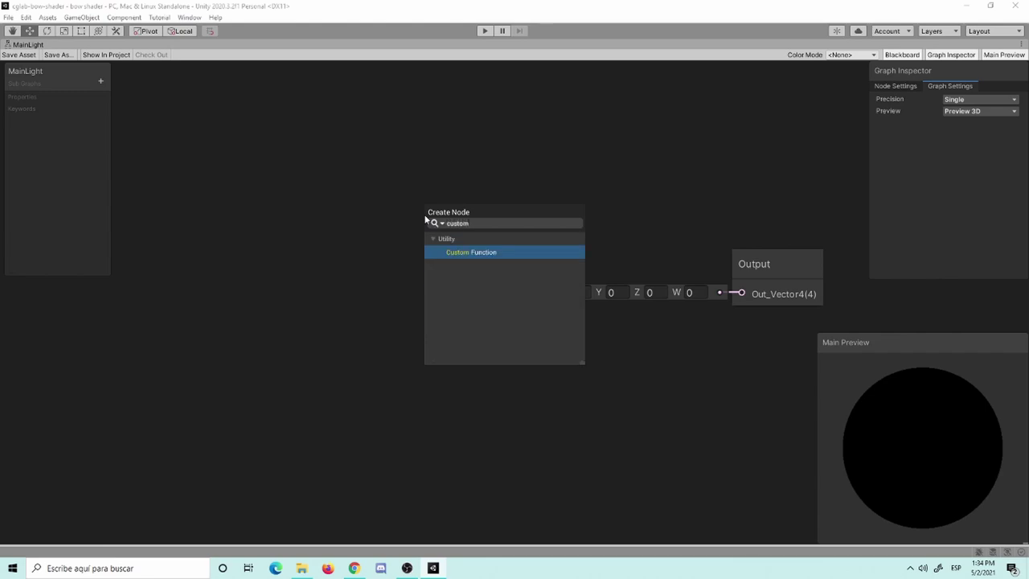
pyautogui.press('Return')
pyautogui.moveTo(466, 245); pyautogui.dragTo(347, 203)
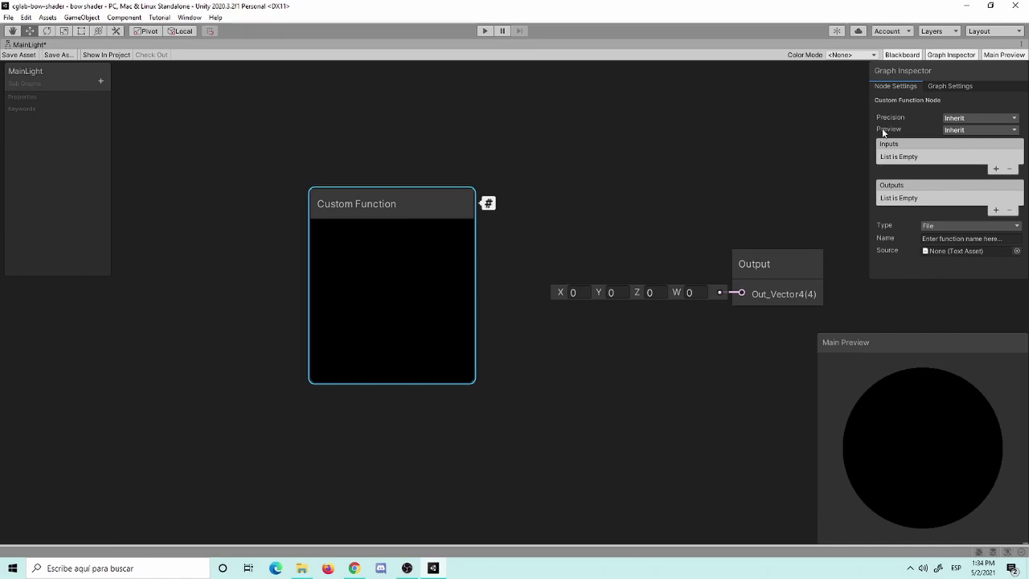
# Reposition the Graph Inspector panel near the top of the graph.
pyautogui.moveTo(908, 71)
pyautogui.mouseDown()
pyautogui.moveTo(753, 114)
pyautogui.moveTo(598, 70)
pyautogui.mouseUp()
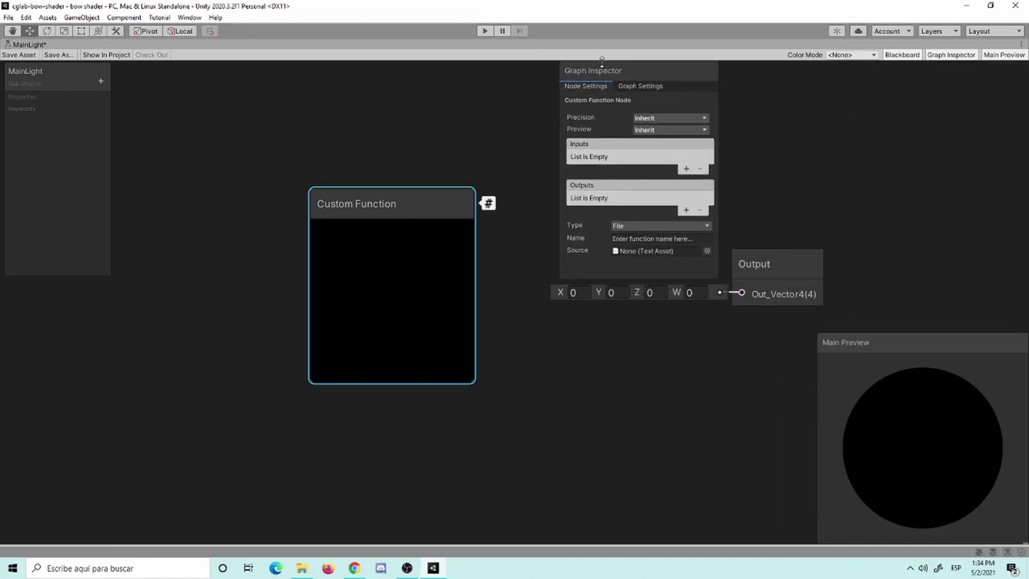
pyautogui.moveTo(631, 372); pyautogui.dragTo(651, 429, button='middle')
pyautogui.scroll(1, 651, 429)
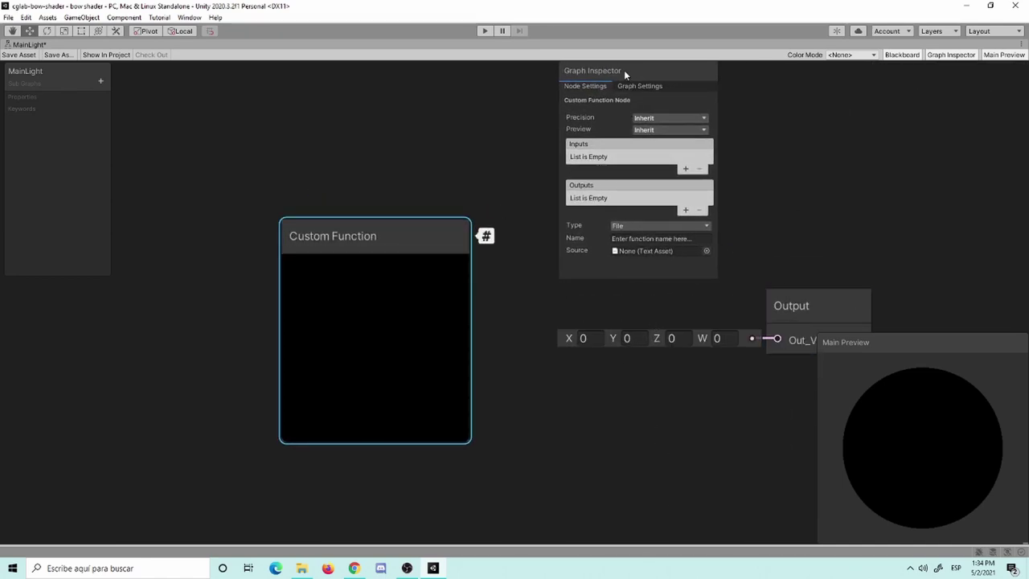
pyautogui.moveTo(623, 70); pyautogui.dragTo(620, 80)
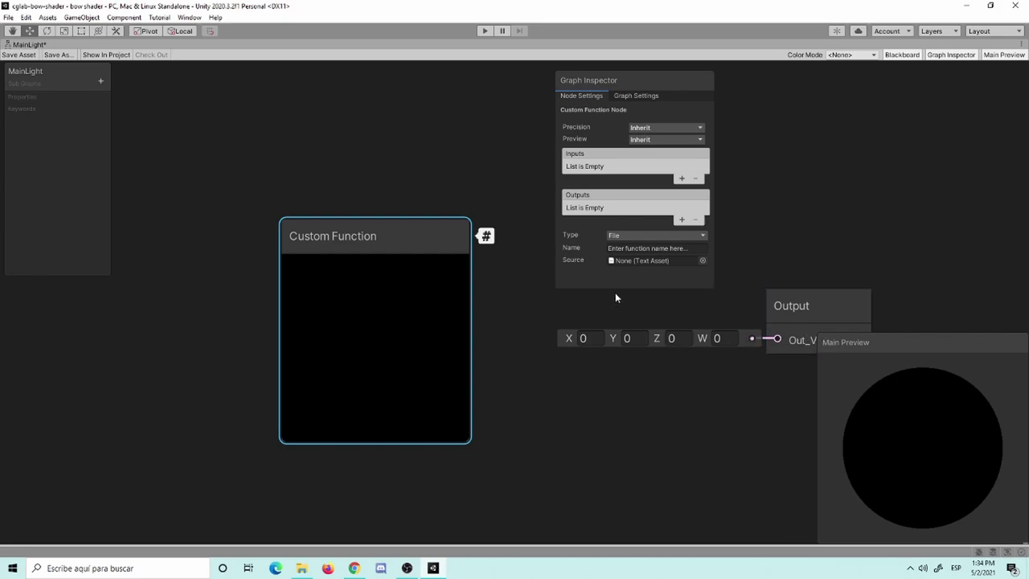
# Set Precision to Half in the Custom Function's Node Settings and in Graph Settings.
pyautogui.click(645, 128)
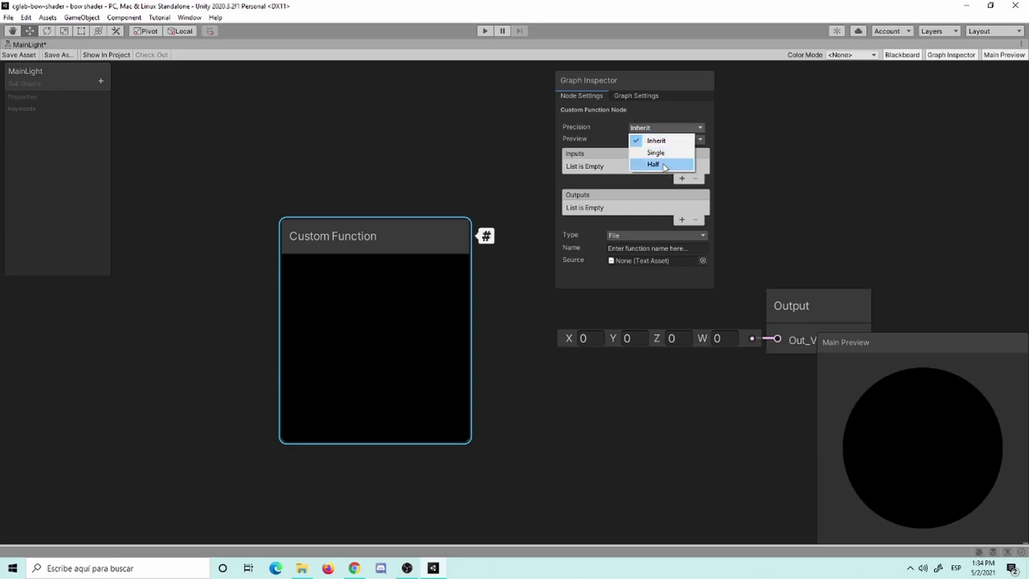
pyautogui.click(663, 166)
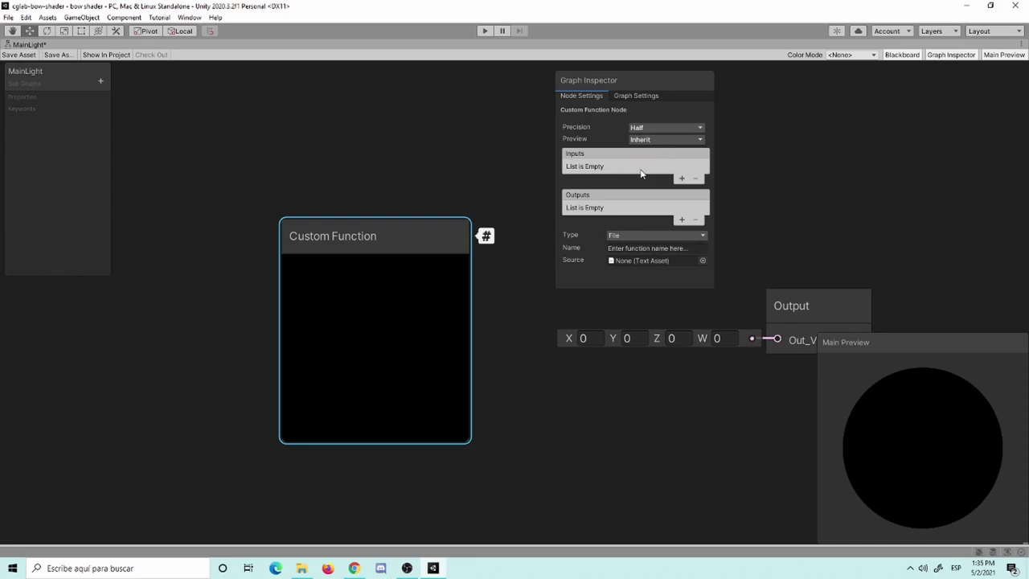
pyautogui.click(642, 95)
pyautogui.click(665, 110)
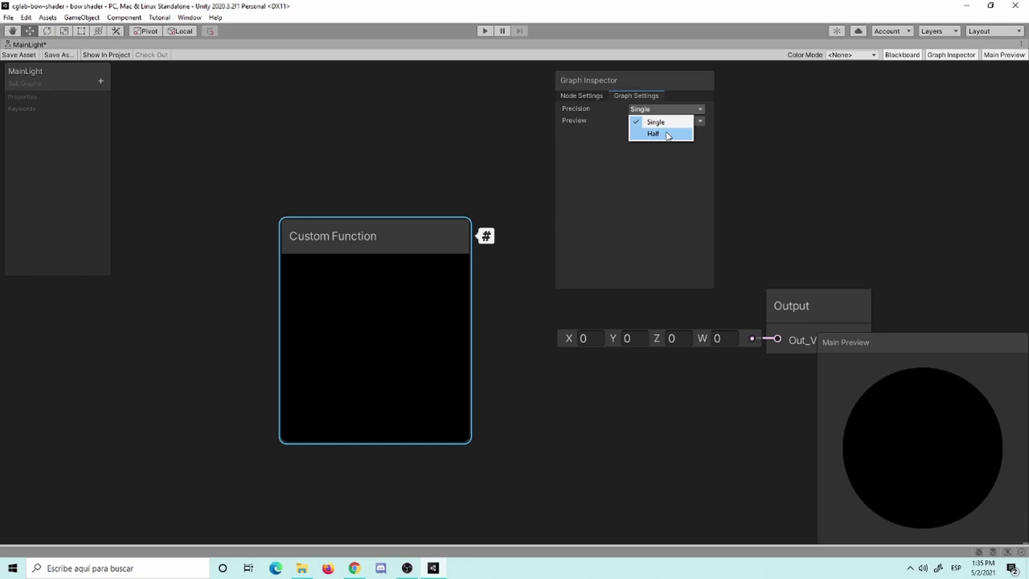
pyautogui.click(667, 134)
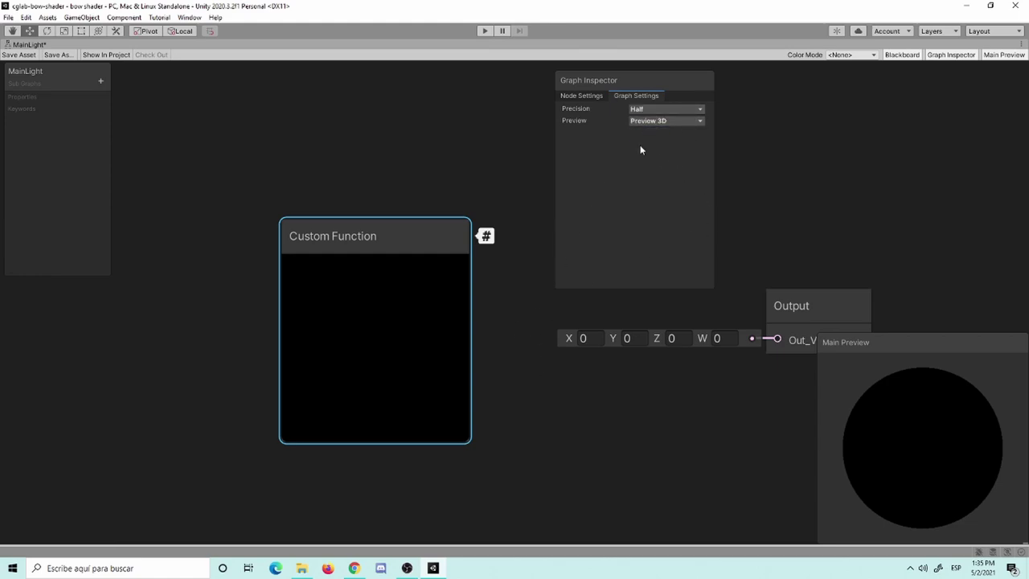
pyautogui.click(581, 95)
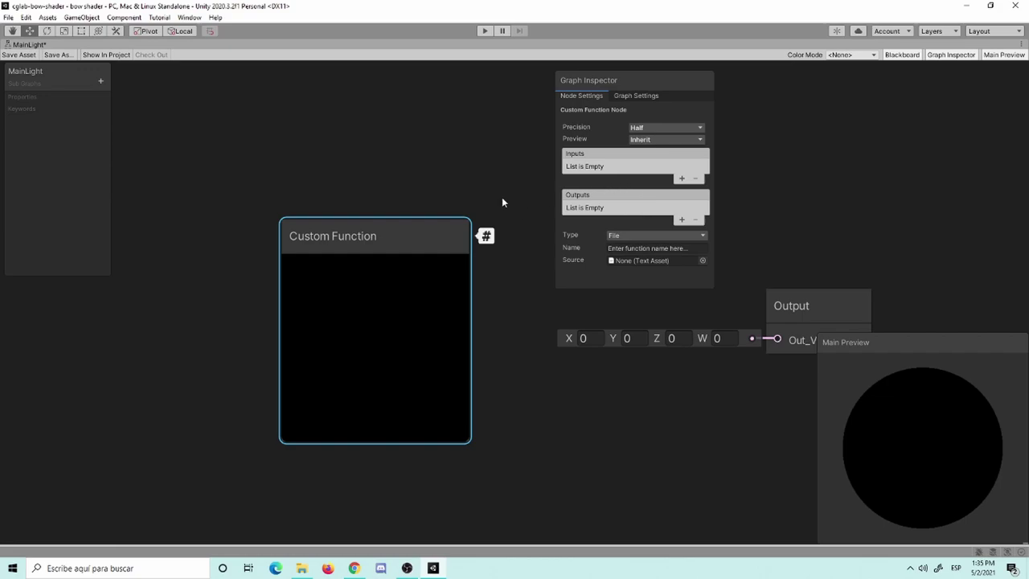
pyautogui.moveTo(258, 200); pyautogui.dragTo(298, 211, button='middle')
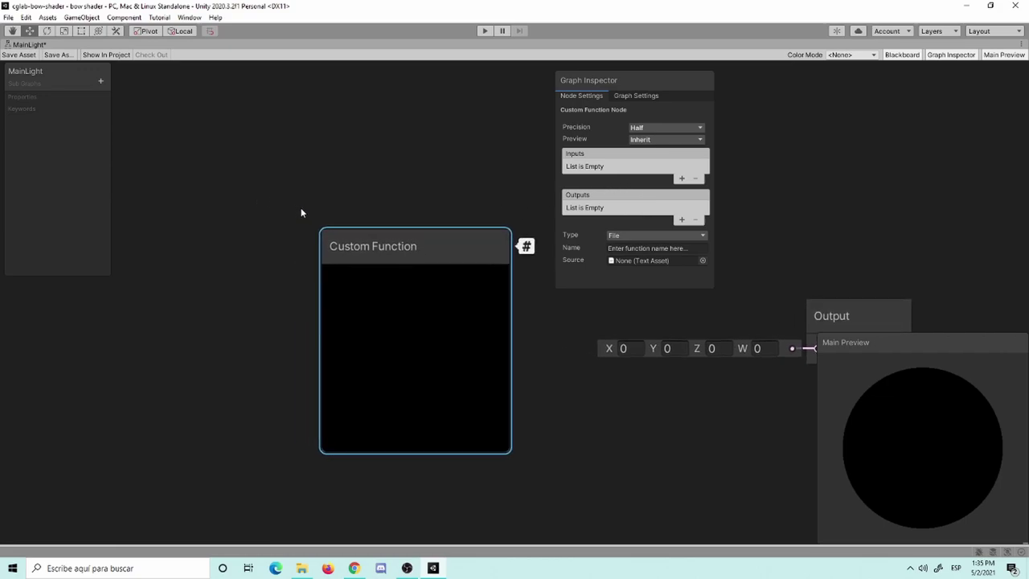
# Name the Custom Function 'MainLight' and save the sub graph asset.
pyautogui.click(18, 54)
pyautogui.click(634, 247)
pyautogui.write('Main')
pyautogui.write('Light')
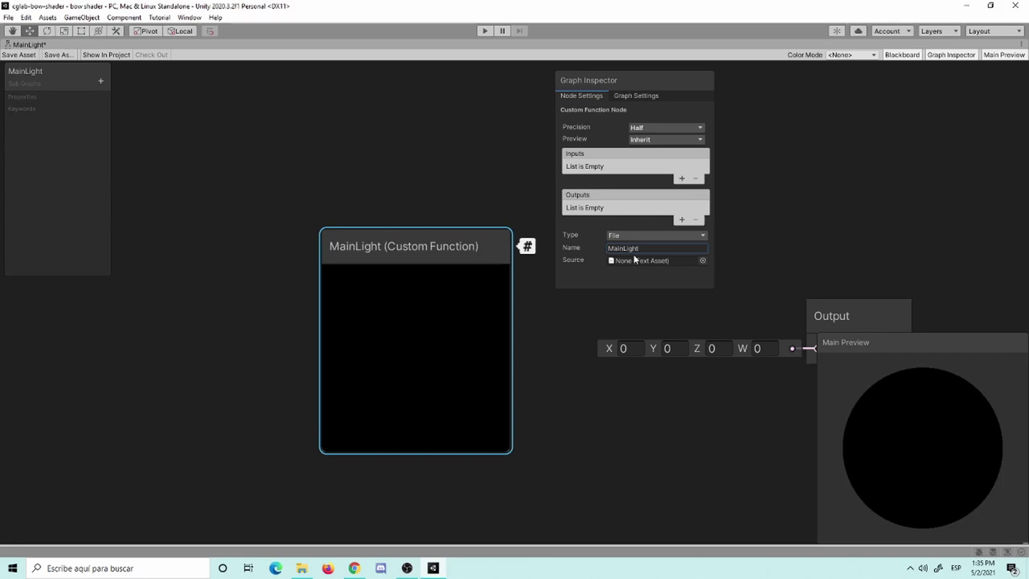
pyautogui.click(18, 54)
# Switch Type to String, enlarge the Graph Inspector, and test then clear text in the Body box.
pyautogui.click(652, 236)
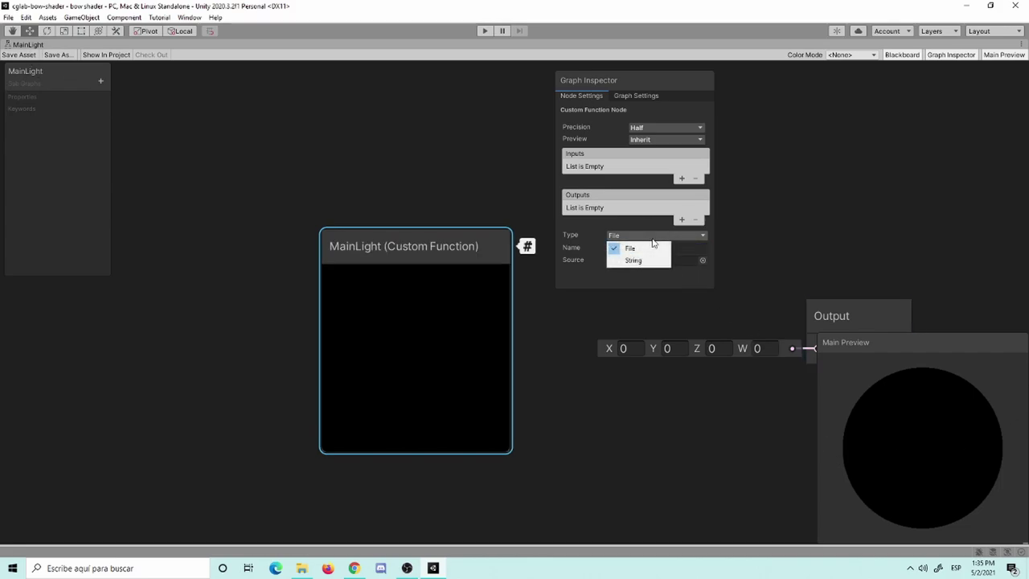
pyautogui.click(655, 260)
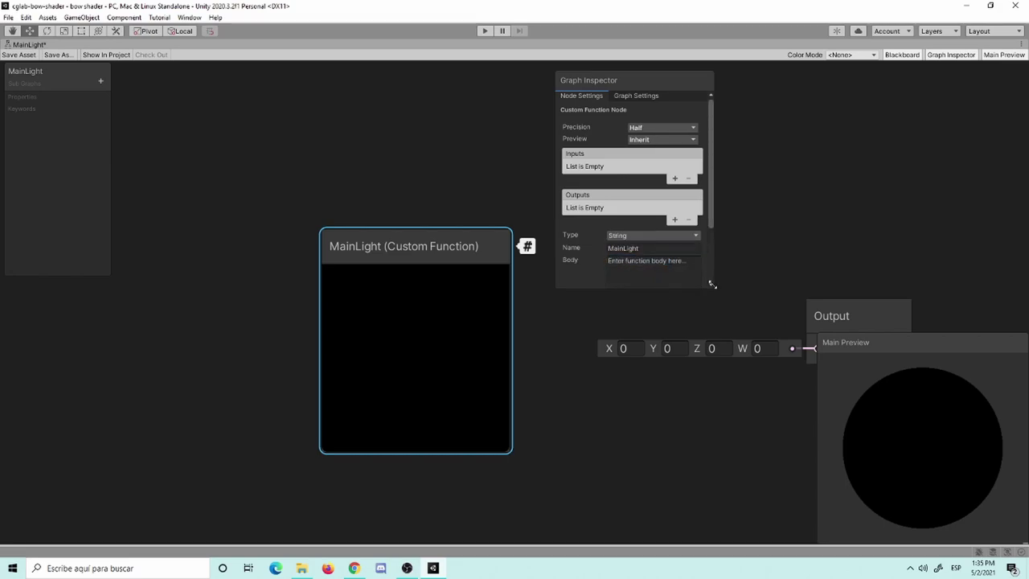
pyautogui.moveTo(712, 286)
pyautogui.mouseDown()
pyautogui.moveTo(748, 418)
pyautogui.moveTo(827, 427)
pyautogui.mouseUp()
pyautogui.click(706, 311)
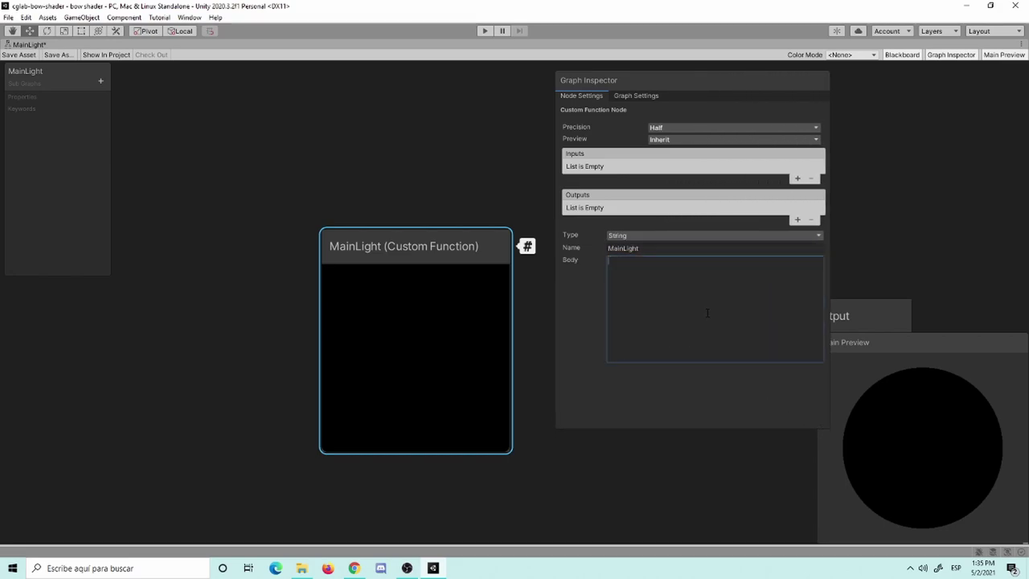
pyautogui.write('fdsfsfsdfsd')
pyautogui.press('BackSpace')
pyautogui.press('BackSpace')
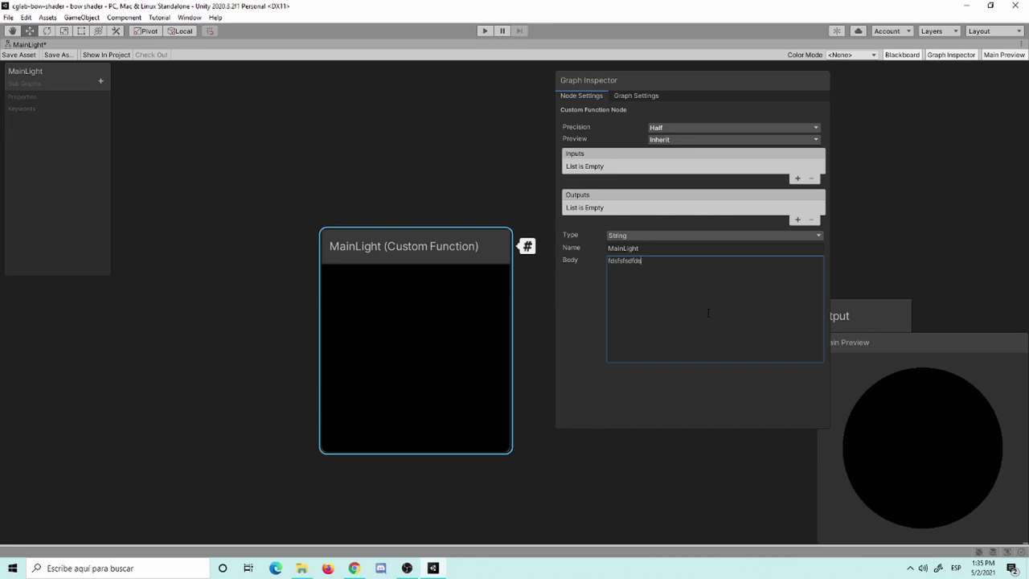
pyautogui.press('BackSpace')
pyautogui.press('BackSpace')
pyautogui.press('BackSpace')
pyautogui.press('BackSpace')
pyautogui.press('BackSpace')
pyautogui.write('void')
pyautogui.write(' MainL')
pyautogui.write('ight_ha')
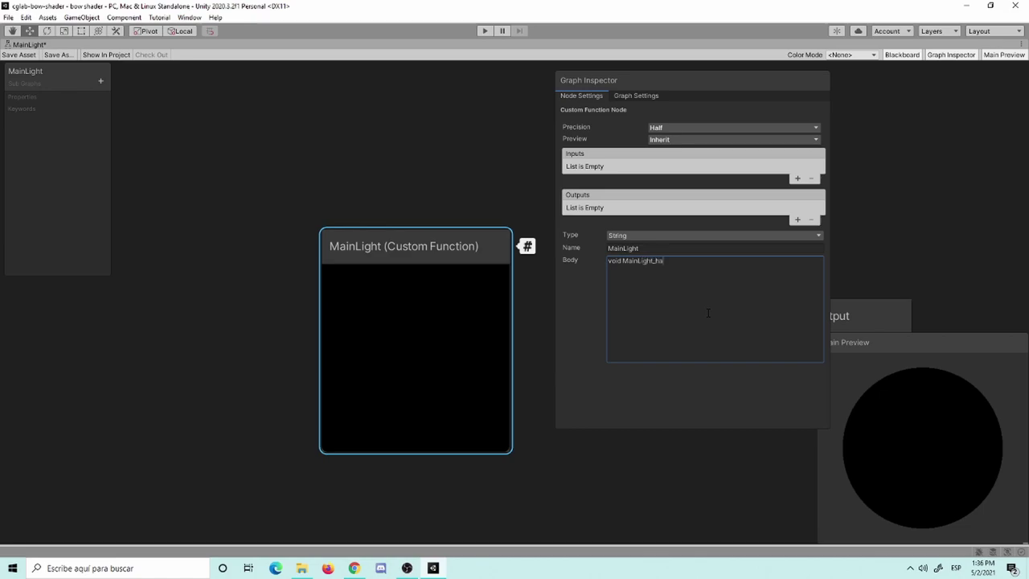
pyautogui.write('lf() ')
pyautogui.write('{')
pyautogui.press('Return')
pyautogui.press('Return')
pyautogui.write('lalksdhalksd')
pyautogui.write('alkdshsakld')
pyautogui.hotkey('ctrl', 'a')
pyautogui.press('BackSpace')
# Return the function Type to File, leaving the source text asset unselected.
pyautogui.click(647, 234)
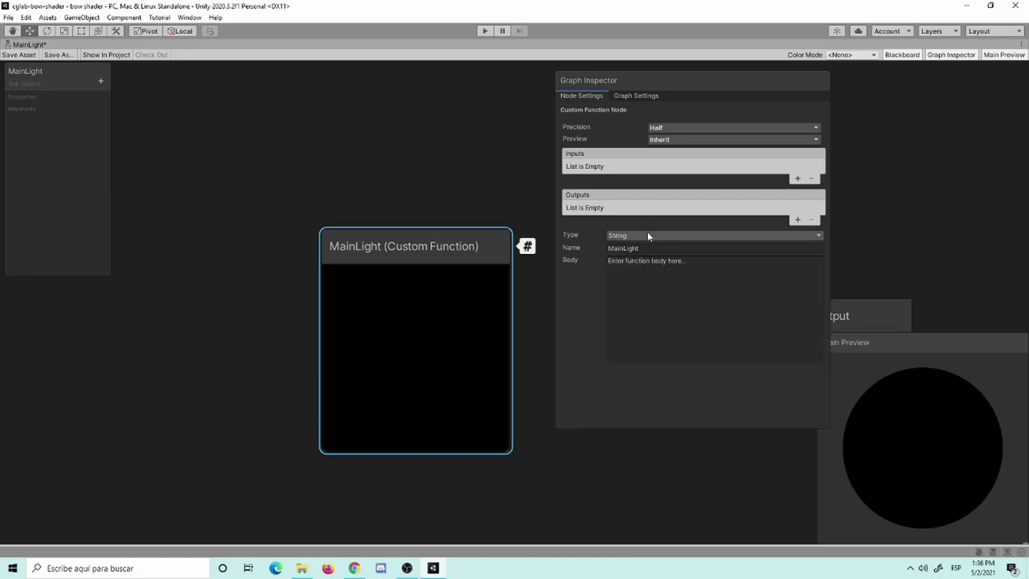
pyautogui.click(657, 241)
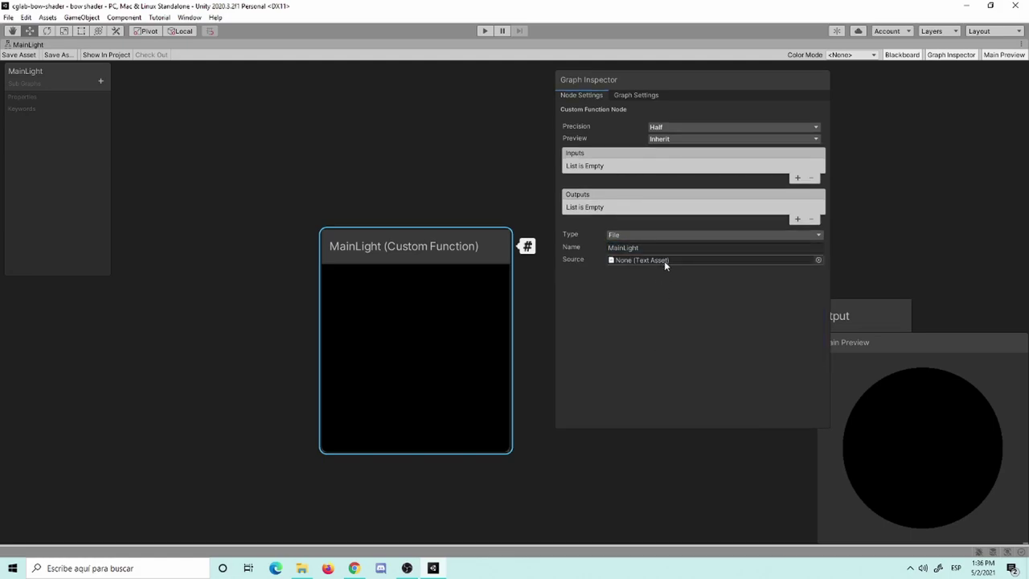
pyautogui.click(819, 260)
pyautogui.click(721, 292)
pyautogui.click(646, 235)
pyautogui.click(659, 258)
pyautogui.click(664, 284)
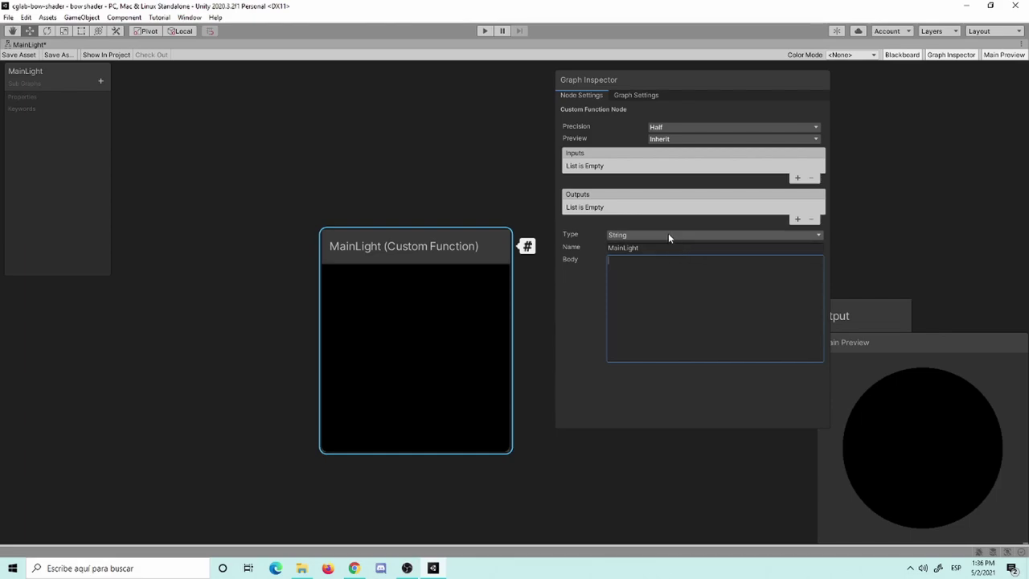
pyautogui.click(668, 234)
pyautogui.click(652, 246)
pyautogui.click(655, 262)
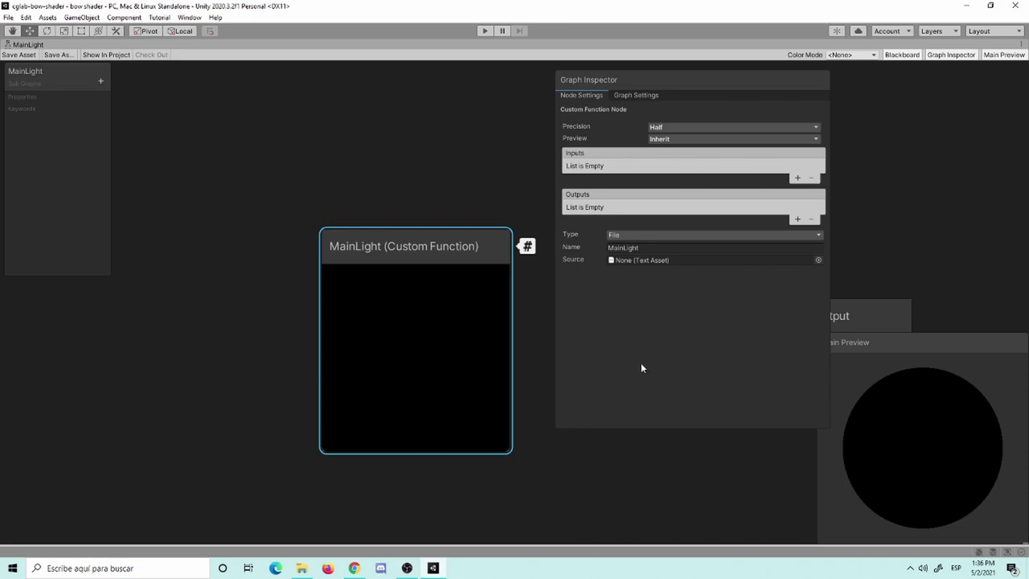
pyautogui.moveTo(471, 293)
# Rearrange the Output node, graph view and settings panel so the Output's XYZW inputs show.
pyautogui.moveTo(879, 300)
pyautogui.mouseDown()
pyautogui.moveTo(934, 213)
pyautogui.moveTo(730, 395)
pyautogui.mouseUp()
pyautogui.moveTo(479, 282); pyautogui.dragTo(356, 232, button='middle')
pyautogui.moveTo(523, 344); pyautogui.dragTo(543, 328)
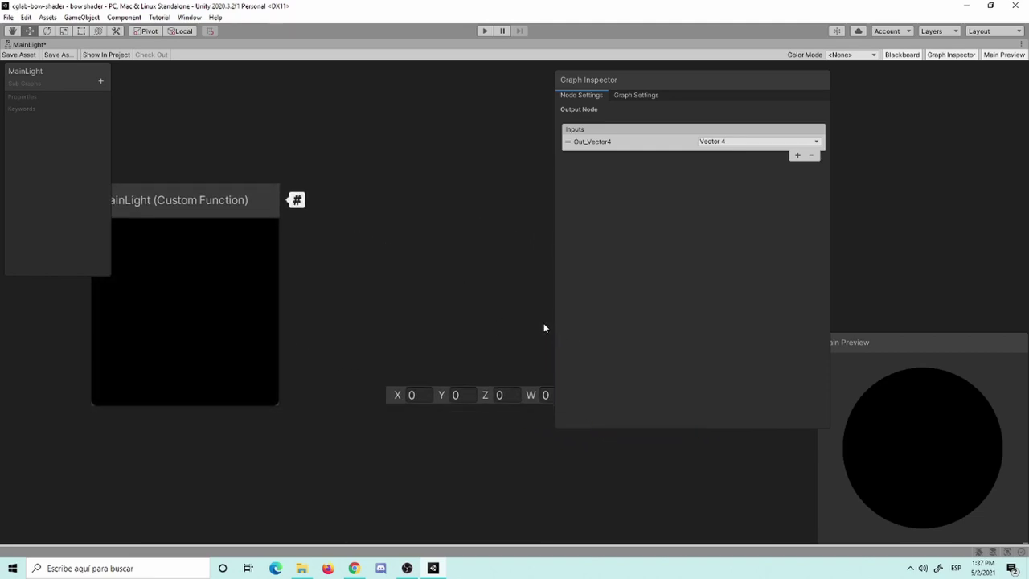
pyautogui.moveTo(543, 328); pyautogui.dragTo(607, 347, button='middle')
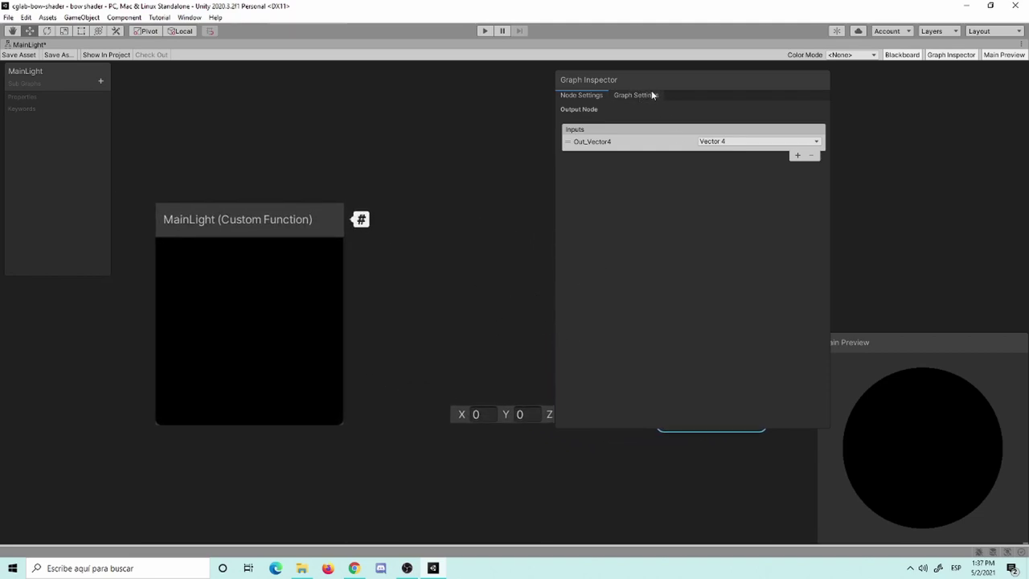
pyautogui.moveTo(651, 92); pyautogui.dragTo(619, 101)
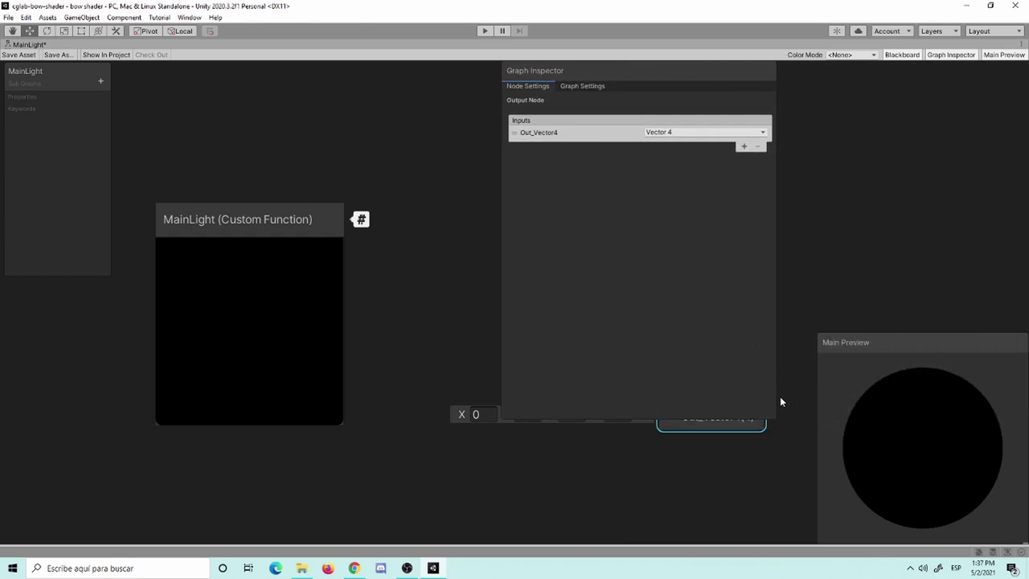
pyautogui.moveTo(774, 416); pyautogui.dragTo(769, 374)
pyautogui.moveTo(774, 416); pyautogui.dragTo(720, 299)
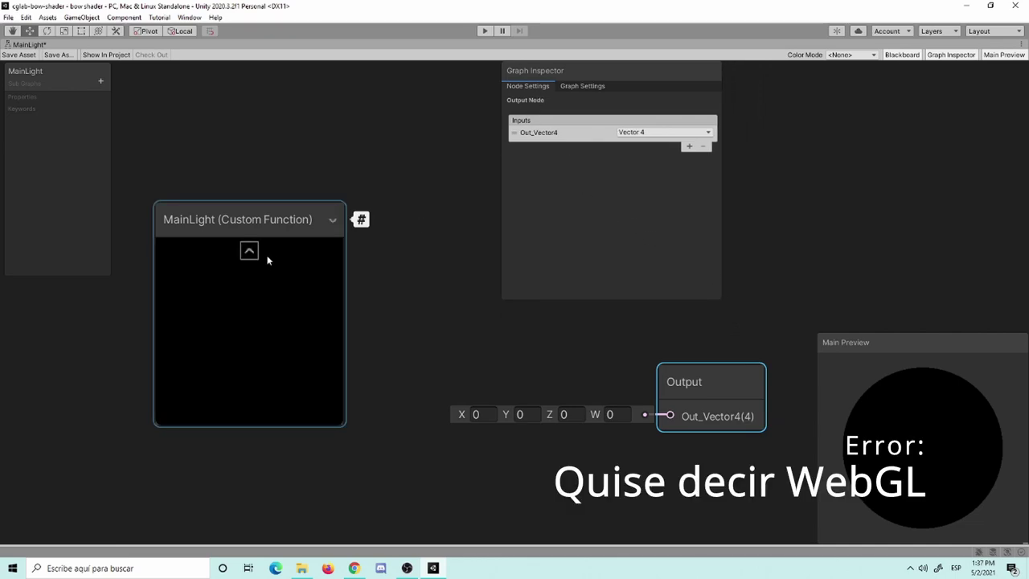
# Select the MainLight node, move the settings panel aside, and un-maximize the graph with Shift+Space.
pyautogui.click(269, 253)
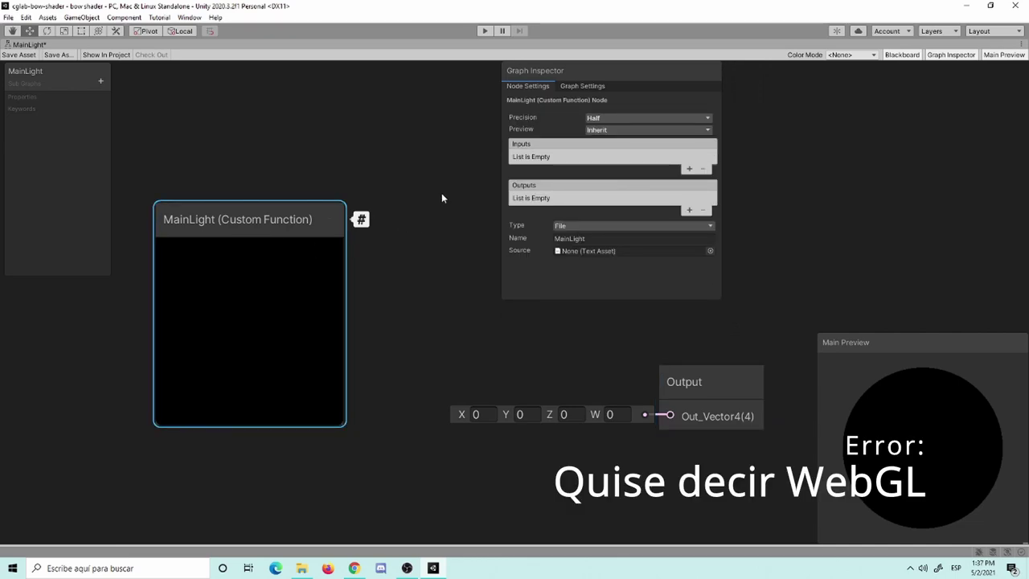
pyautogui.moveTo(467, 291); pyautogui.dragTo(493, 338, button='middle')
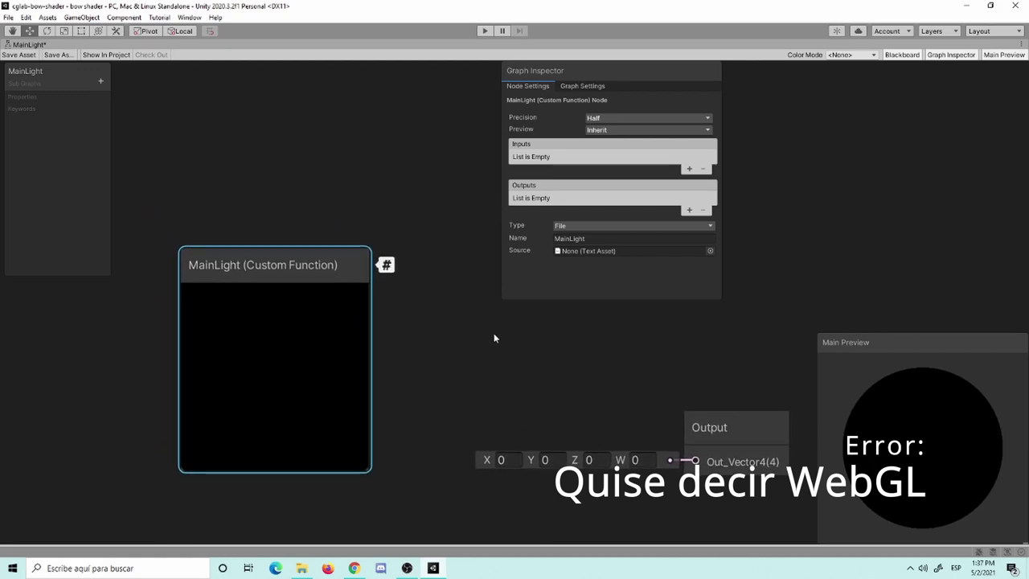
pyautogui.moveTo(733, 423); pyautogui.dragTo(733, 447)
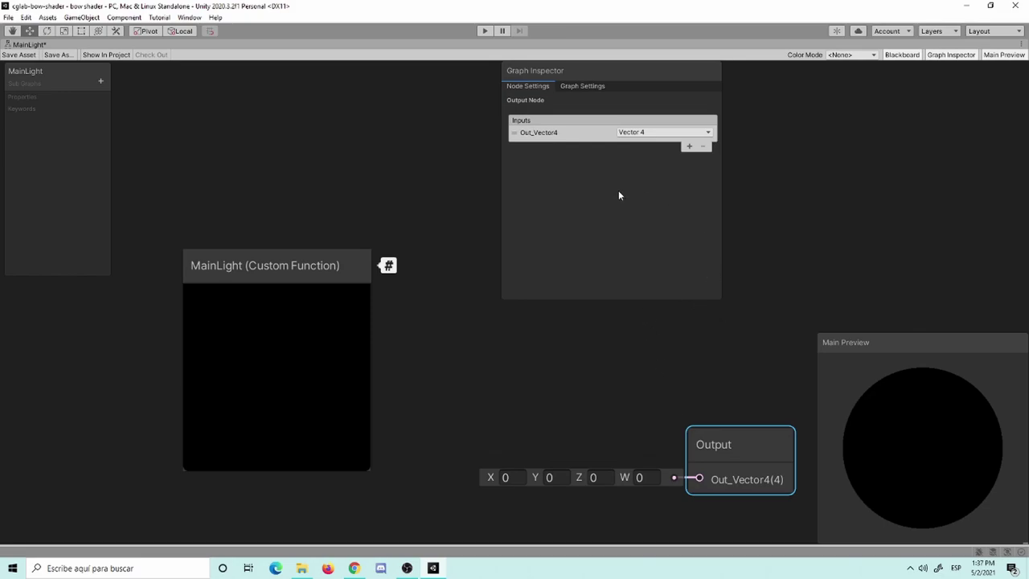
pyautogui.click(368, 266)
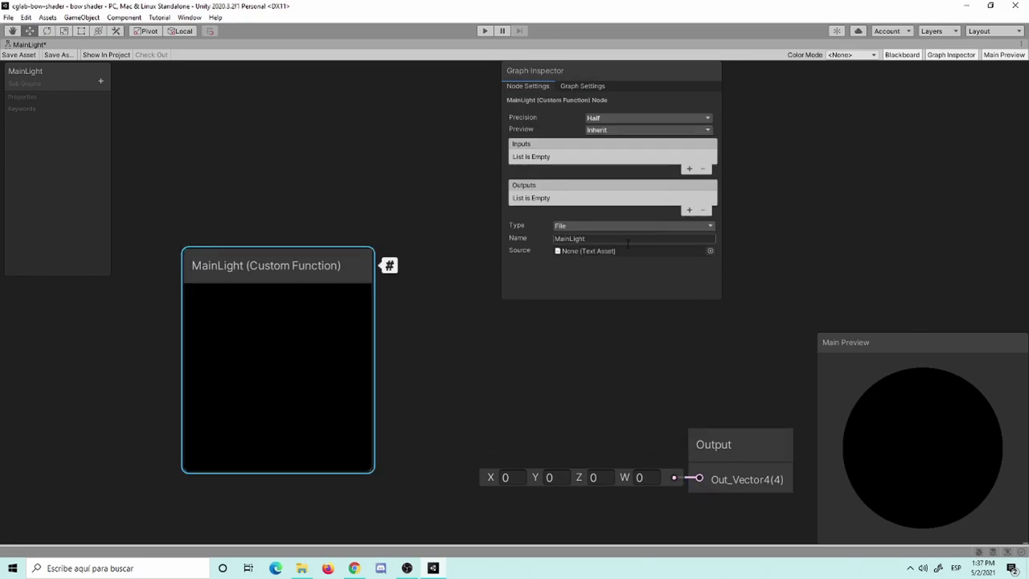
pyautogui.moveTo(569, 71)
pyautogui.mouseDown()
pyautogui.moveTo(829, 28)
pyautogui.moveTo(709, 28)
pyautogui.mouseUp()
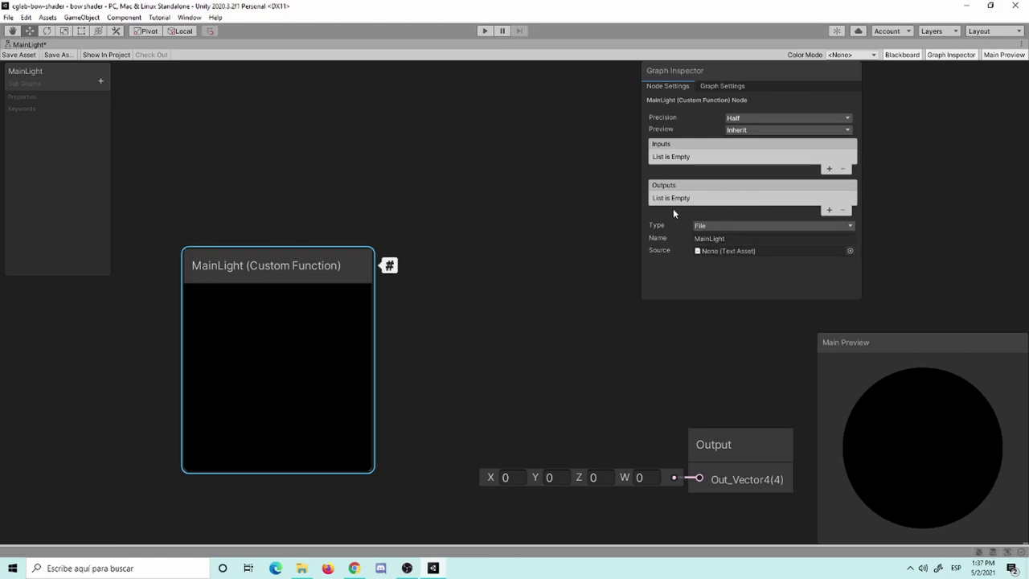
pyautogui.hotkey('shift', 'space')
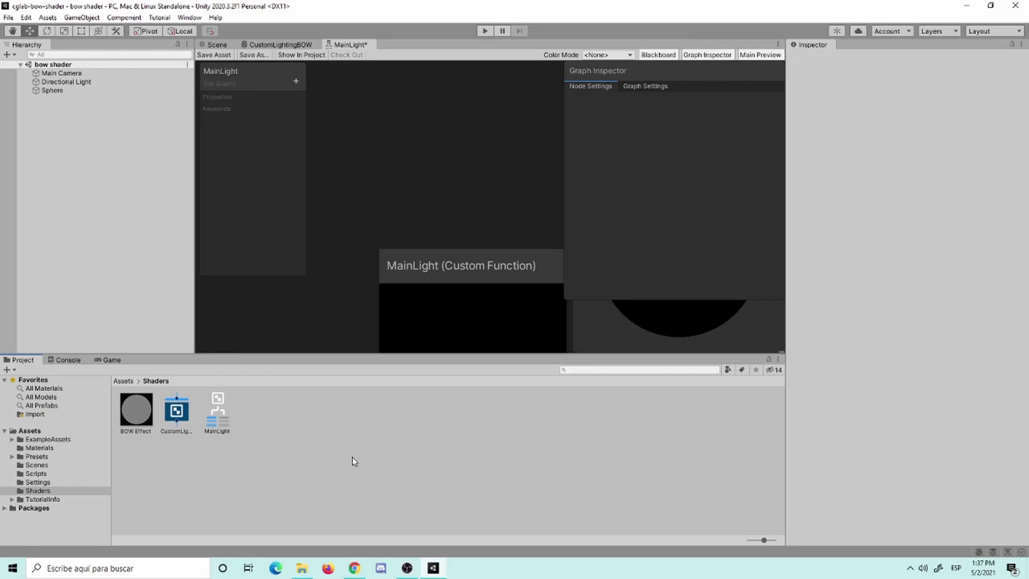
# Use Show in Explorer on the Shaders folder from the Project panel.
pyautogui.rightClick(269, 434)
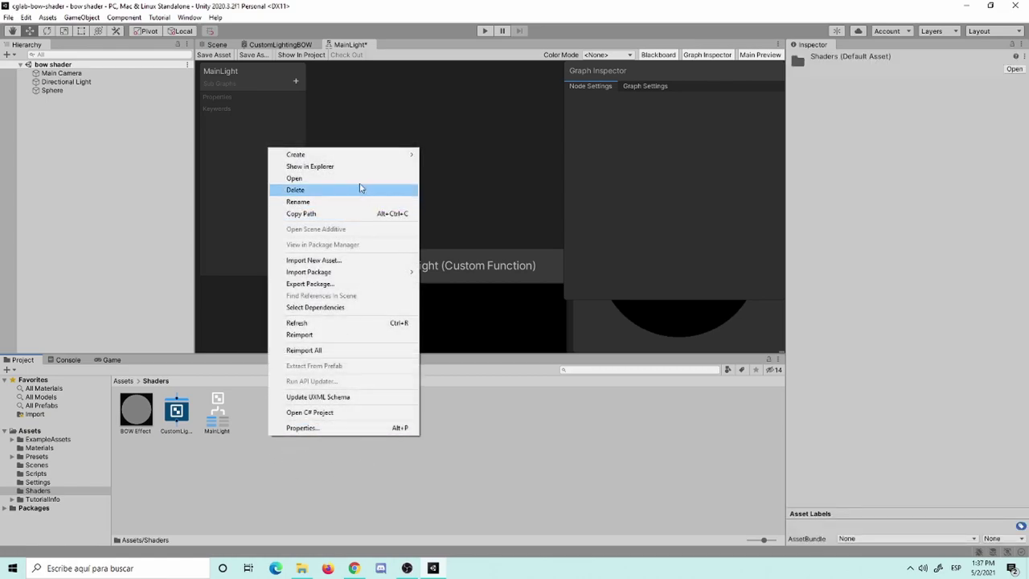
pyautogui.moveTo(377, 156)
pyautogui.moveTo(495, 143)
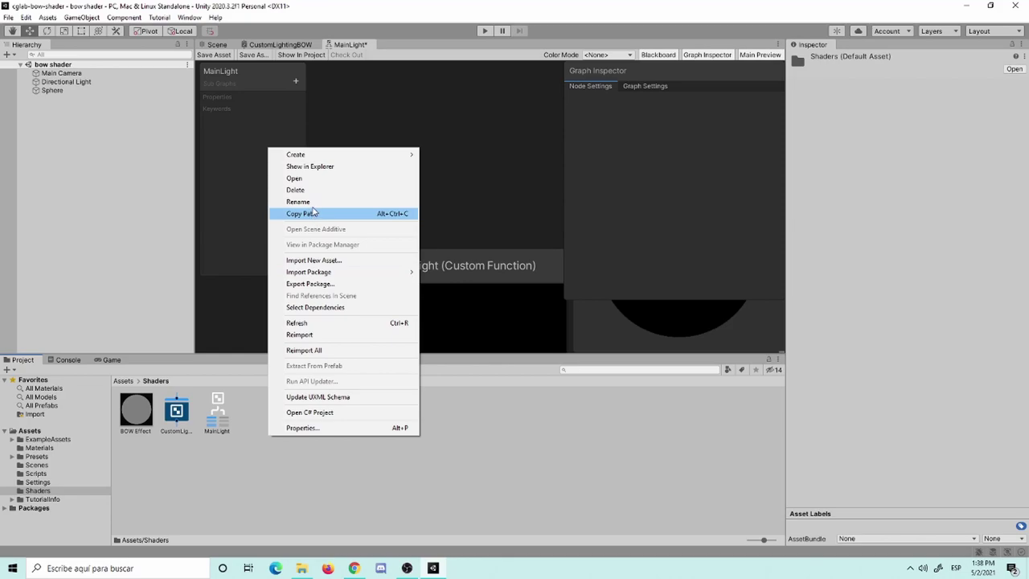
pyautogui.click(312, 168)
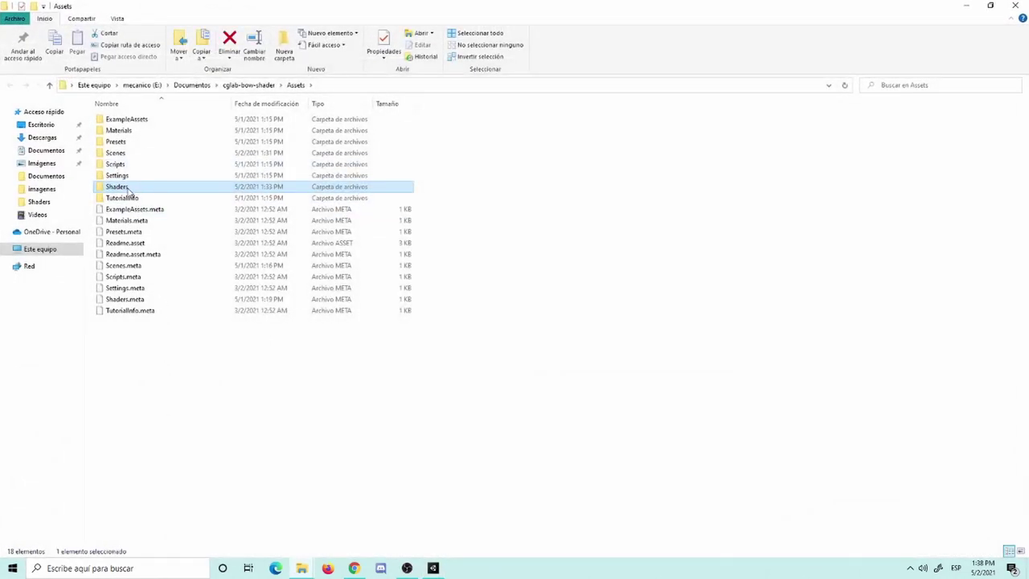
# Open the Shaders folder in File Explorer, inspect the New menu without adding anything, and return to Unity.
pyautogui.doubleClick(129, 190)
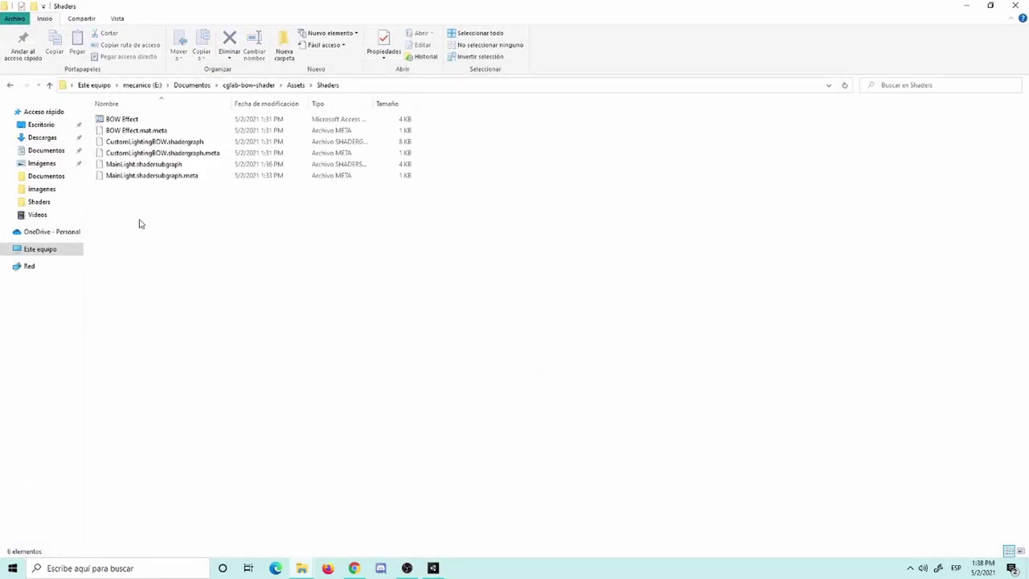
pyautogui.rightClick(141, 218)
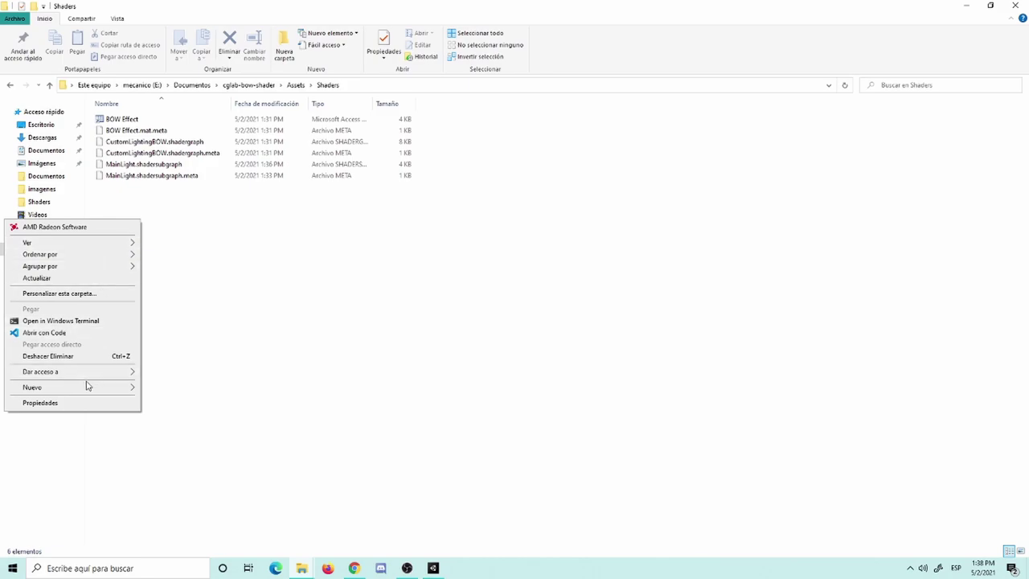
pyautogui.moveTo(96, 387)
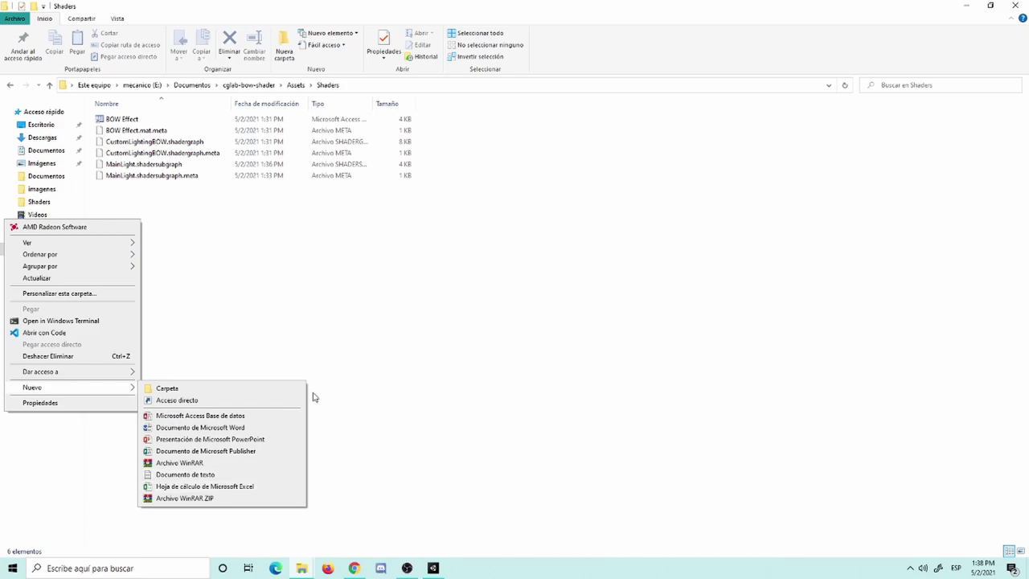
pyautogui.click(351, 390)
pyautogui.hotkey('alt', 'Tab')
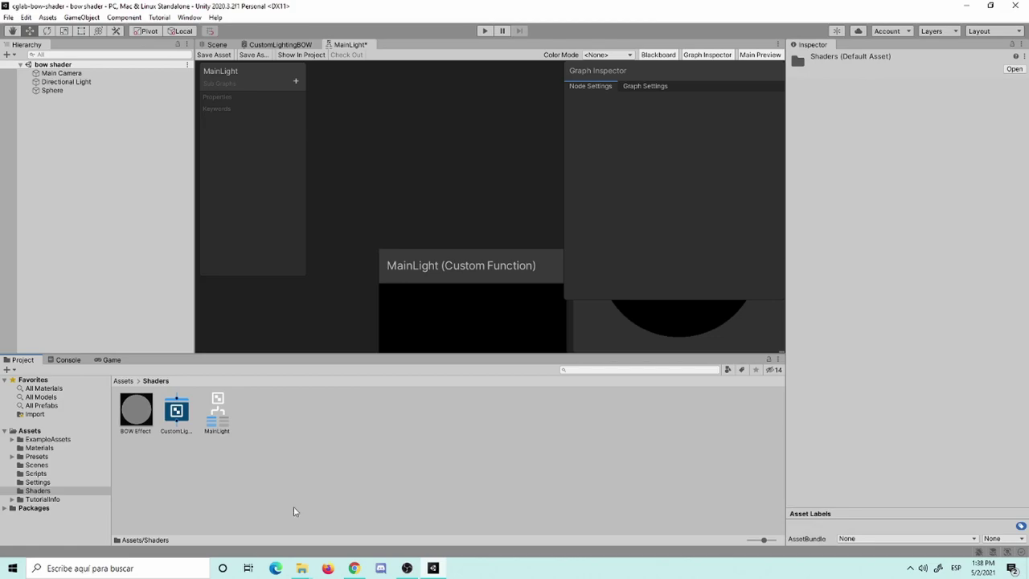
# Launch Windows Terminal from the taskbar search and clear the screen.
pyautogui.click(184, 560)
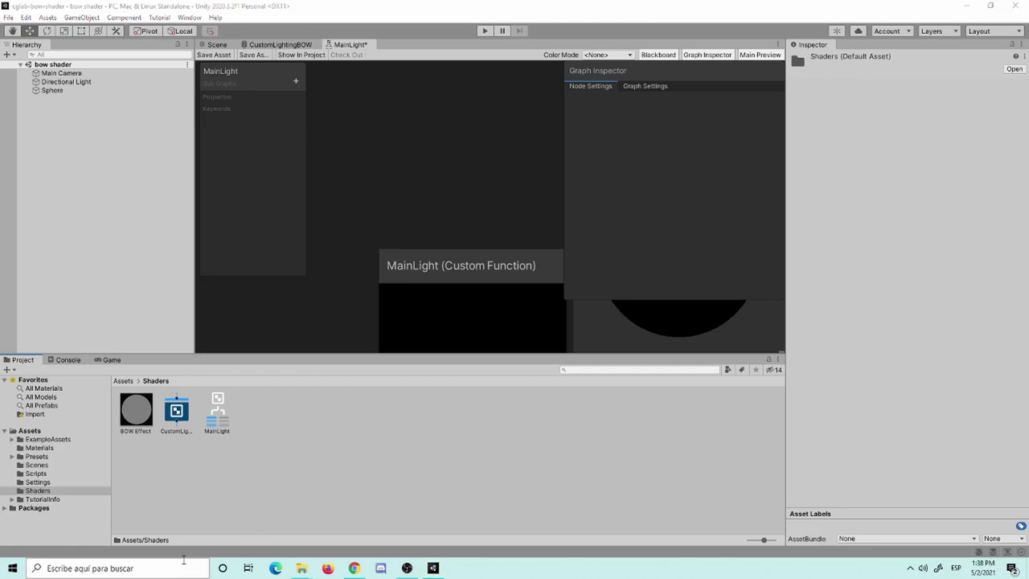
pyautogui.write('termi')
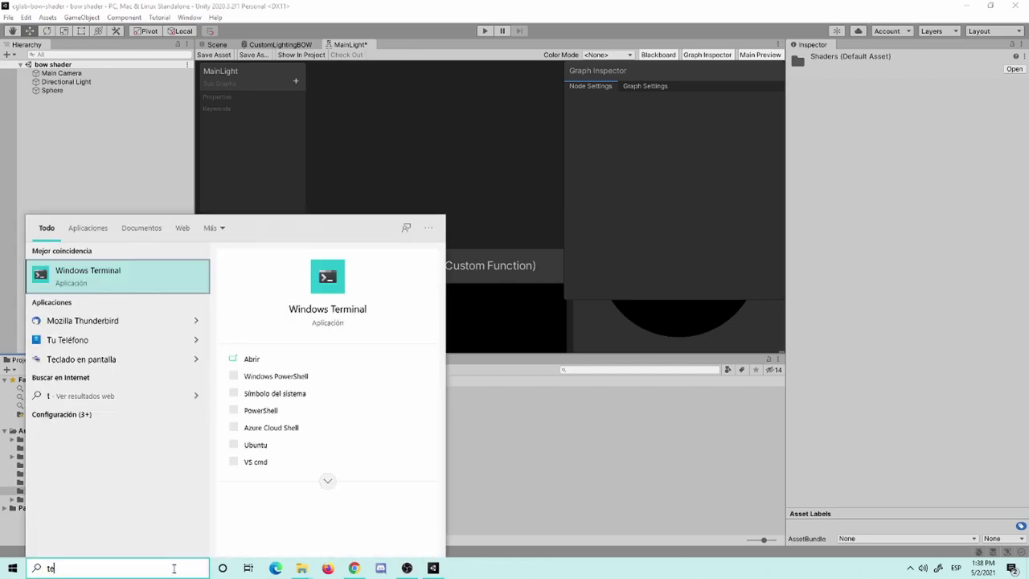
pyautogui.press('Return')
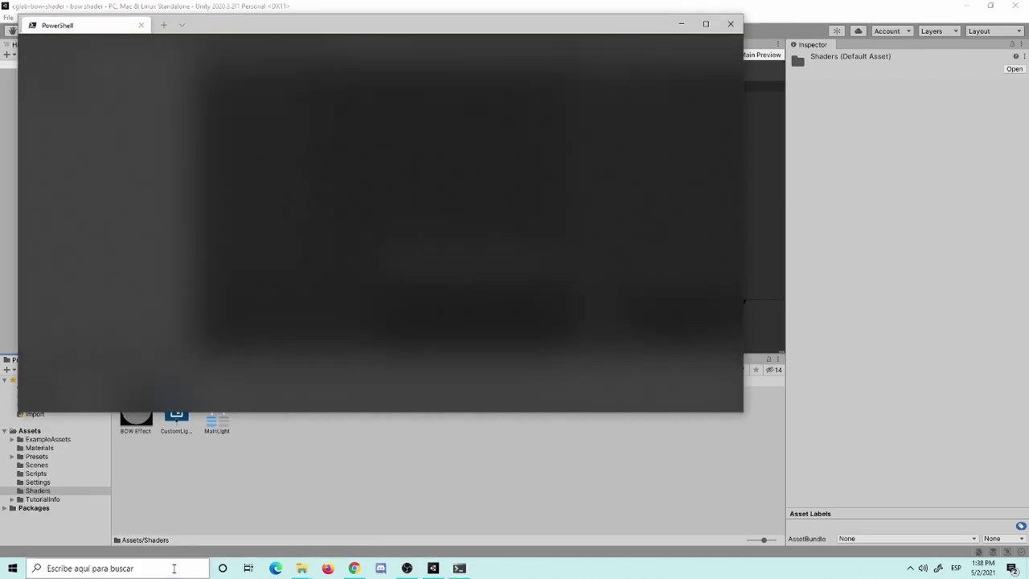
pyautogui.write('cls')
pyautogui.press('Return')
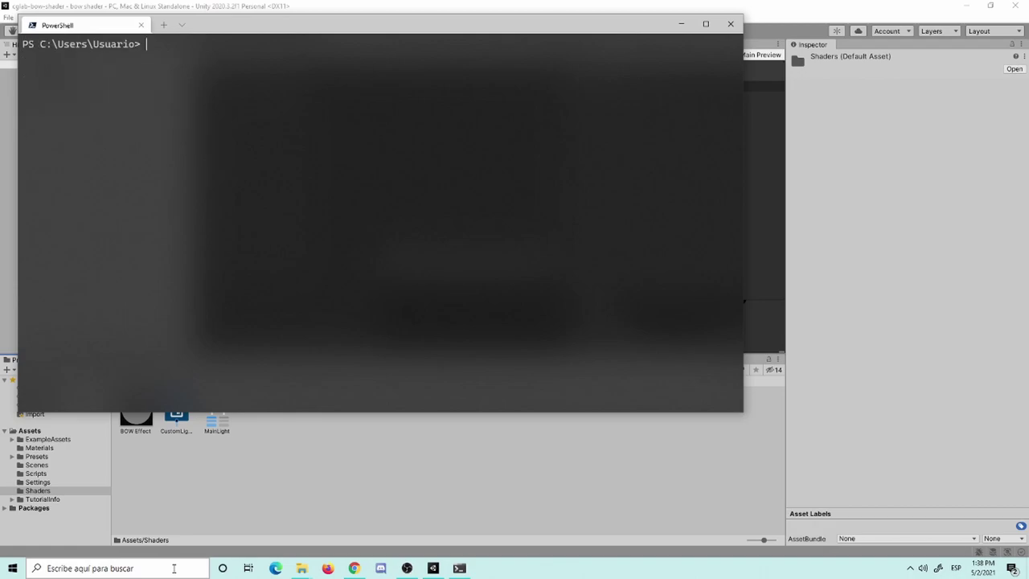
# Change directory to E:\Documentos\cglab-bow-shader and list its contents.
pyautogui.write('cd e:')
pyautogui.write('/do')
pyautogui.press('Tab')
pyautogui.write('cg')
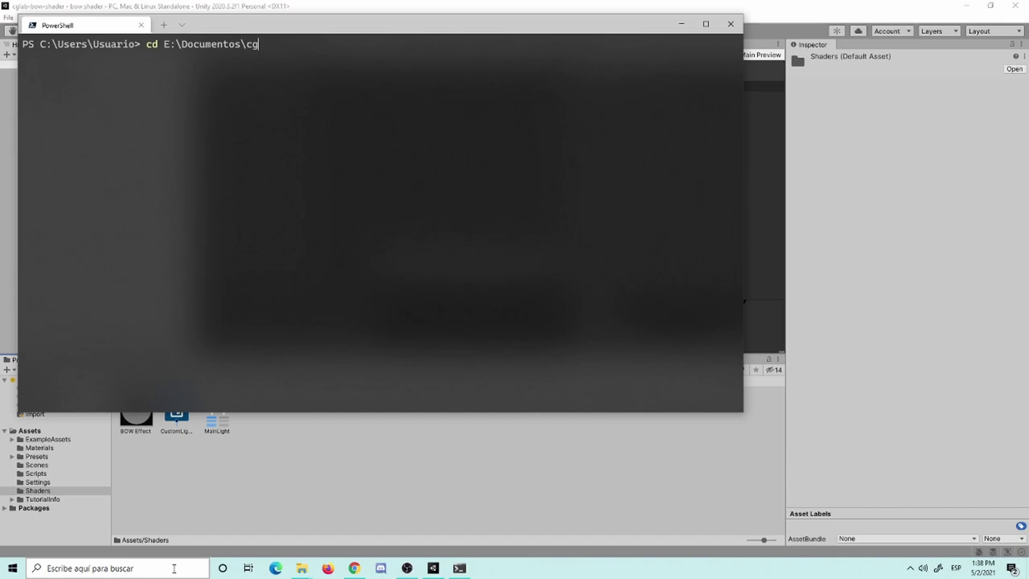
pyautogui.write('lab-')
pyautogui.hotkey('ctrl', 'space')
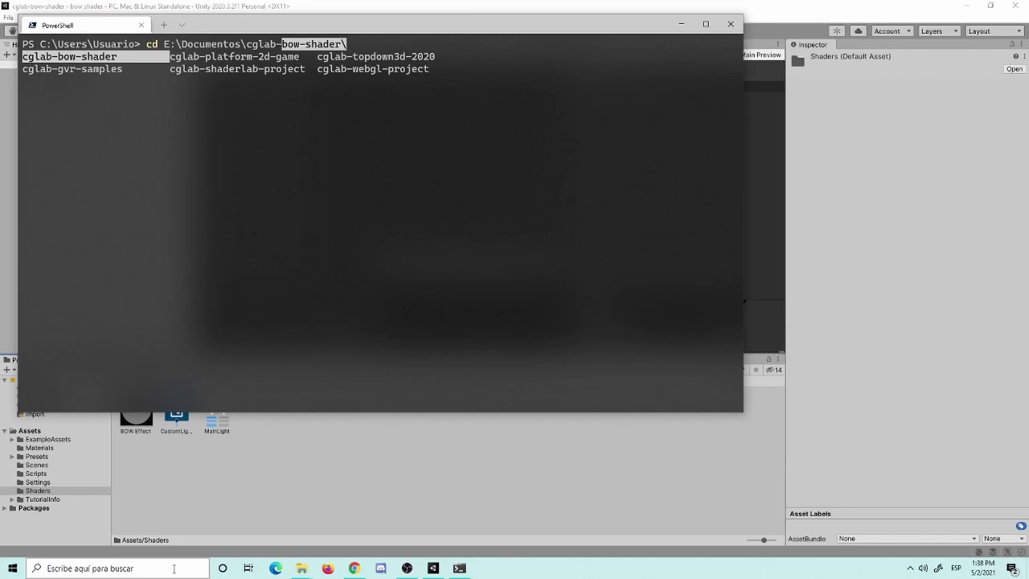
pyautogui.press('Return')
pyautogui.press('Return')
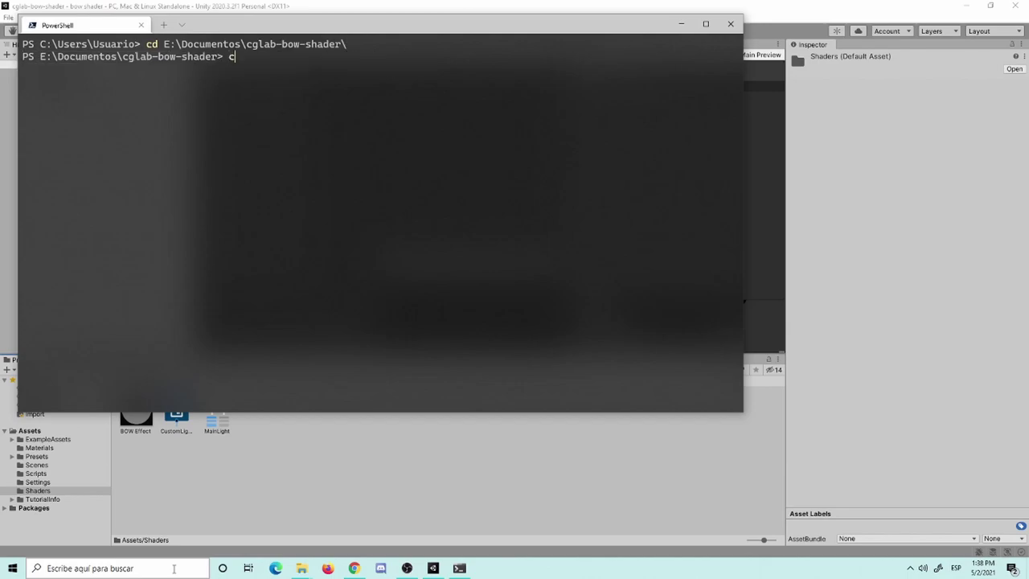
pyautogui.write('cls')
pyautogui.press('Return')
pyautogui.write('ls')
pyautogui.press('Return')
# Move into the Assets\Shaders folder and list its files.
pyautogui.write('cd a')
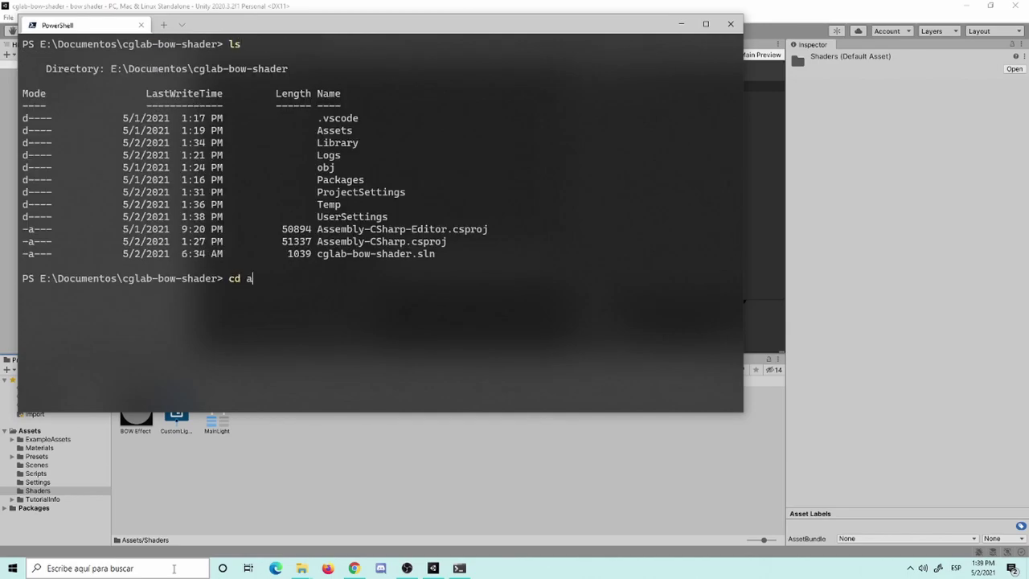
pyautogui.write('ss')
pyautogui.press('Tab')
pyautogui.press('Tab')
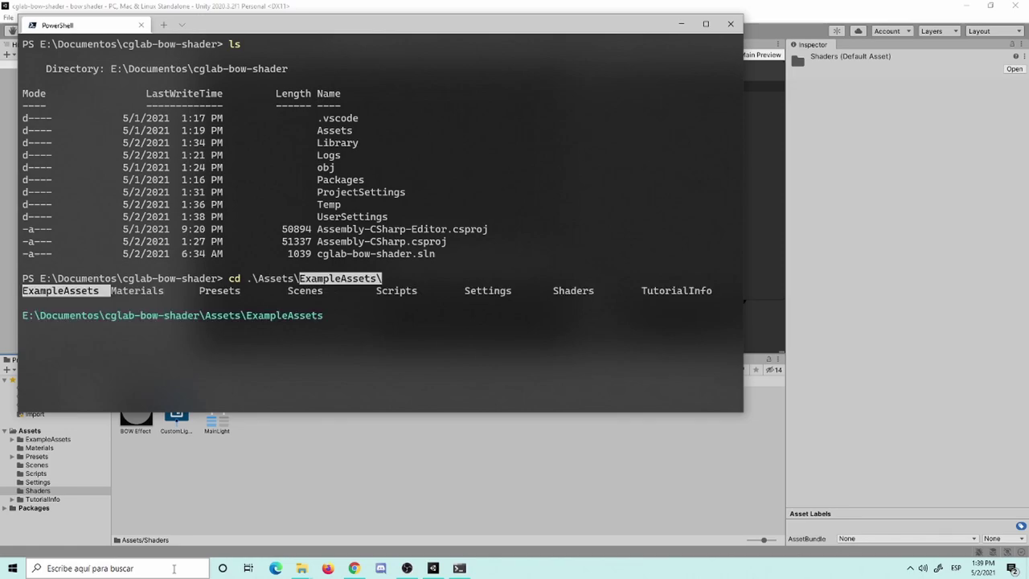
pyautogui.press('Tab')
pyautogui.press('Tab')
pyautogui.press('Tab')
pyautogui.press('Tab')
pyautogui.press('Tab')
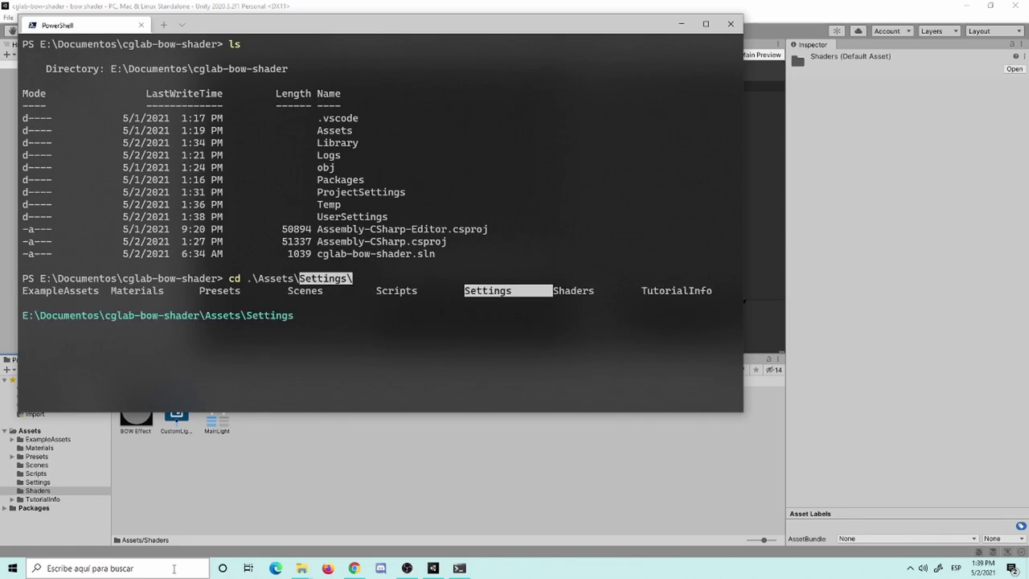
pyautogui.press('Tab')
pyautogui.press('Return')
pyautogui.press('Return')
pyautogui.write('cls')
pyautogui.press('Return')
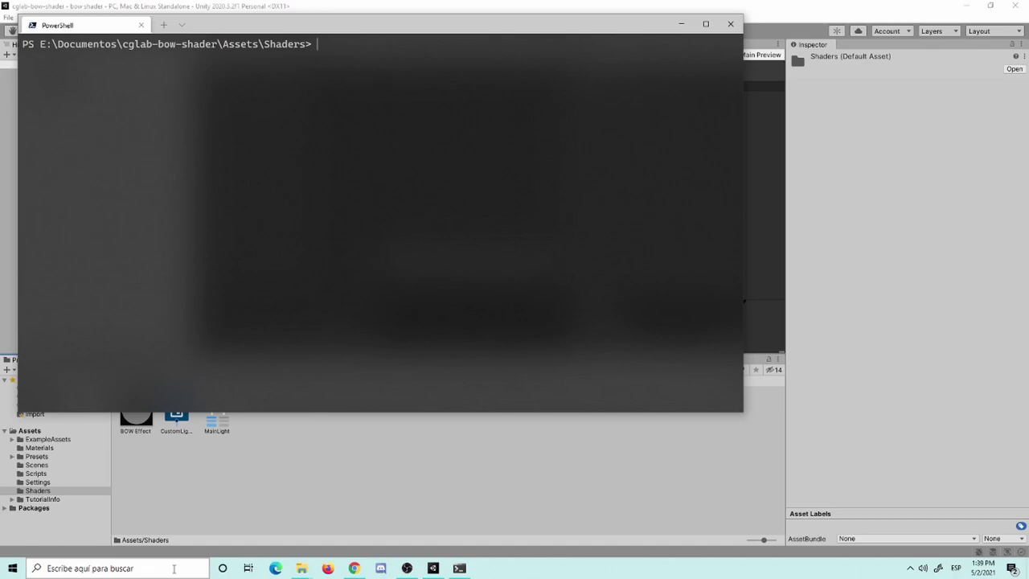
pyautogui.write('ls')
pyautogui.press('Return')
pyautogui.hotkey('ctrl', 'l')
# Create the empty MainLight.hlsl file with new-item MainLight.hlsl.
pyautogui.write('new-item ')
pyautogui.write('Main')
pyautogui.write('Light.hl')
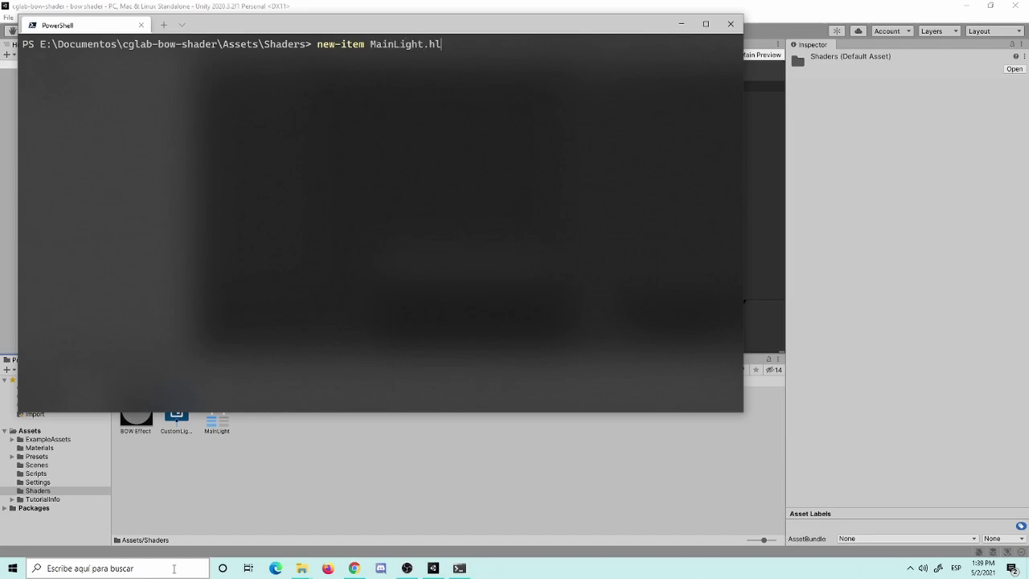
pyautogui.write('sl')
pyautogui.press('Return')
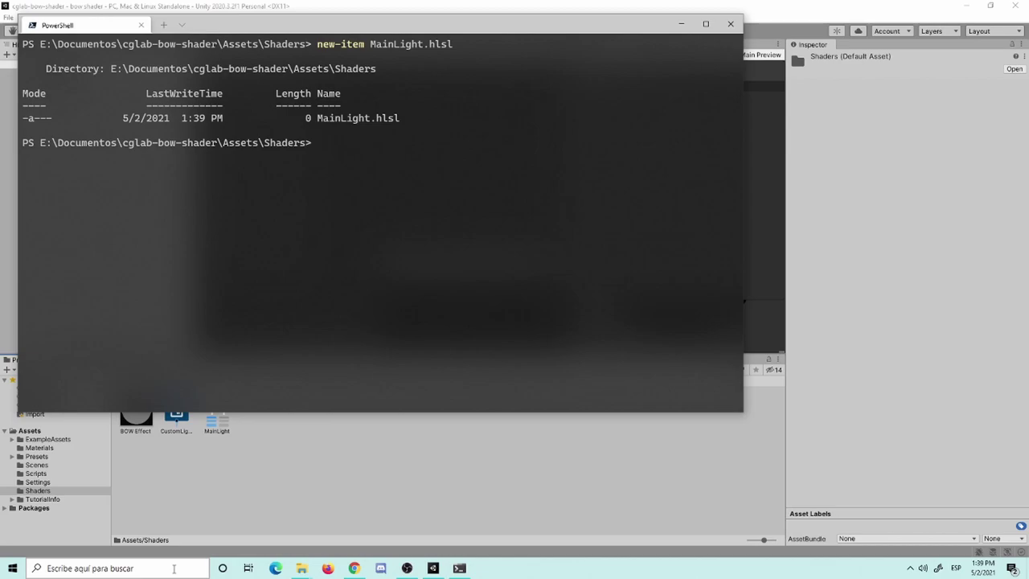
pyautogui.hotkey('ctrl', 'l')
pyautogui.write('exit')
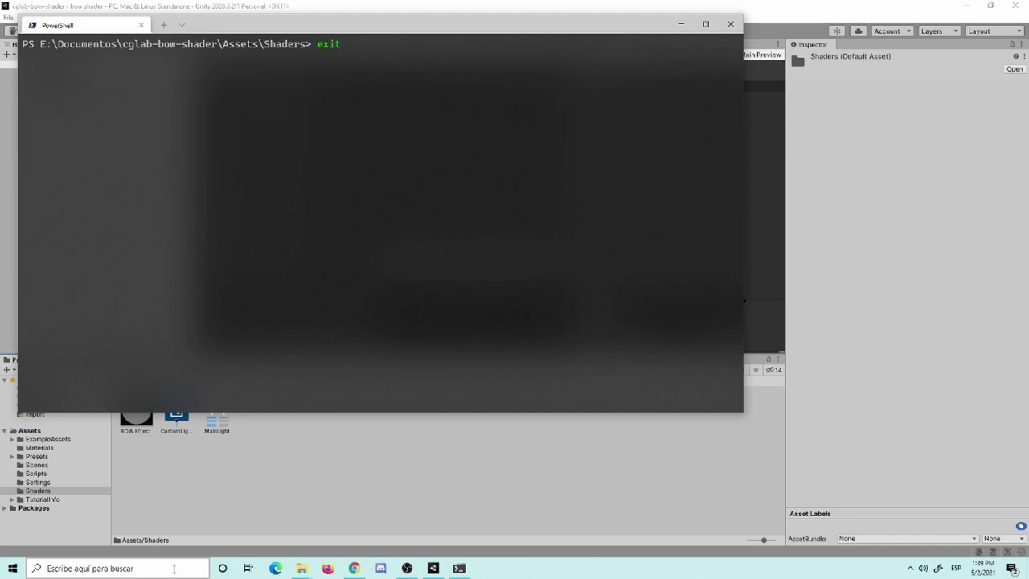
pyautogui.press('BackSpace')
pyautogui.press('BackSpace')
pyautogui.press('BackSpace')
pyautogui.press('BackSpace')
# Close the PowerShell window by running exit.
pyautogui.click(269, 520)
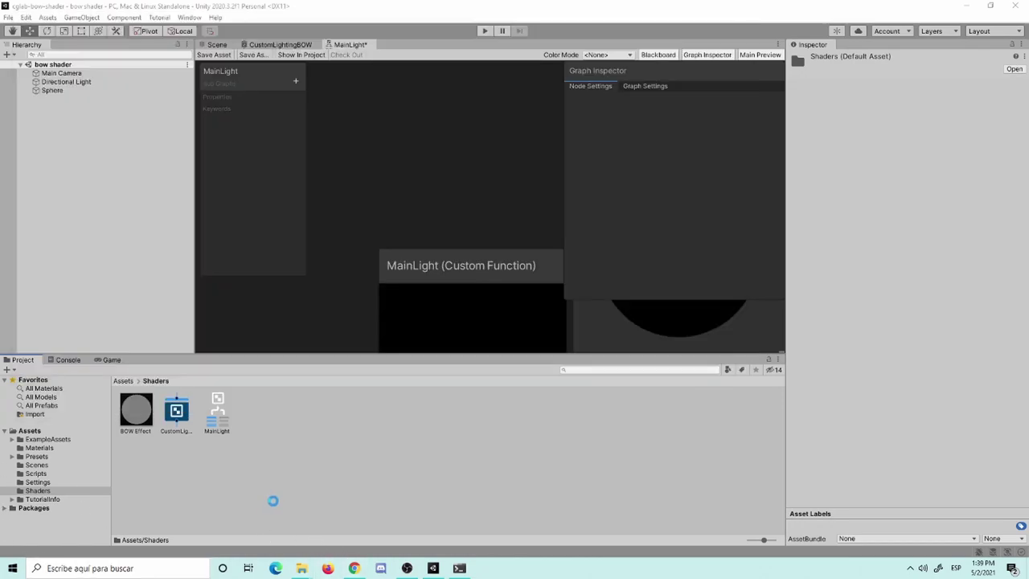
pyautogui.click(470, 569)
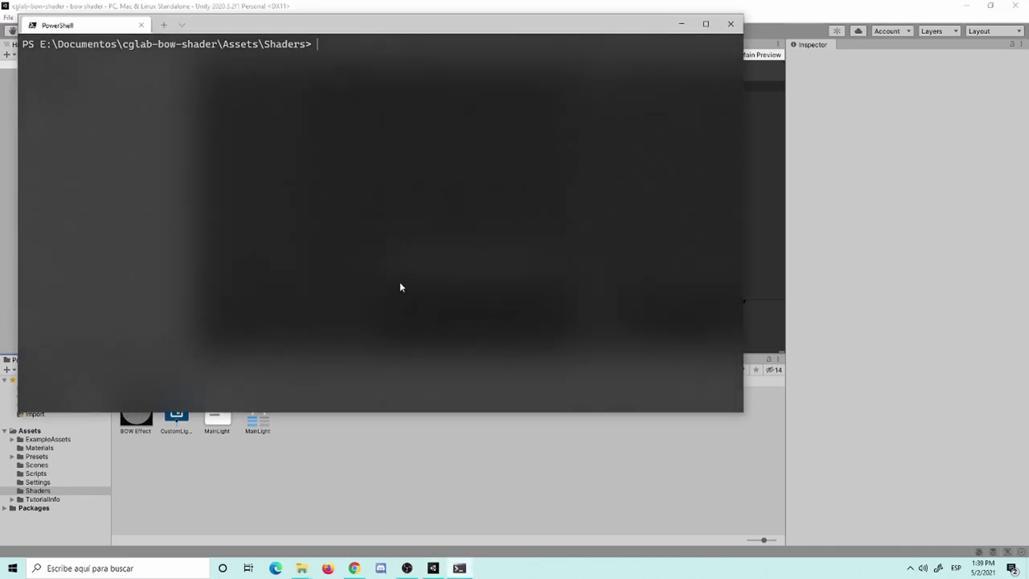
pyautogui.write('exit')
pyautogui.press('Return')
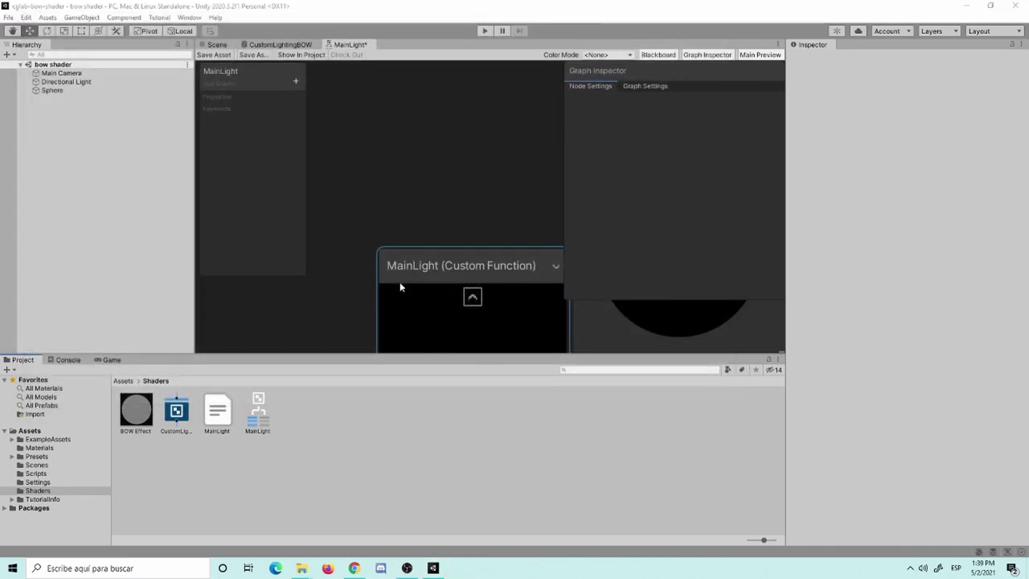
# Open MainLight.hlsl from Unity's Shaders folder in Visual Studio Code.
pyautogui.click(93, 569)
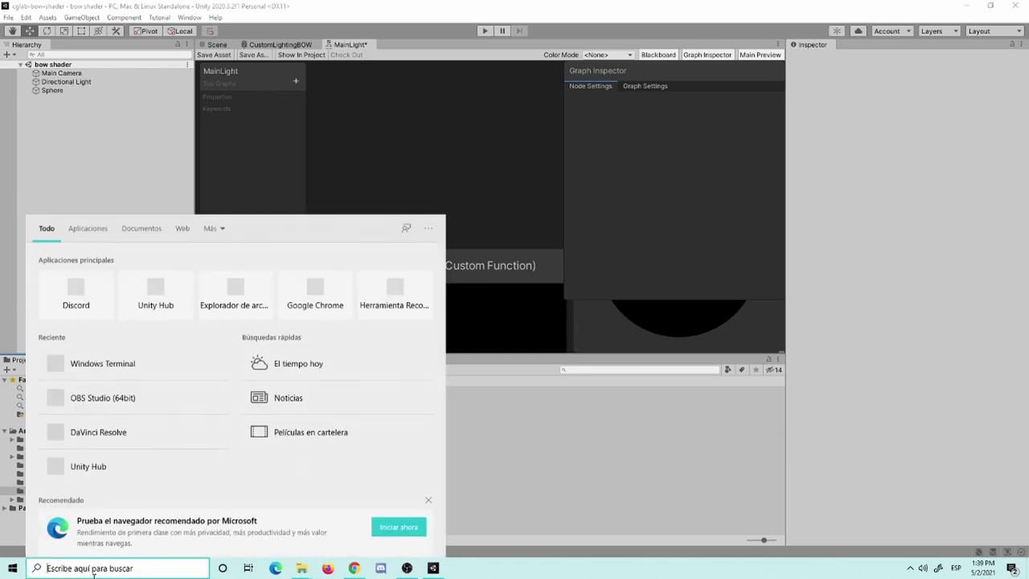
pyautogui.write('termi')
pyautogui.press('BackSpace')
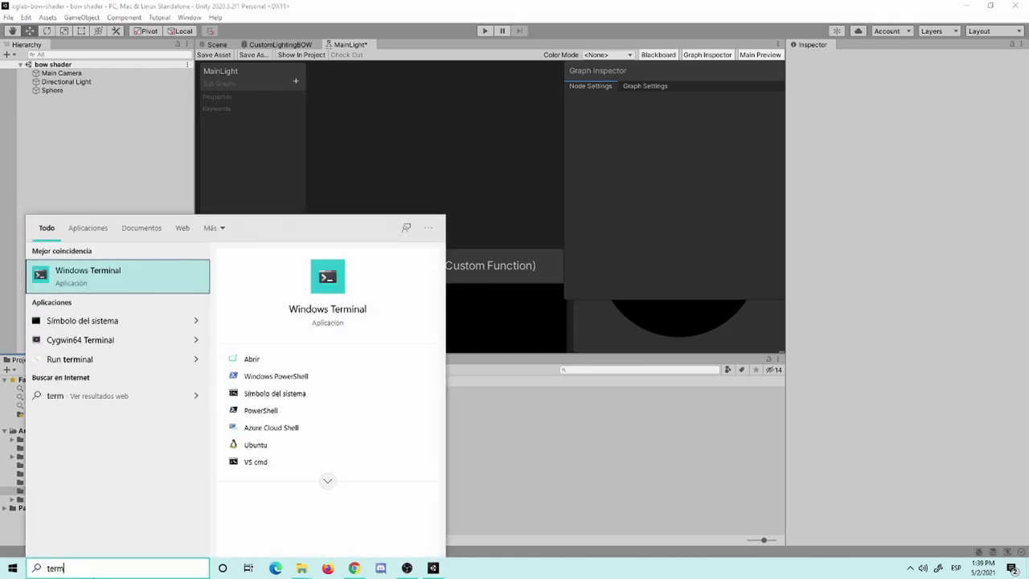
pyautogui.press('BackSpace')
pyautogui.press('BackSpace')
pyautogui.press('BackSpace')
pyautogui.press('BackSpace')
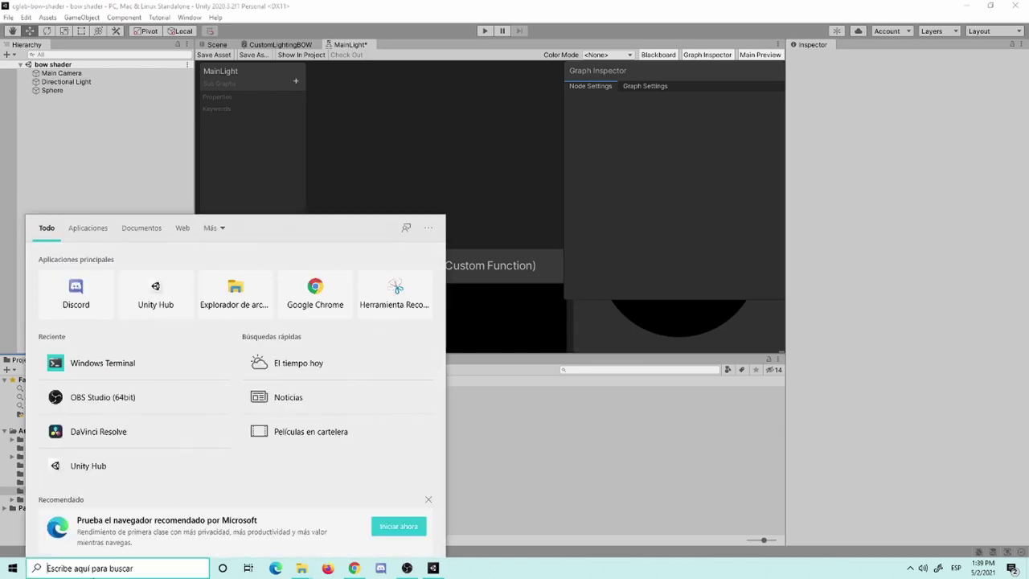
pyautogui.click(510, 432)
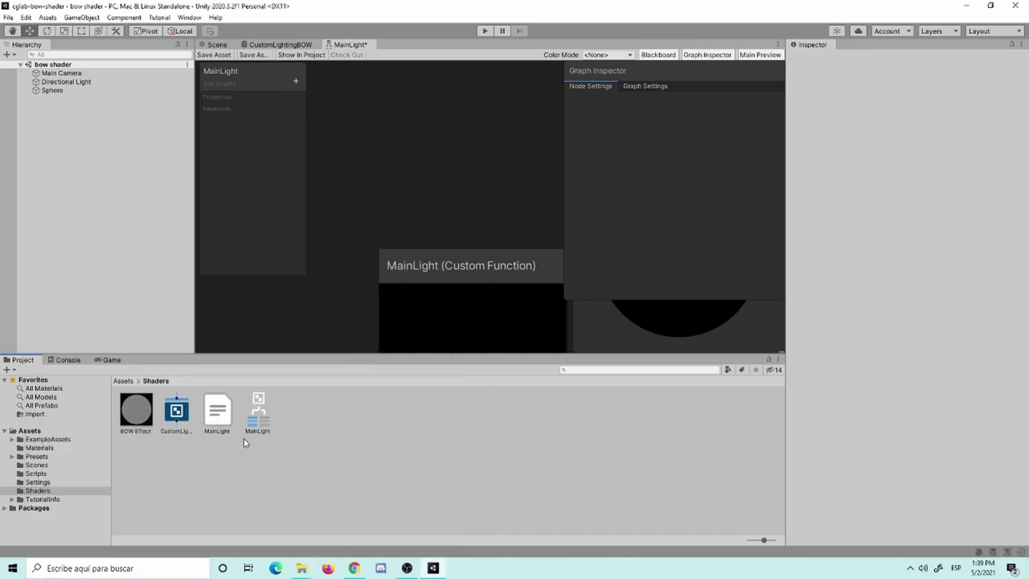
pyautogui.doubleClick(223, 426)
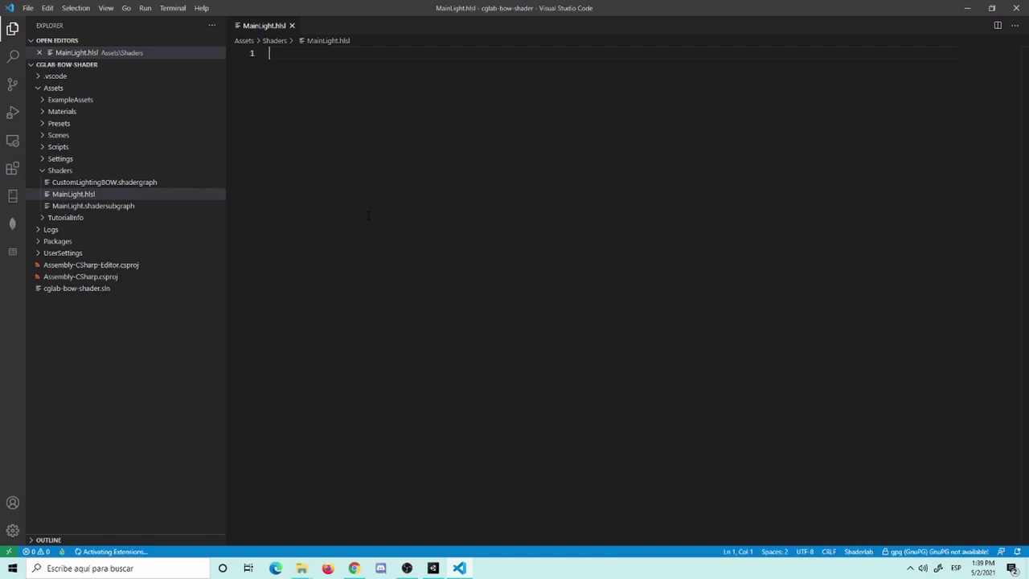
# Write 'void MainLight_half()' followed by an opening brace in MainLight.hlsl and save it.
pyautogui.write('cls')
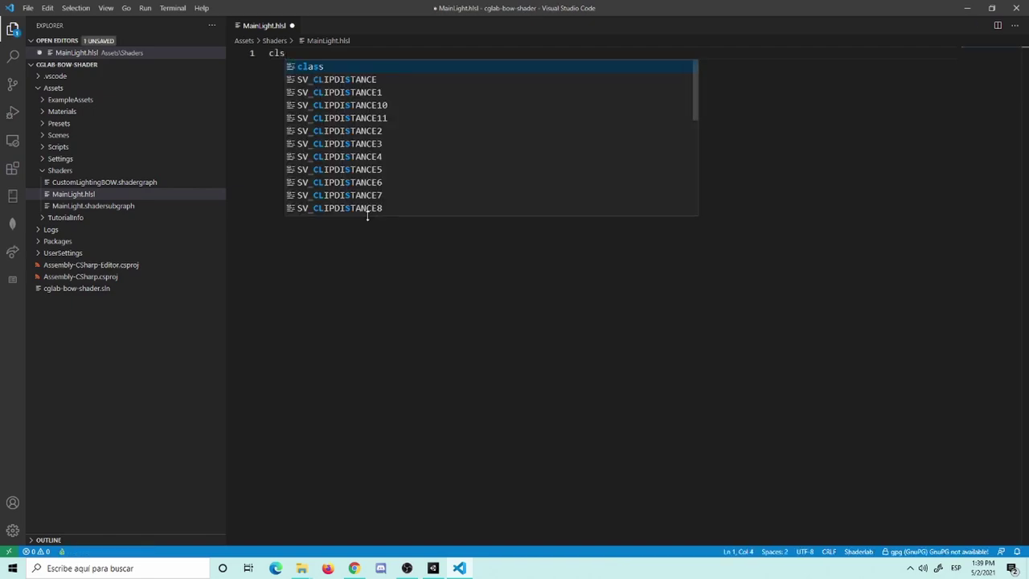
pyautogui.press('BackSpace')
pyautogui.press('BackSpace')
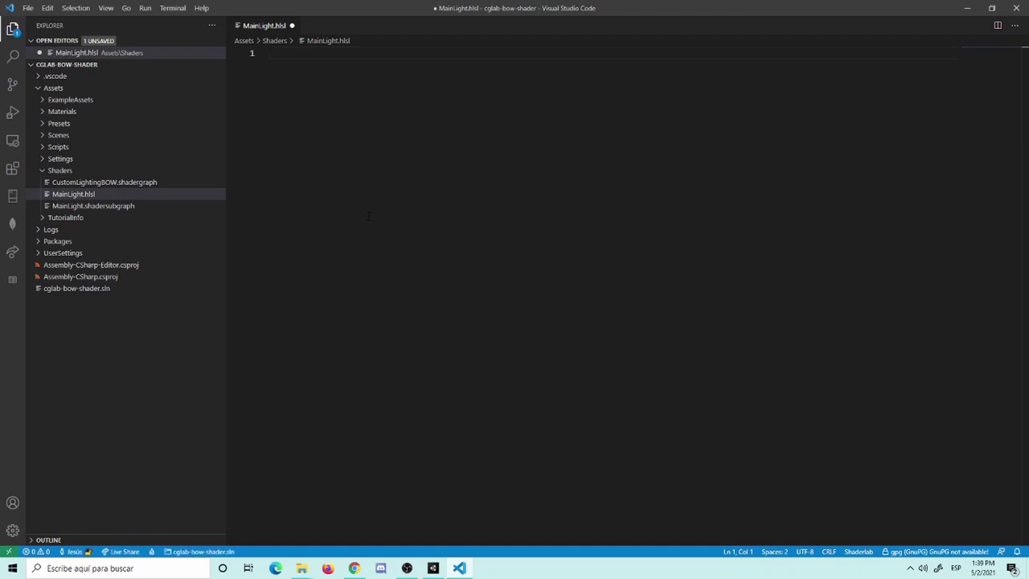
pyautogui.write('void ')
pyautogui.write('Main')
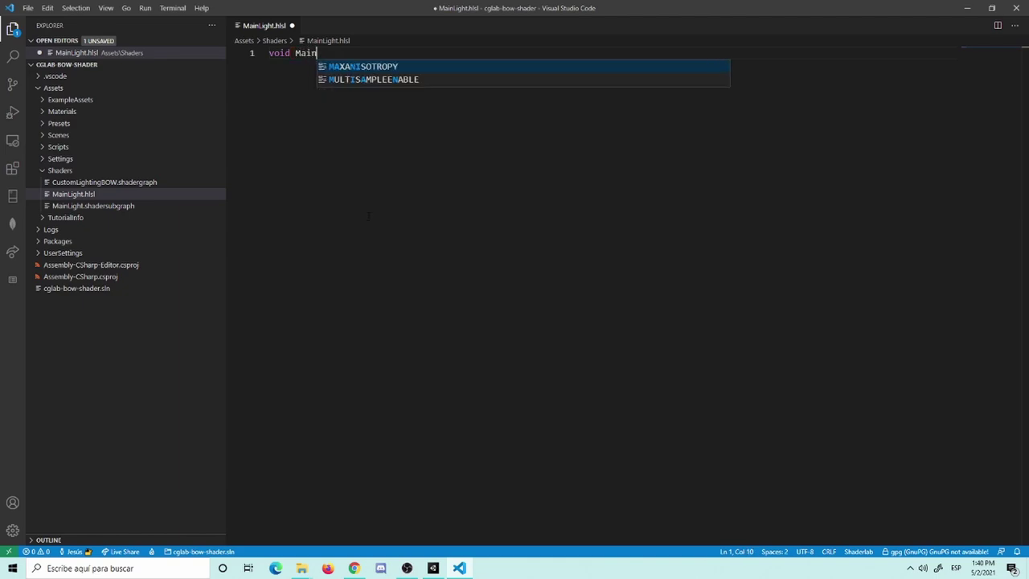
pyautogui.write('Light_')
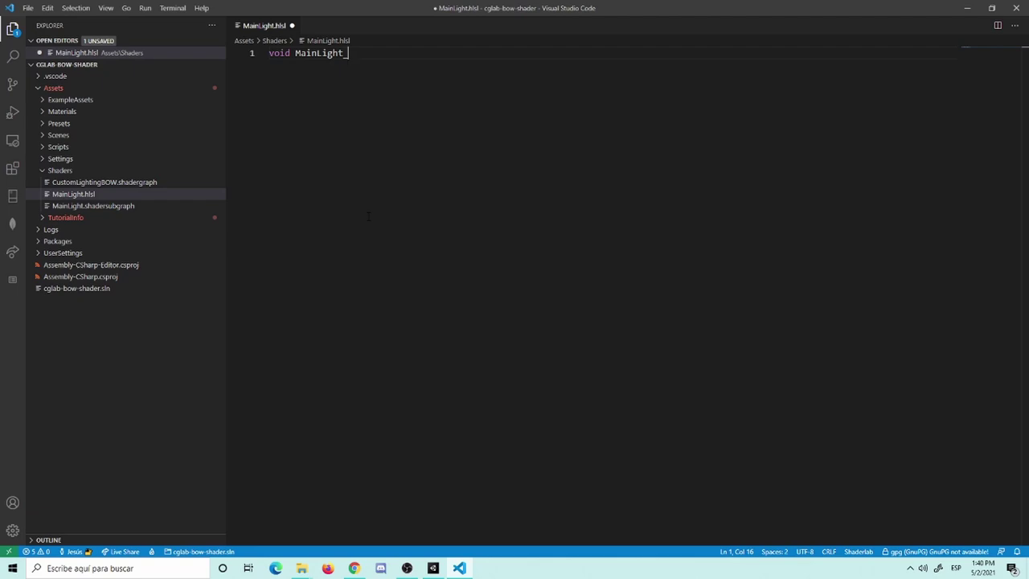
pyautogui.write('h')
pyautogui.write('alf(')
pyautogui.press('Return')
pyautogui.write('{')
pyautogui.press('Return')
pyautogui.hotkey('ctrl', 's')
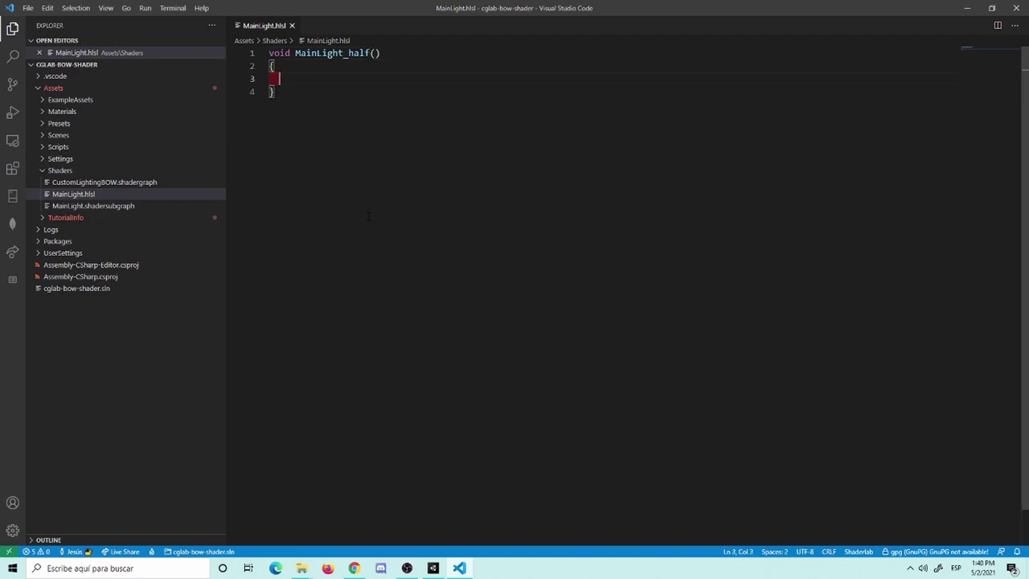
# Set the MainLight Custom Function node's source to MainLight.hlsl and save the sub graph.
pyautogui.click(432, 567)
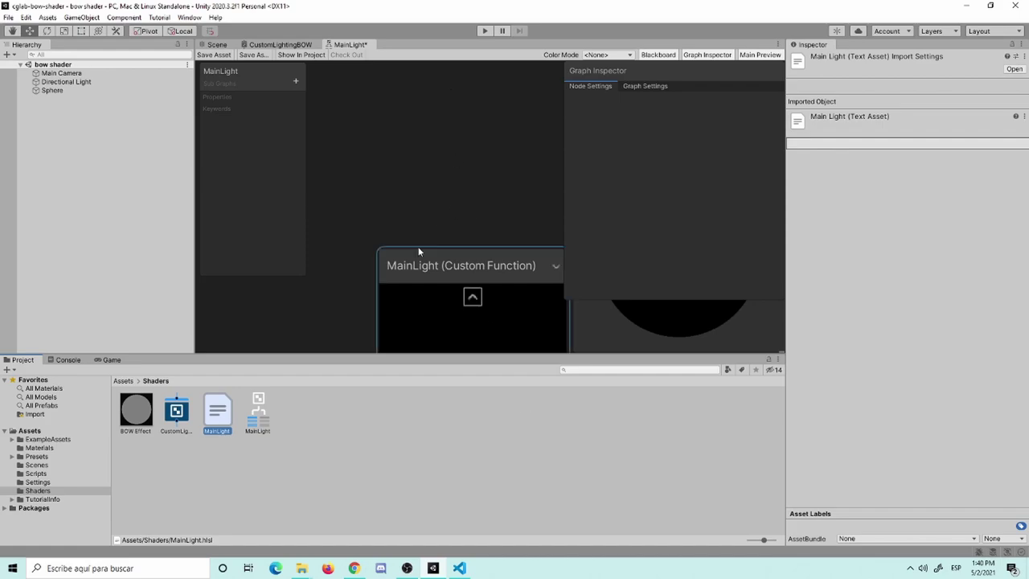
pyautogui.moveTo(419, 251); pyautogui.dragTo(385, 148)
pyautogui.click(413, 174)
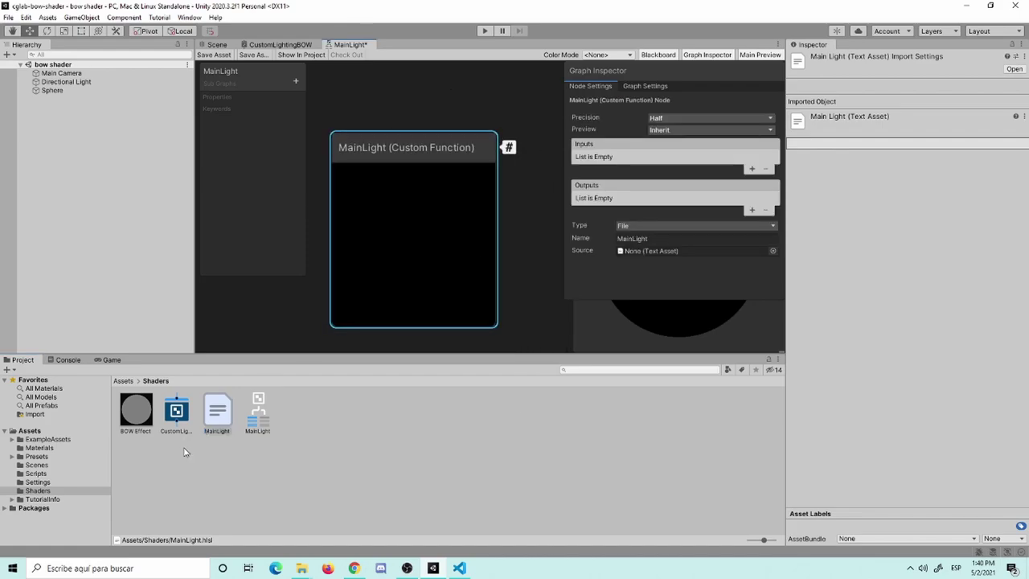
pyautogui.click(207, 432)
pyautogui.moveTo(207, 431); pyautogui.dragTo(685, 255)
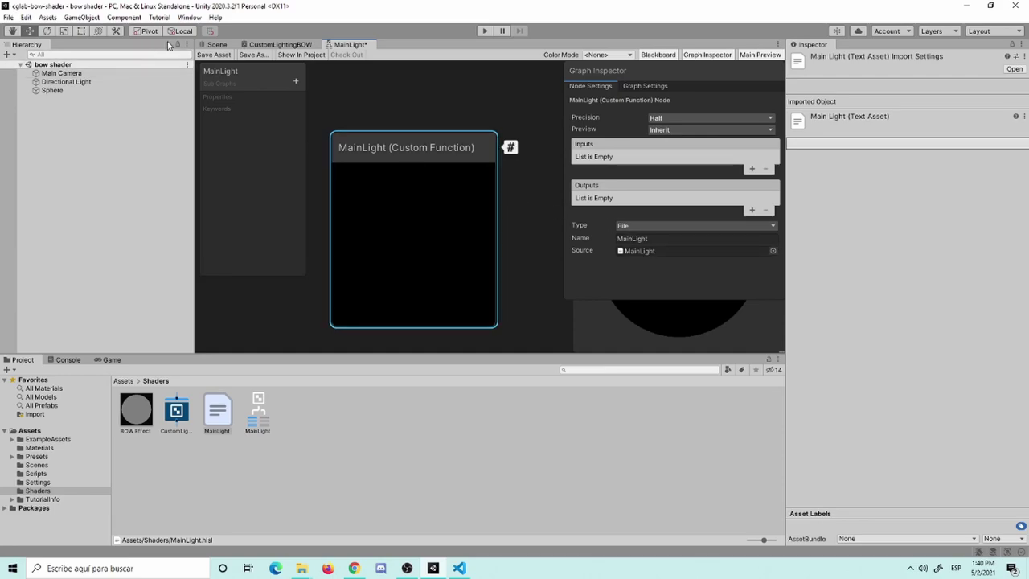
pyautogui.click(208, 56)
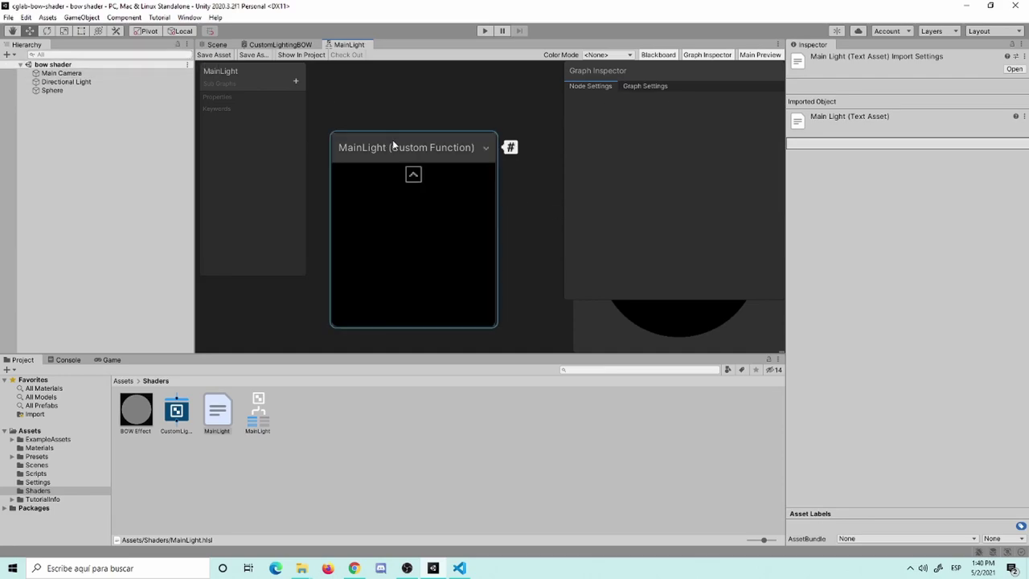
# Maximize the graph window, recentre the MainLight node, and go back to MainLight.hlsl in VS Code.
pyautogui.click(415, 174)
pyautogui.moveTo(425, 179)
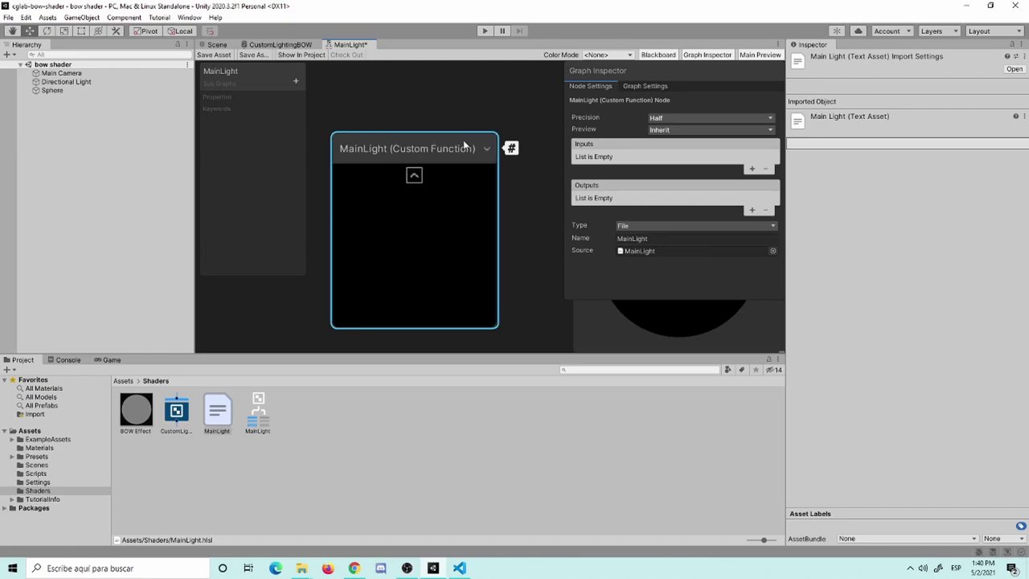
pyautogui.hotkey('shift', 'space')
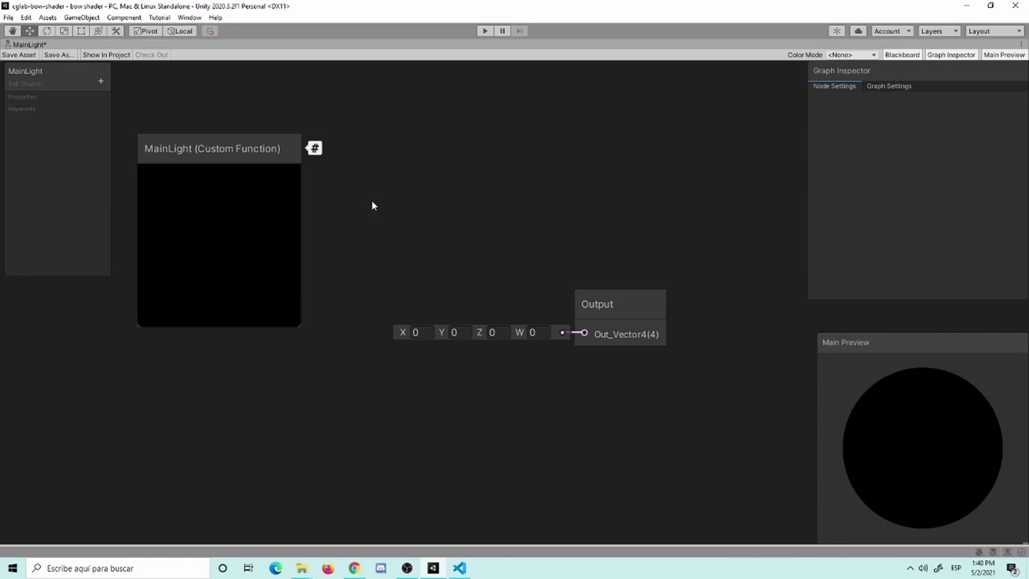
pyautogui.click(246, 144)
pyautogui.moveTo(380, 222); pyautogui.dragTo(453, 240, button='middle')
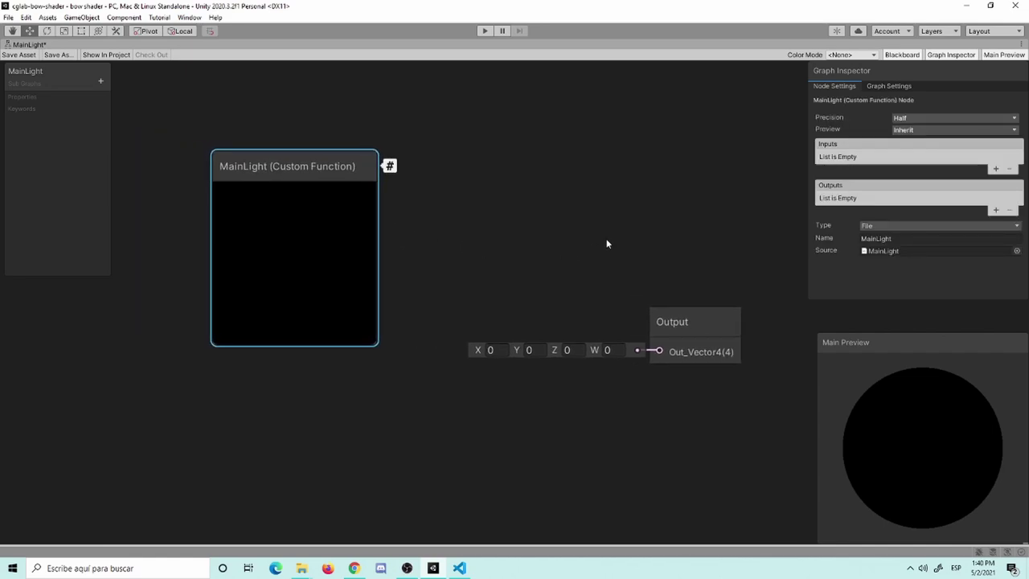
pyautogui.click(459, 568)
pyautogui.click(374, 53)
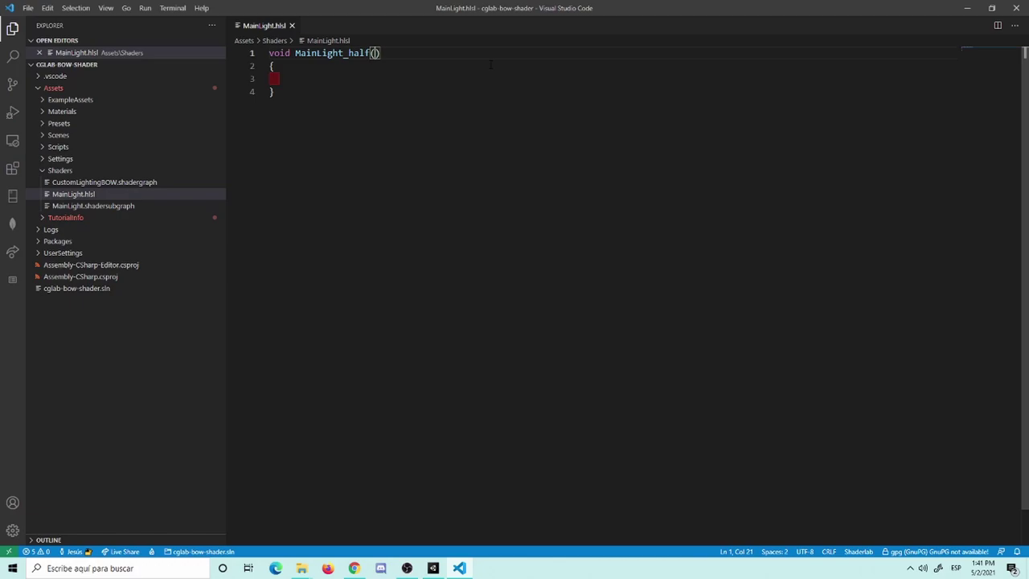
# Give MainLight_half a 'float3 WorldPos' parameter and save the file.
pyautogui.write('HAL')
pyautogui.press('BackSpace')
pyautogui.press('BackSpace')
pyautogui.press('BackSpace')
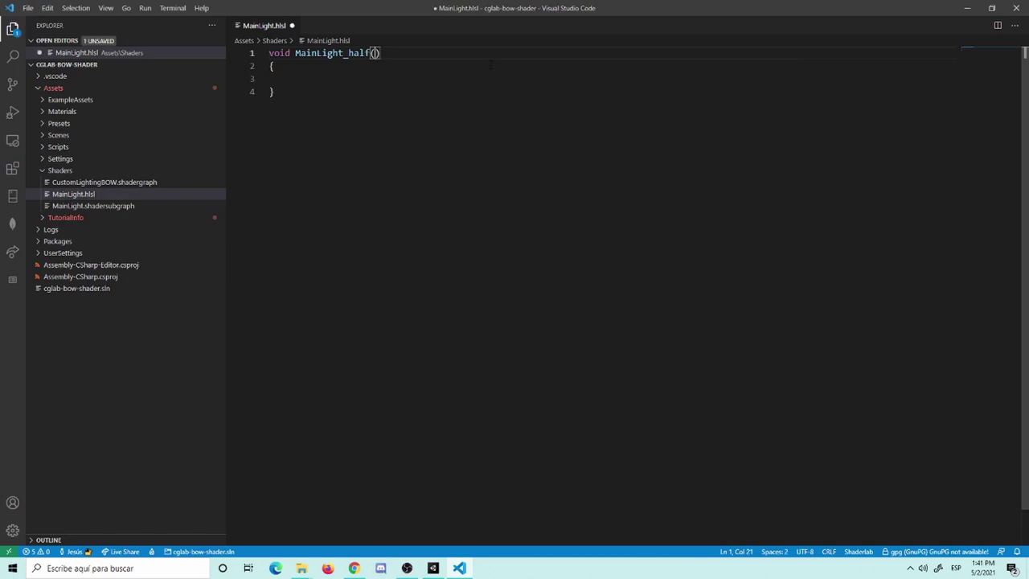
pyautogui.write('float')
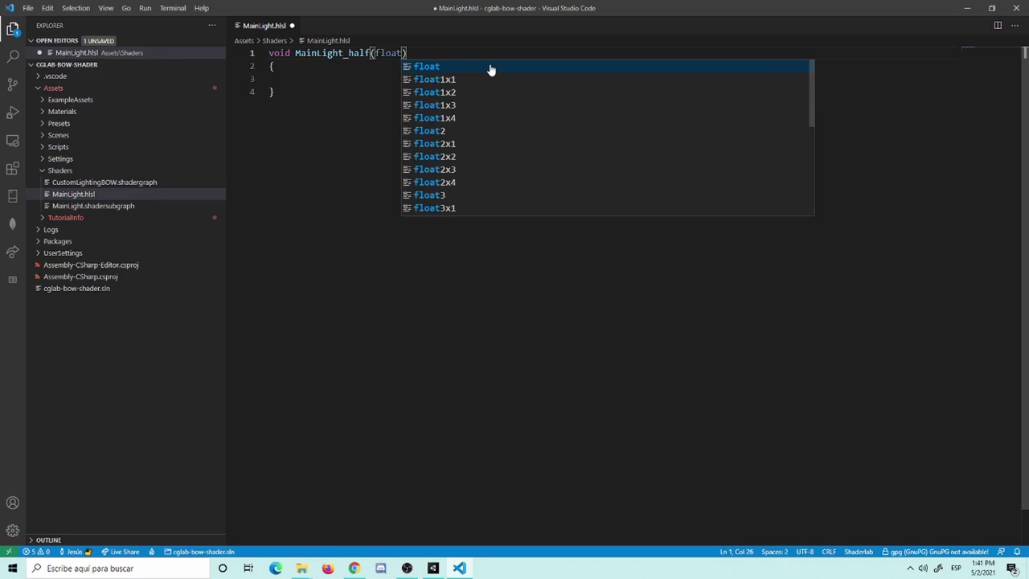
pyautogui.write('3 ')
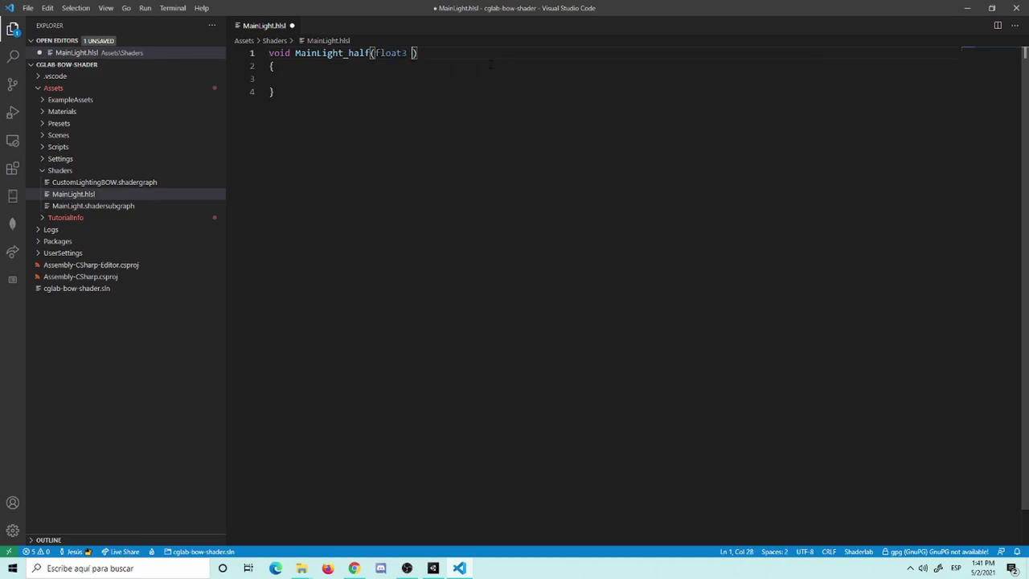
pyautogui.write('World')
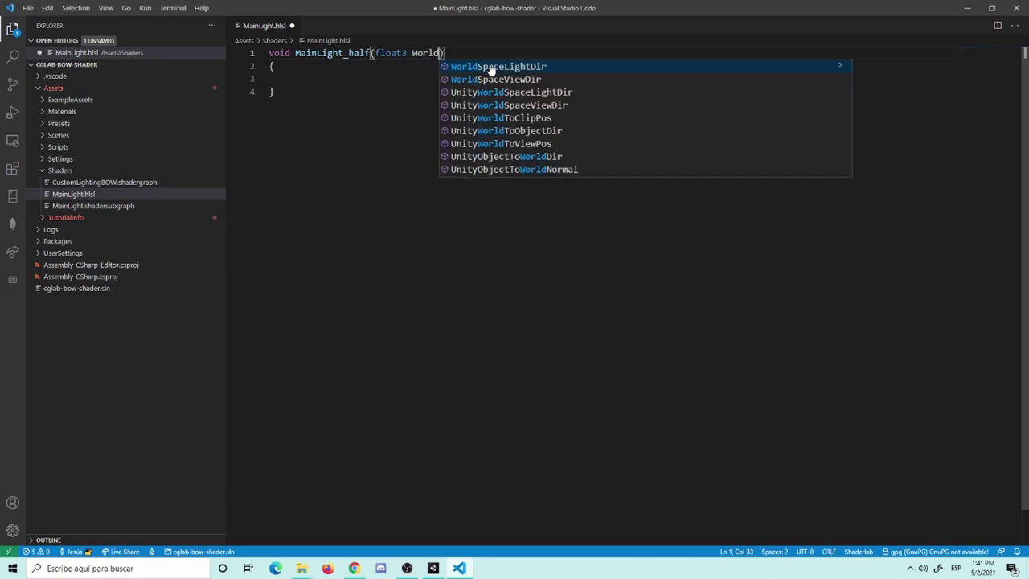
pyautogui.write('Pos')
pyautogui.hotkey('ctrl', 's')
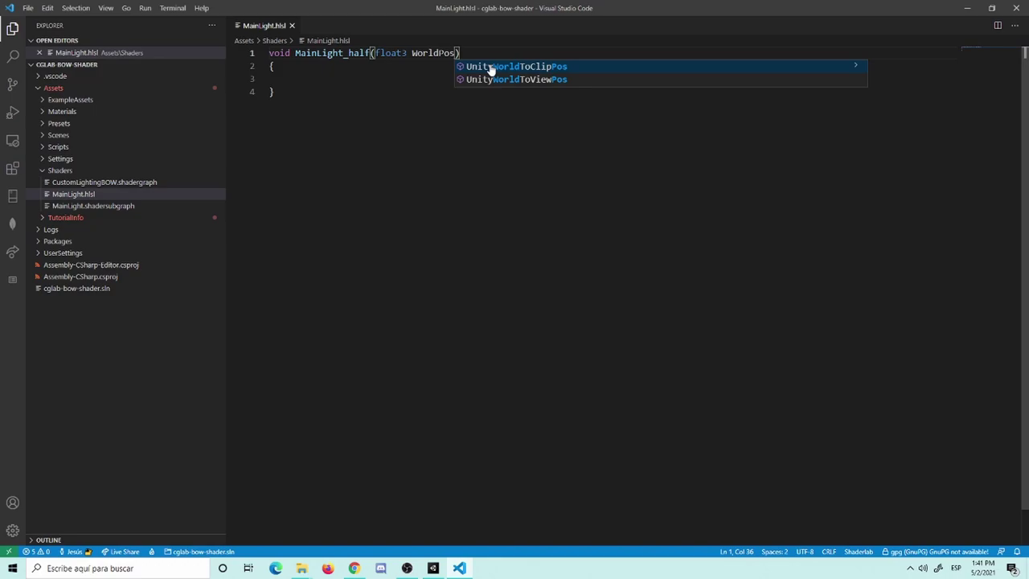
# Indent the empty function body and save MainLight.hlsl.
pyautogui.doubleClick(433, 53)
pyautogui.click(475, 78)
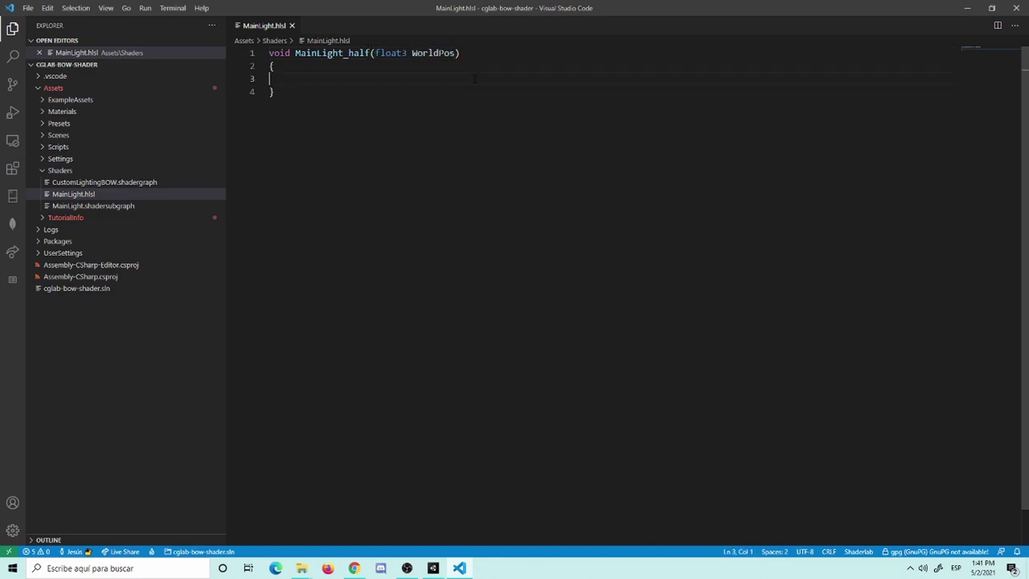
pyautogui.press('Tab')
pyautogui.hotkey('ctrl', 's')
pyautogui.click(417, 53)
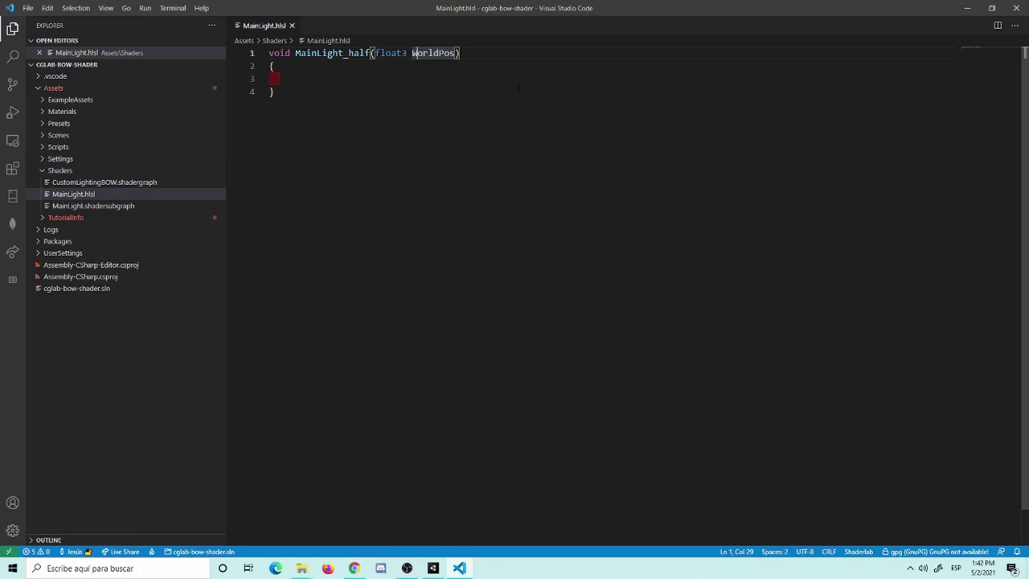
pyautogui.click(278, 79)
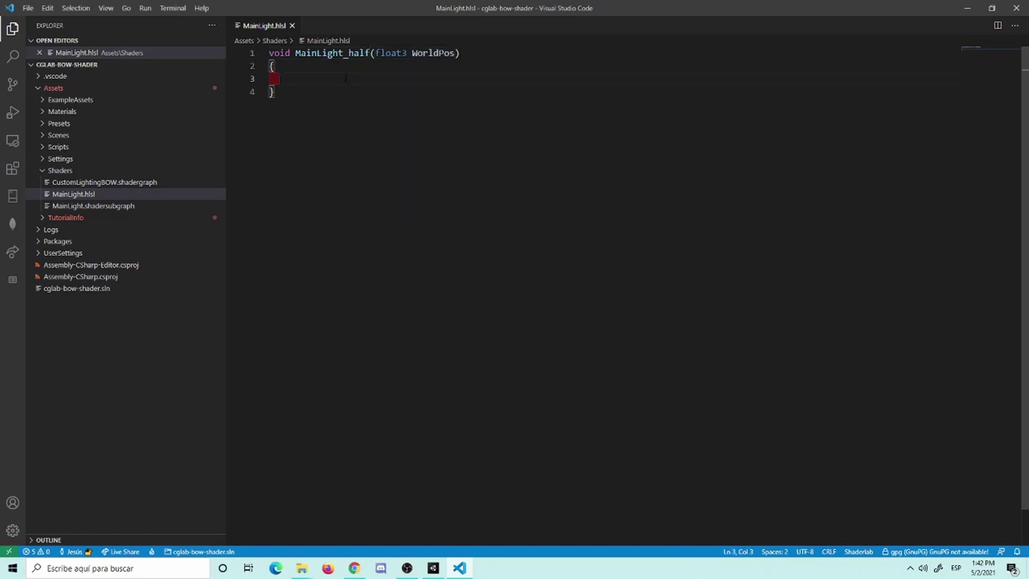
pyautogui.click(432, 568)
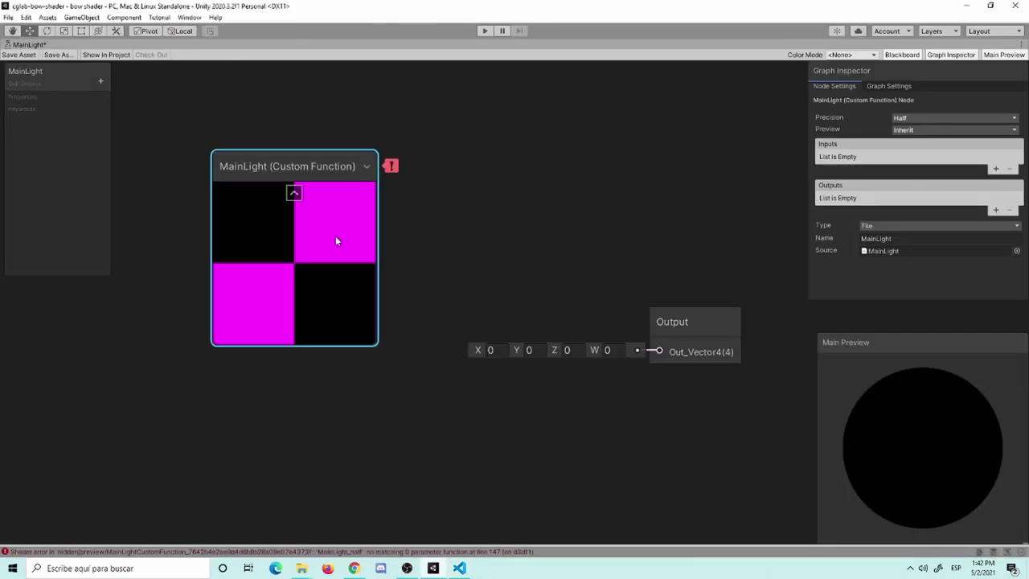
pyautogui.moveTo(388, 168)
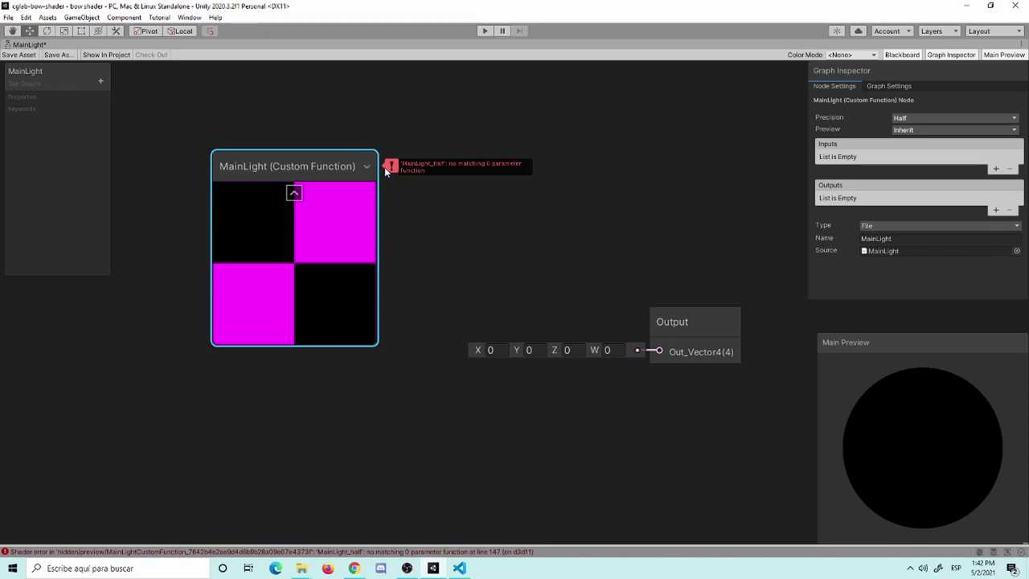
pyautogui.moveTo(411, 234); pyautogui.dragTo(495, 273, button='middle')
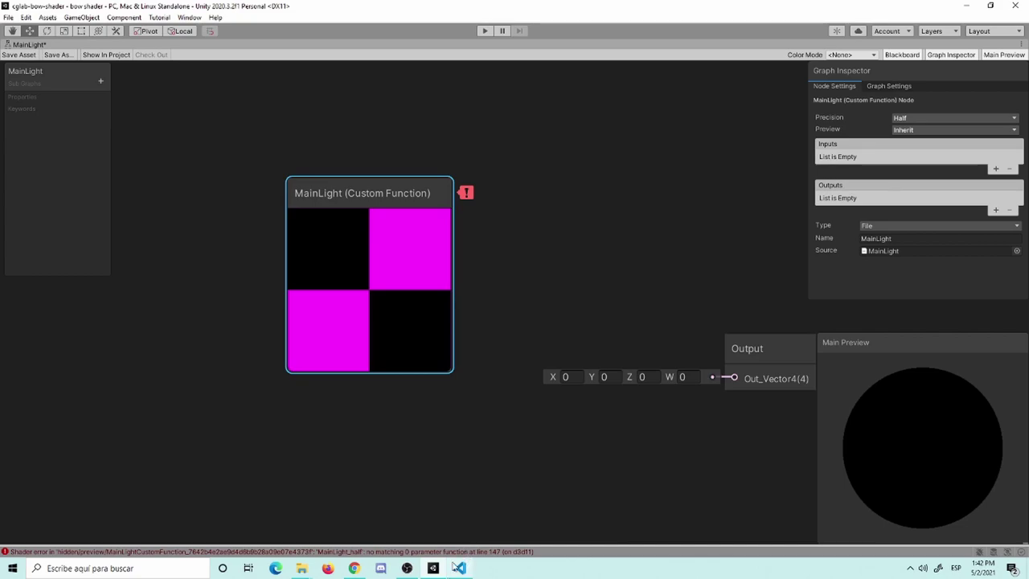
pyautogui.click(438, 551)
pyautogui.click(400, 367)
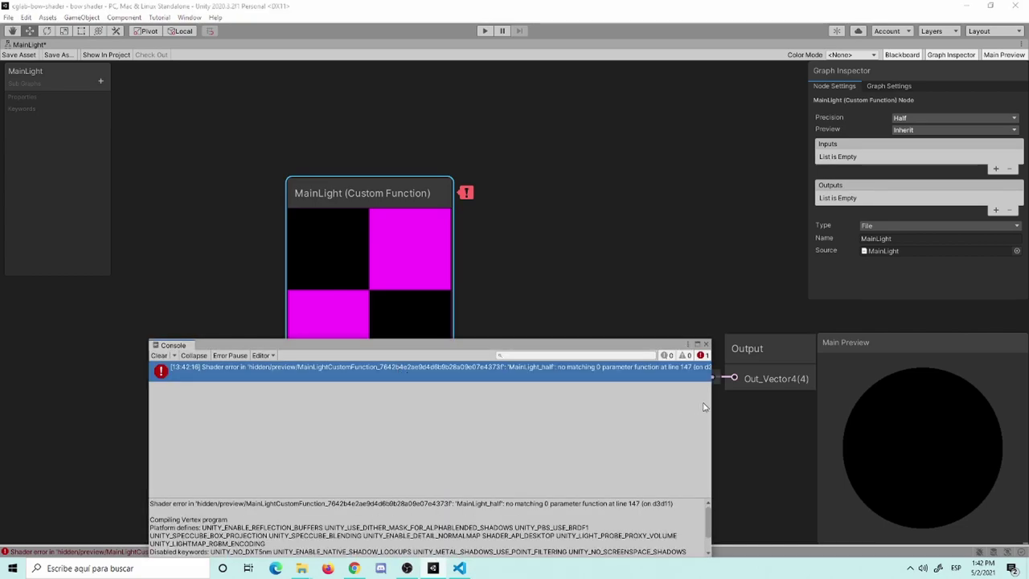
pyautogui.moveTo(710, 407)
pyautogui.mouseDown()
pyautogui.moveTo(810, 396)
pyautogui.moveTo(810, 406)
pyautogui.moveTo(712, 402)
pyautogui.mouseUp()
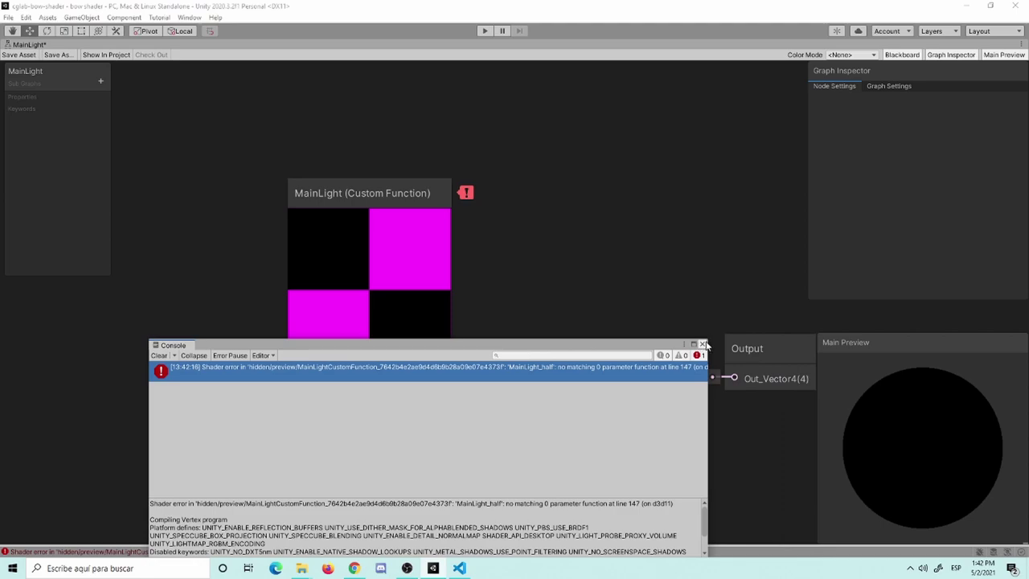
pyautogui.click(706, 344)
pyautogui.hotkey('alt', 'Tab')
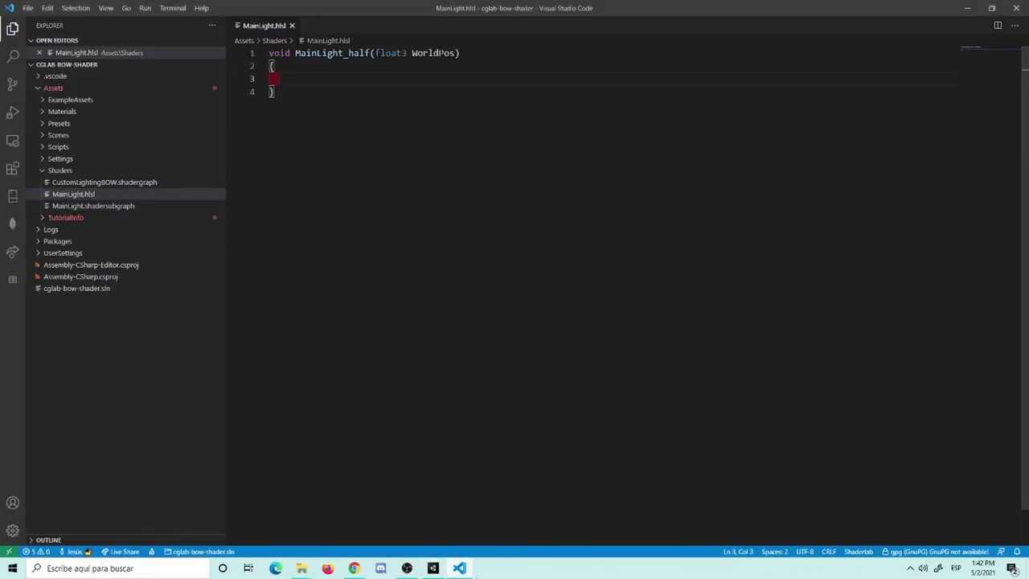
# Add an input to the MainLight node, using WorldPos copied from the HLSL code as its name.
pyautogui.click(434, 568)
pyautogui.click(354, 213)
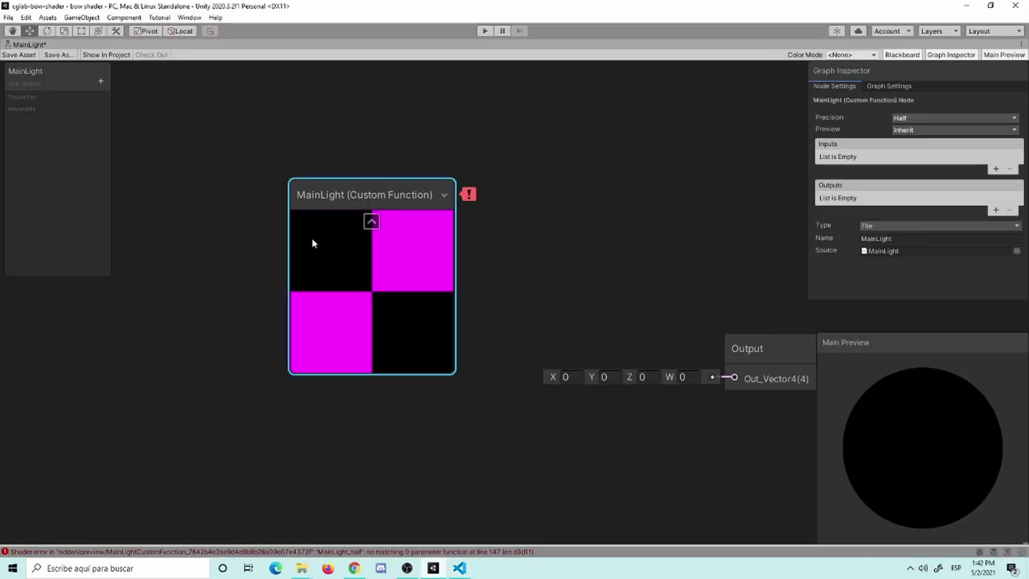
pyautogui.click(995, 170)
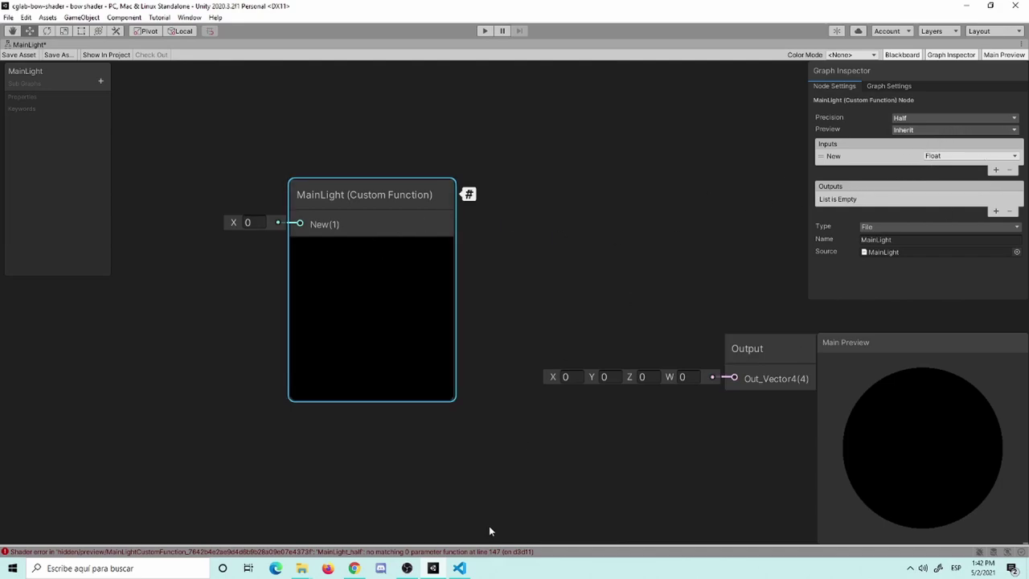
pyautogui.click(459, 567)
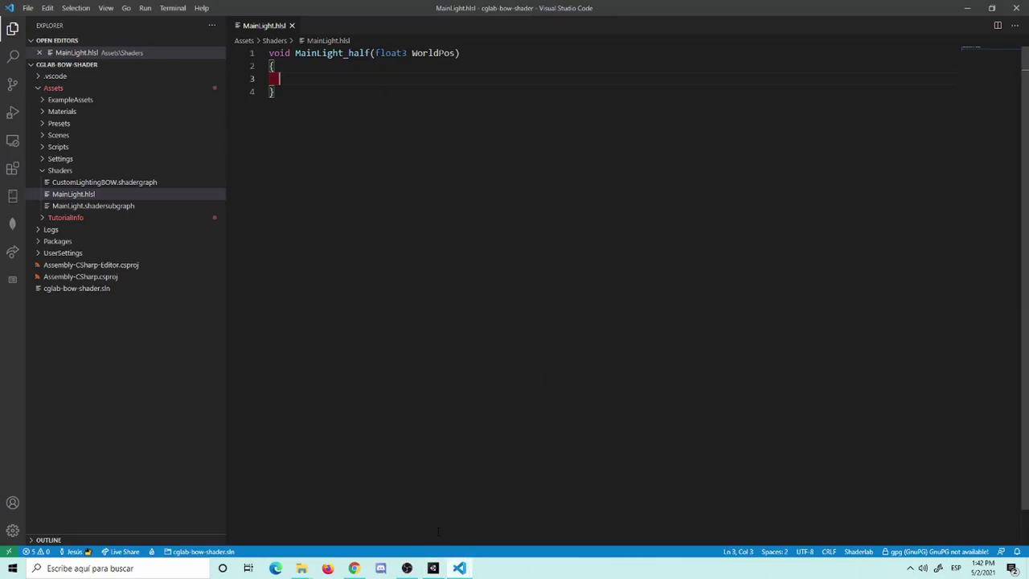
pyautogui.click(433, 567)
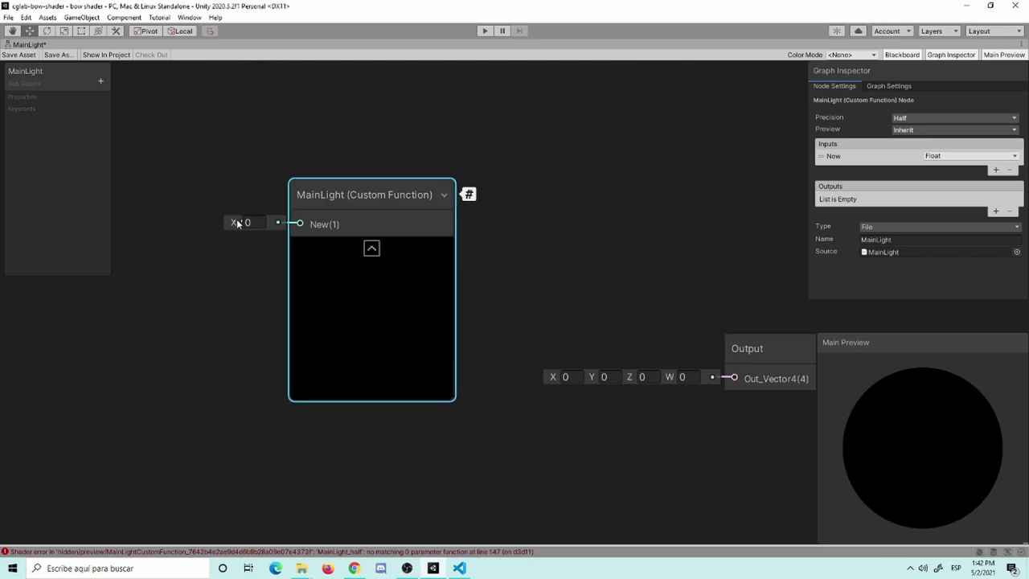
pyautogui.click(459, 567)
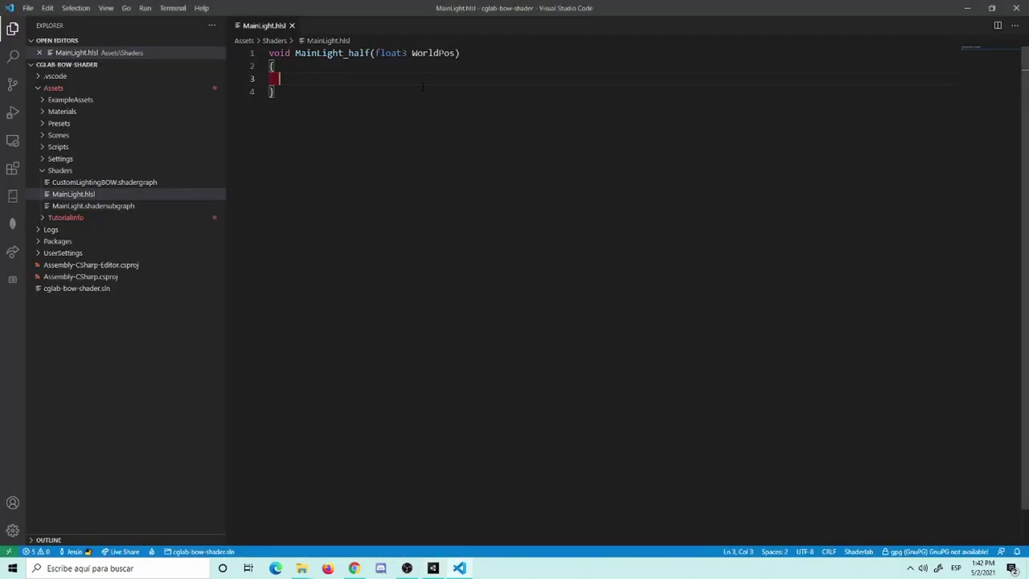
pyautogui.doubleClick(429, 53)
pyautogui.hotkey('ctrl', 'c')
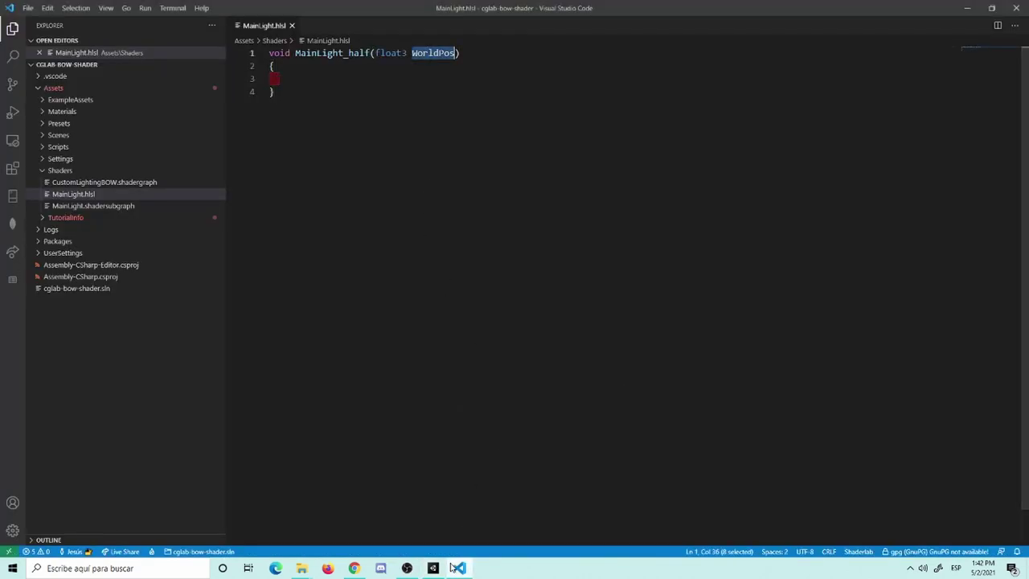
pyautogui.click(432, 568)
pyautogui.doubleClick(880, 155)
pyautogui.hotkey('ctrl', 'v')
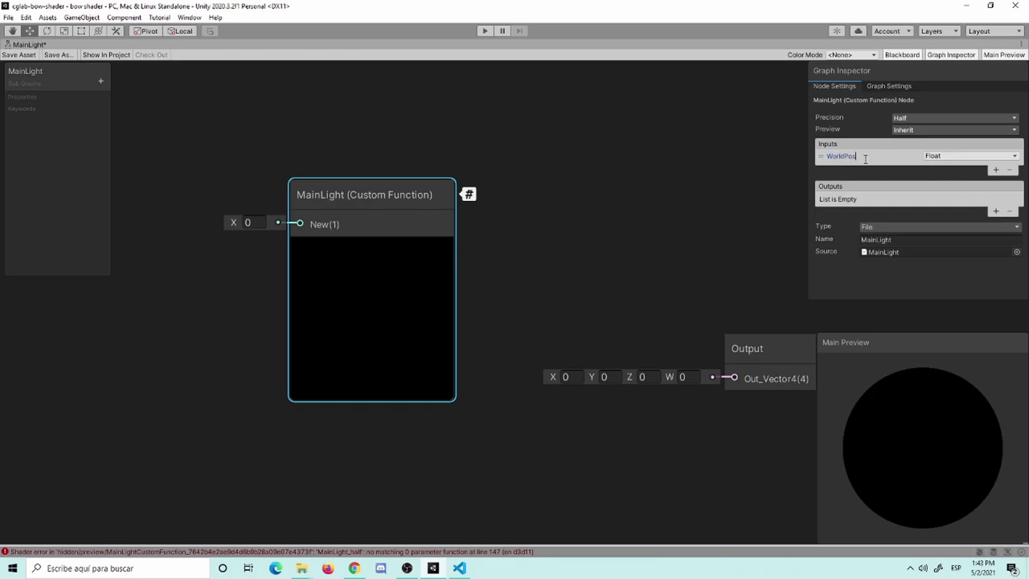
pyautogui.press('Return')
# Make the WorldPos input a Vector 3 and pan the graph to free space on the left.
pyautogui.click(969, 156)
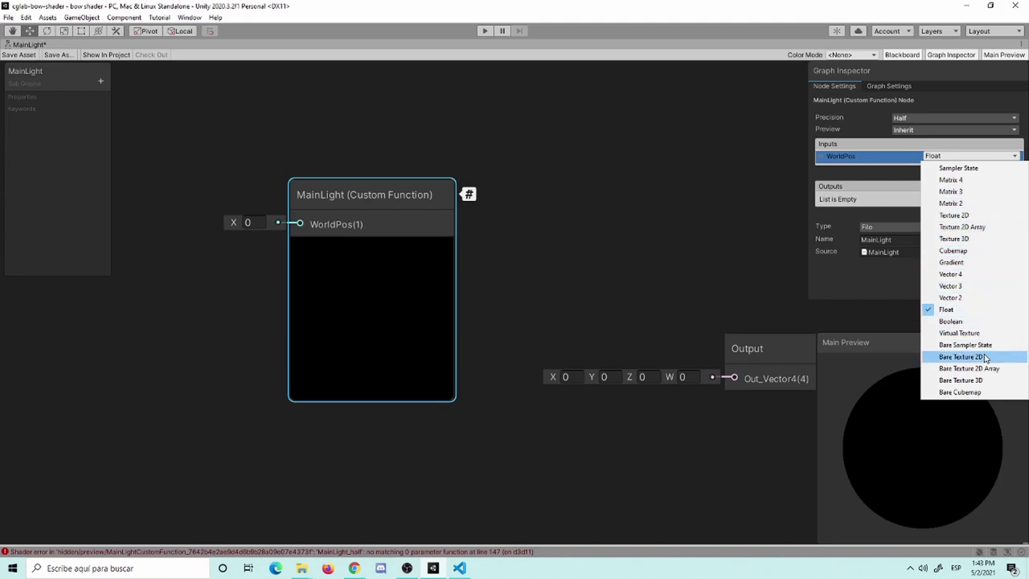
pyautogui.click(988, 286)
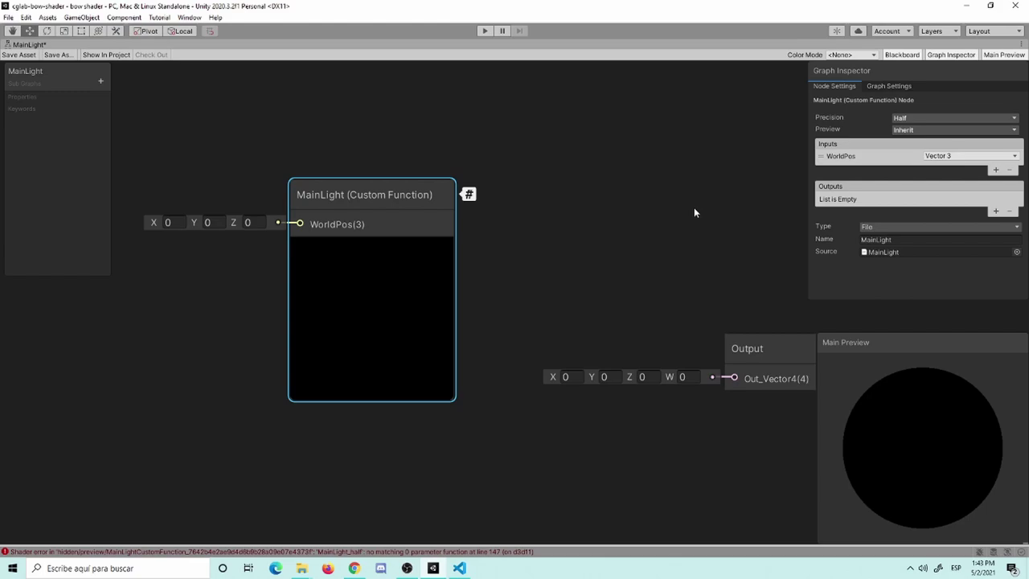
pyautogui.click(459, 568)
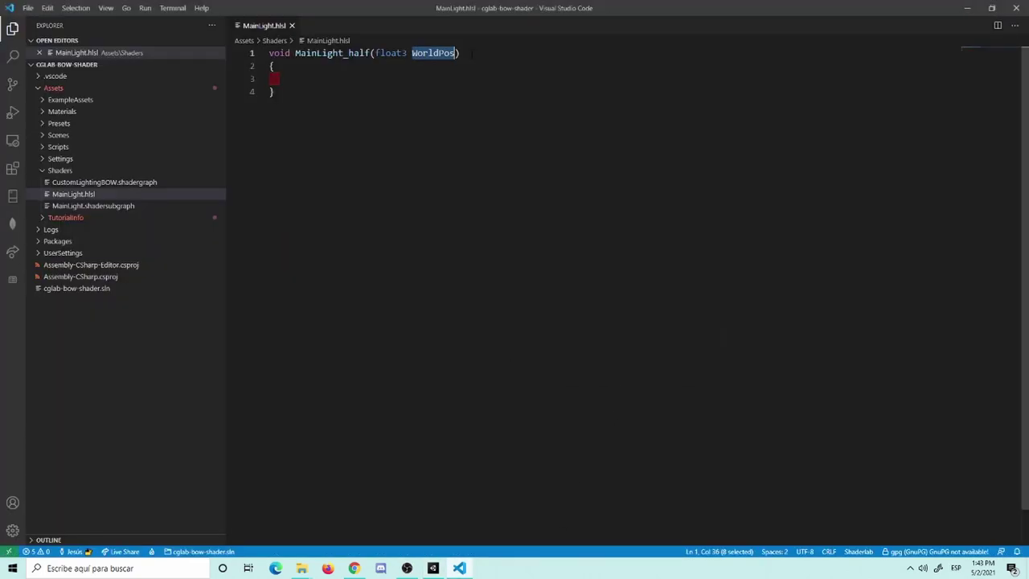
pyautogui.click(432, 567)
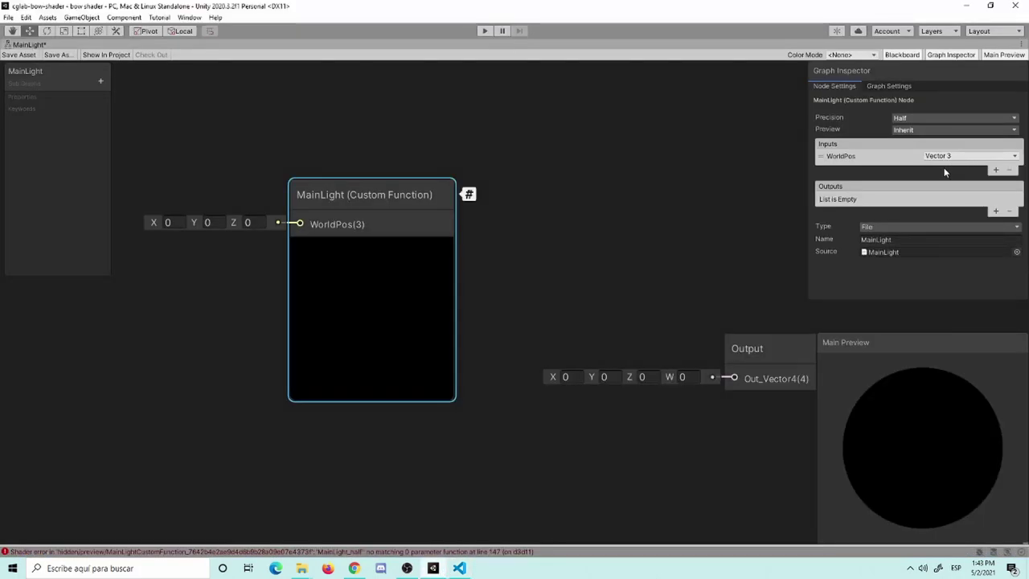
pyautogui.moveTo(381, 158); pyautogui.dragTo(523, 193, button='middle')
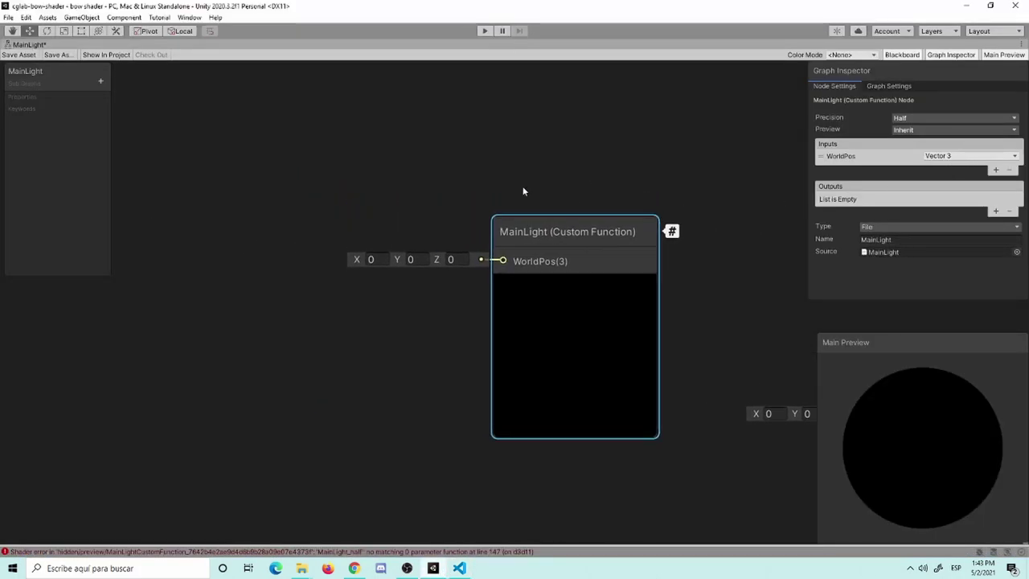
pyautogui.click(320, 170)
pyautogui.press('space')
# Create a Position node with its preview hidden and connect its output to WorldPos.
pyautogui.write('po')
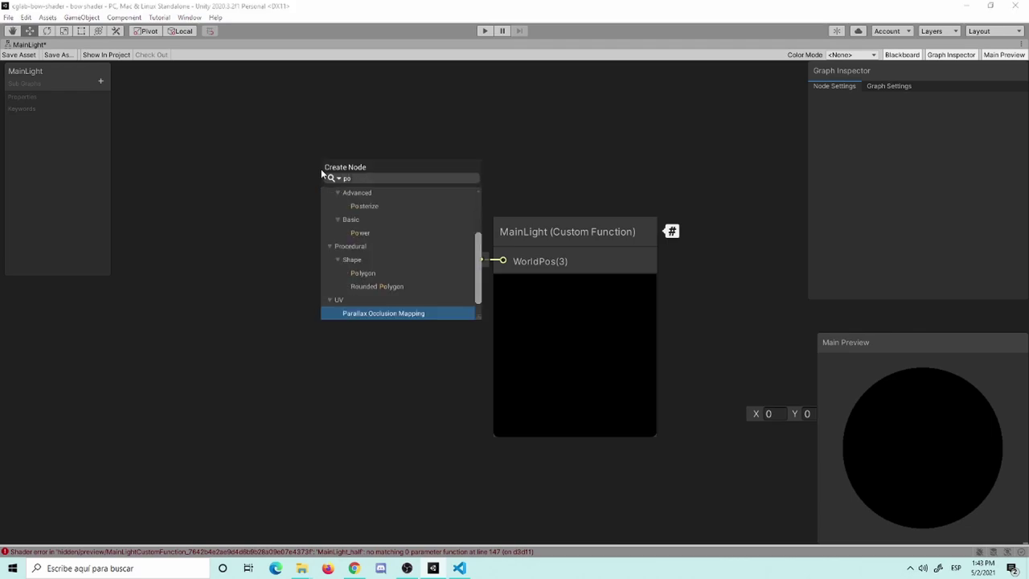
pyautogui.write('sition')
pyautogui.press('Return')
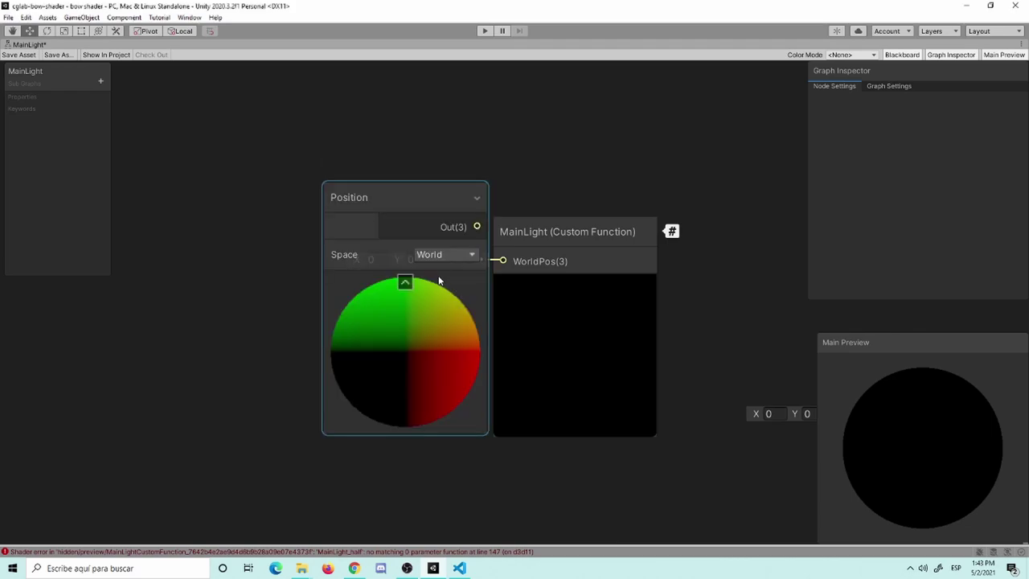
pyautogui.click(404, 280)
pyautogui.moveTo(399, 202); pyautogui.dragTo(275, 204)
pyautogui.moveTo(353, 229); pyautogui.dragTo(502, 260)
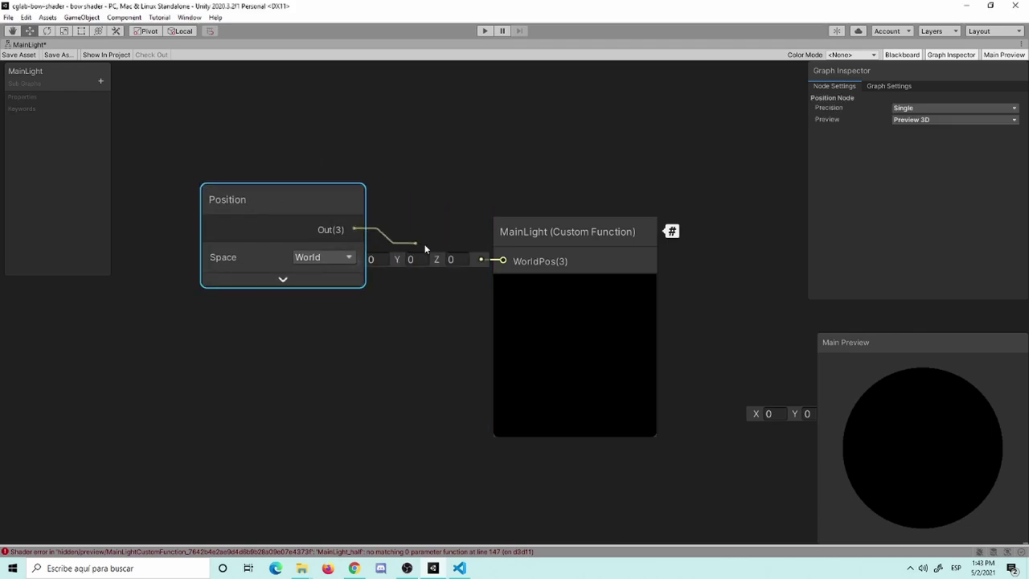
# Reposition the Position node and bring the Output node up beside MainLight.
pyautogui.moveTo(311, 211); pyautogui.dragTo(326, 233)
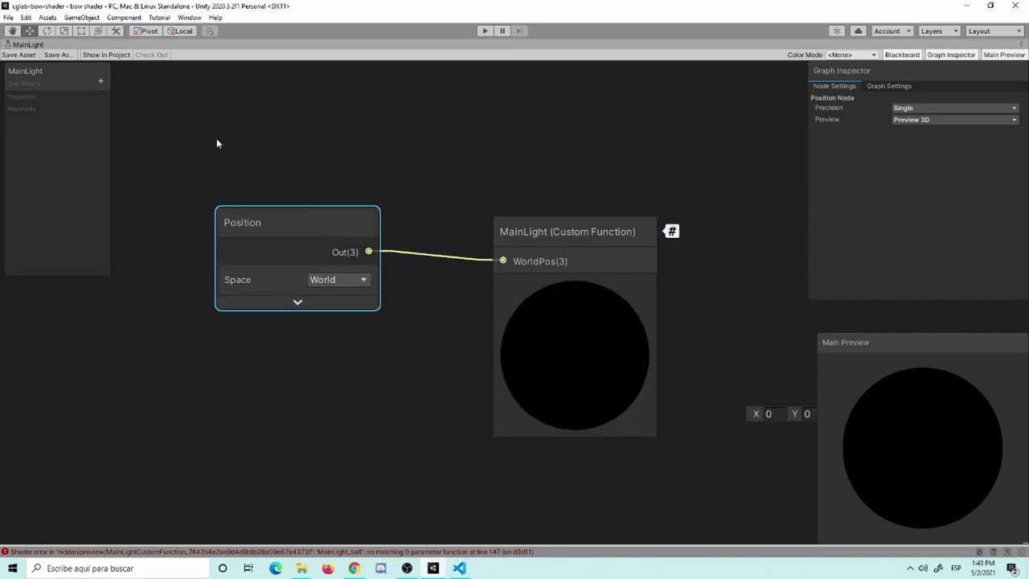
pyautogui.press('a')
pyautogui.moveTo(734, 397); pyautogui.dragTo(697, 274)
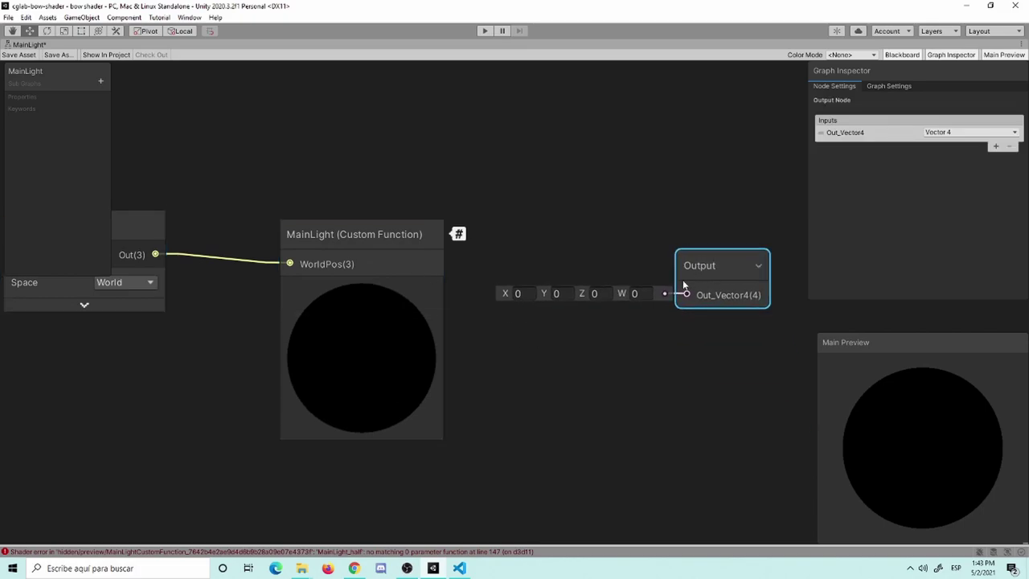
pyautogui.click(367, 229)
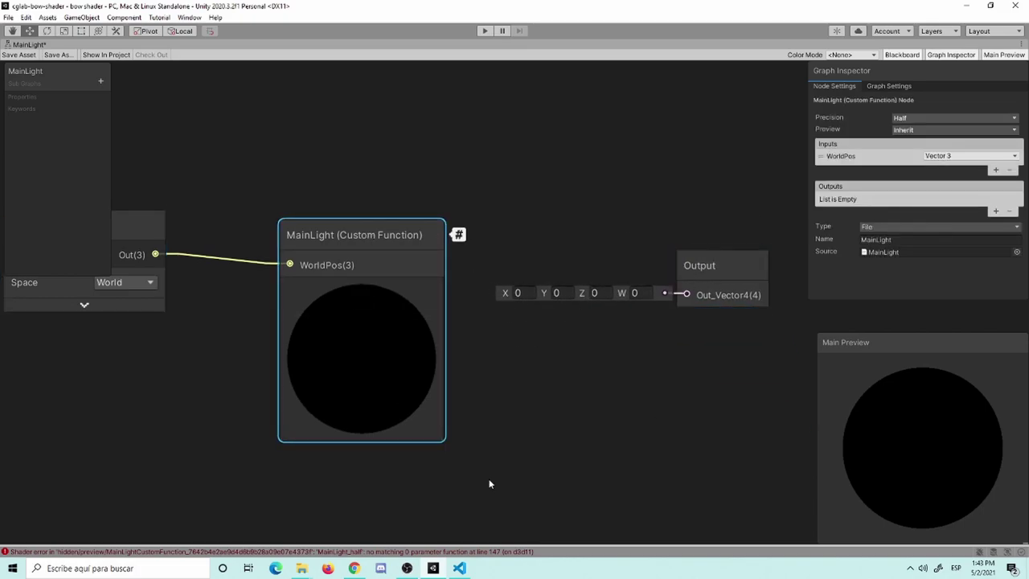
pyautogui.click(459, 568)
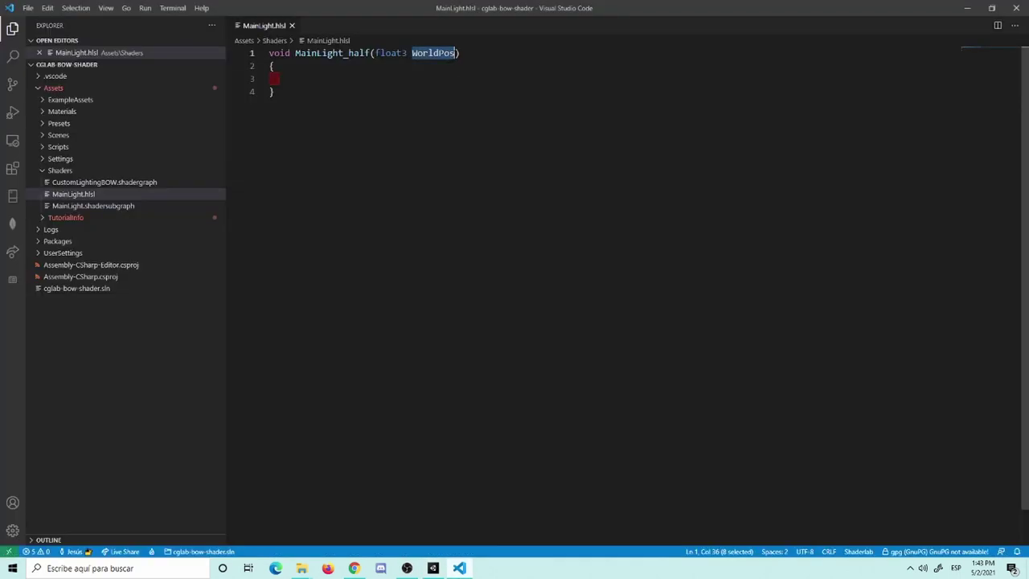
# Extend the MainLight_half parameters to 'float3 WorldPos, out half3 Direction,'.
pyautogui.click(456, 53)
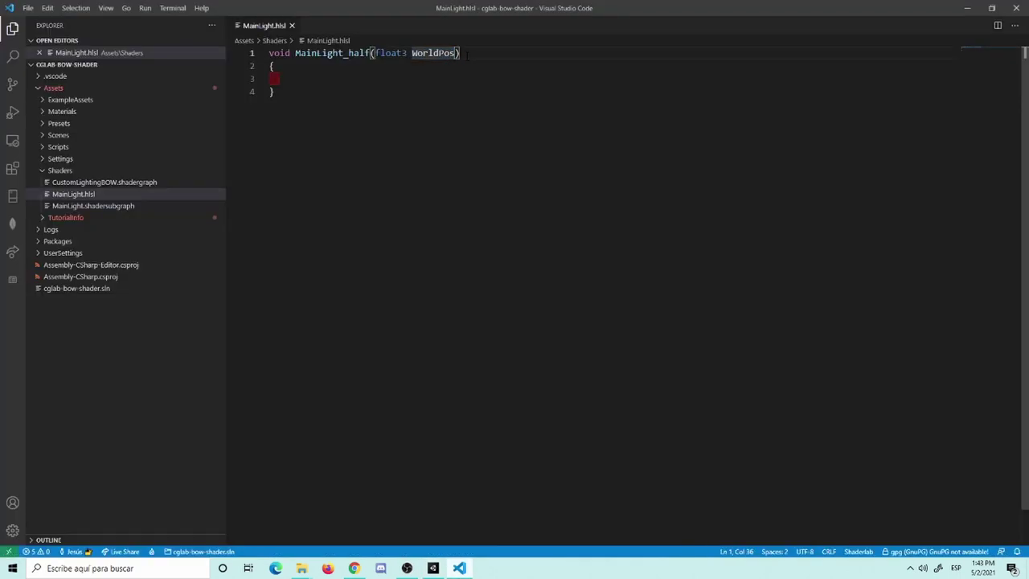
pyautogui.write(',')
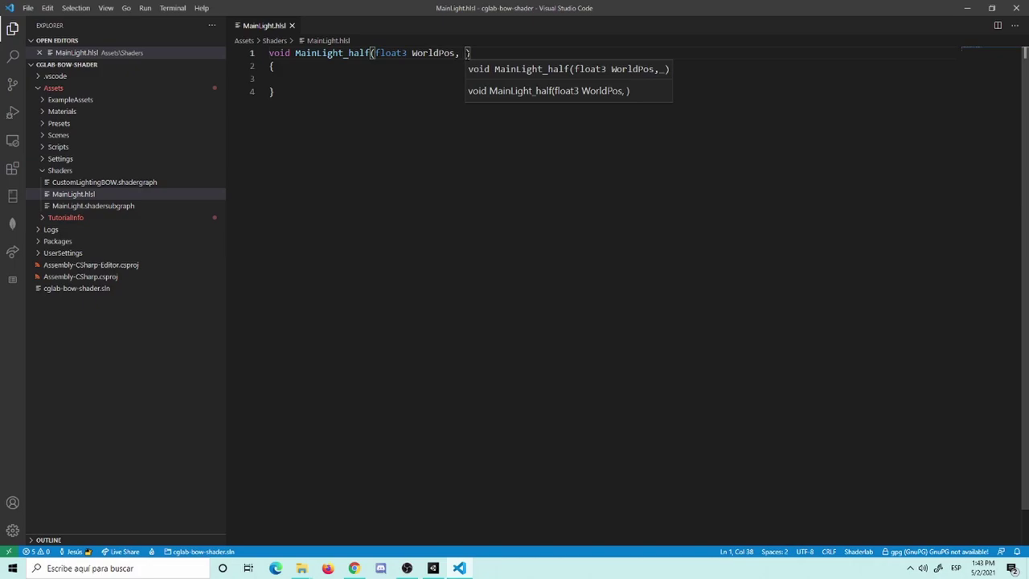
pyautogui.write('ou')
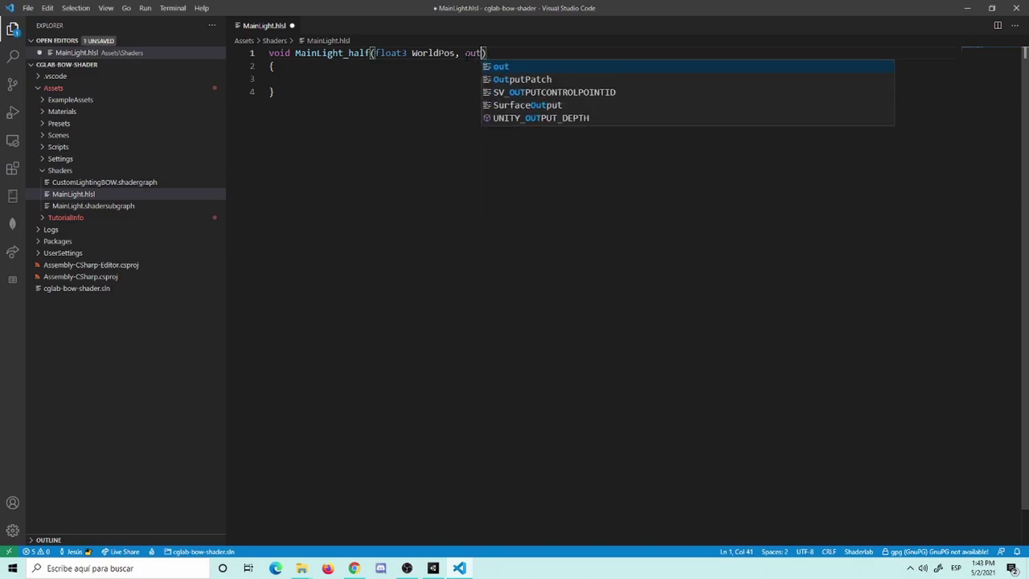
pyautogui.write('t')
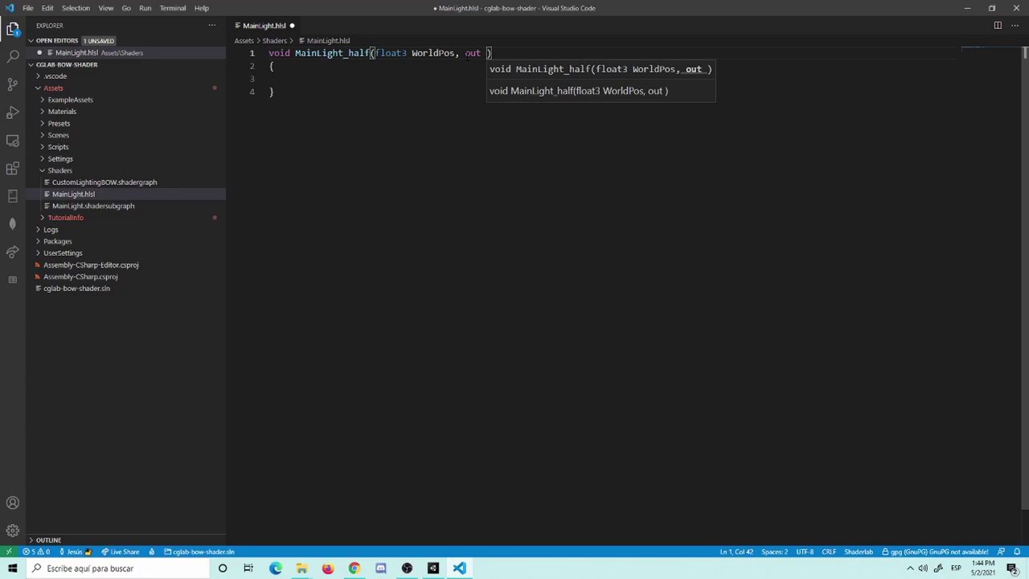
pyautogui.write('half')
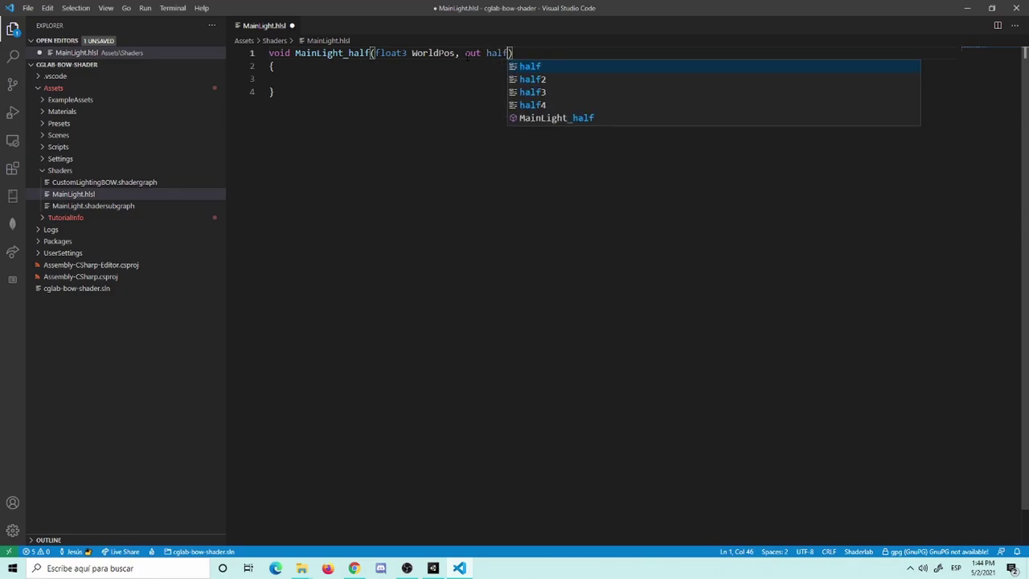
pyautogui.write('3 ')
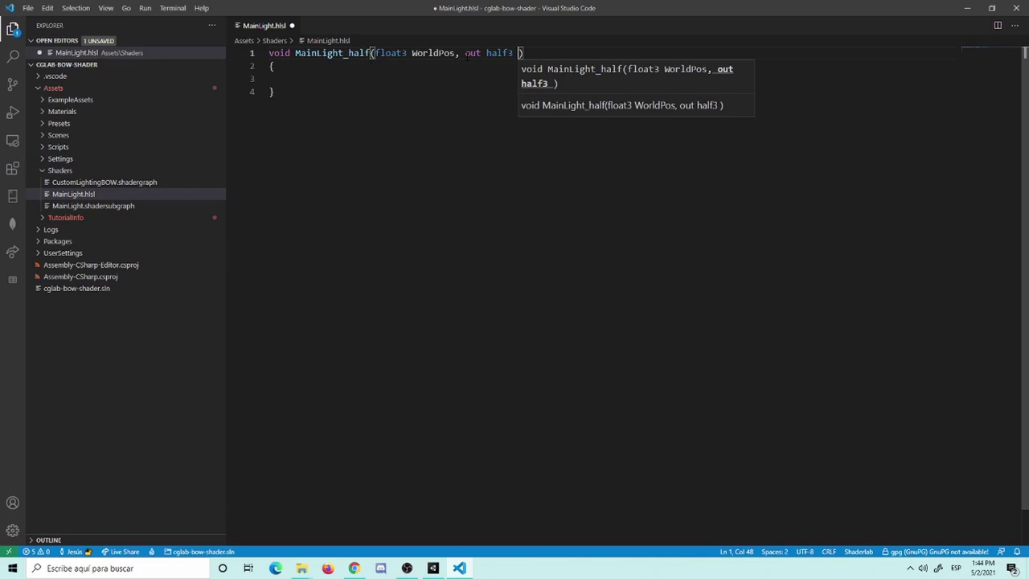
pyautogui.write('Directio')
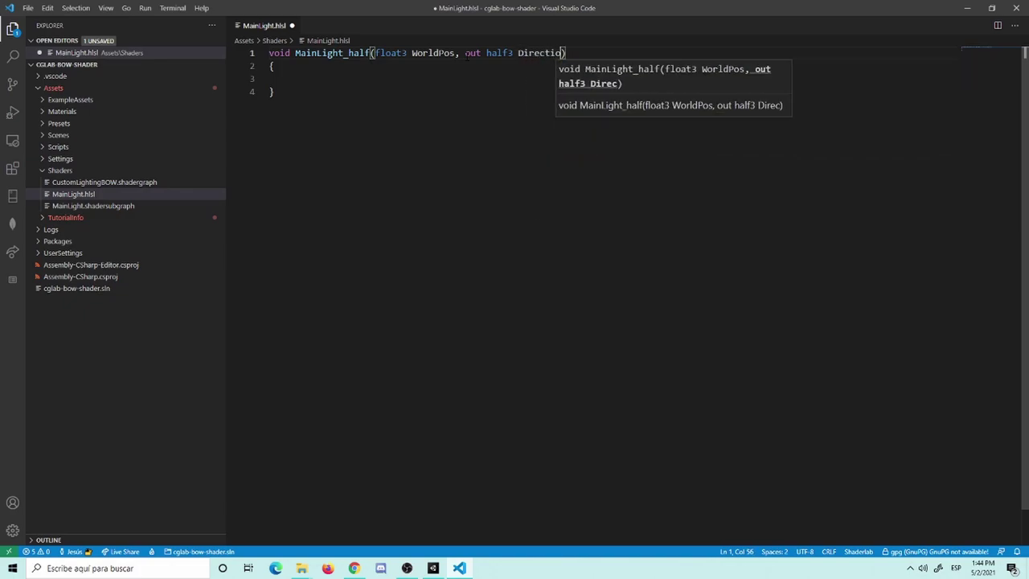
pyautogui.write('n,')
# Add 'out half3 Color', 'out half DistanceAtten' and 'out ShadowAtten' outputs and save.
pyautogui.hotkey('ctrl', 's')
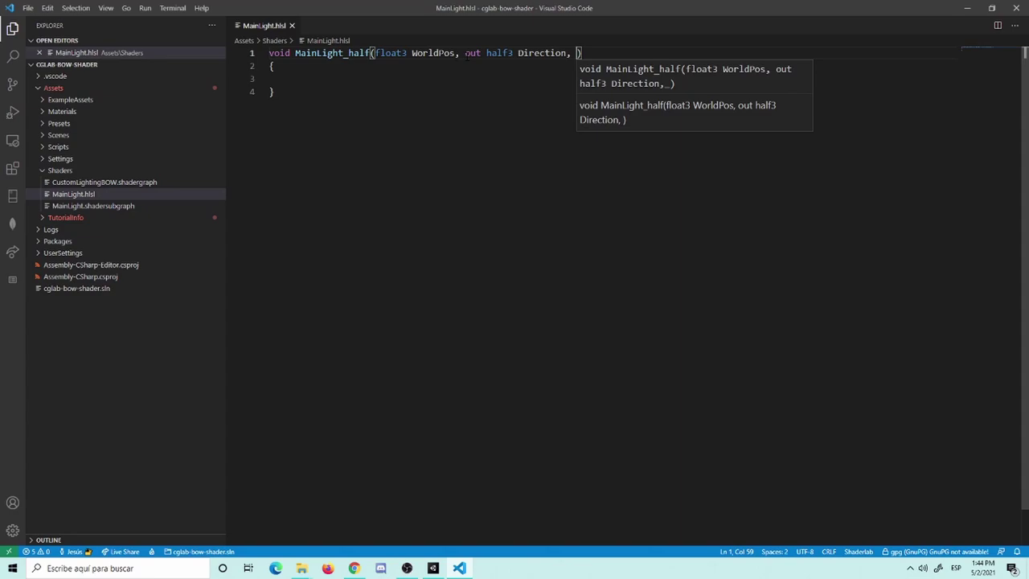
pyautogui.write('o')
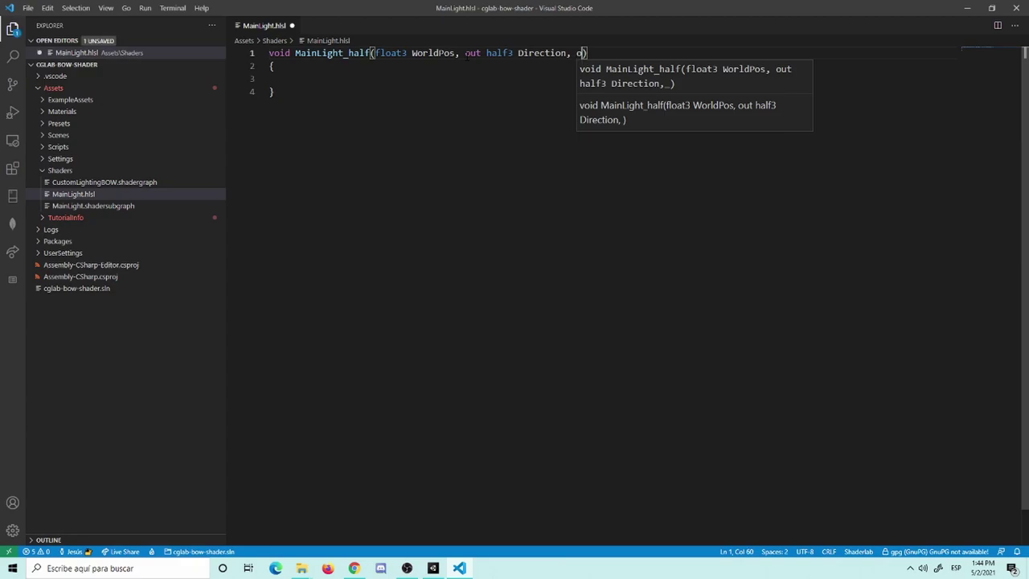
pyautogui.write('ut')
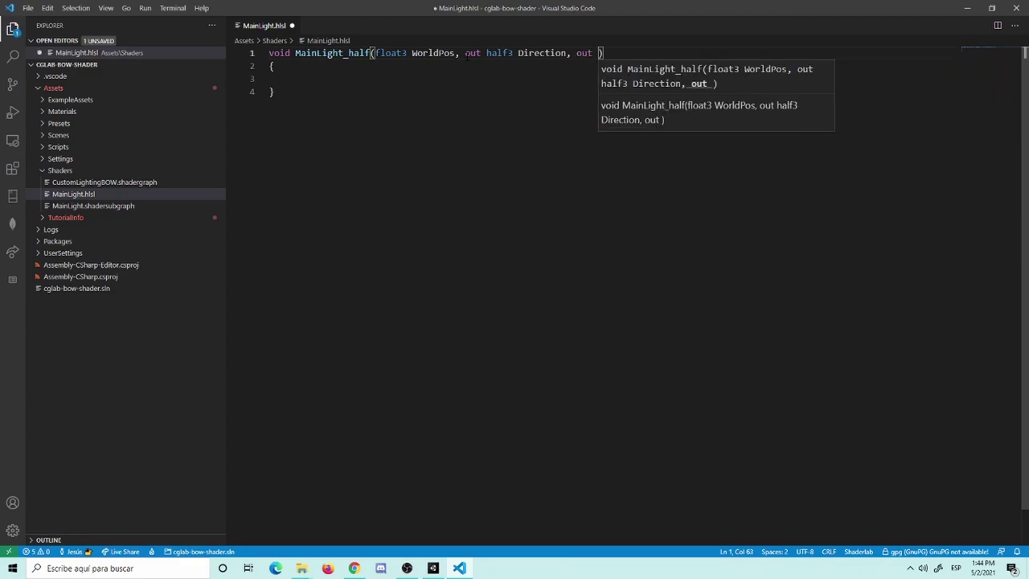
pyautogui.write(' half')
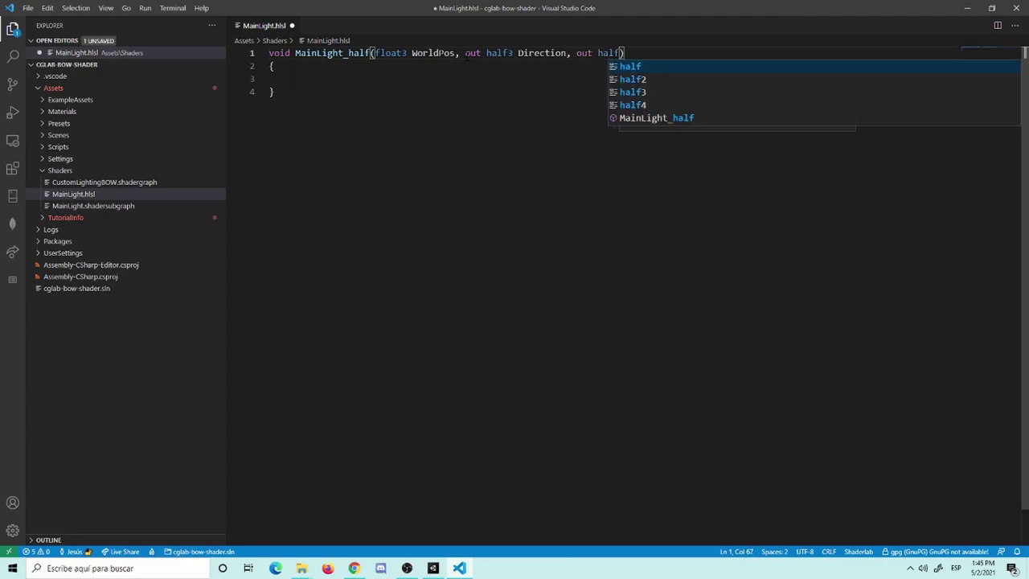
pyautogui.write('3 Color,')
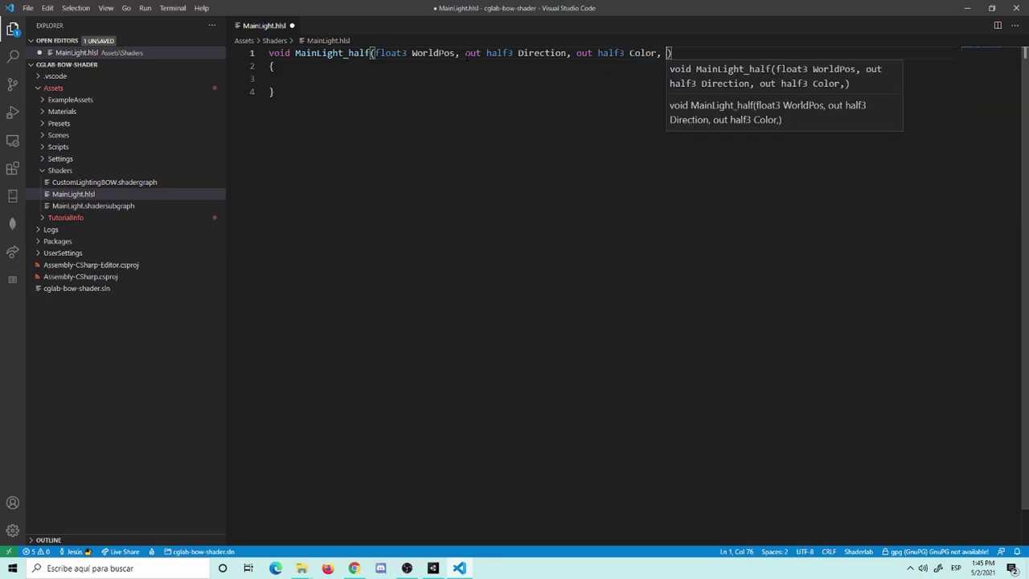
pyautogui.hotkey('ctrl', 's')
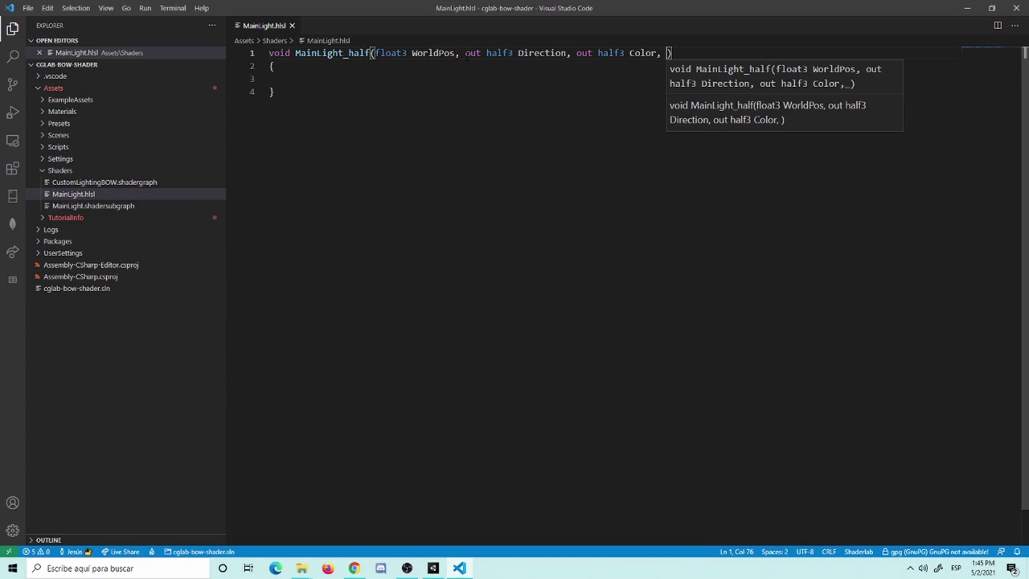
pyautogui.write('out')
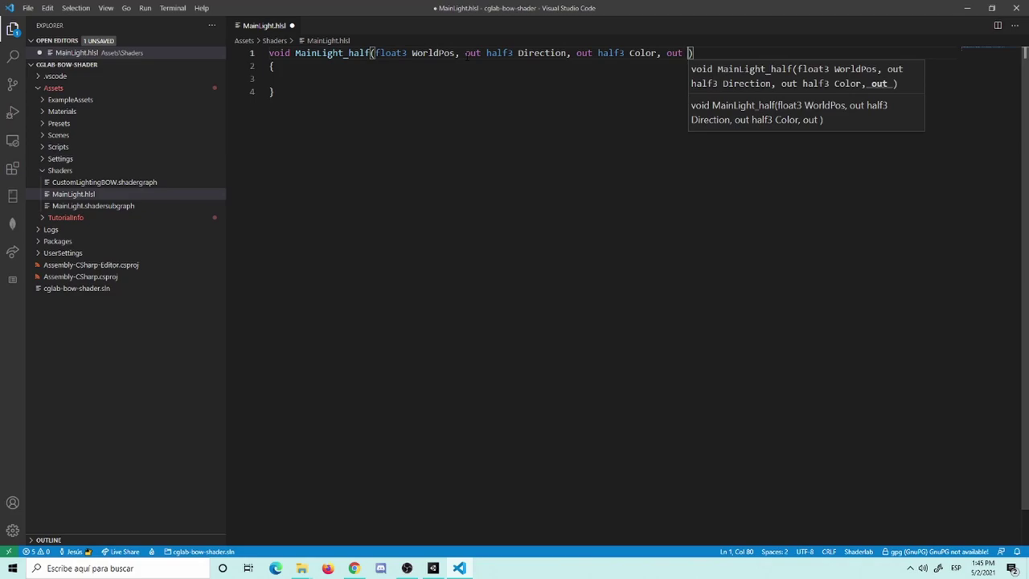
pyautogui.write('half ')
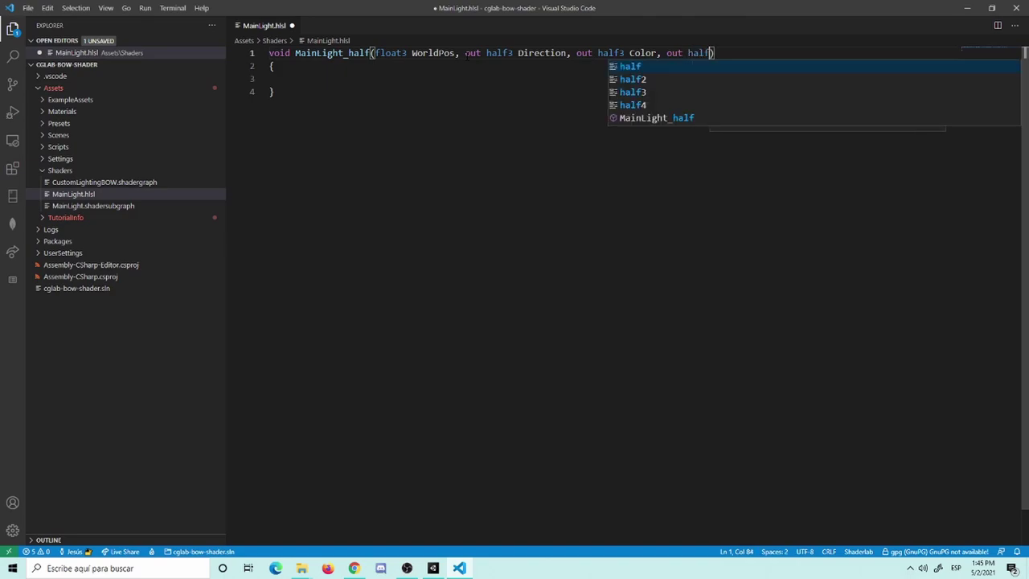
pyautogui.write('D')
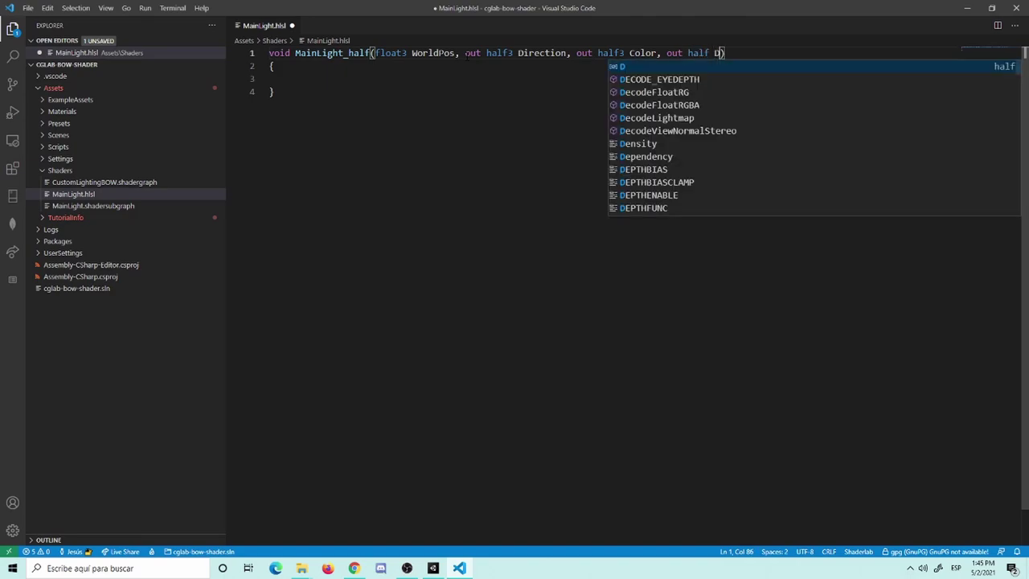
pyautogui.write('istanceAtten')
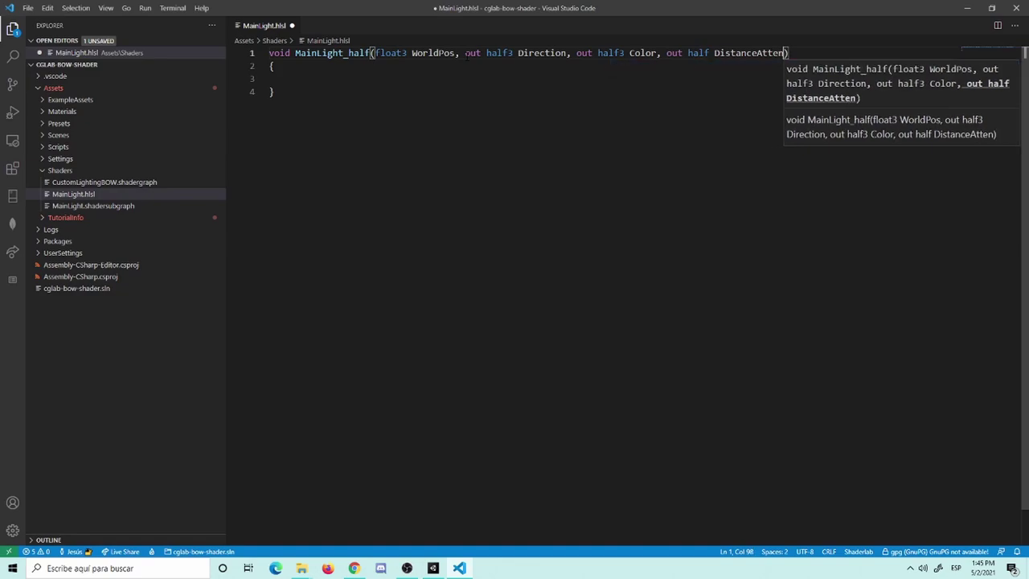
pyautogui.write(', out ')
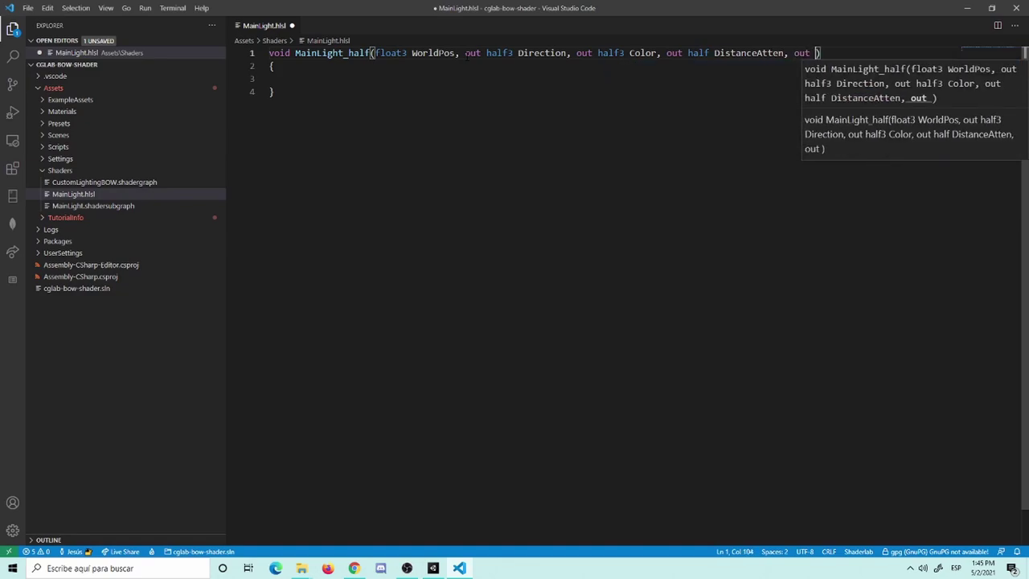
pyautogui.write('ShadowAt')
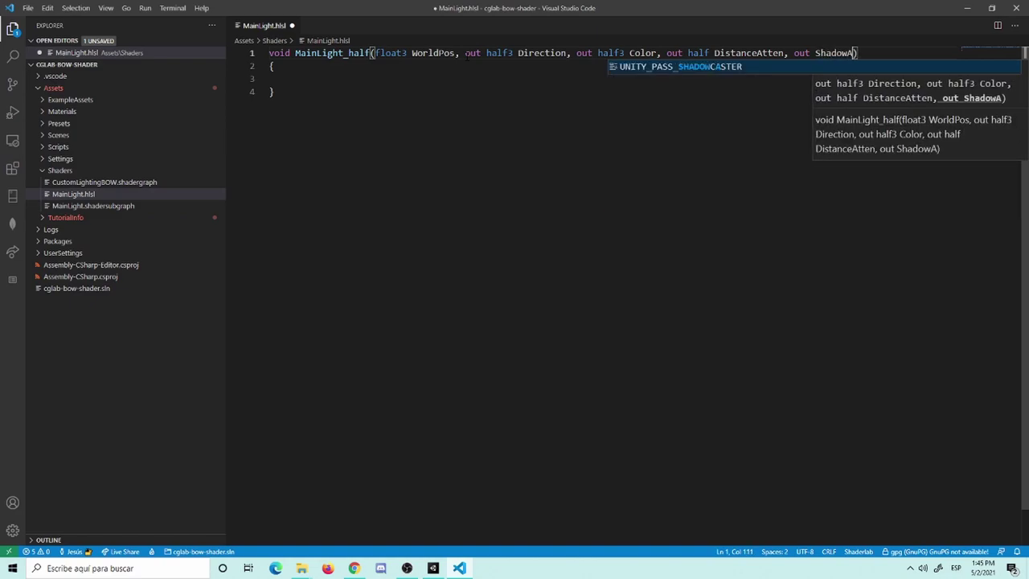
pyautogui.write('ten')
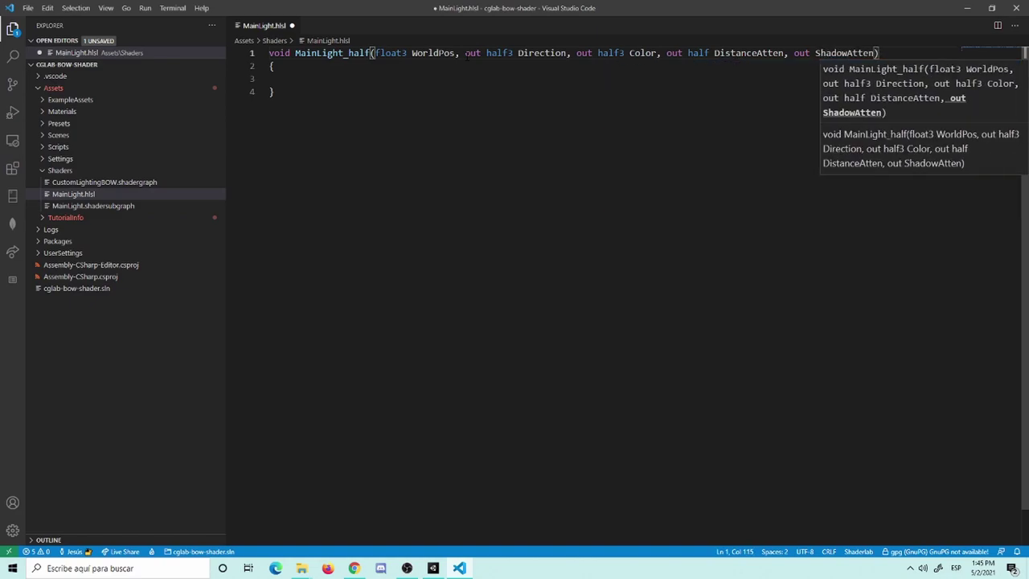
pyautogui.hotkey('ctrl', 's')
# Indent the empty function body, save, and check the DistanceAtten parameter name.
pyautogui.click(324, 76)
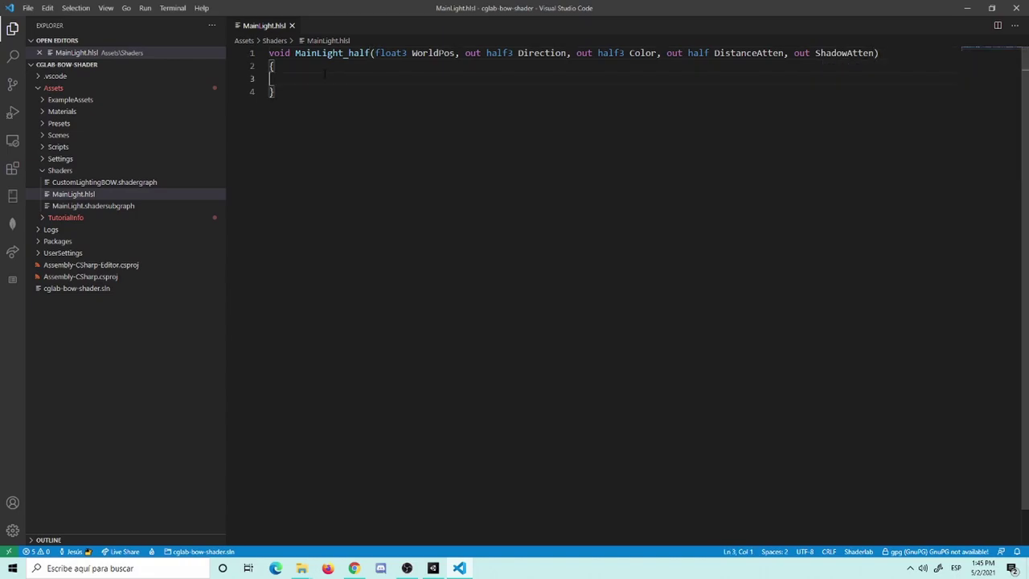
pyautogui.press('Tab')
pyautogui.hotkey('ctrl', 's')
pyautogui.doubleClick(754, 53)
pyautogui.click(759, 81)
pyautogui.doubleClick(756, 53)
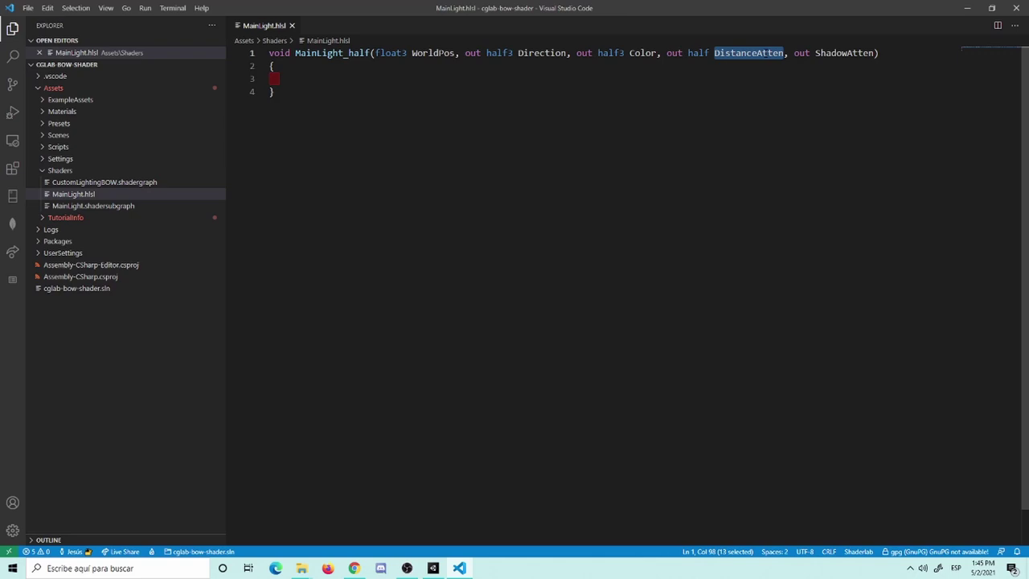
pyautogui.click(756, 53)
pyautogui.doubleClick(756, 53)
pyautogui.click(318, 66)
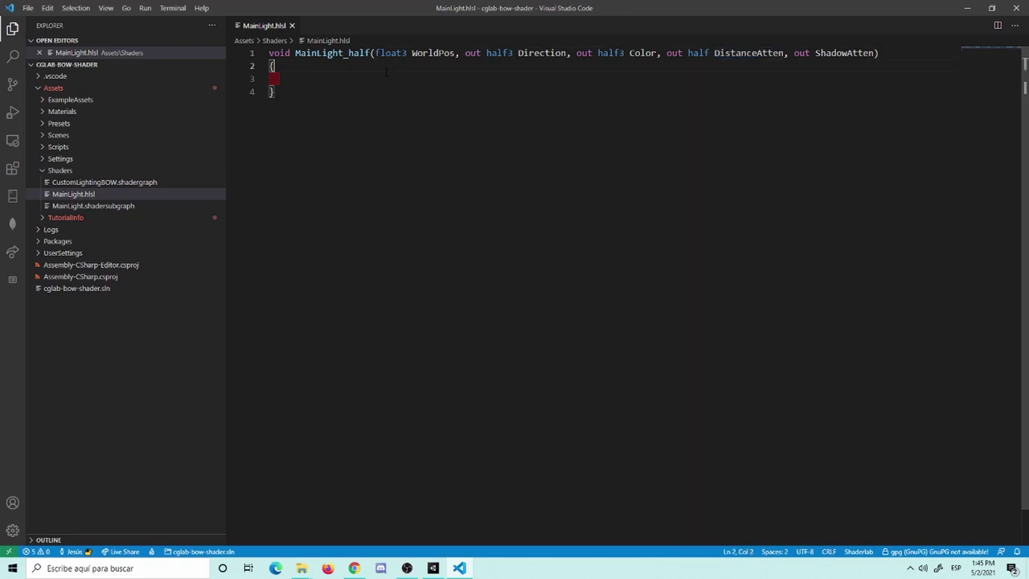
pyautogui.doubleClick(756, 53)
pyautogui.click(763, 80)
pyautogui.hotkey('alt', 'Tab')
# Add four outputs to the MainLight Custom Function node.
pyautogui.moveTo(453, 240)
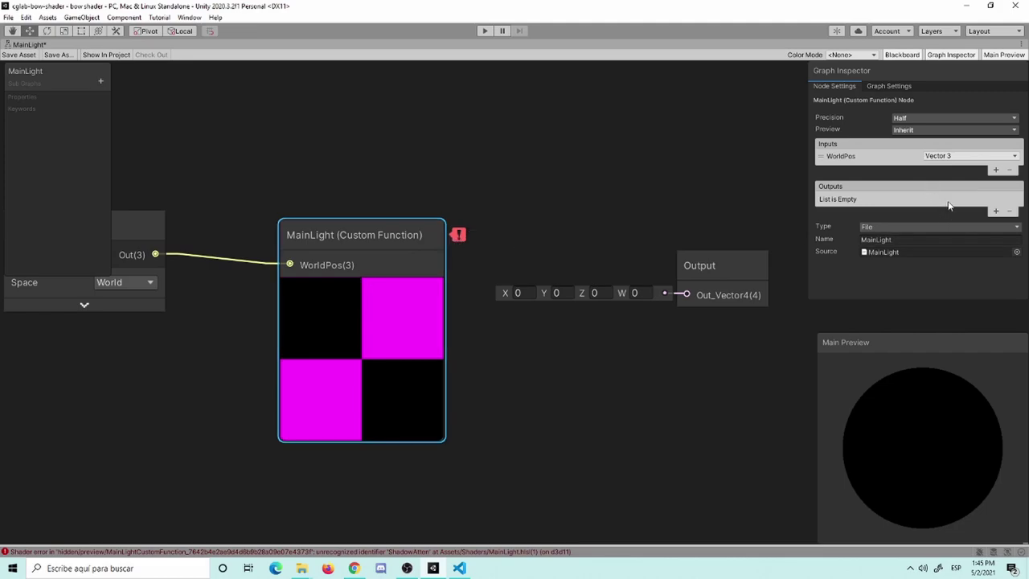
pyautogui.click(995, 212)
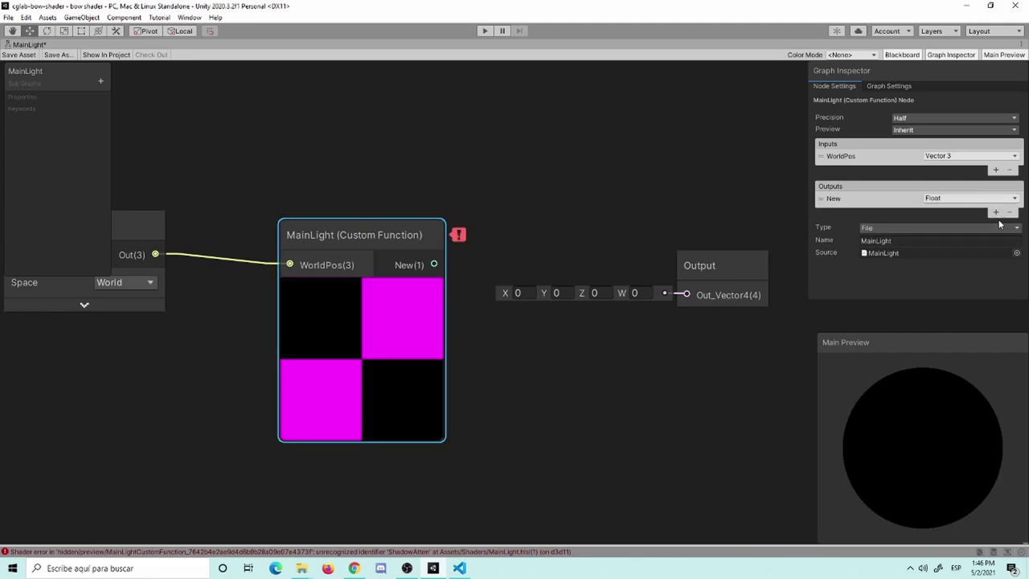
pyautogui.click(996, 212)
pyautogui.click(995, 224)
pyautogui.click(996, 236)
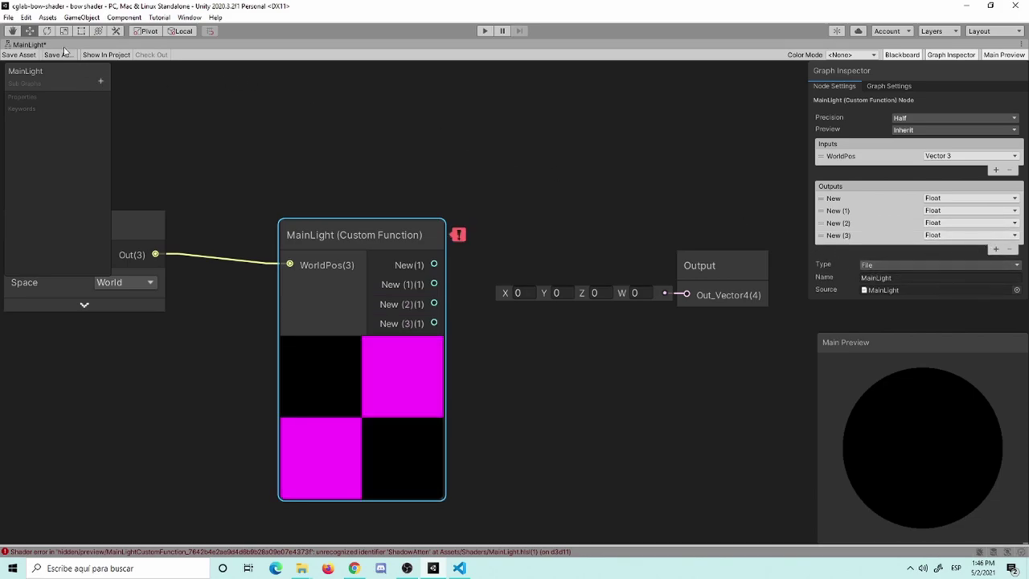
# Set the New and New (1) outputs to Vector 3 and save the sub graph.
pyautogui.moveTo(459, 234)
pyautogui.click(966, 198)
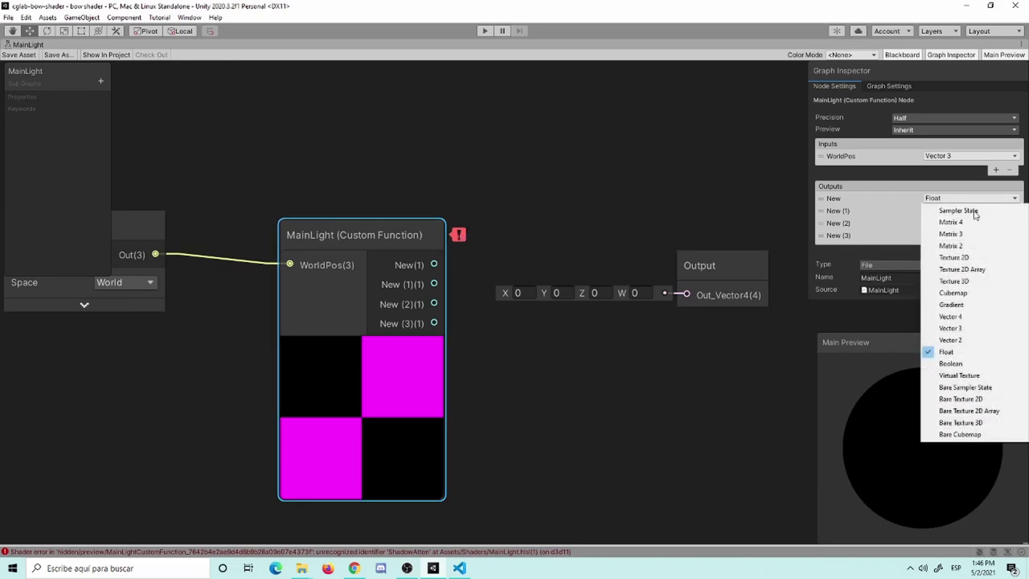
pyautogui.click(989, 329)
pyautogui.click(969, 210)
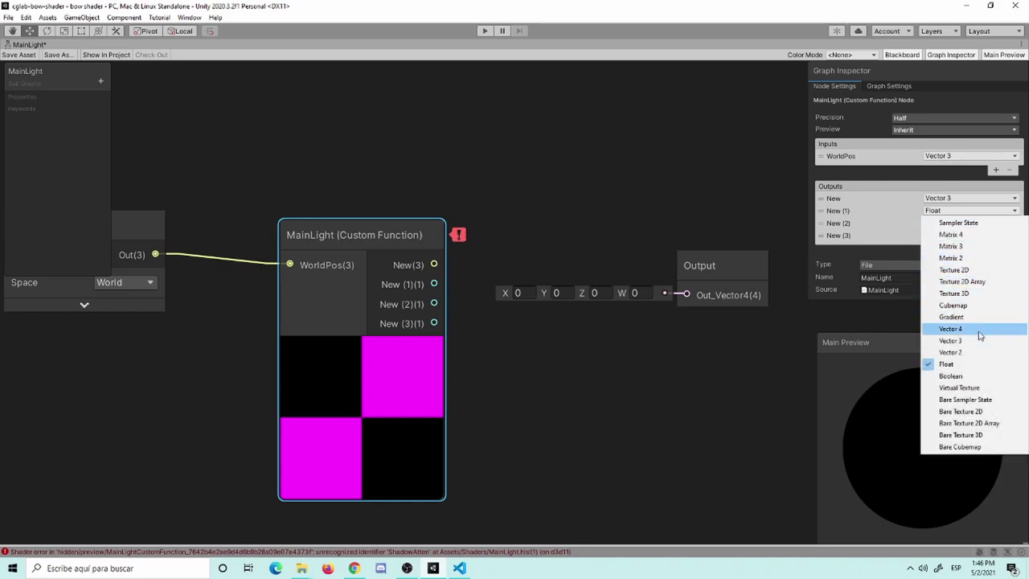
pyautogui.click(979, 340)
pyautogui.click(18, 54)
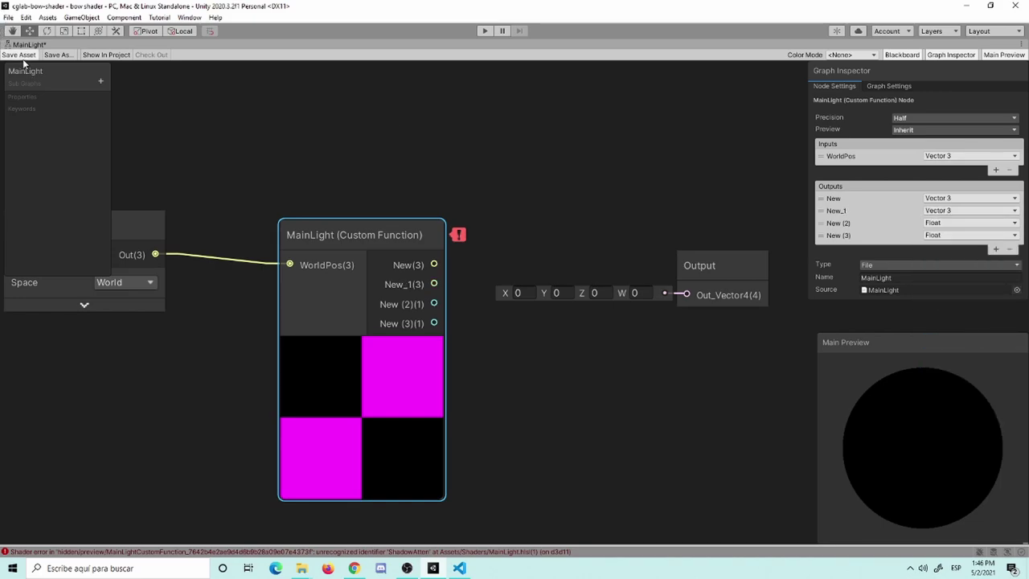
pyautogui.click(459, 569)
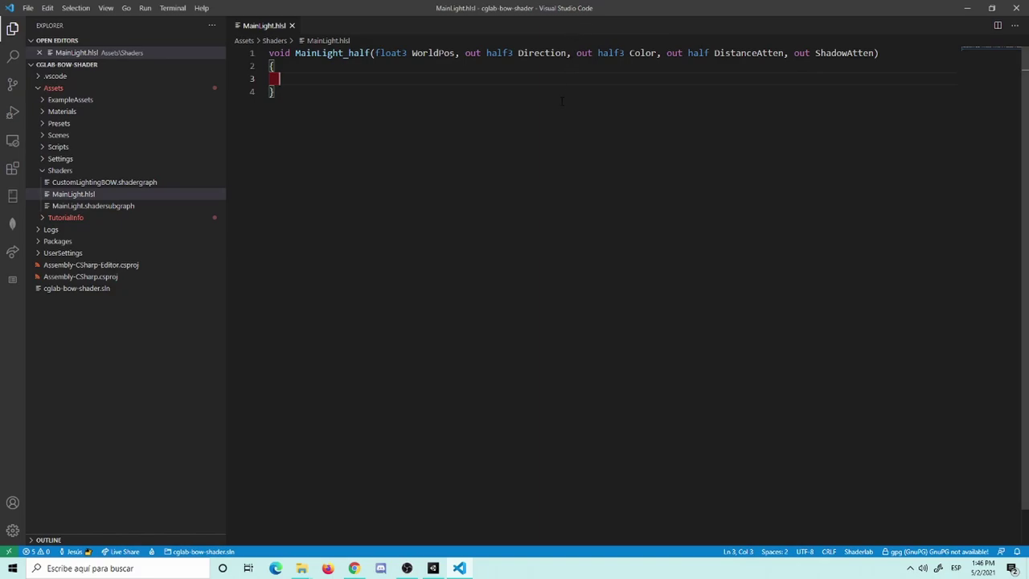
# Assign Direction = half3(0.5, 0.5, 0) and Color = 1 in the MainLight_half body.
pyautogui.write('dire')
pyautogui.press('Return')
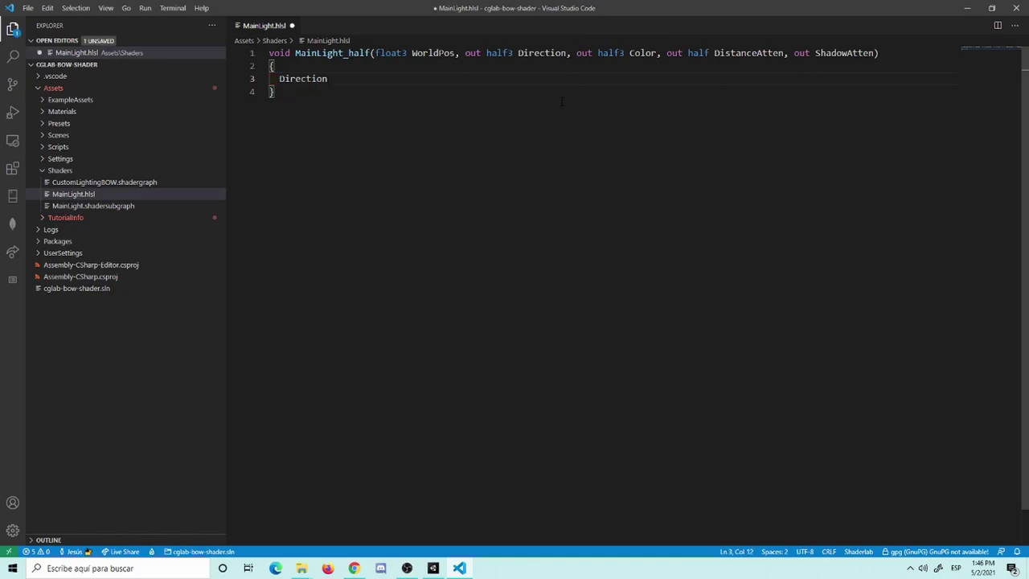
pyautogui.write('= ')
pyautogui.write('half3')
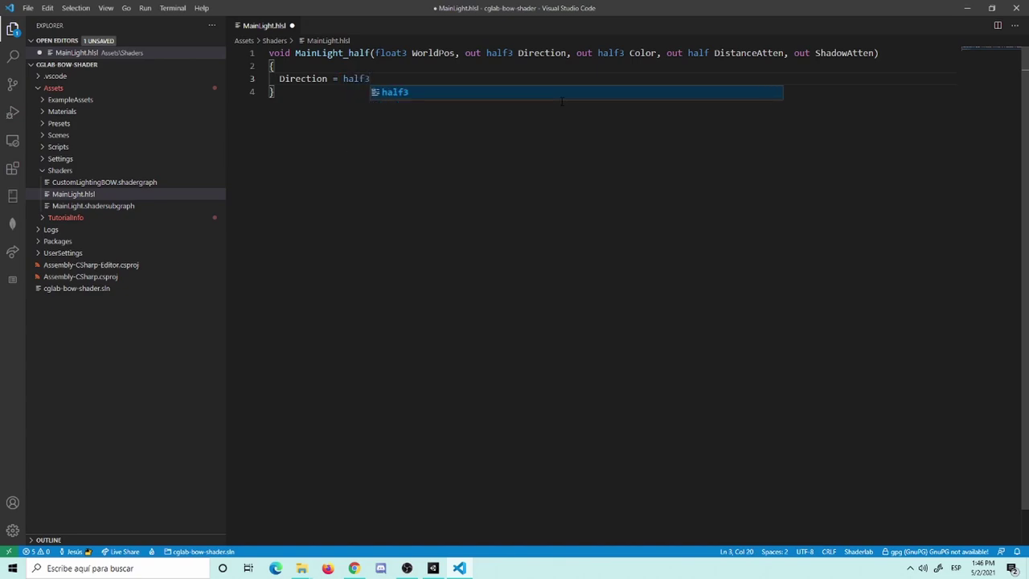
pyautogui.write('(0.')
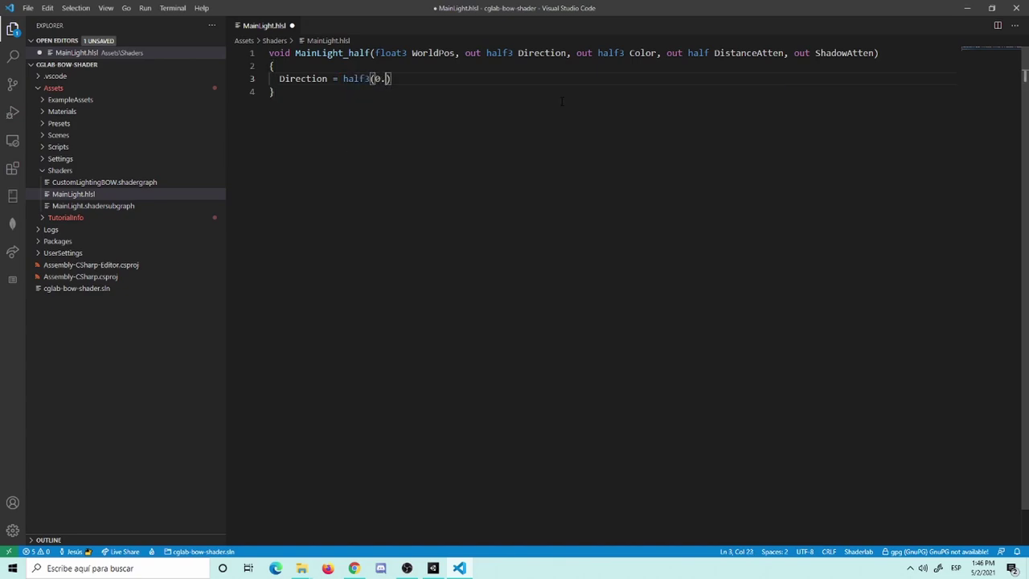
pyautogui.write('5f')
pyautogui.press('BackSpace')
pyautogui.write(', ')
pyautogui.write('0.5, ')
pyautogui.write('0);')
pyautogui.press('Return')
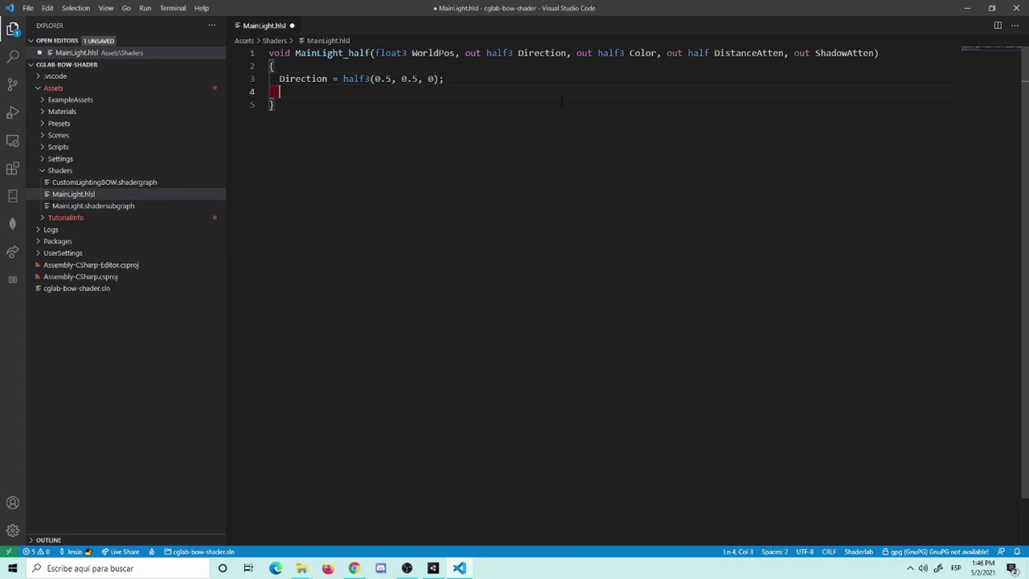
pyautogui.write('Color ')
pyautogui.write('? ')
pyautogui.write('= ¿¿')
pyautogui.press('BackSpace')
pyautogui.press('BackSpace')
pyautogui.press('BackSpace')
pyautogui.press('BackSpace')
pyautogui.write('= ')
pyautogui.write('1;')
pyautogui.press('Return')
# Assign DistanceAtten = 1 and start the ShadowAtten assignment line.
pyautogui.write('Dista')
pyautogui.press('Tab')
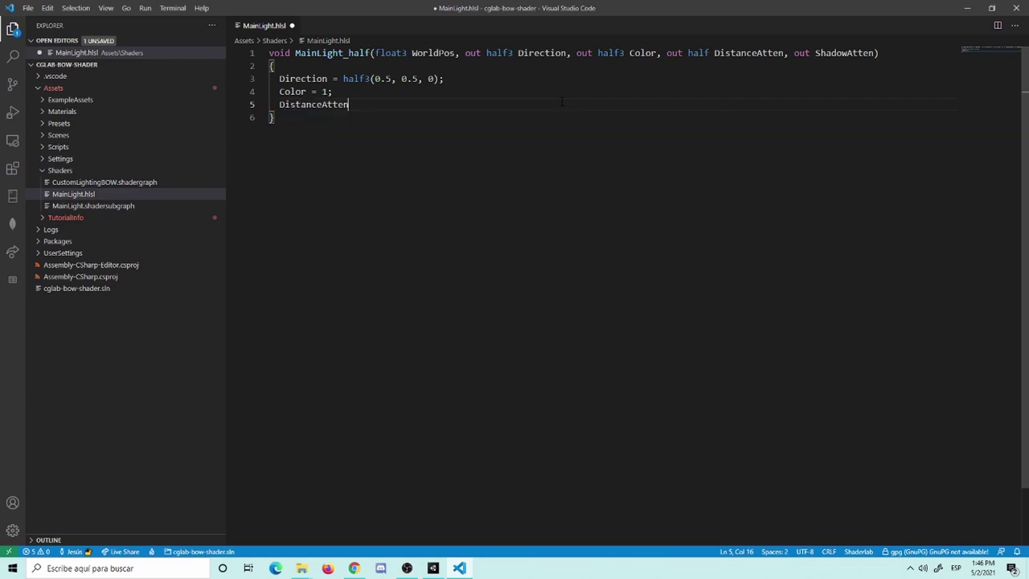
pyautogui.write(' = ')
pyautogui.write('1;')
pyautogui.press('Return')
pyautogui.write('Shado')
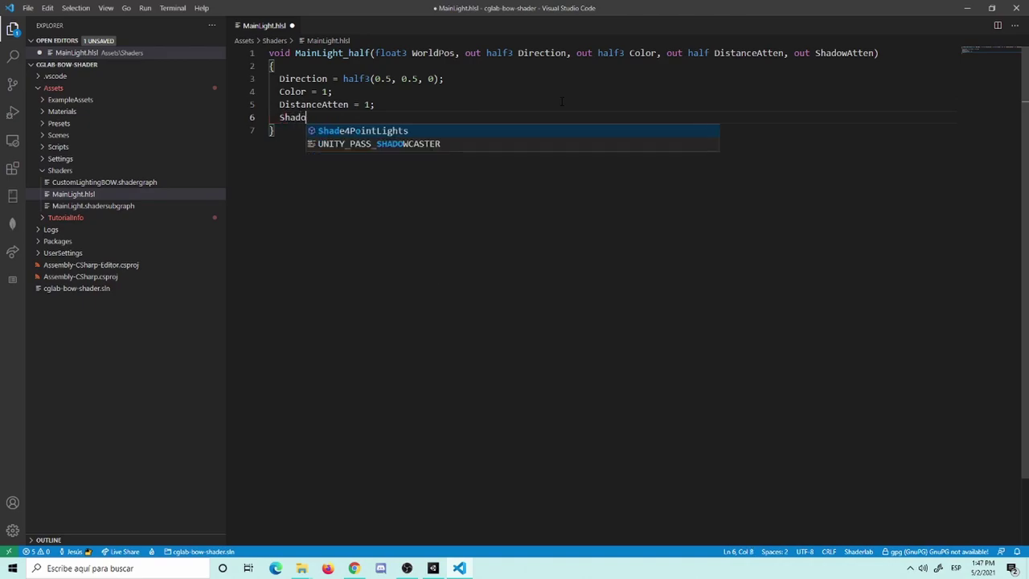
pyautogui.press('BackSpace')
pyautogui.press('BackSpace')
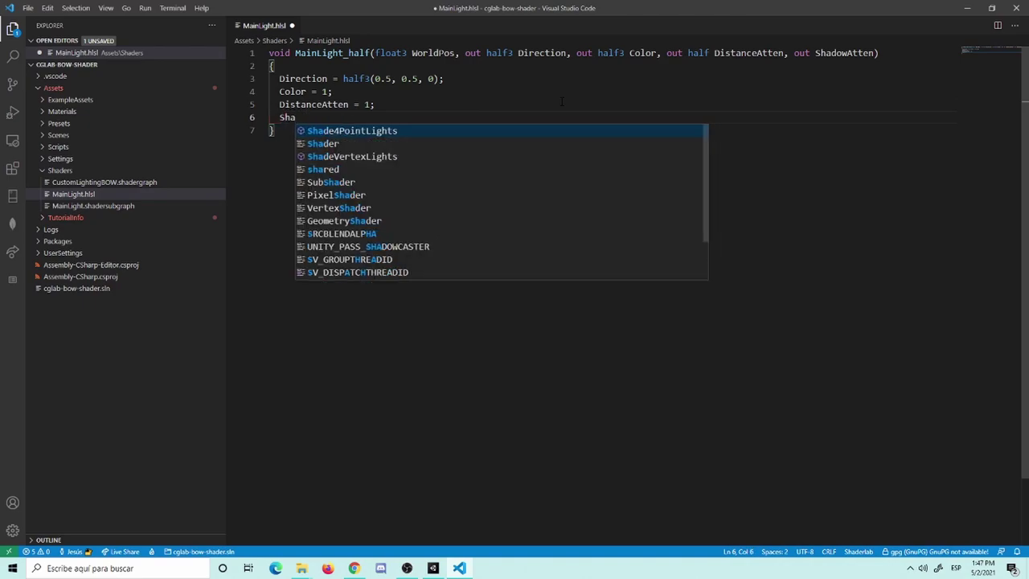
pyautogui.write('dow')
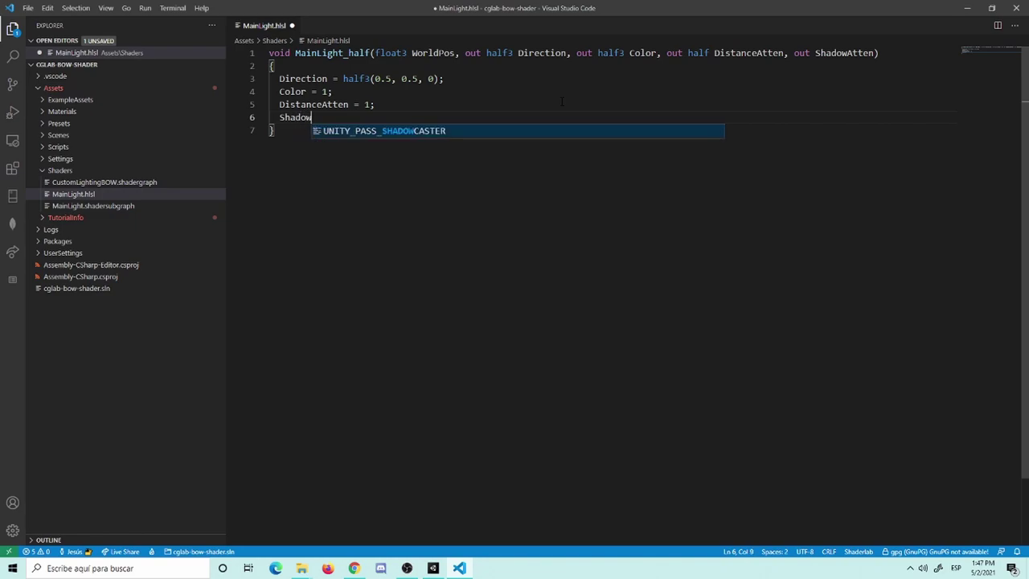
pyautogui.write('Att')
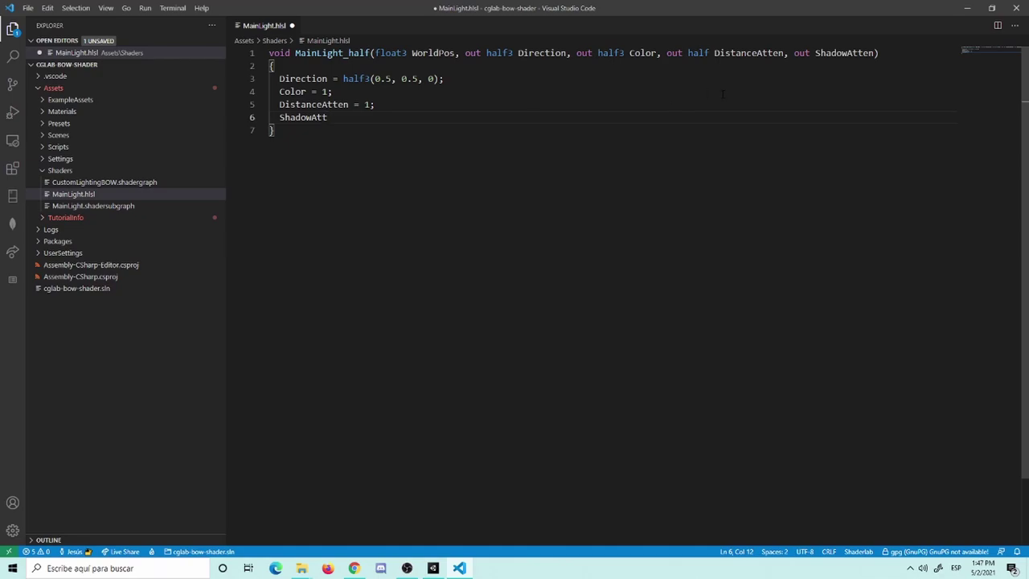
# Declare ShadowAtten as half in the signature, set it to 1, and save MainLight.hlsl.
pyautogui.click(809, 53)
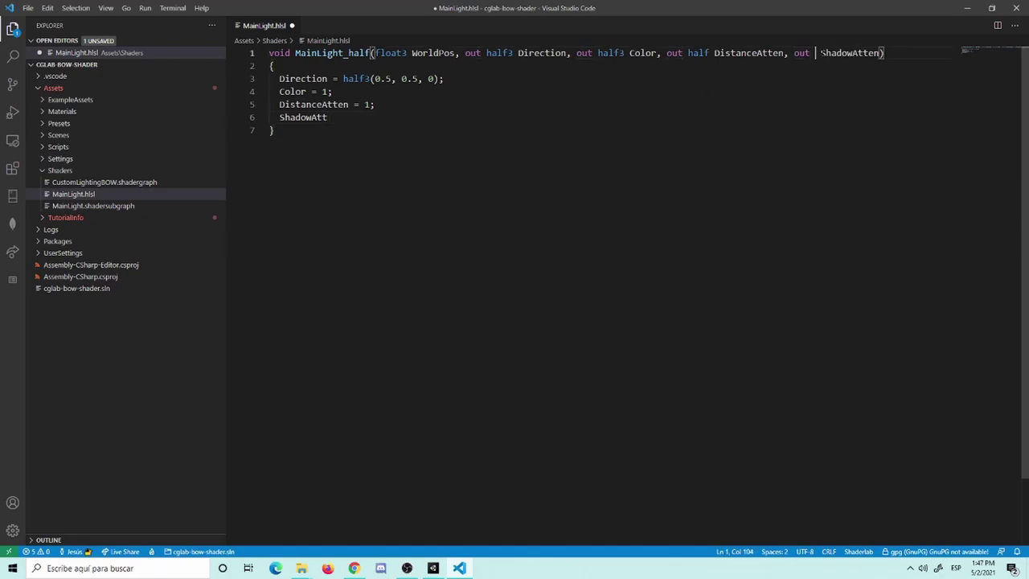
pyautogui.write('half')
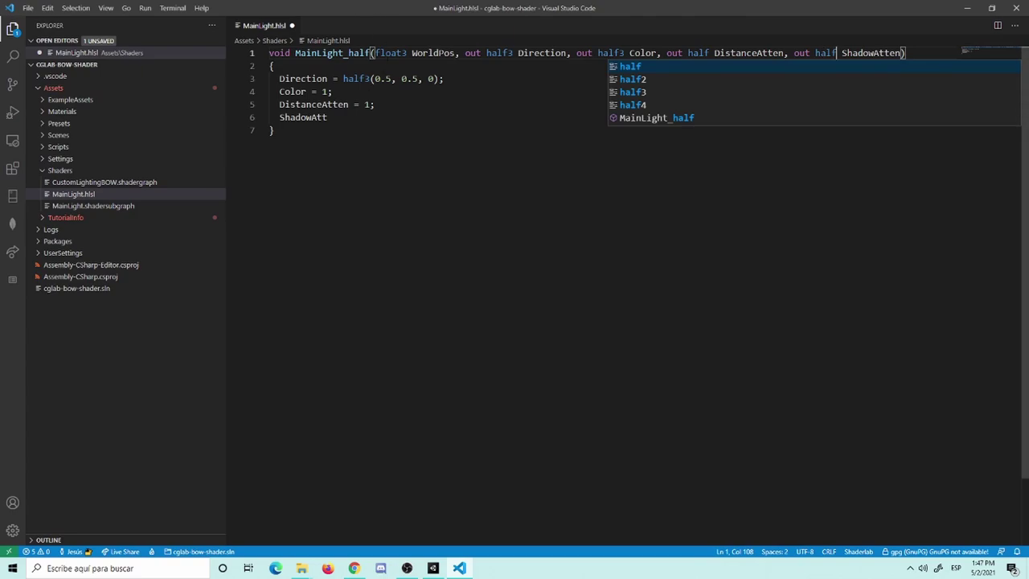
pyautogui.click(366, 116)
pyautogui.hotkey('ctrl', 'space')
pyautogui.press('Tab')
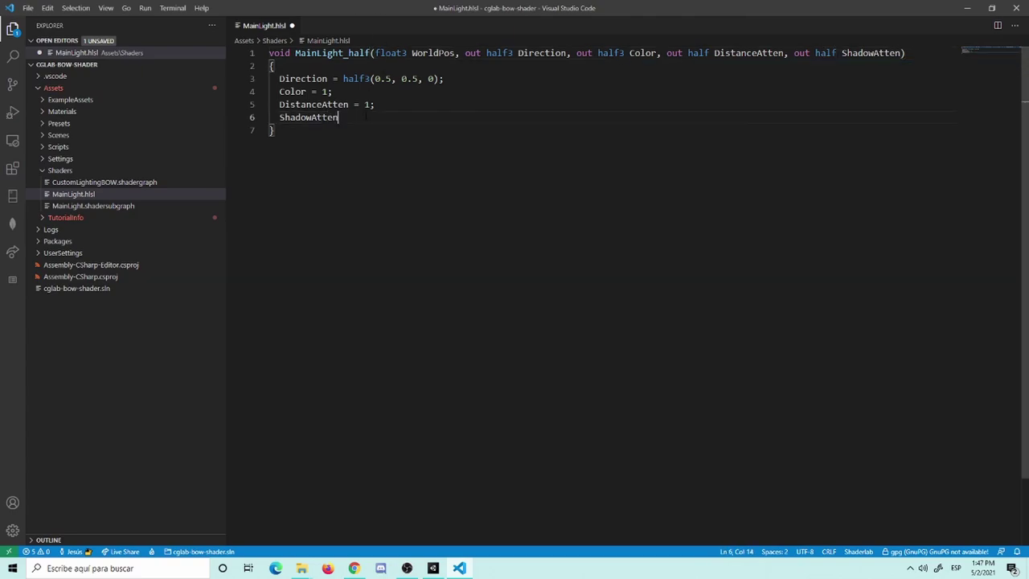
pyautogui.write(' = ')
pyautogui.write('1;')
pyautogui.hotkey('ctrl', 's')
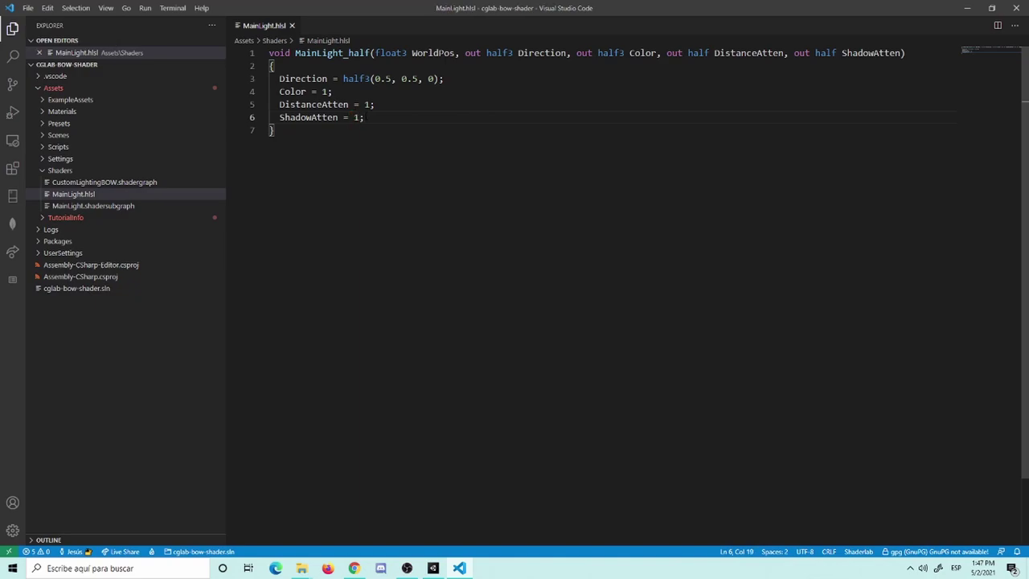
pyautogui.click(432, 567)
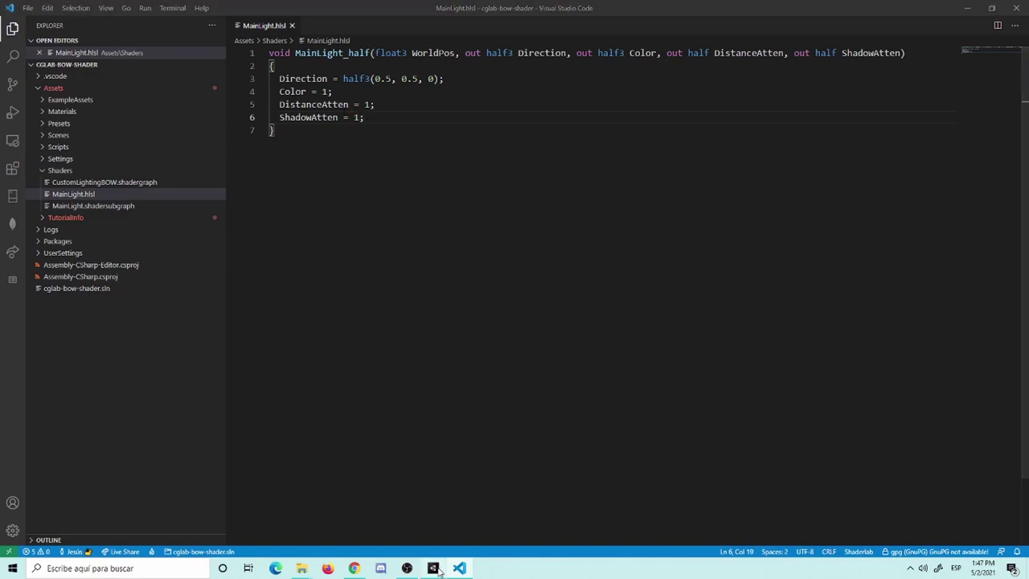
# Name the MainLight custom function node's first two outputs Direction and Color.
pyautogui.click(334, 300)
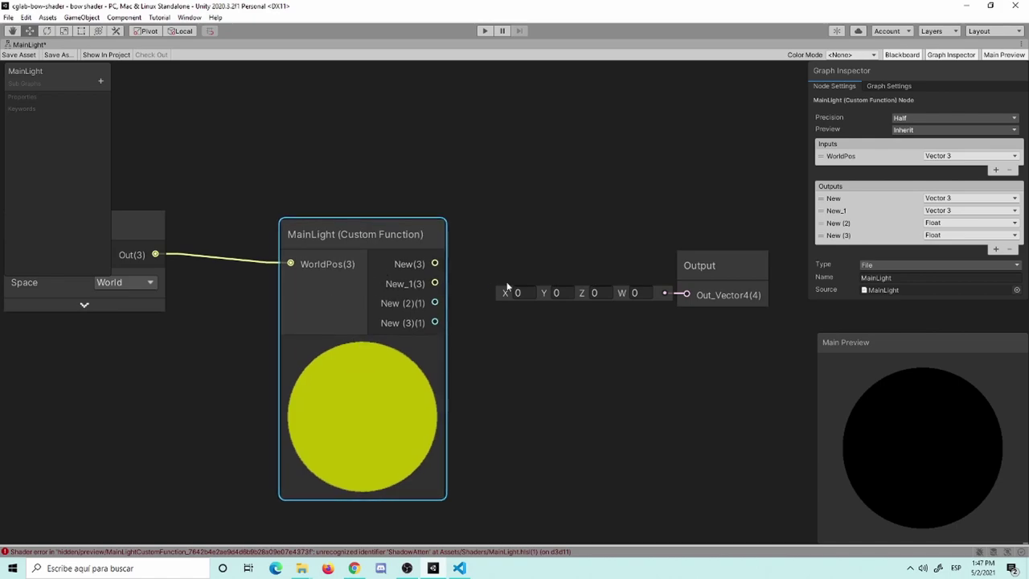
pyautogui.scroll(-2, 509, 291)
pyautogui.scroll(-1, 510, 291)
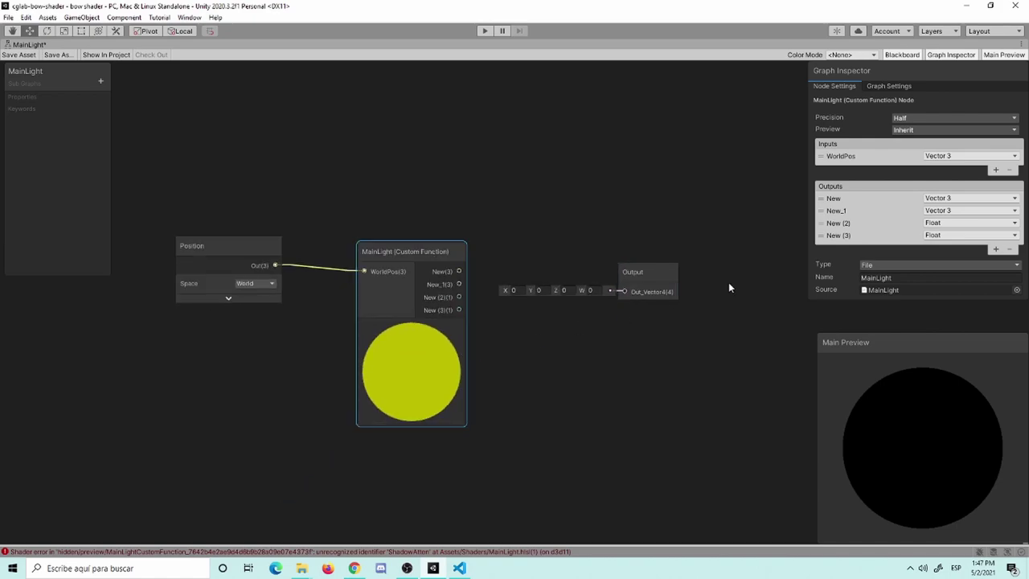
pyautogui.click(471, 570)
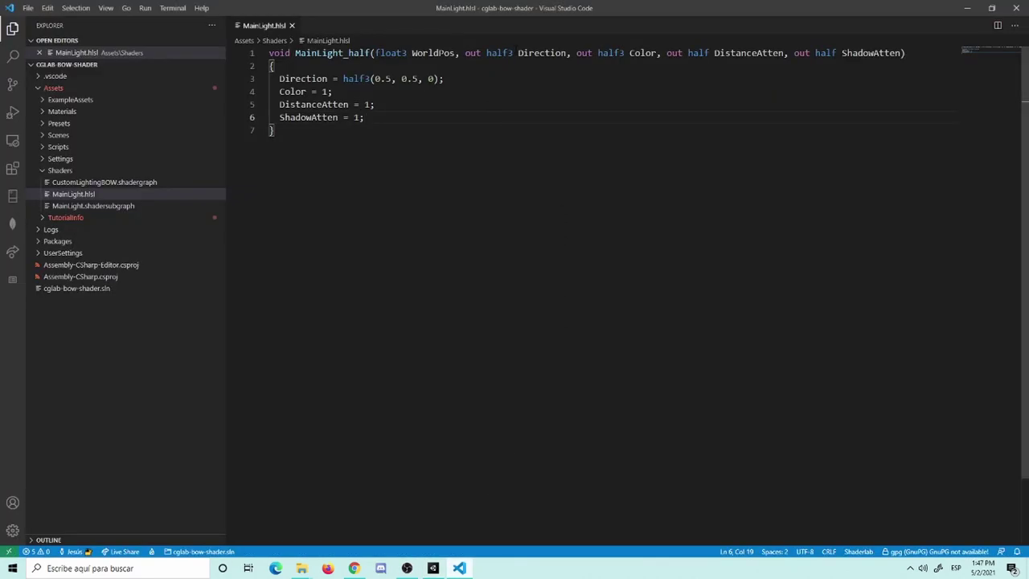
pyautogui.doubleClick(541, 52)
pyautogui.click(438, 569)
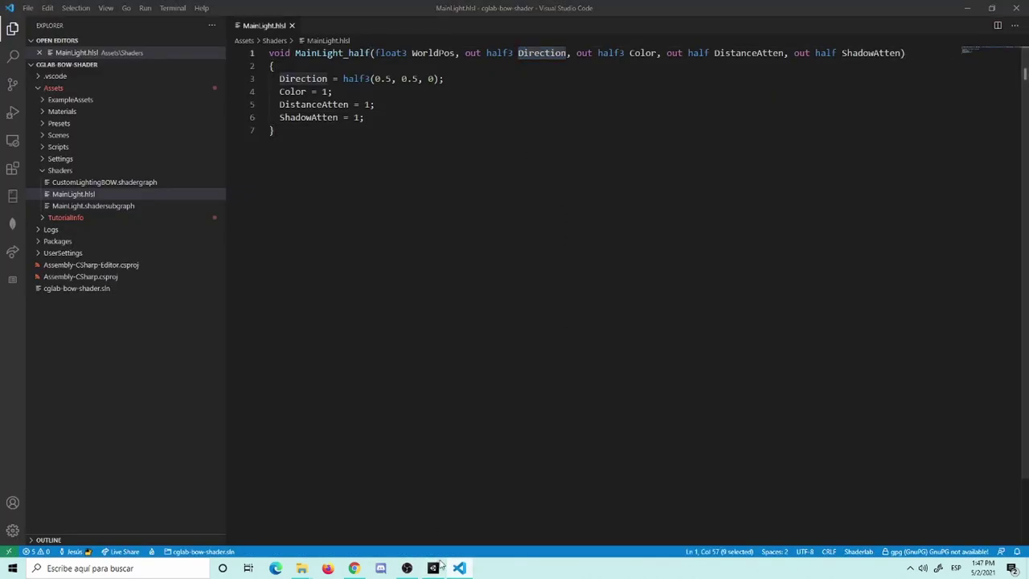
pyautogui.click(867, 200)
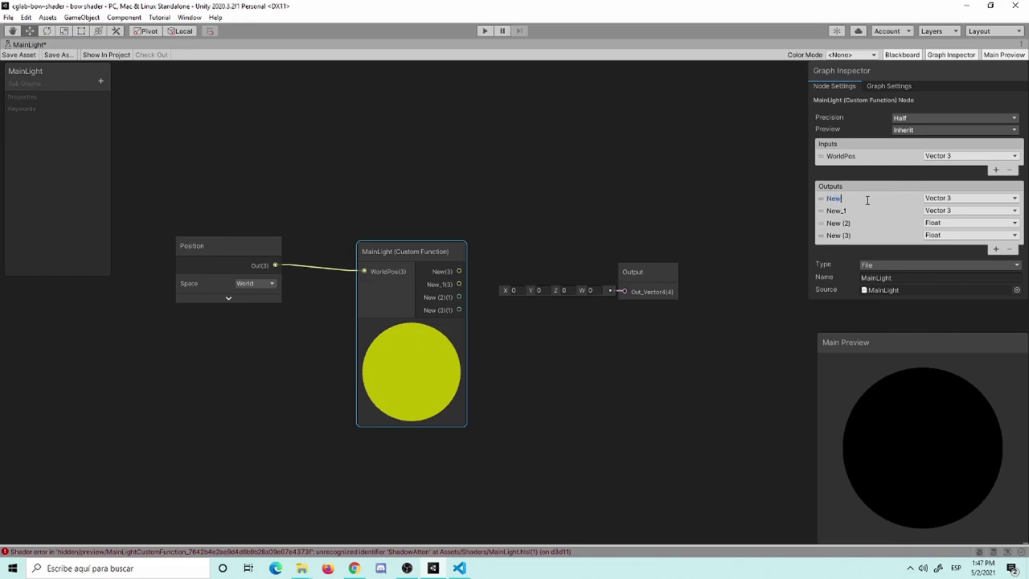
pyautogui.write('Direction')
pyautogui.press('Return')
pyautogui.click(459, 569)
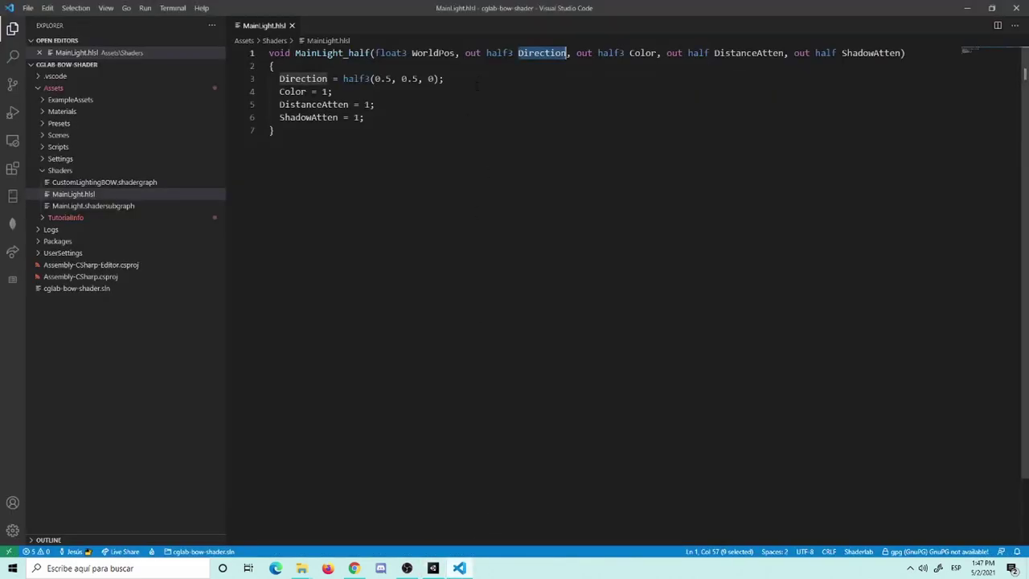
pyautogui.doubleClick(642, 53)
pyautogui.hotkey('ctrl', 'c')
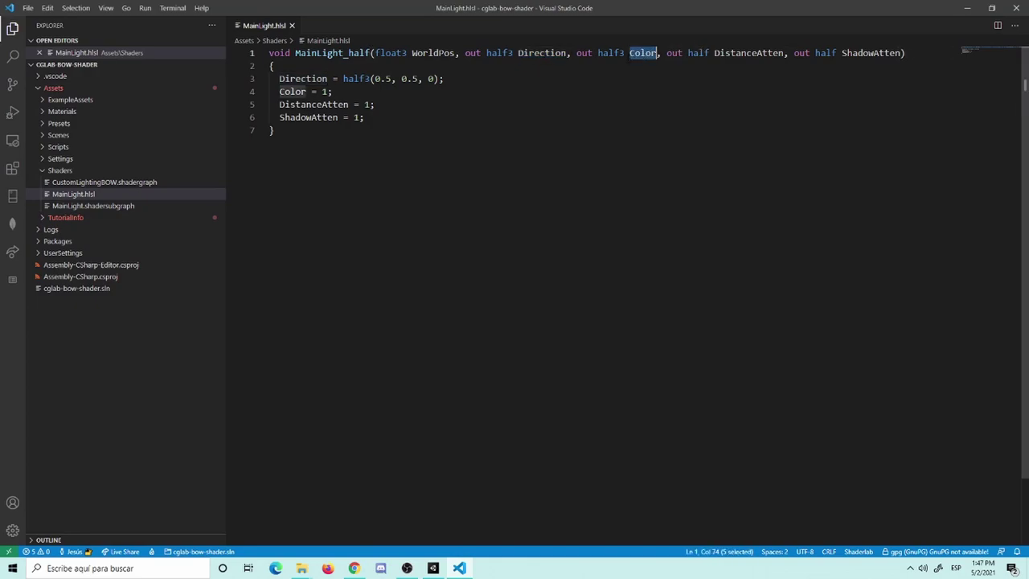
pyautogui.click(433, 568)
pyautogui.click(854, 213)
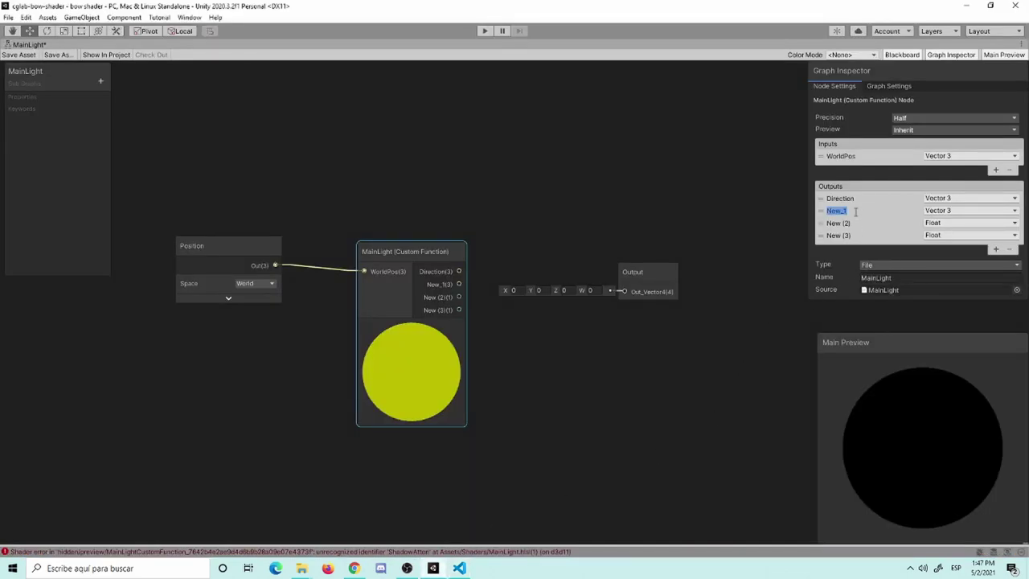
pyautogui.hotkey('ctrl', 'v')
pyautogui.press('Return')
# Name the third and fourth outputs DistanceAtten and ShadowAtten, copied from the HLSL signature.
pyautogui.click(458, 568)
pyautogui.doubleClick(748, 53)
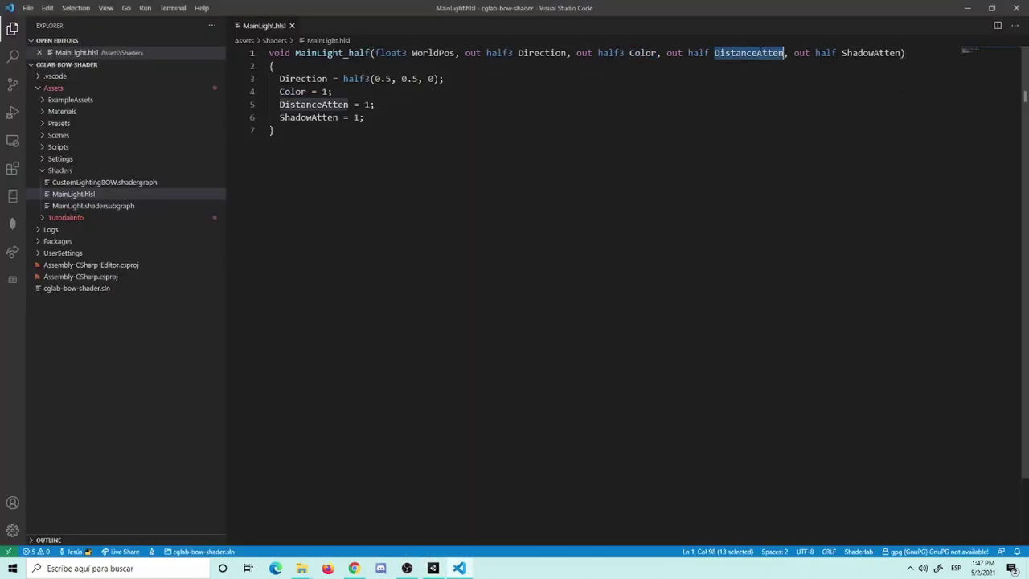
pyautogui.click(433, 567)
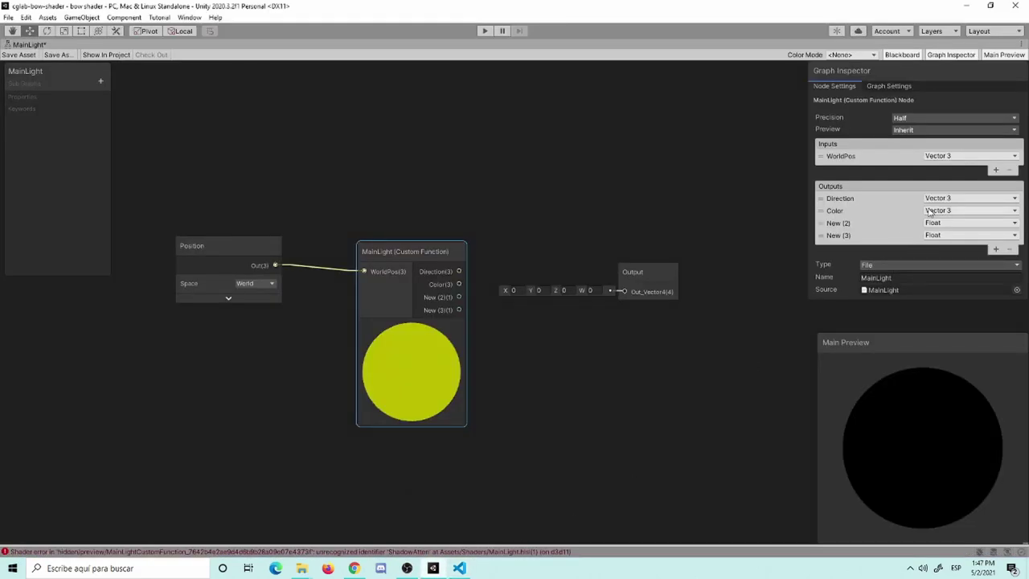
pyautogui.write('DistanceAtten')
pyautogui.press('Return')
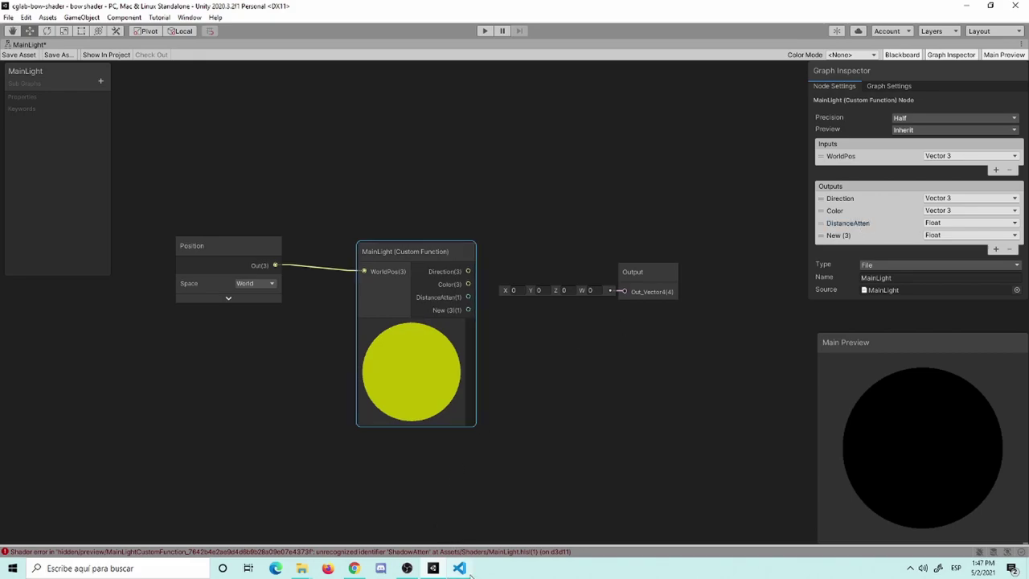
pyautogui.click(459, 567)
pyautogui.doubleClick(869, 53)
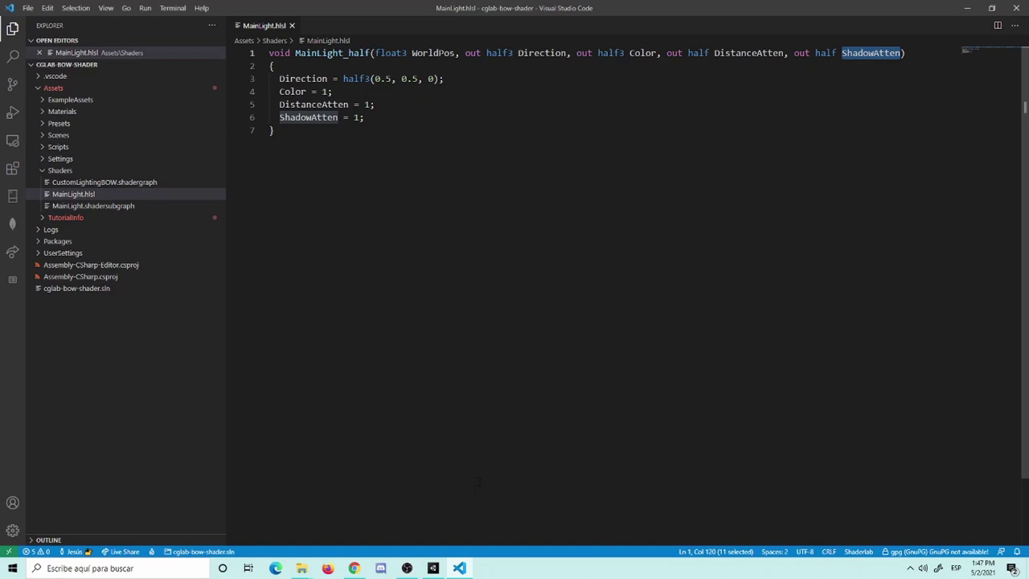
pyautogui.hotkey('alt', 'Tab')
pyautogui.doubleClick(871, 235)
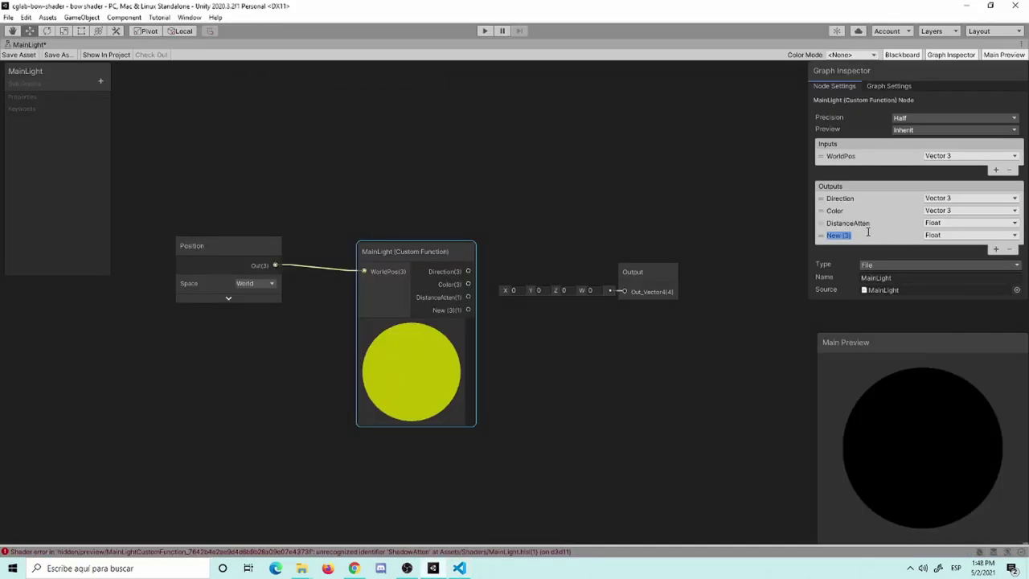
pyautogui.write('ShadowAtten')
pyautogui.press('Return')
# Add three more Float inputs to the sub-graph's Output node.
pyautogui.click(645, 272)
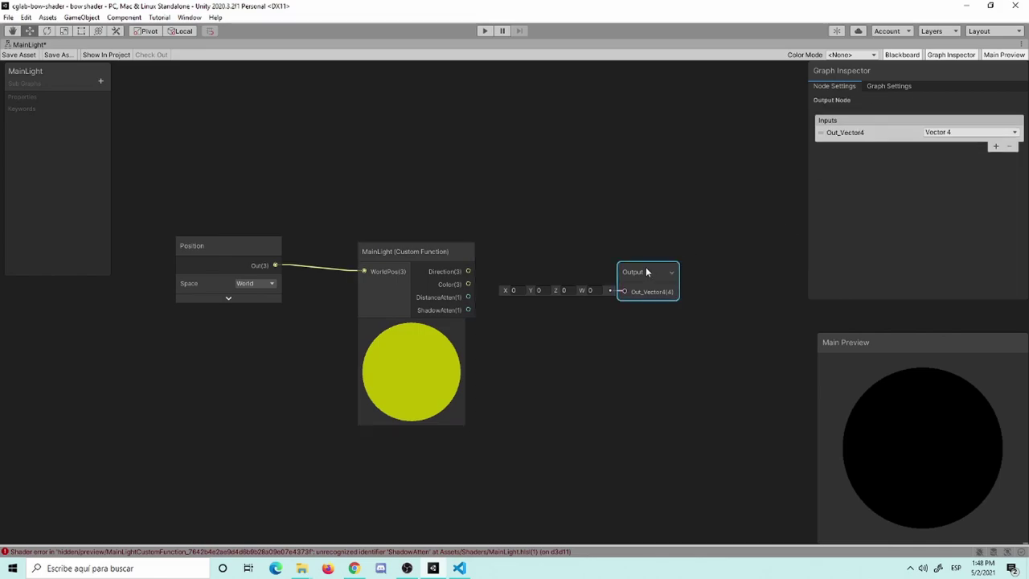
pyautogui.click(995, 147)
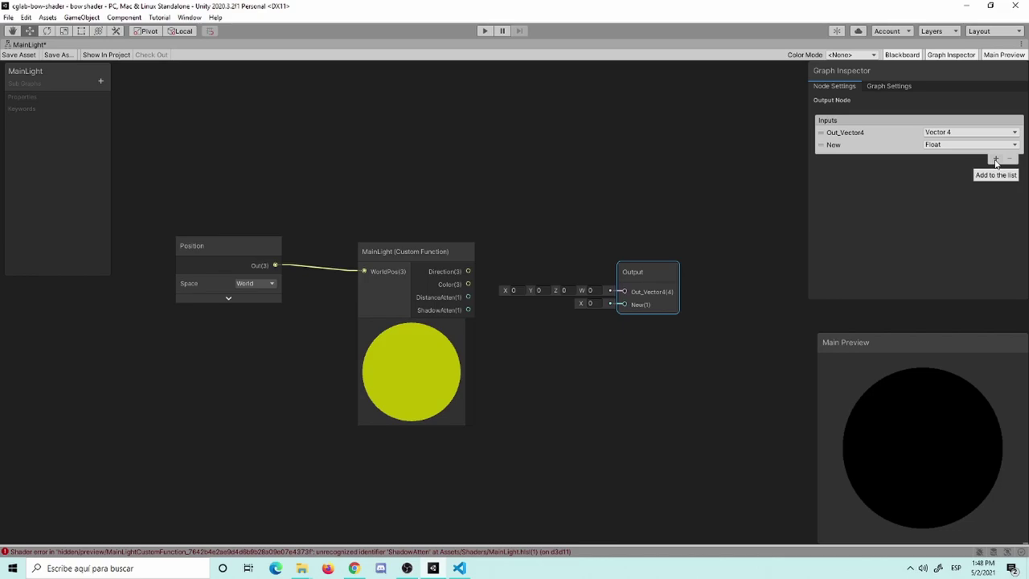
pyautogui.click(995, 160)
pyautogui.click(995, 171)
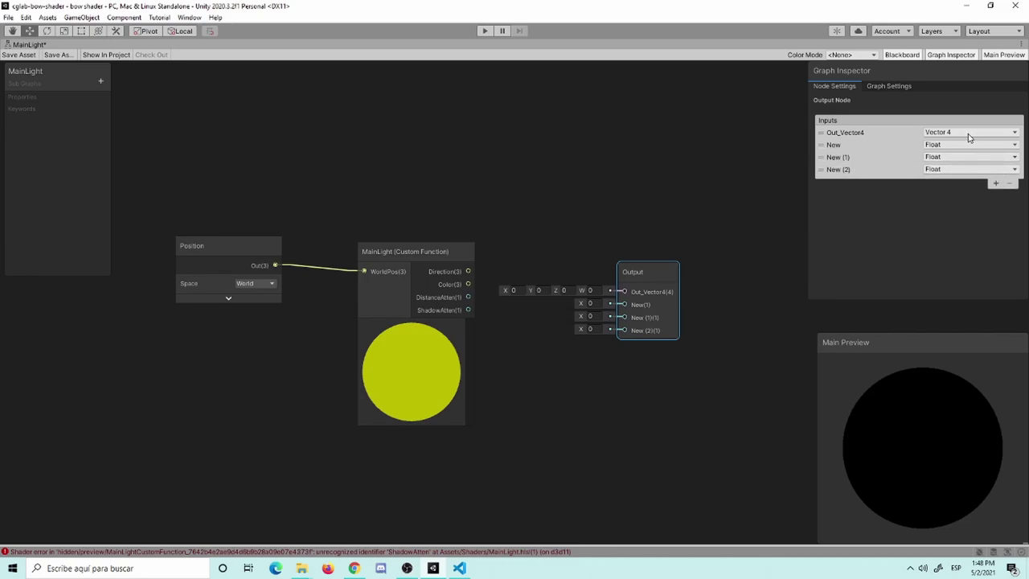
# Change the Out_Vector4 and New outputs to Vector 3.
pyautogui.scroll(-2, 778, 168)
pyautogui.scroll(-2, 715, 166)
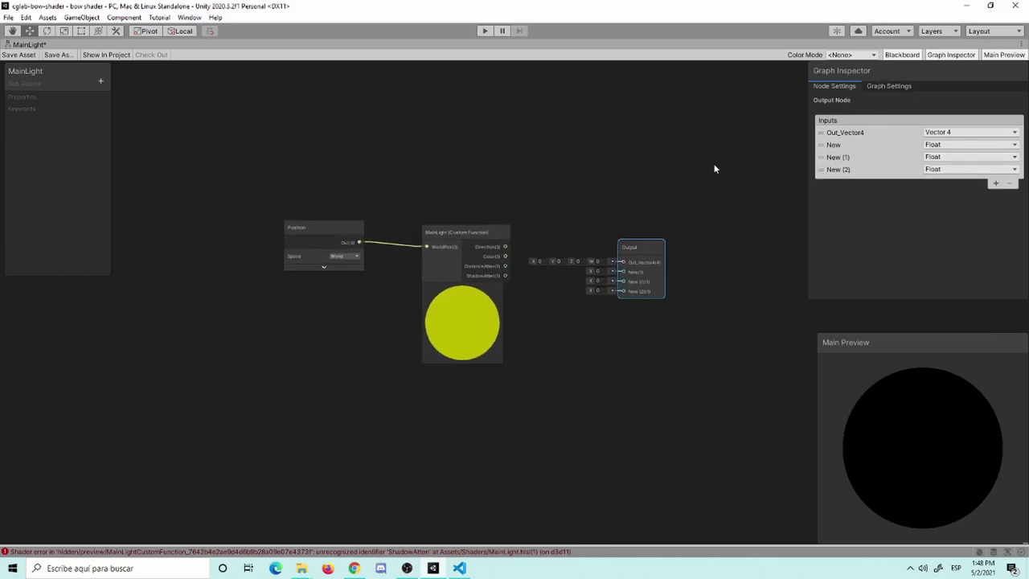
pyautogui.scroll(-1, 719, 120)
pyautogui.scroll(3, 619, 172)
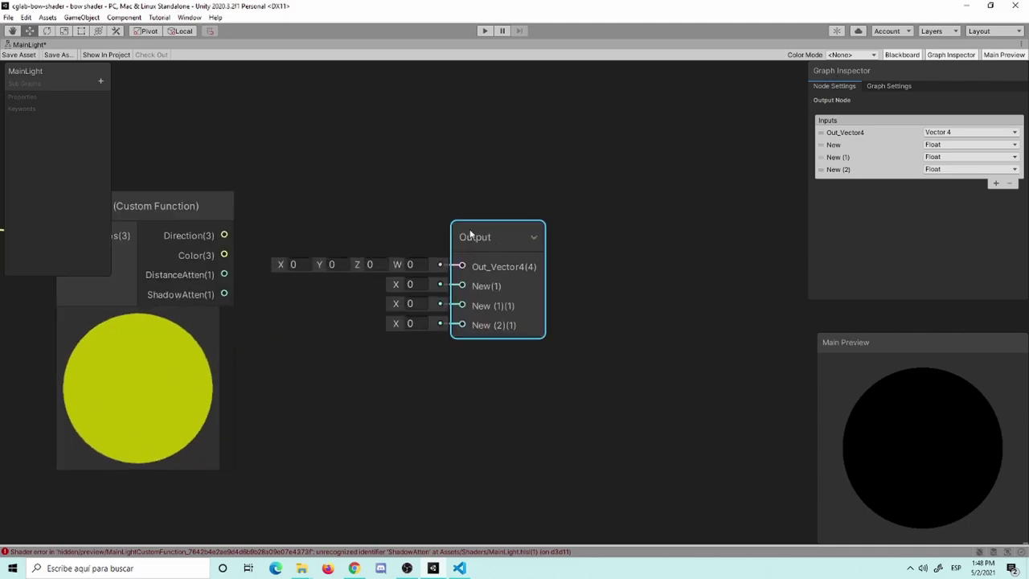
pyautogui.scroll(1, 490, 172)
pyautogui.click(964, 132)
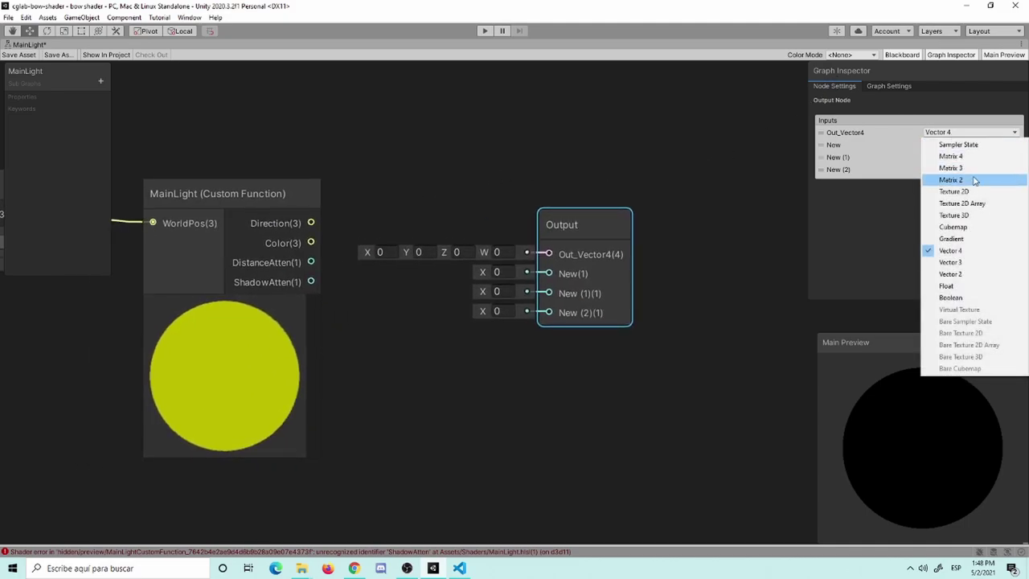
pyautogui.click(961, 262)
pyautogui.click(939, 152)
pyautogui.click(947, 146)
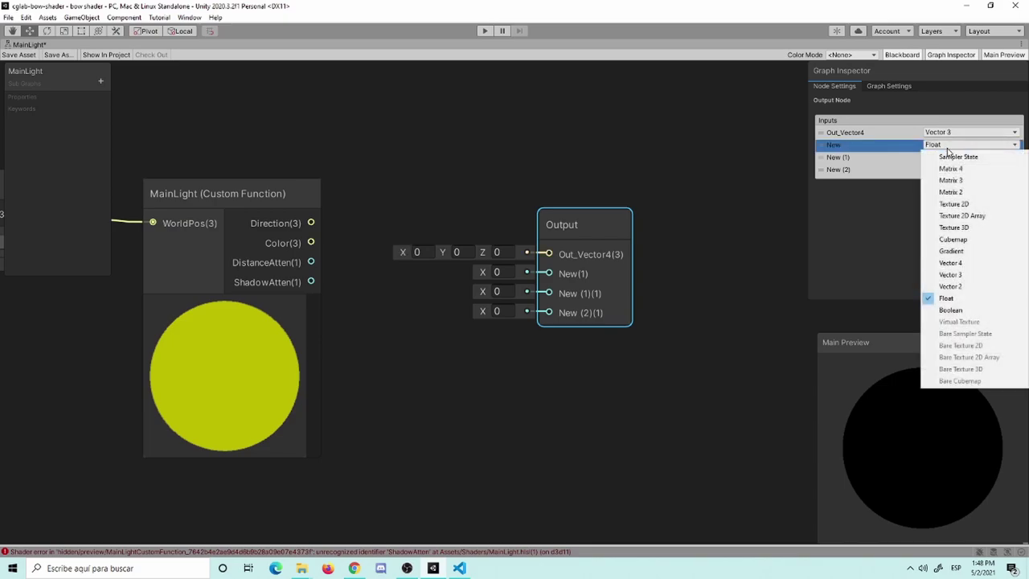
pyautogui.click(973, 275)
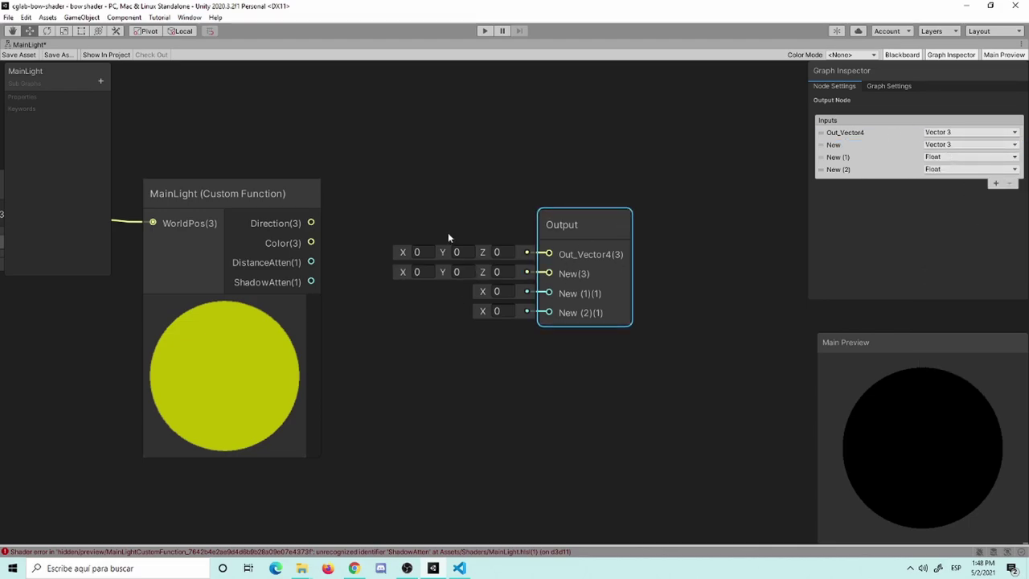
pyautogui.click(256, 223)
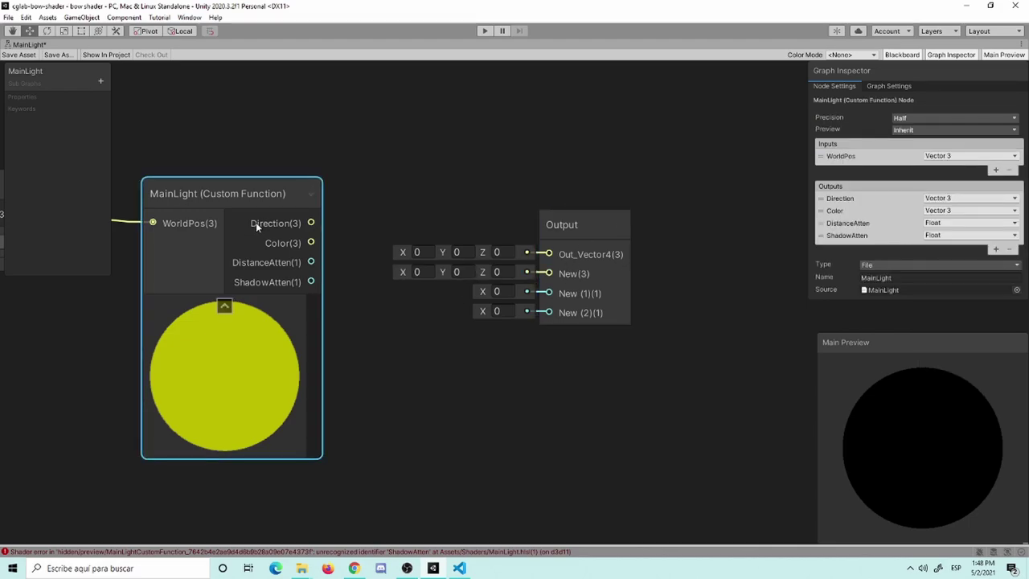
pyautogui.click(585, 226)
# Rename the Output node's Out_Vector4 to Direction and New to Color.
pyautogui.click(458, 565)
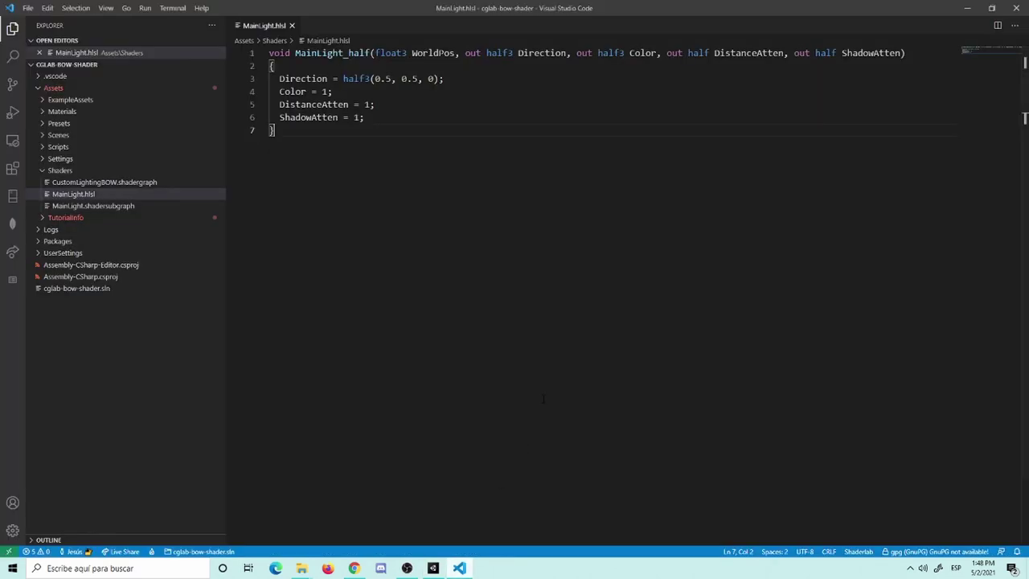
pyautogui.moveTo(269, 53); pyautogui.dragTo(427, 52)
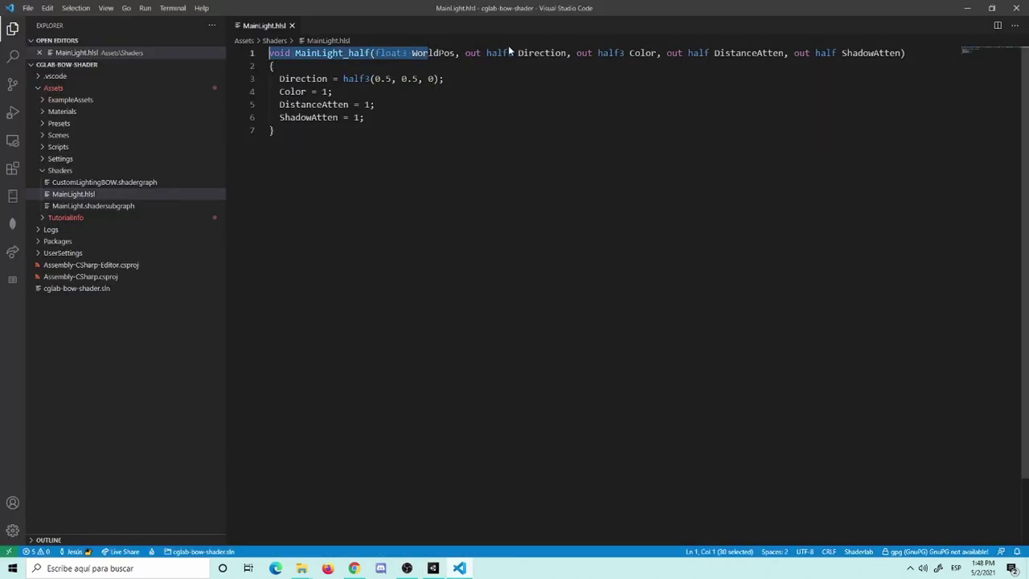
pyautogui.doubleClick(541, 53)
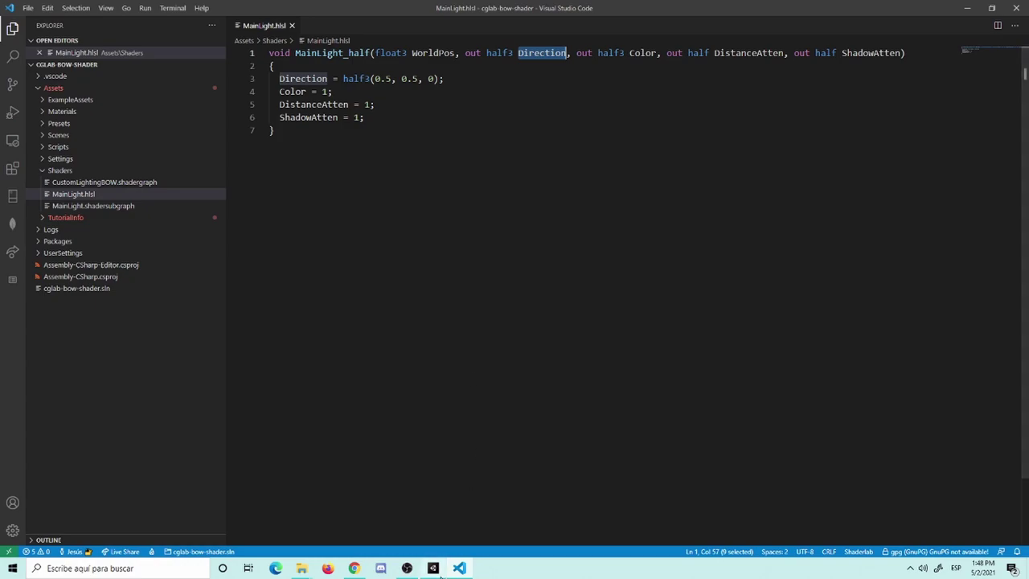
pyautogui.click(432, 567)
pyautogui.doubleClick(876, 132)
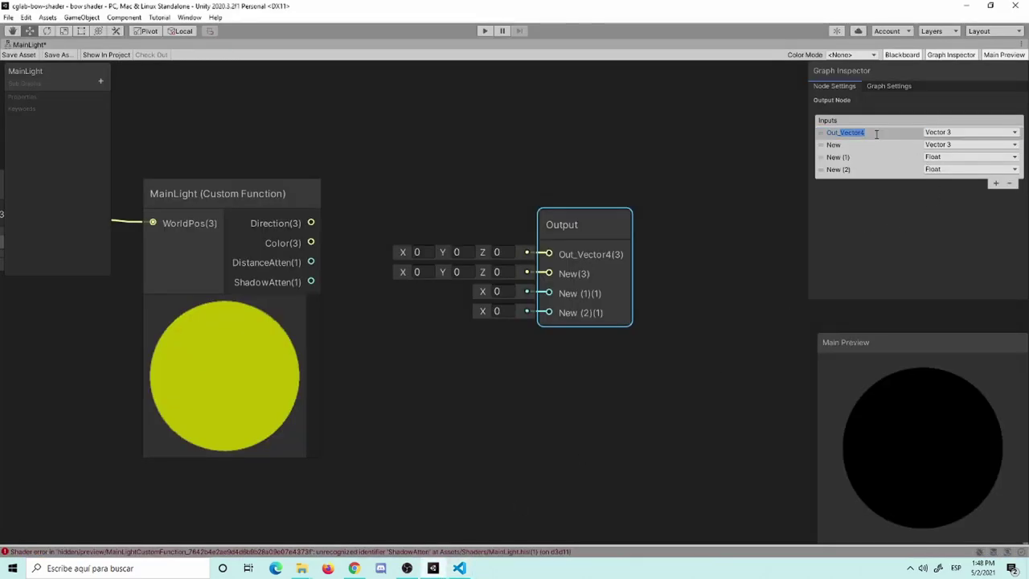
pyautogui.write('Direction')
pyautogui.press('Return')
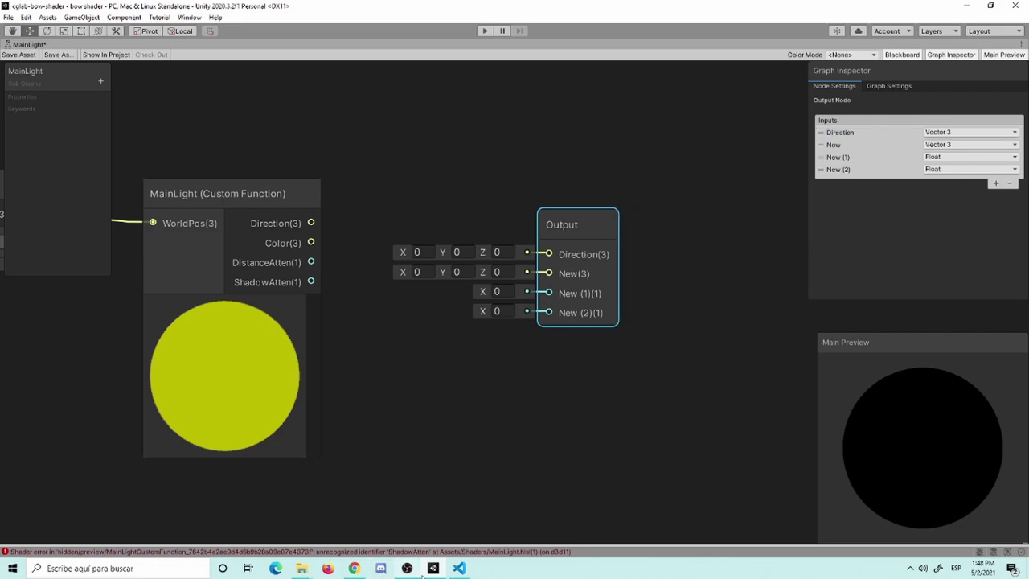
pyautogui.click(458, 567)
pyautogui.doubleClick(642, 52)
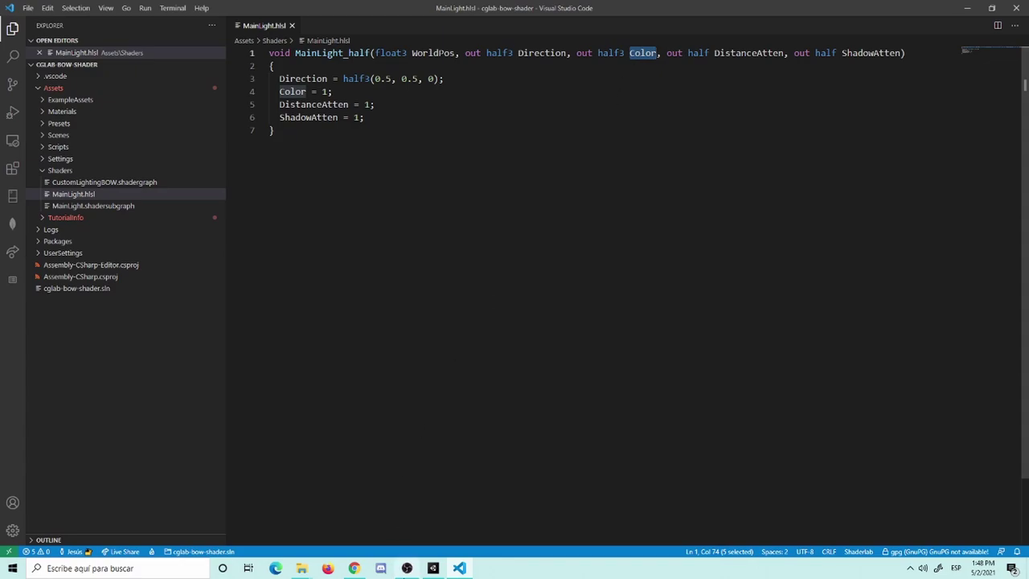
pyautogui.click(433, 567)
pyautogui.press('BackSpace')
pyautogui.press('BackSpace')
pyautogui.press('BackSpace')
pyautogui.write('Color')
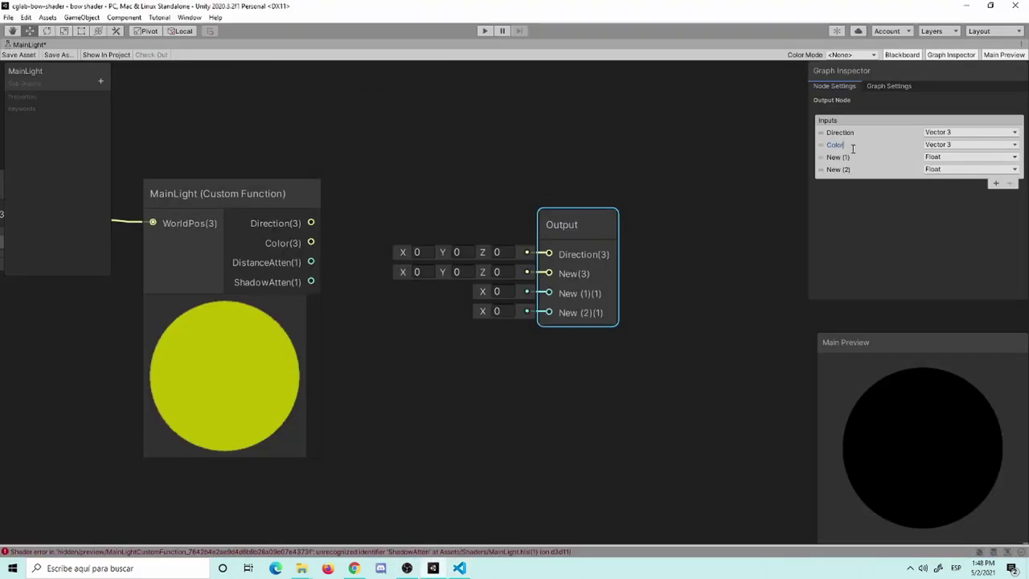
pyautogui.press('Return')
# Rename New (1) to DistanceAtten and New (2) to ShadowAtten.
pyautogui.click(459, 567)
pyautogui.moveTo(714, 53); pyautogui.dragTo(783, 53)
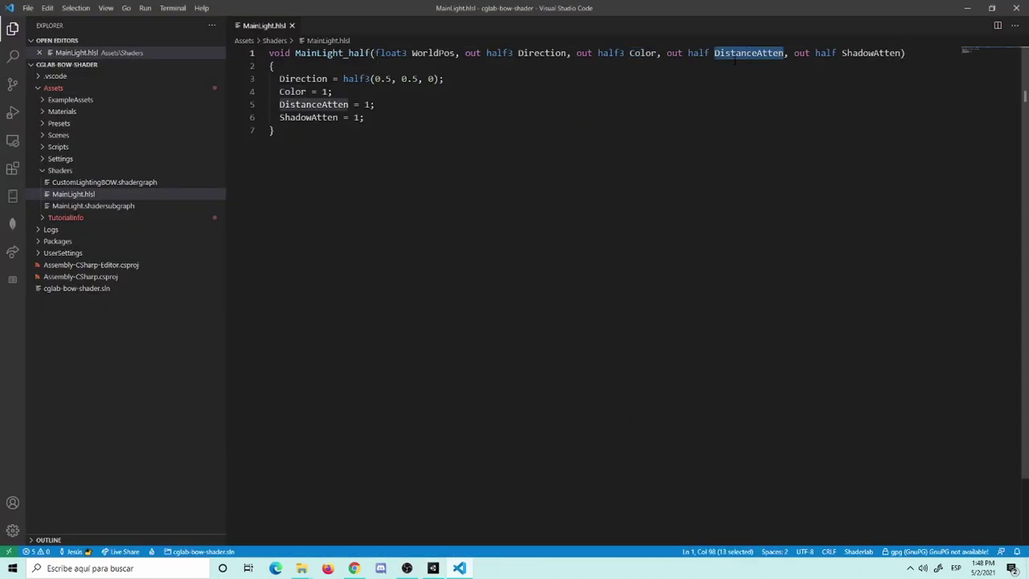
pyautogui.hotkey('alt', 'Tab')
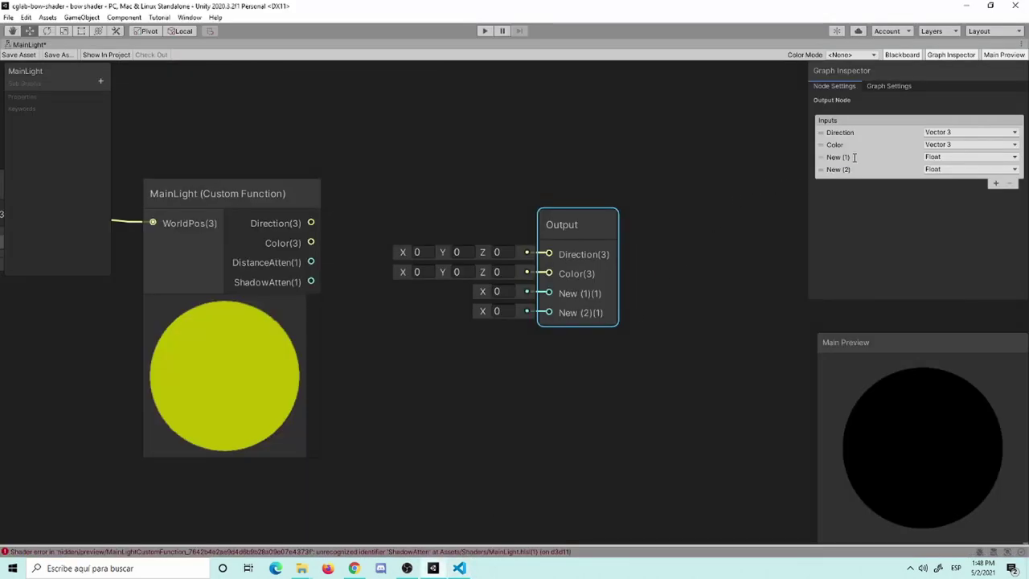
pyautogui.doubleClick(853, 158)
pyautogui.write('DistanceAtten')
pyautogui.press('Return')
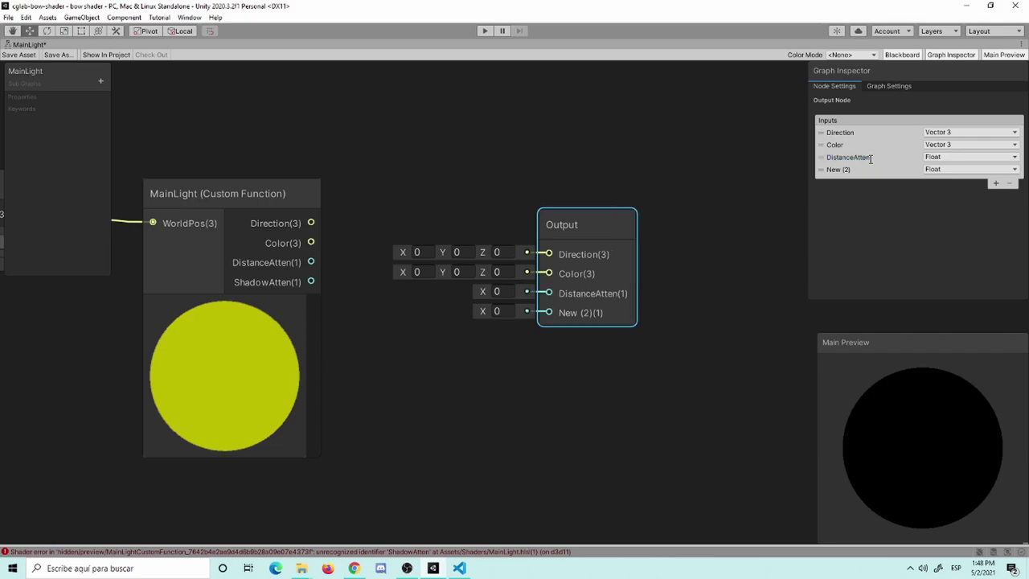
pyautogui.click(458, 567)
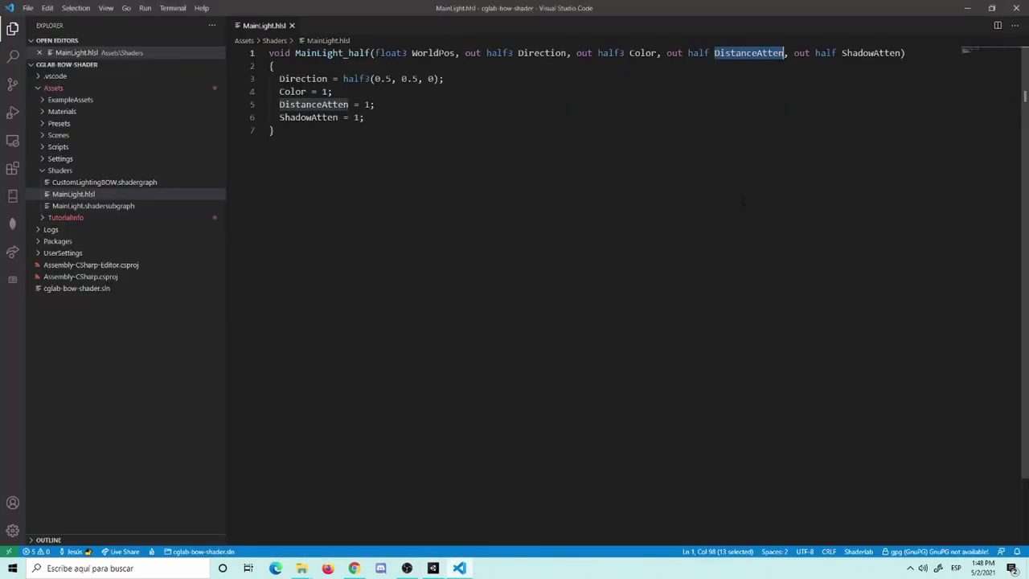
pyautogui.doubleClick(864, 53)
pyautogui.hotkey('ctrl', 'c')
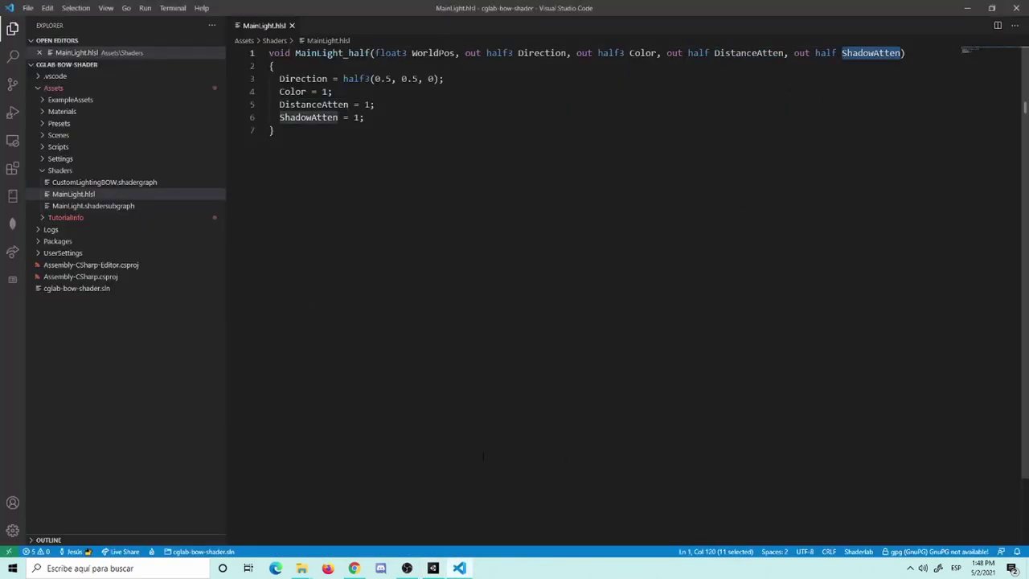
pyautogui.hotkey('alt', 'Tab')
pyautogui.click(874, 172)
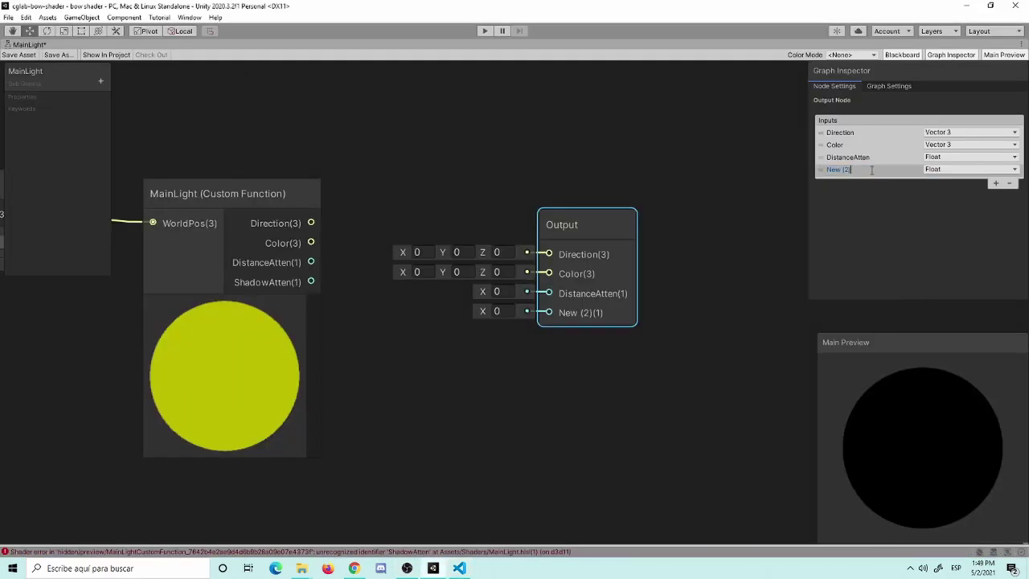
pyautogui.click(875, 172)
pyautogui.hotkey('ctrl', 'v')
pyautogui.press('Return')
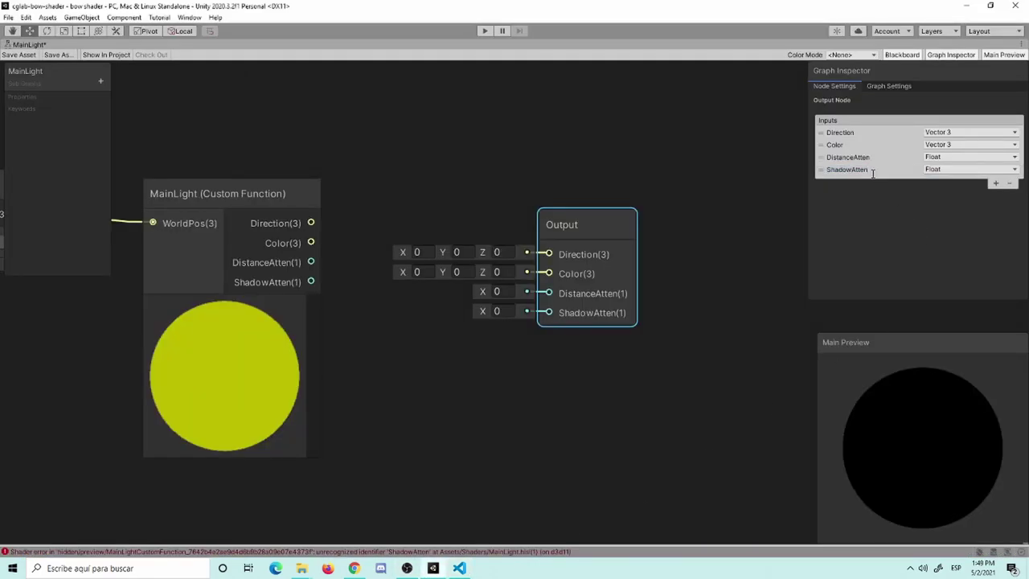
# Connect MainLight's Direction, Color, DistanceAtten and ShadowAtten ports to the matching Output inputs.
pyautogui.moveTo(311, 223); pyautogui.dragTo(549, 254)
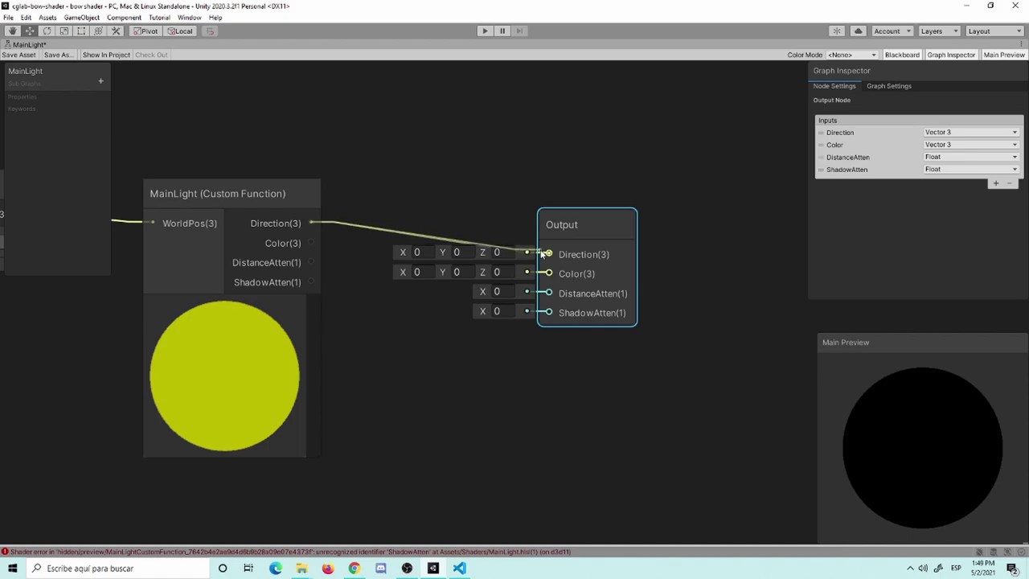
pyautogui.moveTo(310, 242); pyautogui.dragTo(549, 274)
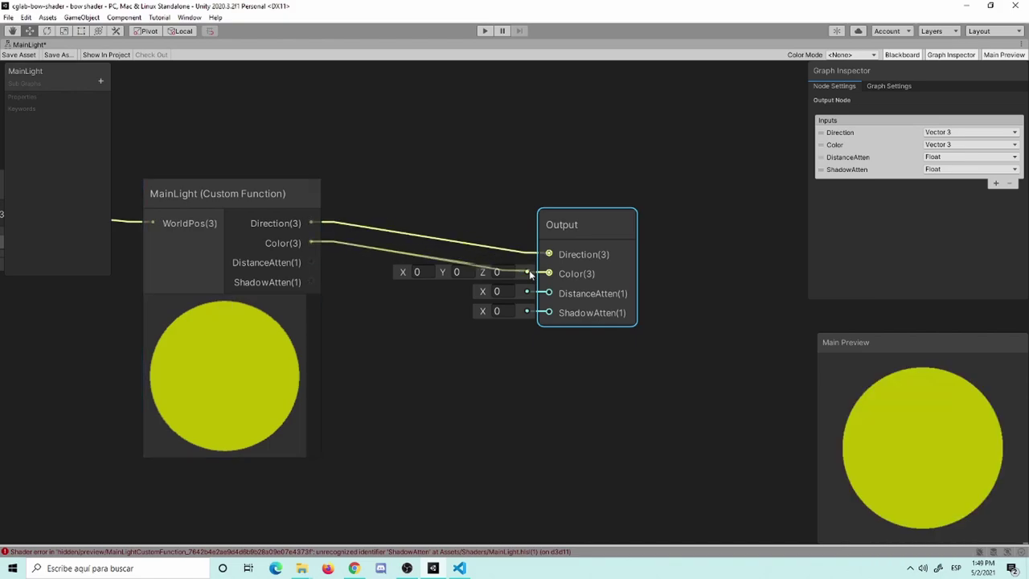
pyautogui.moveTo(347, 268); pyautogui.dragTo(549, 293)
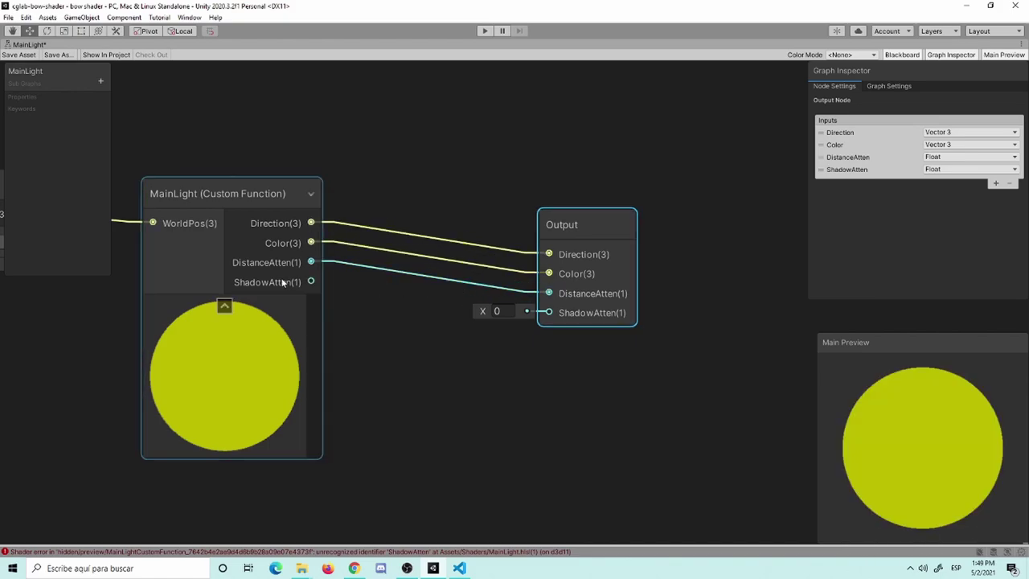
pyautogui.moveTo(311, 281); pyautogui.dragTo(549, 311)
pyautogui.moveTo(575, 235); pyautogui.dragTo(488, 209)
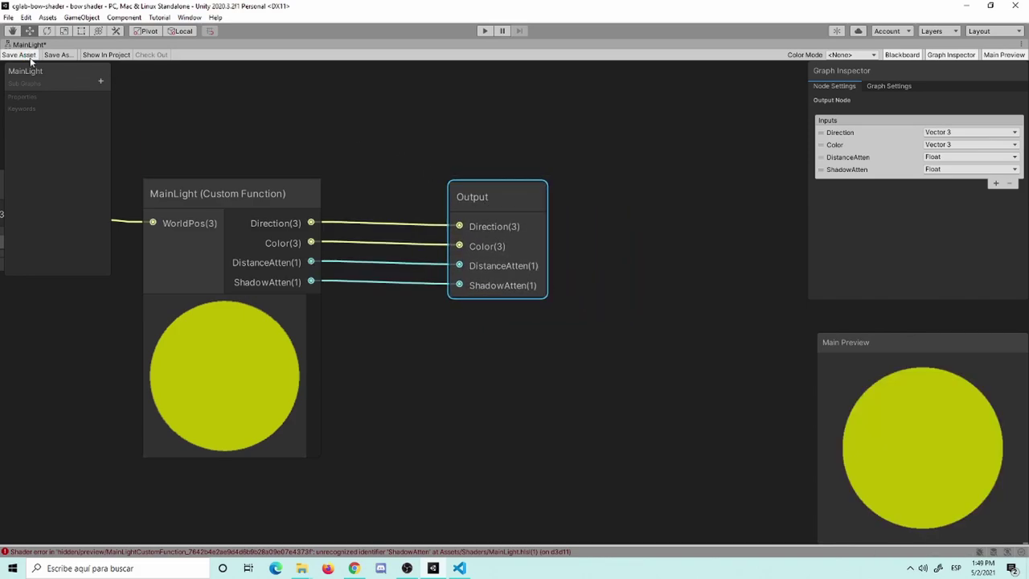
# Restore the docked editor layout and open the CustomLightingBOW shader graph.
pyautogui.scroll(-2, 364, 167)
pyautogui.moveTo(364, 167); pyautogui.dragTo(518, 180, button='middle')
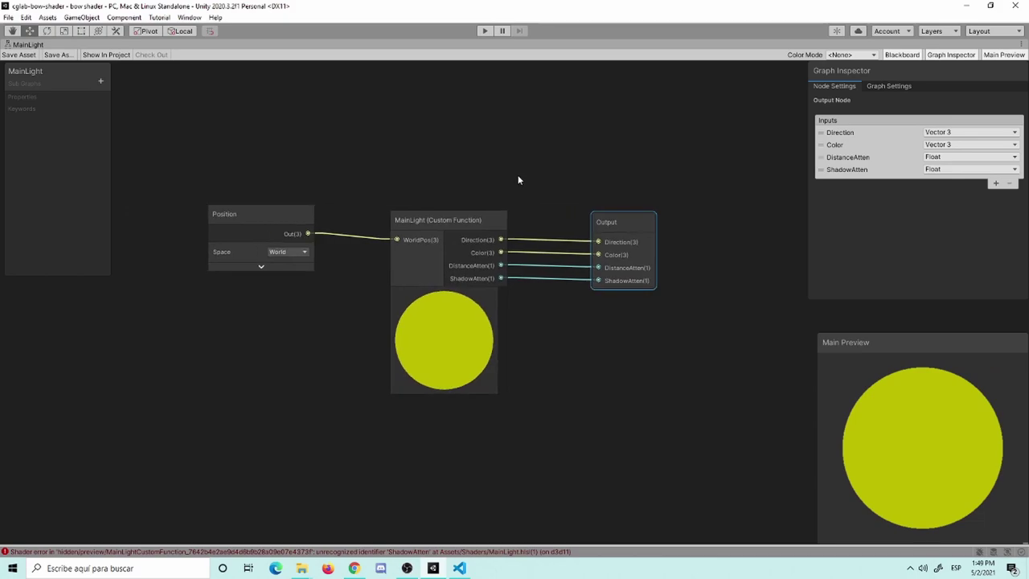
pyautogui.hotkey('shift', 'space')
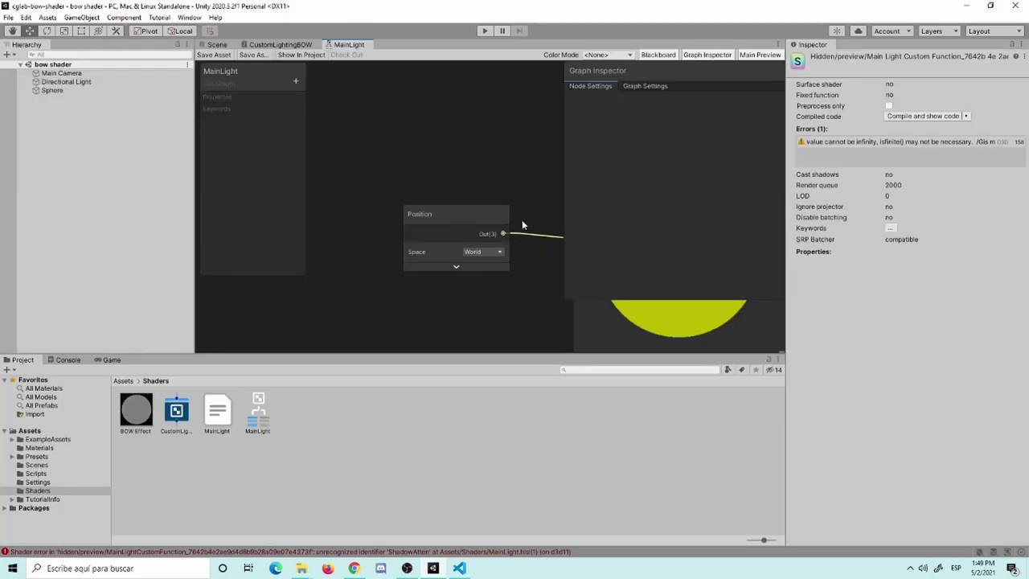
pyautogui.moveTo(511, 179); pyautogui.dragTo(358, 128, button='middle')
pyautogui.scroll(-3, 418, 131)
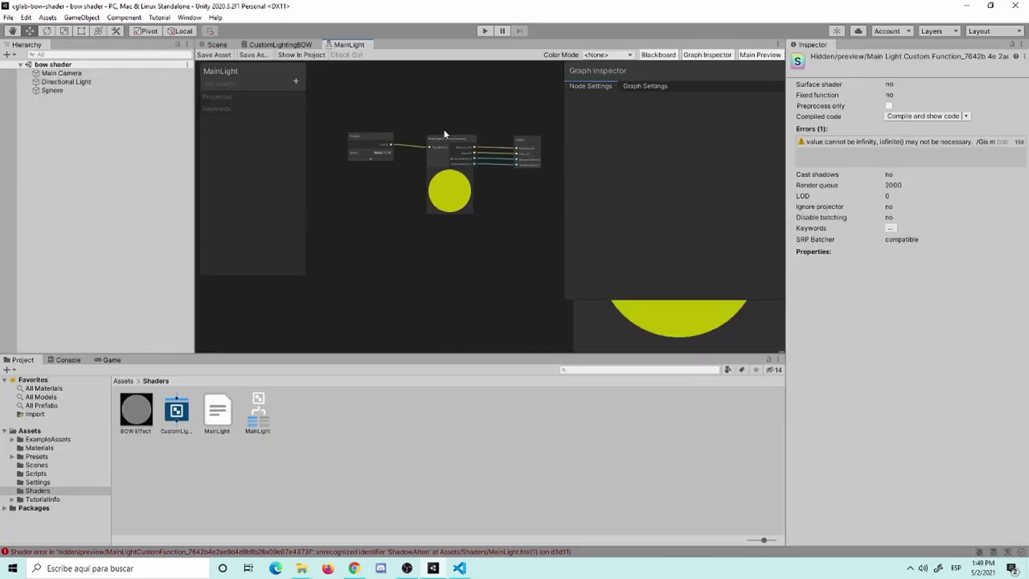
pyautogui.doubleClick(176, 411)
# Add the MainLight sub-graph node to CustomLightingBOW and place it at the lower left.
pyautogui.hotkey('shift', 'space')
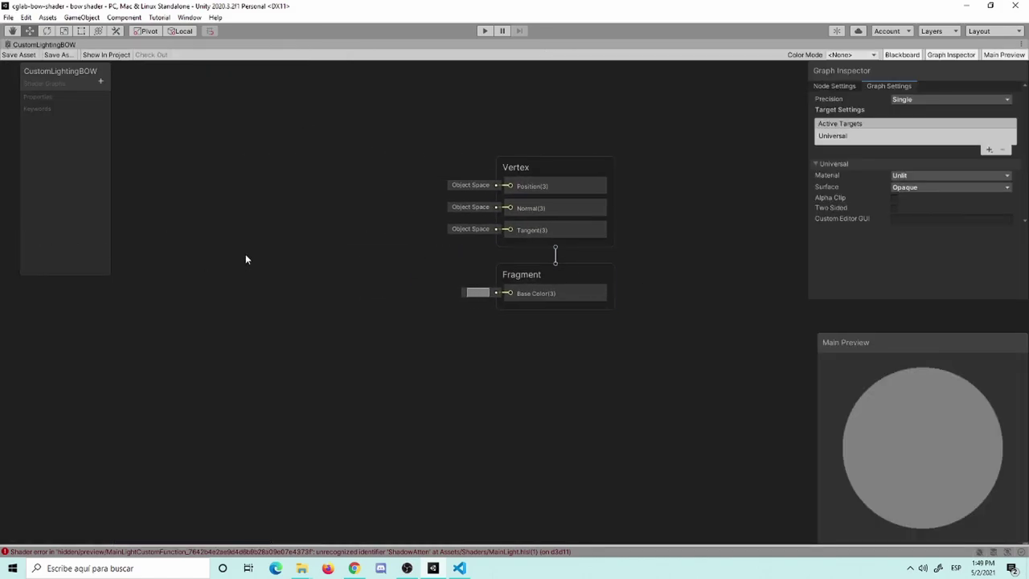
pyautogui.press('space')
pyautogui.write('main')
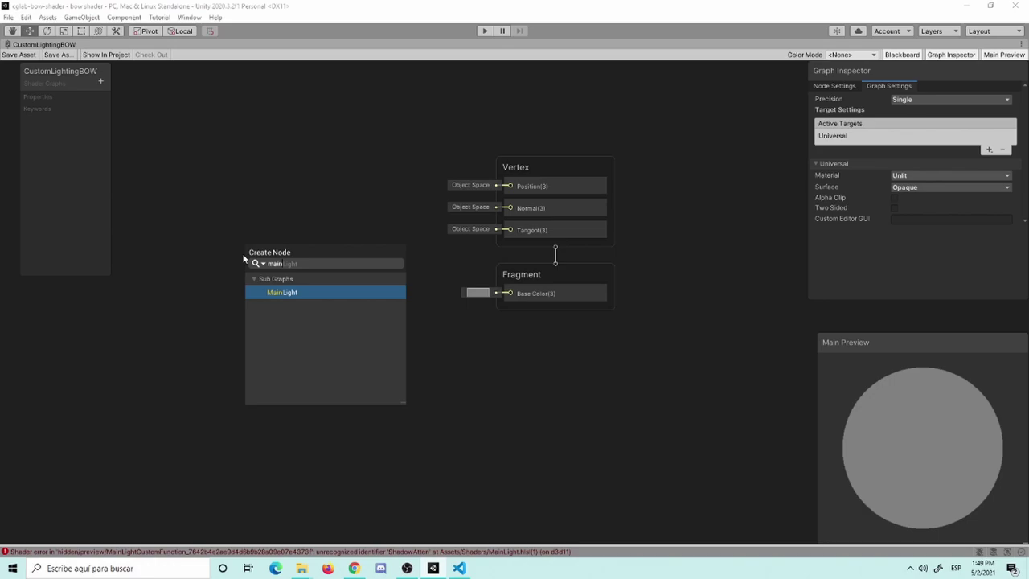
pyautogui.press('Return')
pyautogui.scroll(2, 308, 210)
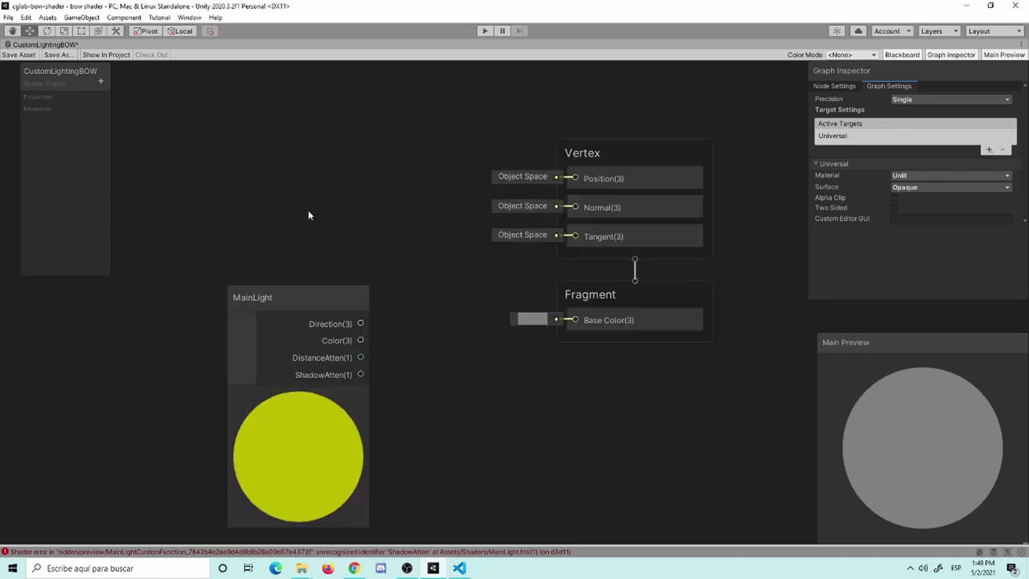
pyautogui.scroll(2, 308, 210)
pyautogui.moveTo(353, 329); pyautogui.dragTo(99, 360)
pyautogui.scroll(-3, 228, 347)
pyautogui.click(185, 333)
pyautogui.moveTo(184, 332); pyautogui.dragTo(414, 294, button='middle')
# Add a Normal Vector node above MainLight and collapse both node previews.
pyautogui.press('space')
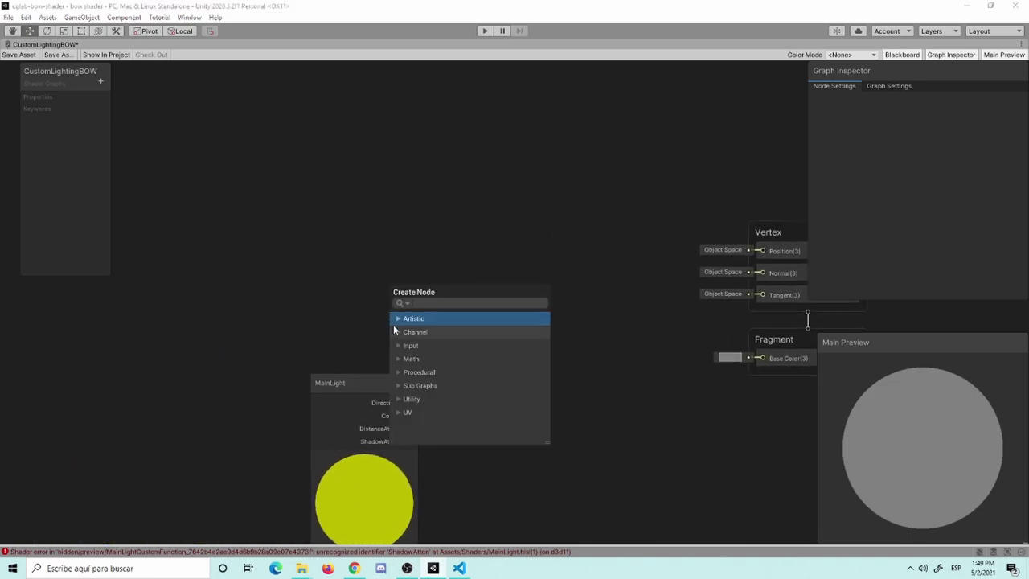
pyautogui.write('norma')
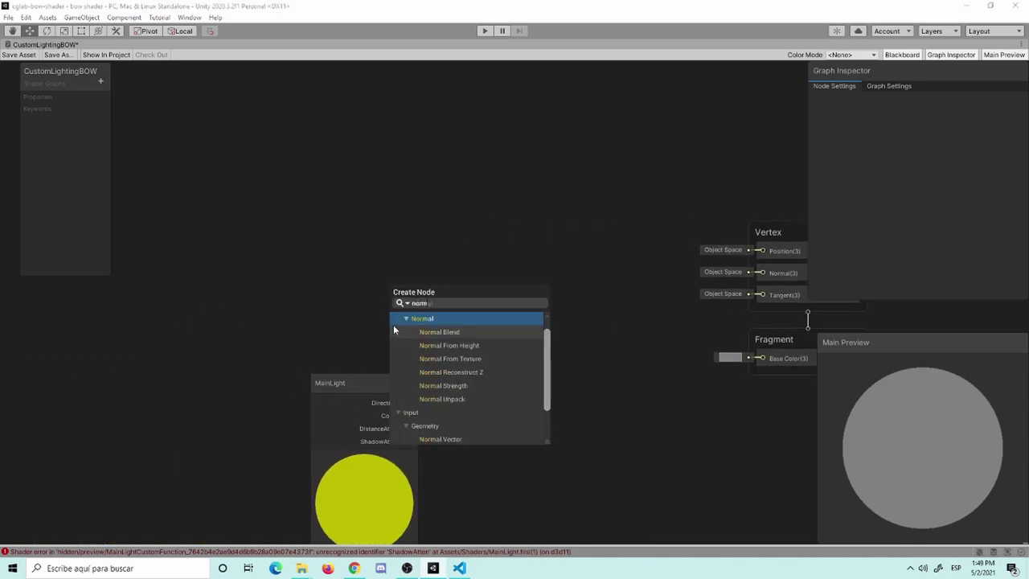
pyautogui.write('l ve')
pyautogui.press('Return')
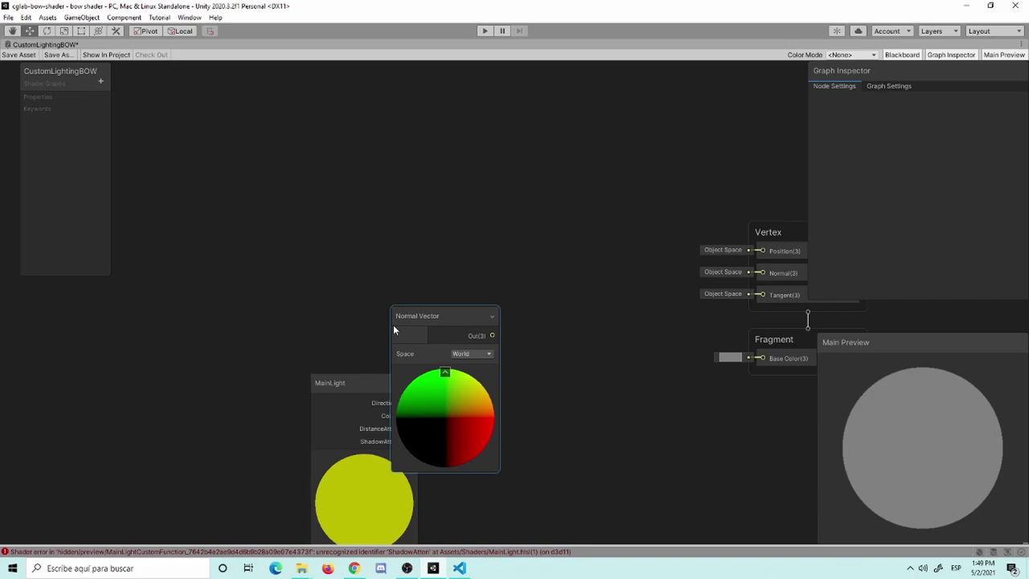
pyautogui.click(445, 373)
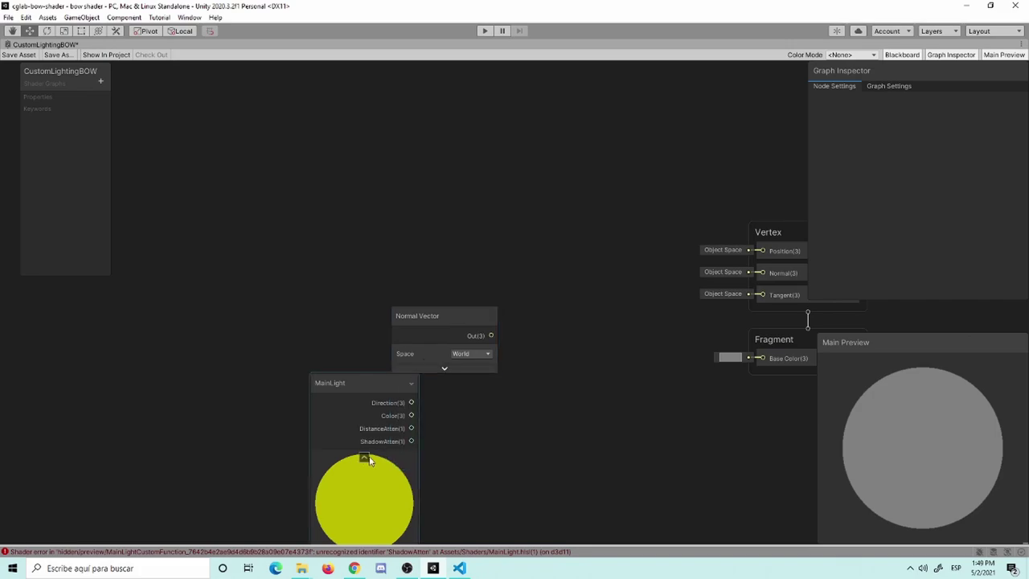
pyautogui.moveTo(405, 316); pyautogui.dragTo(352, 270)
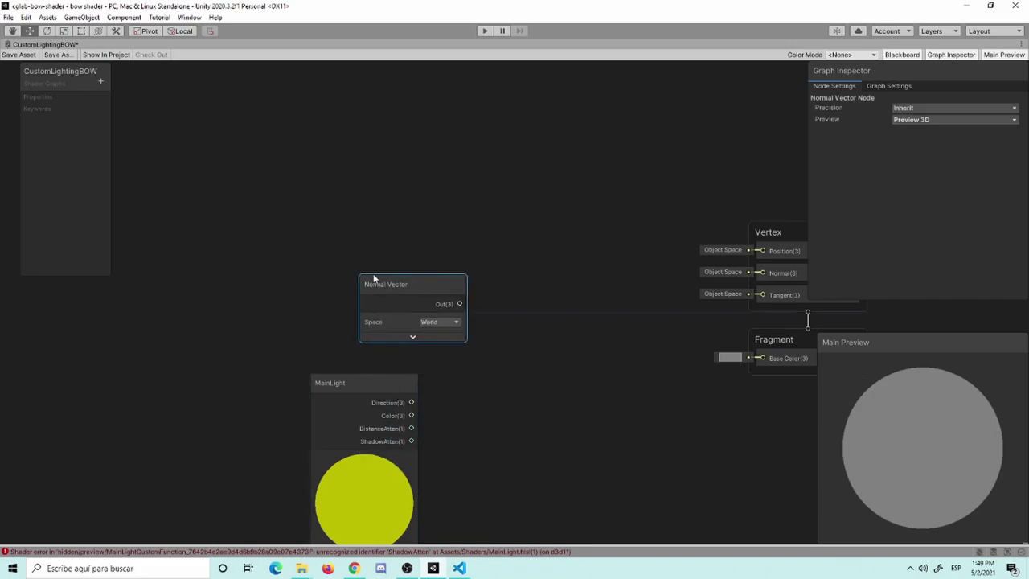
pyautogui.click(364, 458)
pyautogui.moveTo(351, 406); pyautogui.dragTo(384, 425)
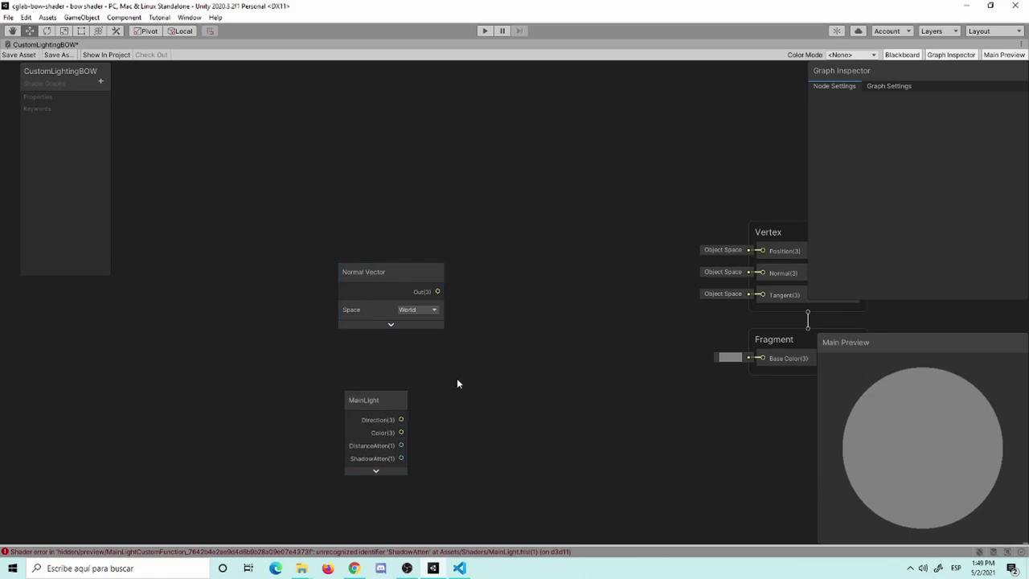
pyautogui.press('space')
# Create a Dot Product node taking the world Normal Vector as A and MainLight Direction as B.
pyautogui.write('dot')
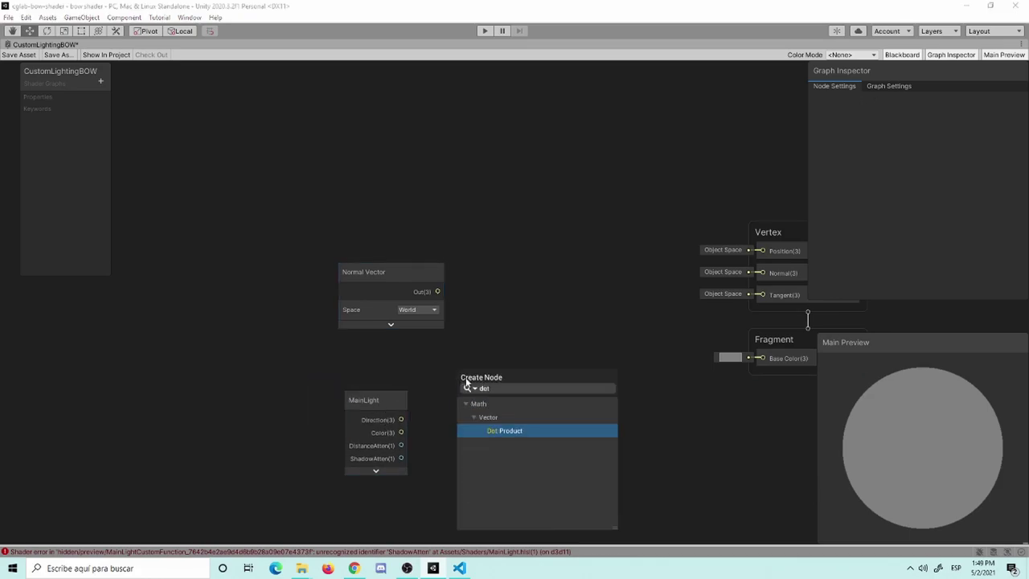
pyautogui.press('Return')
pyautogui.scroll(2, 465, 377)
pyautogui.moveTo(482, 401); pyautogui.dragTo(520, 309)
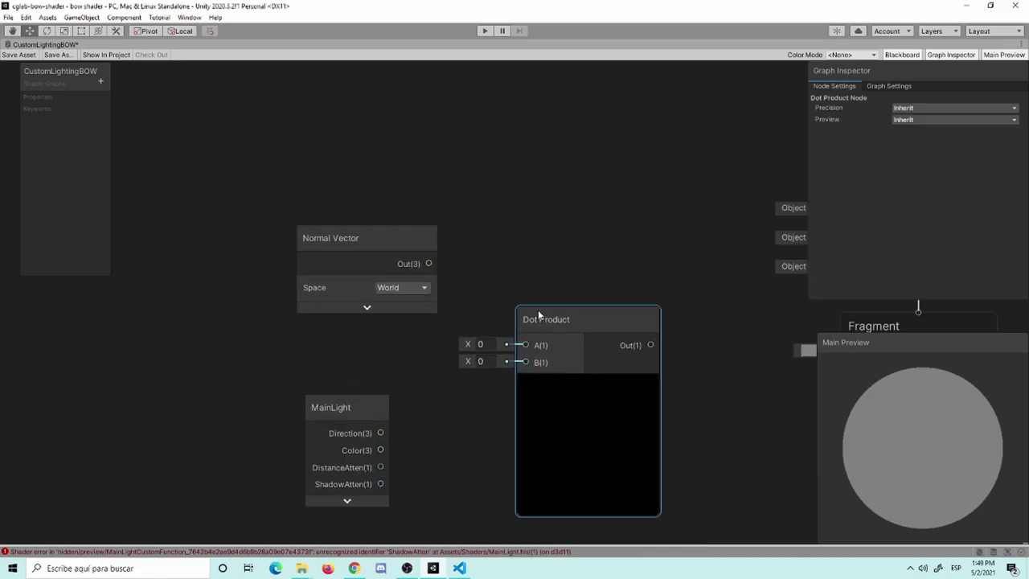
pyautogui.click(420, 262)
pyautogui.moveTo(427, 262); pyautogui.dragTo(505, 335)
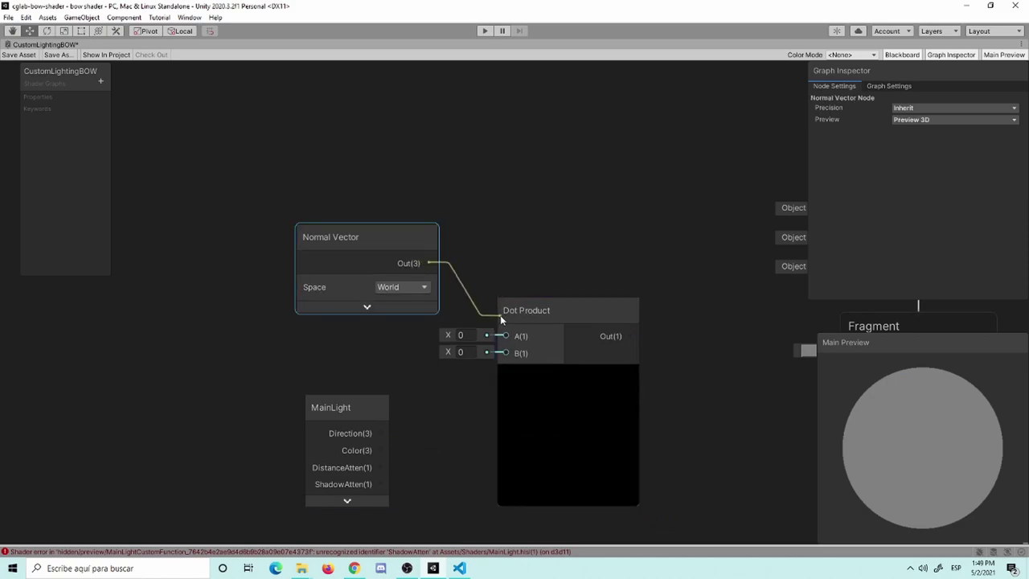
pyautogui.moveTo(380, 432); pyautogui.dragTo(505, 353)
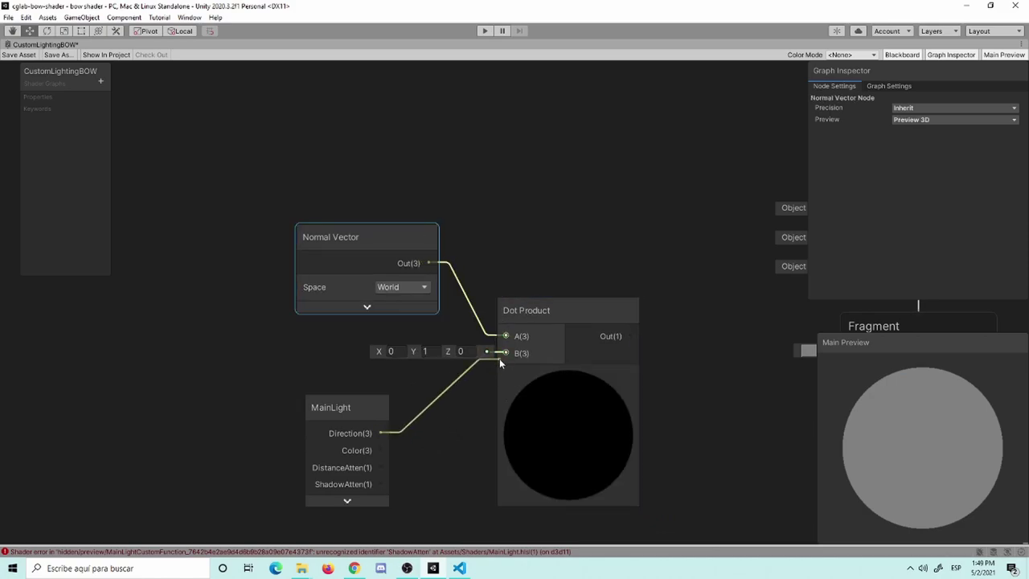
# Feed the dot product into Fragment Base Color and save the shader graph.
pyautogui.scroll(-1, 691, 414)
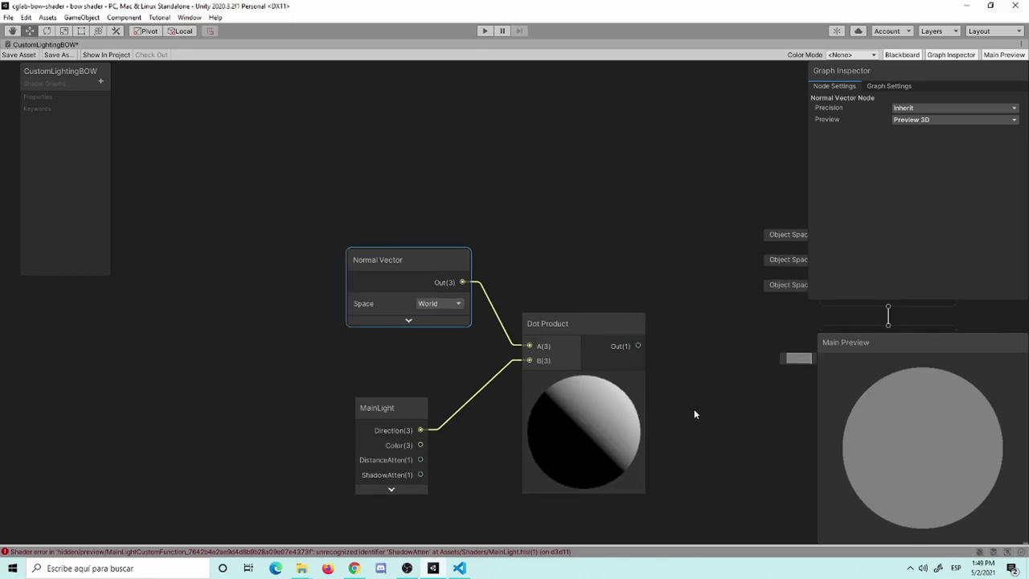
pyautogui.moveTo(695, 411); pyautogui.dragTo(498, 390, button='middle')
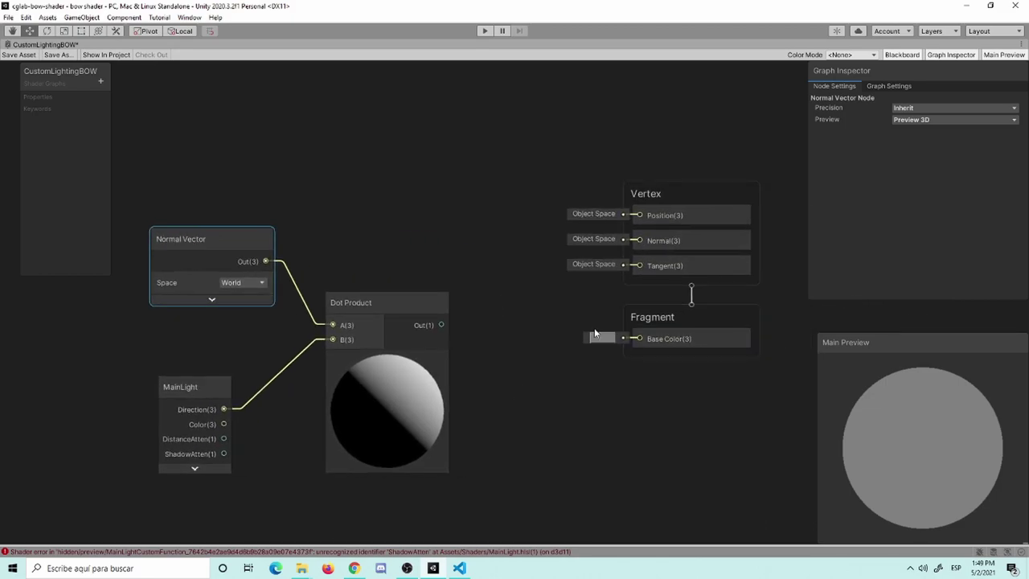
pyautogui.moveTo(441, 325); pyautogui.dragTo(624, 339)
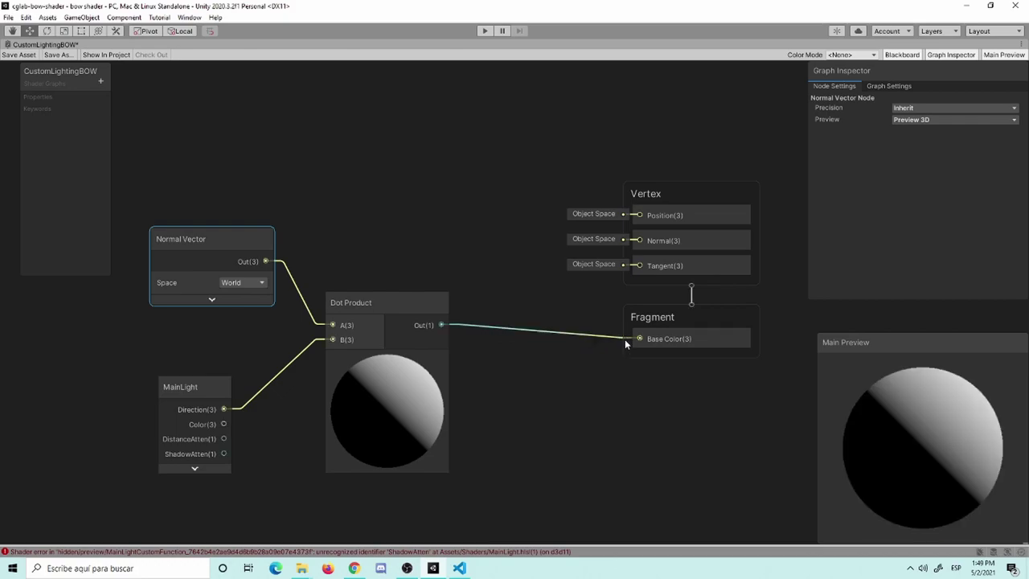
pyautogui.click(29, 55)
pyautogui.click(458, 567)
pyautogui.moveTo(375, 132); pyautogui.dragTo(279, 78)
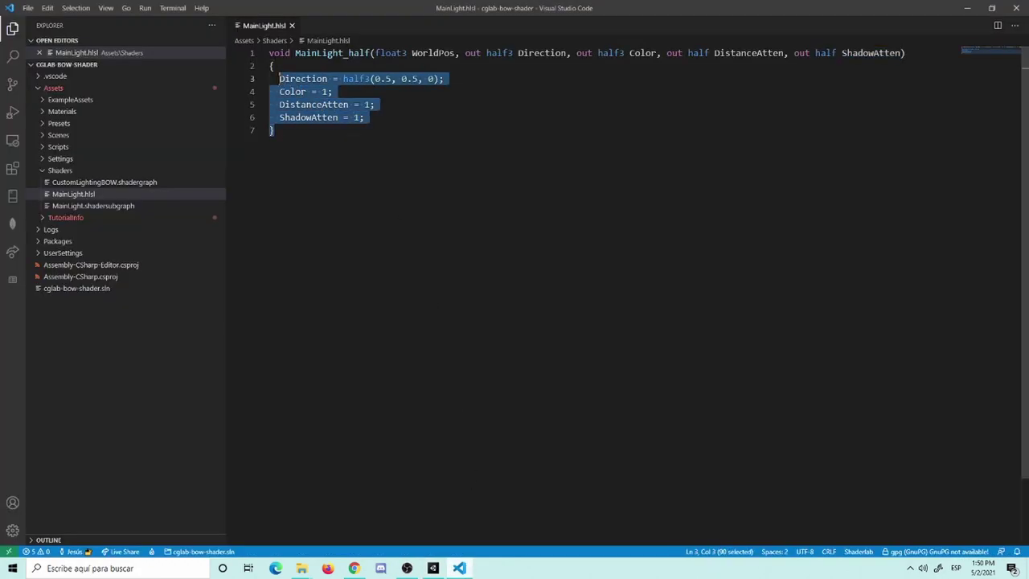
pyautogui.click(390, 113)
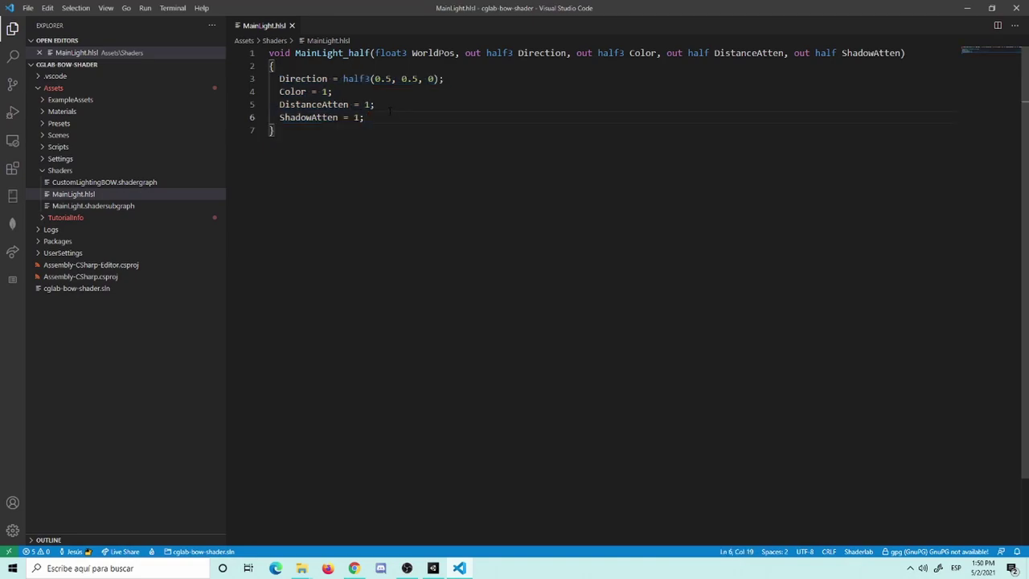
pyautogui.click(432, 567)
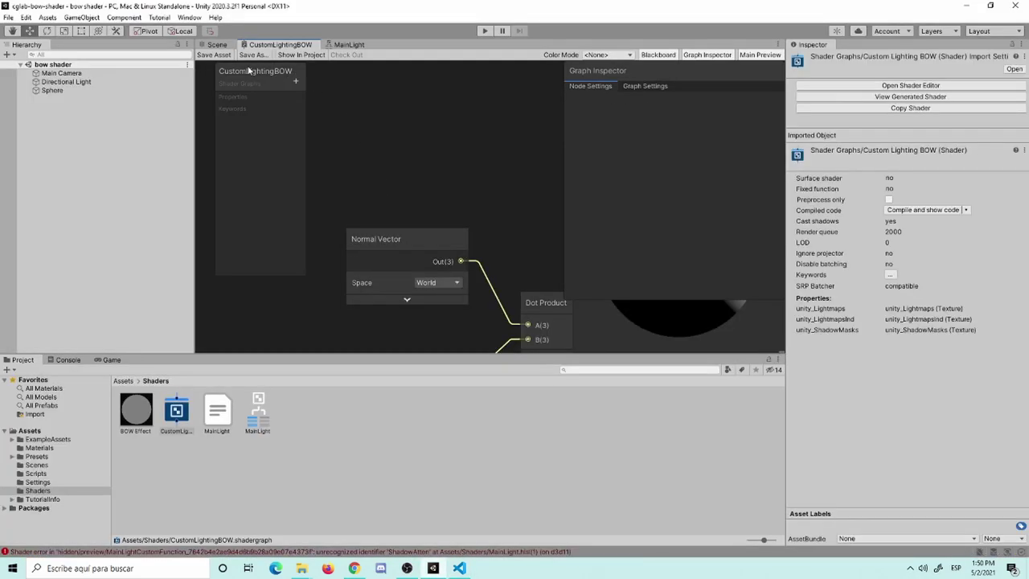
# Switch the Directional Light off in the sphere scene and bring up the Game view.
pyautogui.click(217, 44)
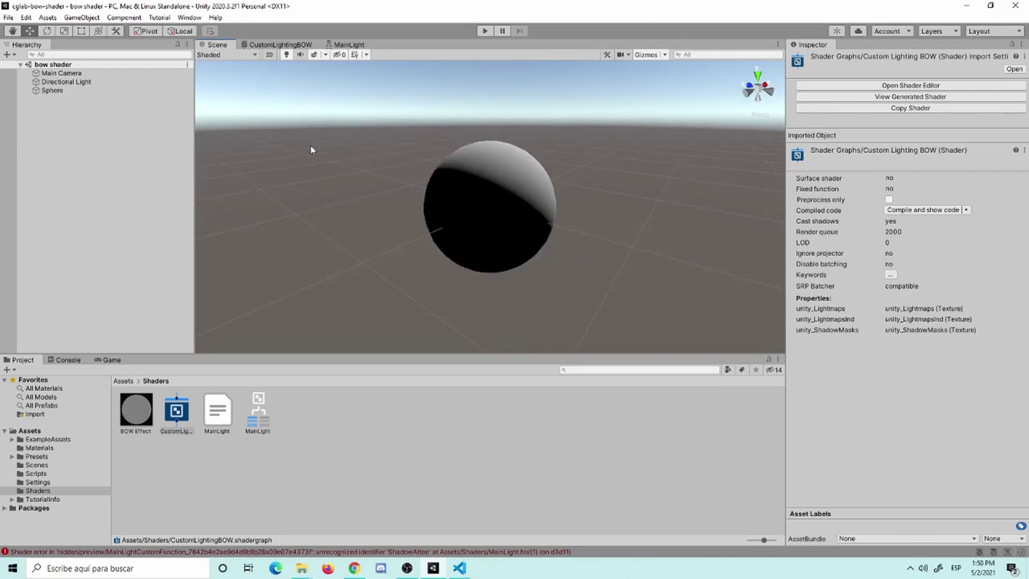
pyautogui.click(66, 81)
pyautogui.scroll(-3, 325, 166)
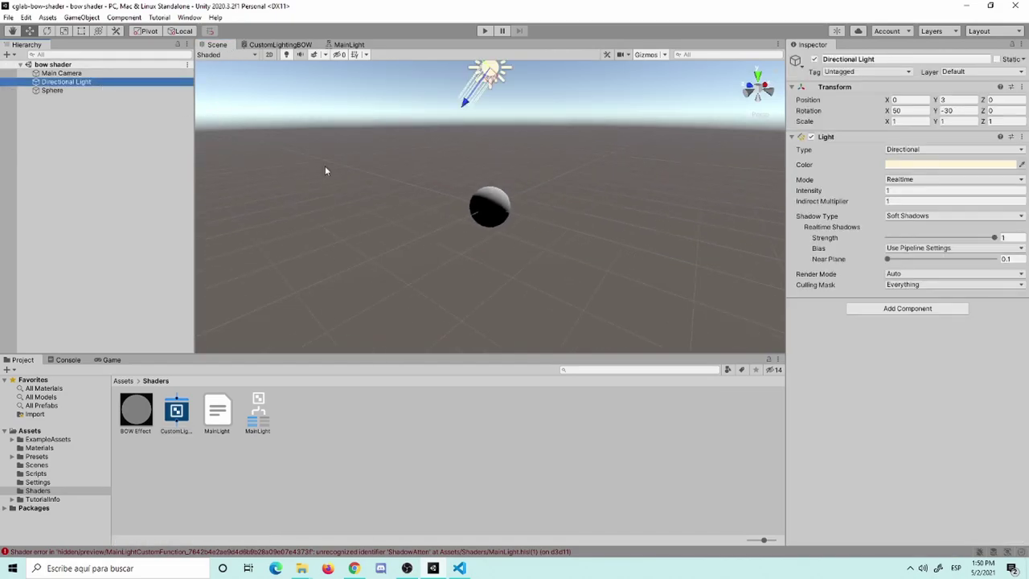
pyautogui.click(815, 60)
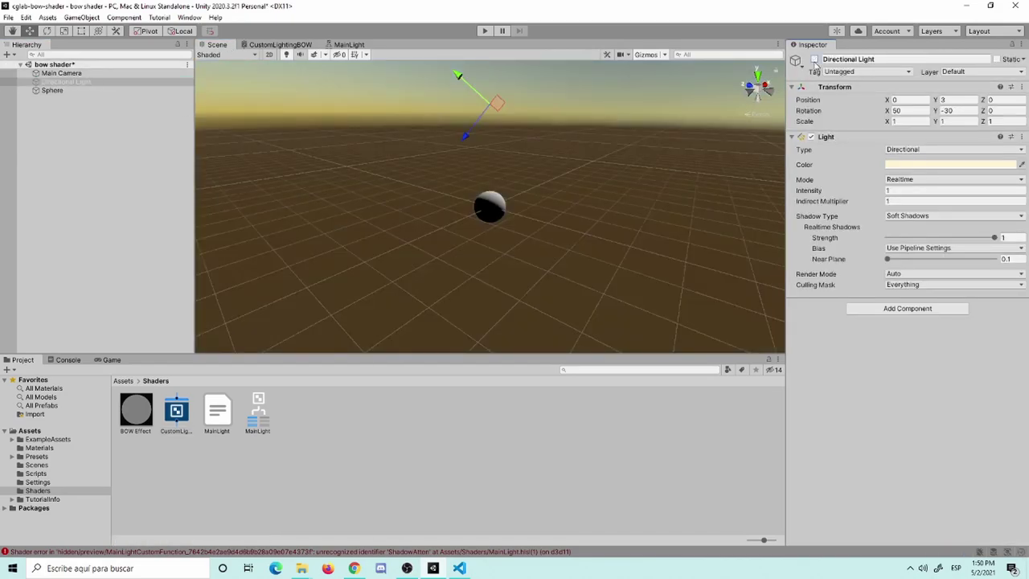
pyautogui.click(113, 359)
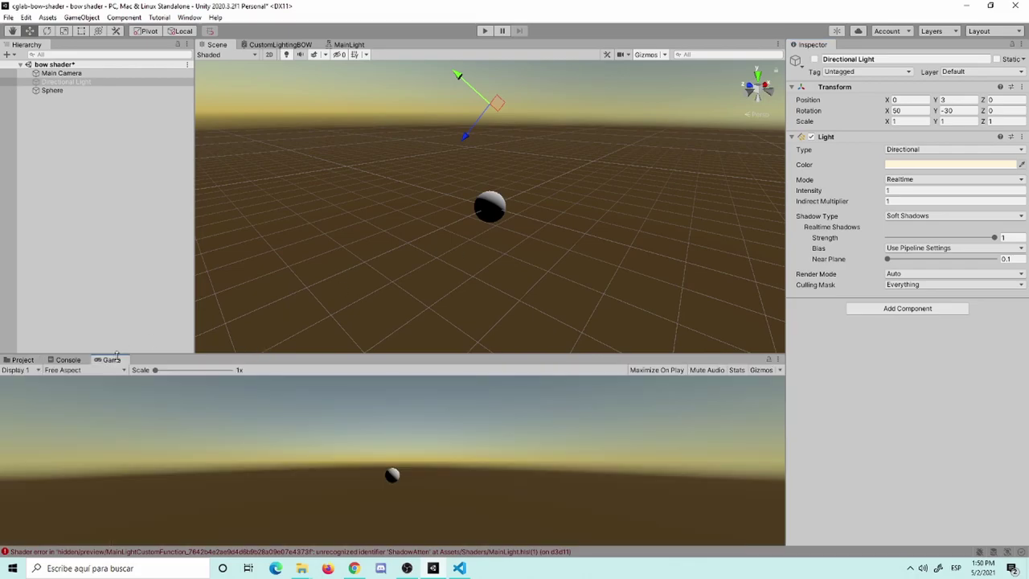
pyautogui.scroll(2, 621, 253)
pyautogui.scroll(2, 621, 252)
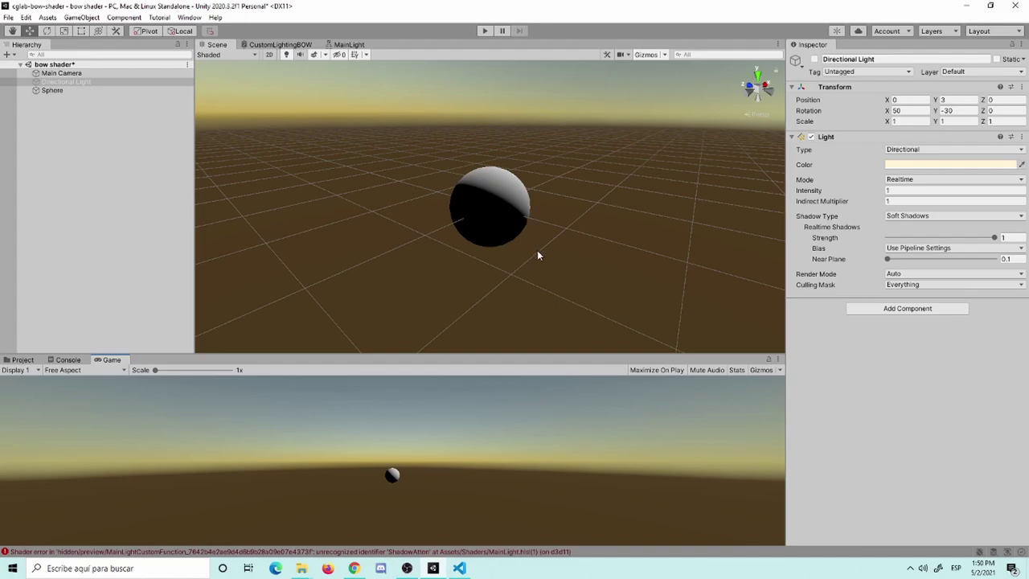
# Orbit around the sphere to inspect its lit side, then re-enable the Directional Light.
pyautogui.moveTo(538, 253)
pyautogui.keyDown('alt'); pyautogui.mouseDown()
pyautogui.moveTo(423, 263)
pyautogui.moveTo(268, 253)
pyautogui.mouseUp(); pyautogui.keyUp('alt')
pyautogui.click(758, 103)
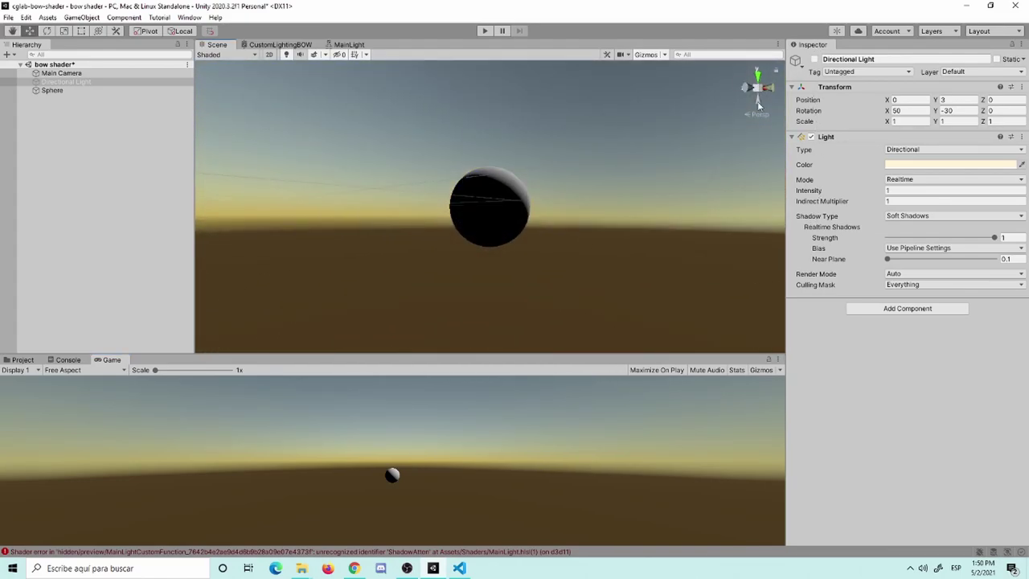
pyautogui.moveTo(454, 217)
pyautogui.keyDown('alt'); pyautogui.mouseDown()
pyautogui.moveTo(461, 286)
pyautogui.moveTo(254, 281)
pyautogui.moveTo(526, 189)
pyautogui.mouseUp(); pyautogui.keyUp('alt')
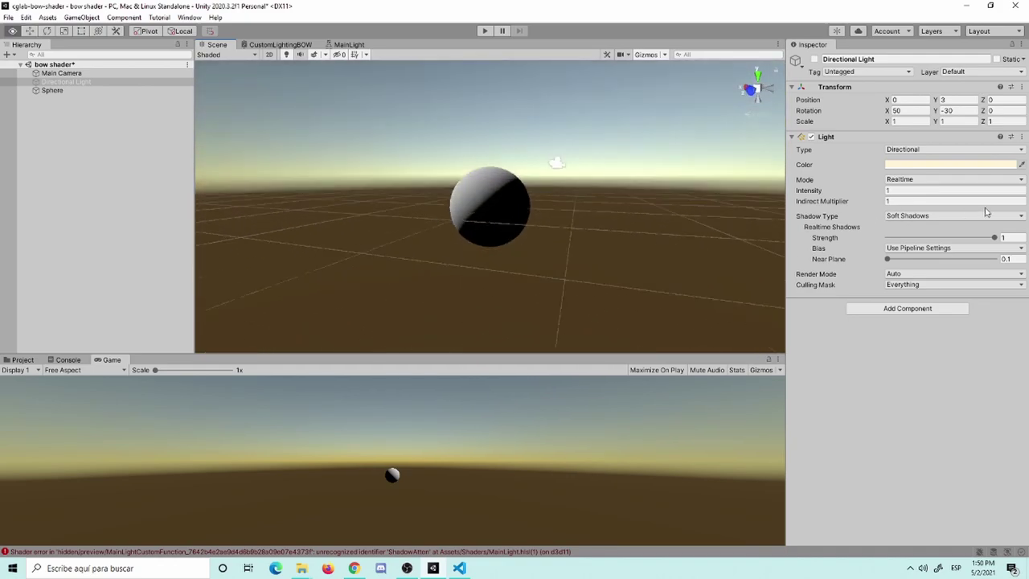
pyautogui.keyDown('alt'); pyautogui.moveTo(526, 189); pyautogui.dragTo(554, 163); pyautogui.keyUp('alt')
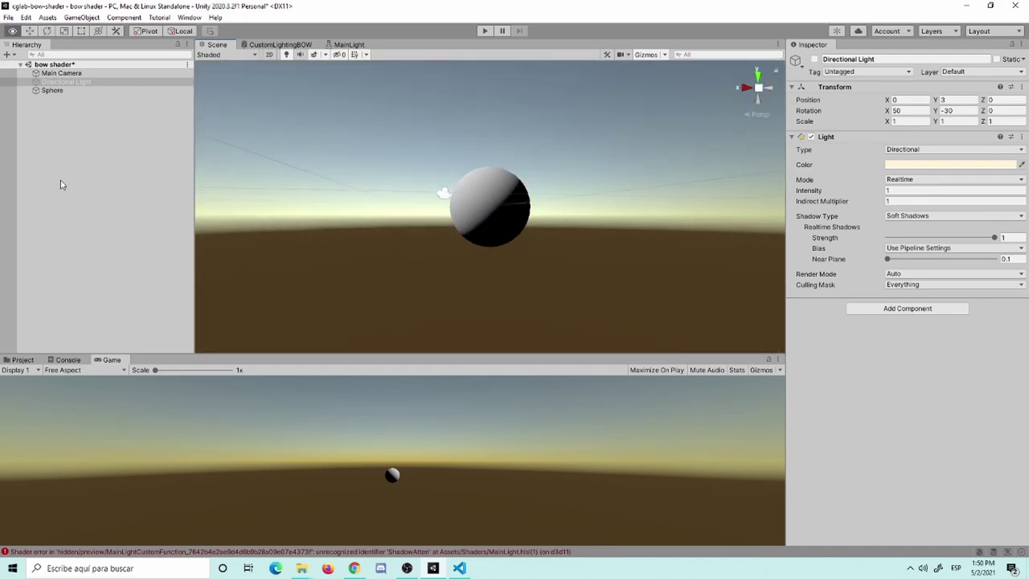
pyautogui.keyDown('alt'); pyautogui.moveTo(563, 241); pyautogui.dragTo(707, 152); pyautogui.keyUp('alt')
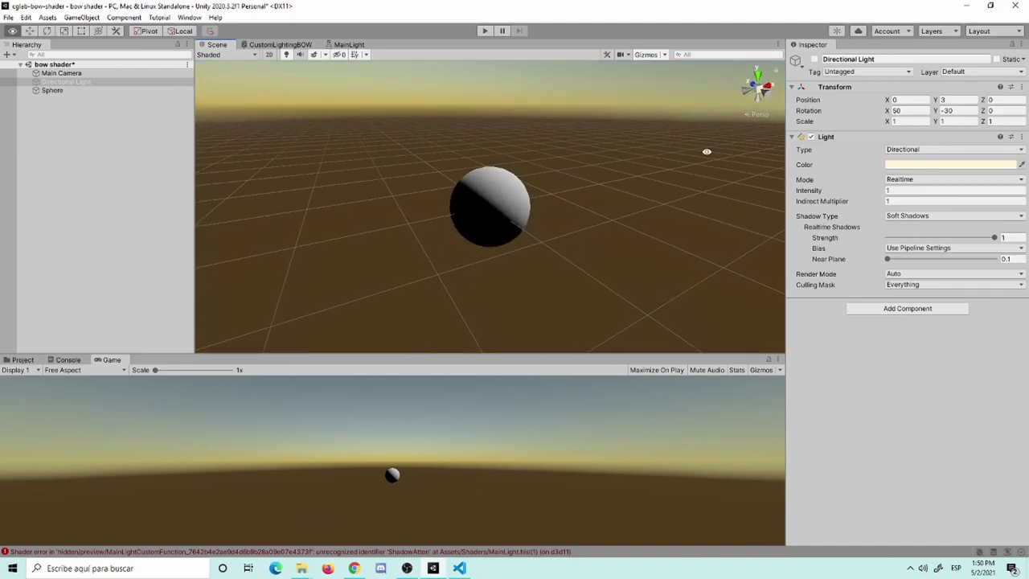
pyautogui.click(814, 60)
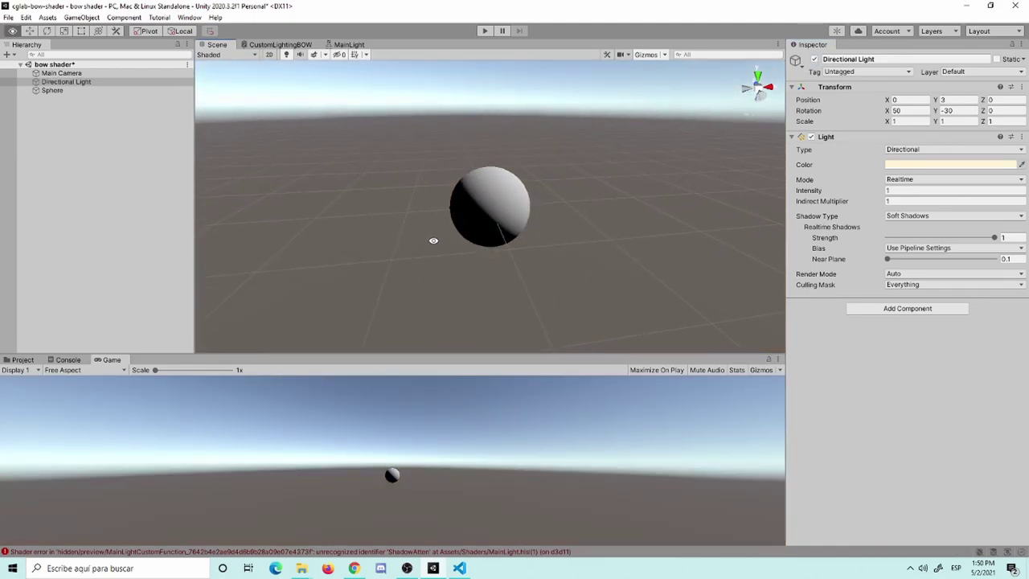
pyautogui.keyDown('alt'); pyautogui.moveTo(532, 228); pyautogui.dragTo(411, 201); pyautogui.keyUp('alt')
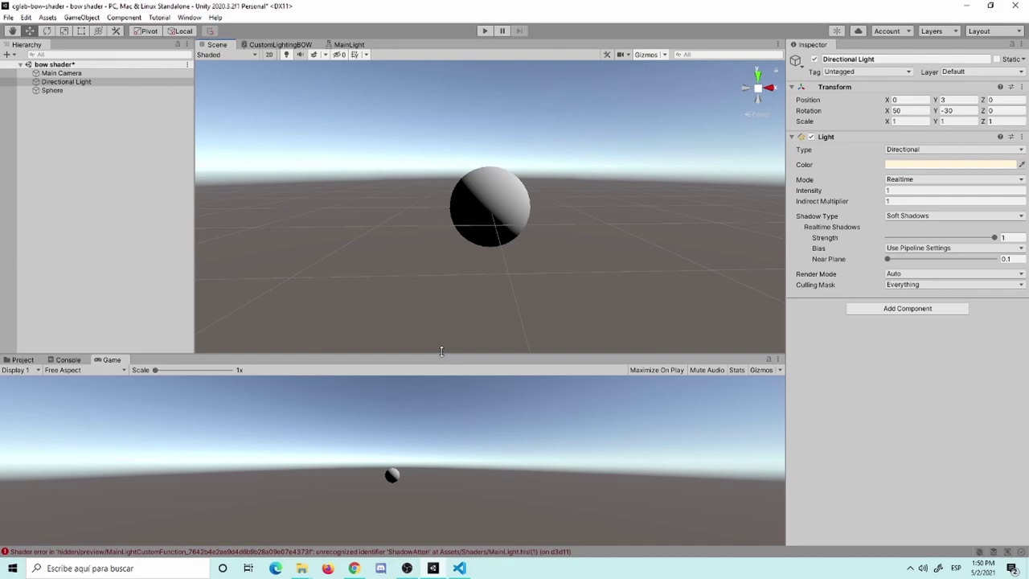
# Make the Game view taller, save the bow shader scene, and go back to MainLight.hlsl.
pyautogui.moveTo(442, 355); pyautogui.dragTo(434, 213)
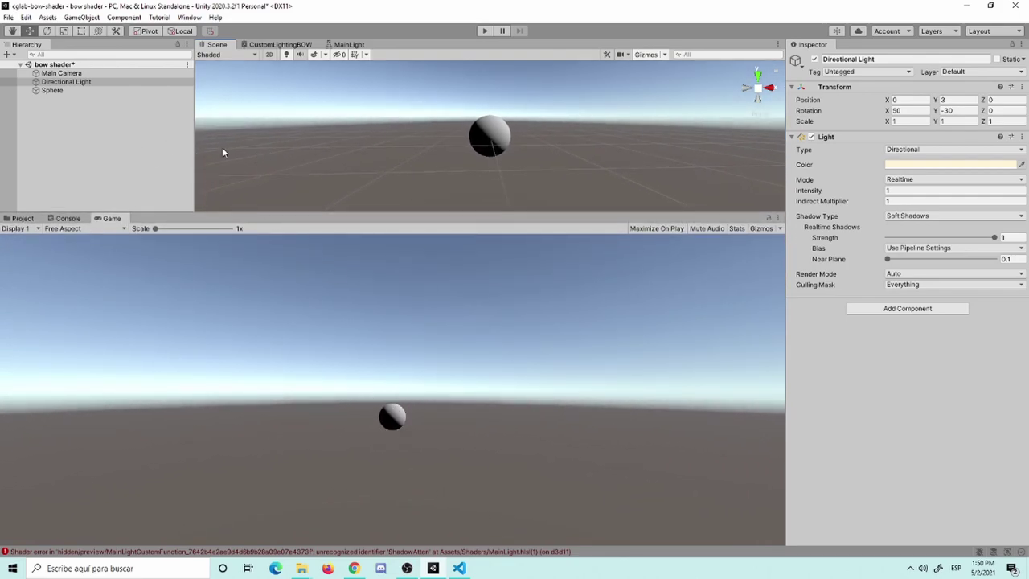
pyautogui.hotkey('ctrl', 's')
pyautogui.click(458, 567)
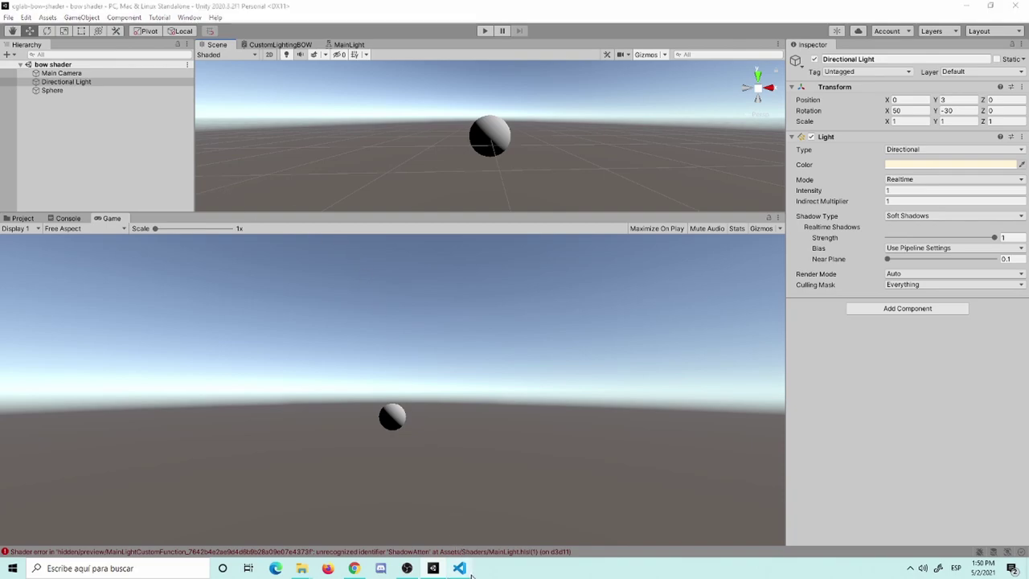
# Add '#ifdef UNIVERSAL_LIGHTING_INCLUDED' on a new line after 'ShadowAtten = 1;'.
pyautogui.moveTo(414, 119); pyautogui.dragTo(411, 125)
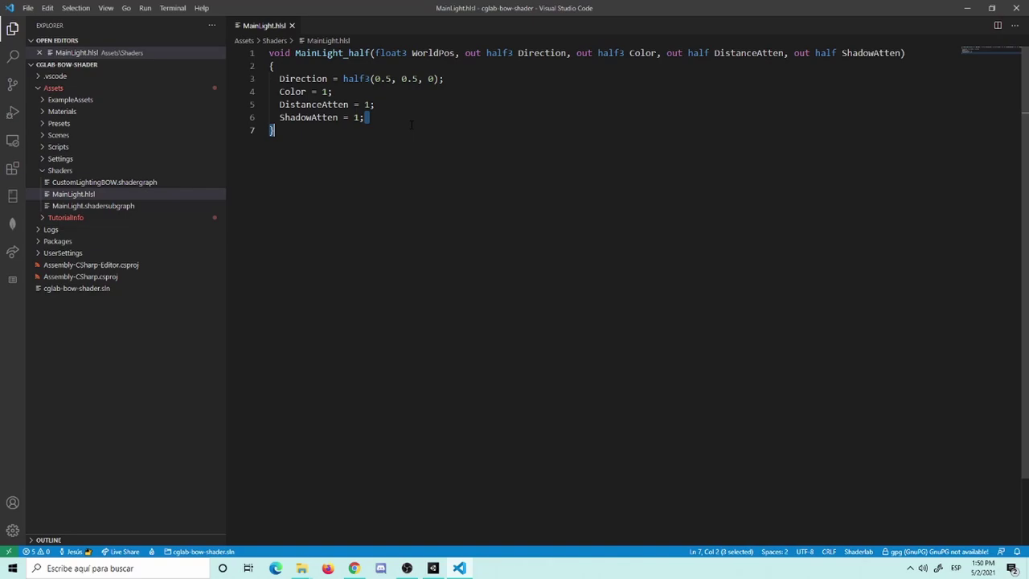
pyautogui.click(407, 118)
pyautogui.press('Return')
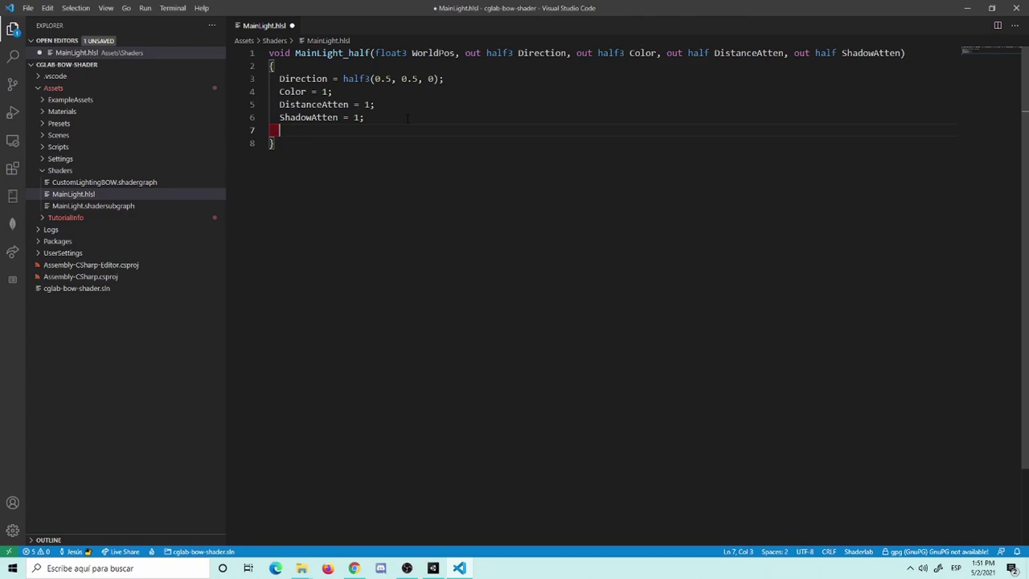
pyautogui.write('#i')
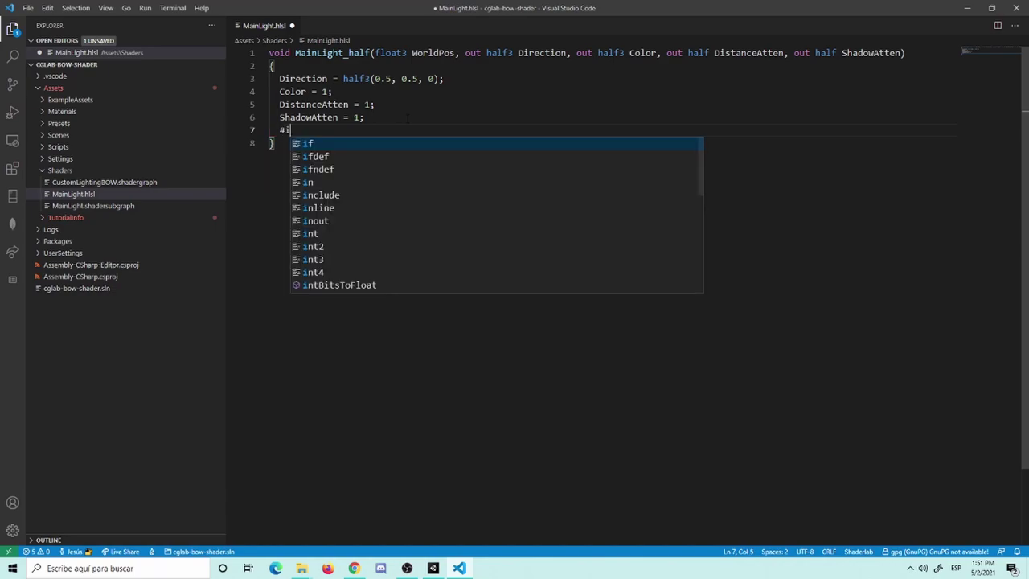
pyautogui.write('f')
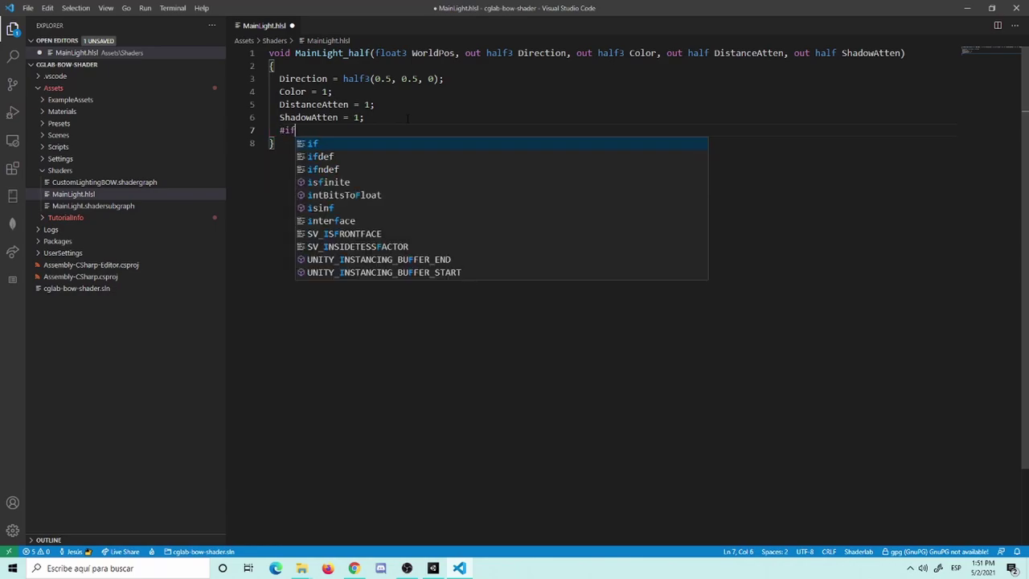
pyautogui.write('def')
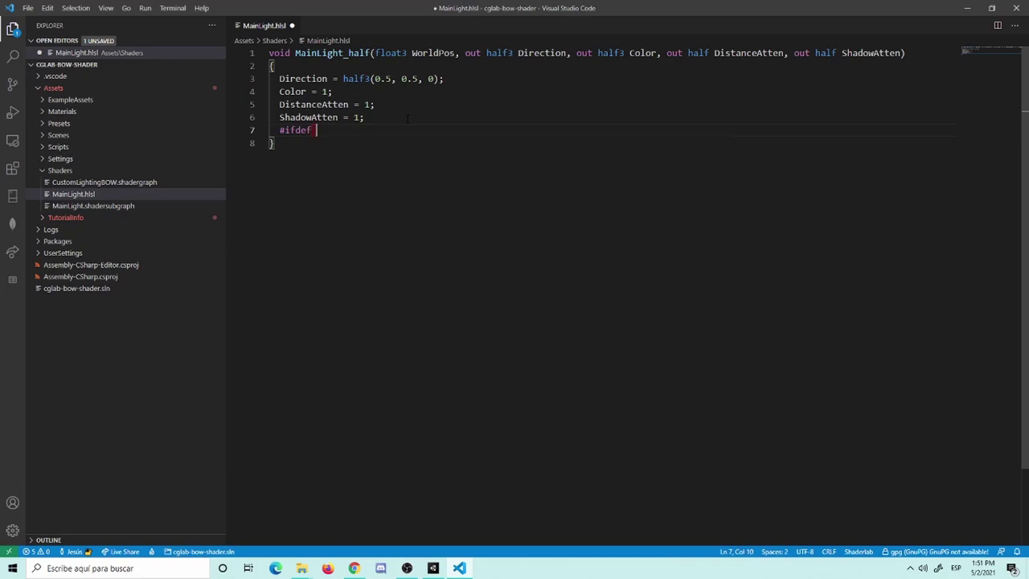
pyautogui.write('U')
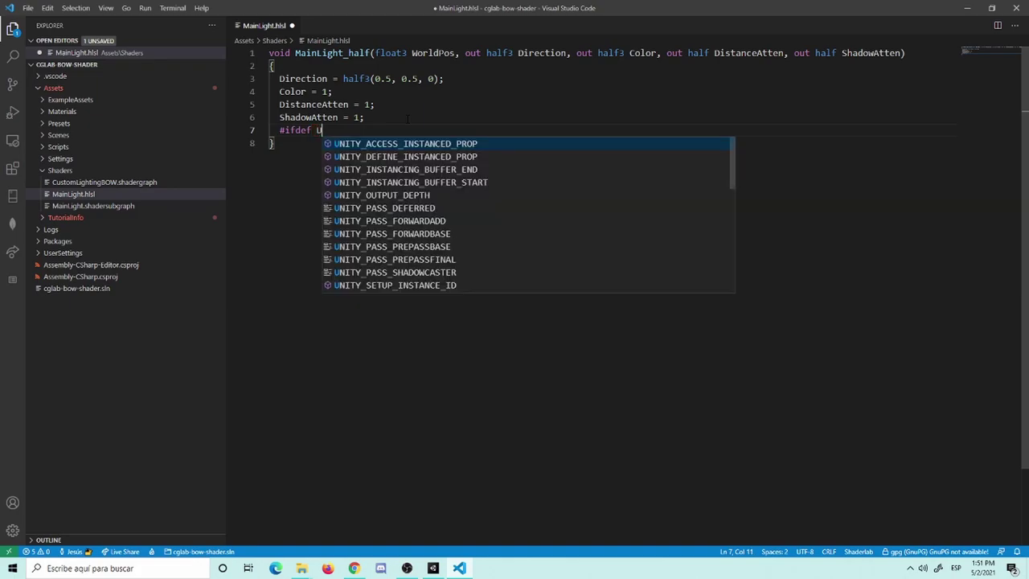
pyautogui.write('NITY_')
pyautogui.press('BackSpace')
pyautogui.press('BackSpace')
pyautogui.press('BackSpace')
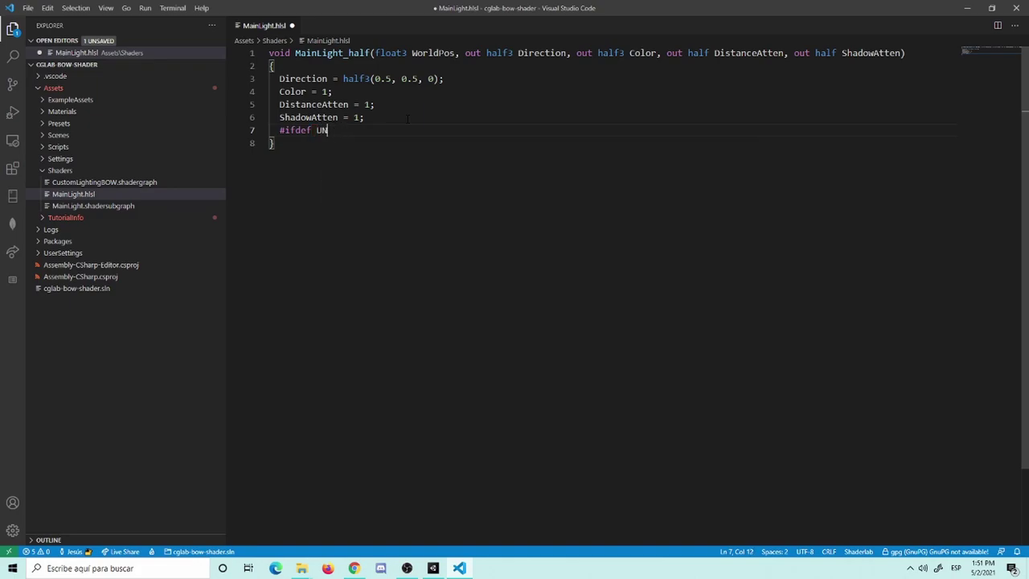
pyautogui.write('VERSAL')
pyautogui.write('_L')
pyautogui.write('IG')
pyautogui.write('T')
pyautogui.press('BackSpace')
pyautogui.write('HT')
pyautogui.write('ING_')
pyautogui.write('IN')
pyautogui.write('CLUDED')
pyautogui.press('Return')
pyautogui.press('Return')
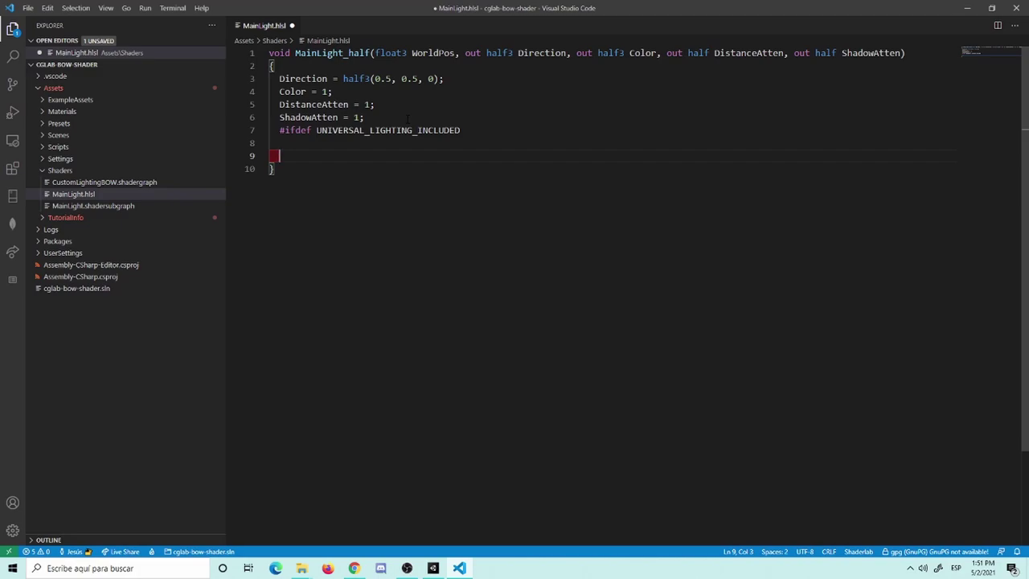
# Close the block with #endif, insert a spacer line above the #ifdef, and save MainLight.hlsl.
pyautogui.write('#')
pyautogui.write('end')
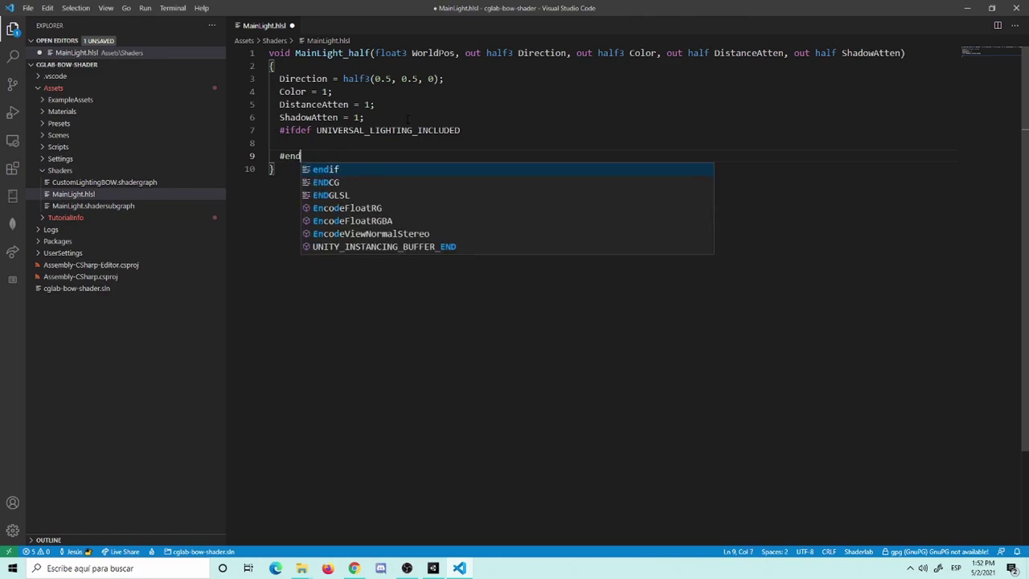
pyautogui.write('if')
pyautogui.press('Escape')
pyautogui.press('Up')
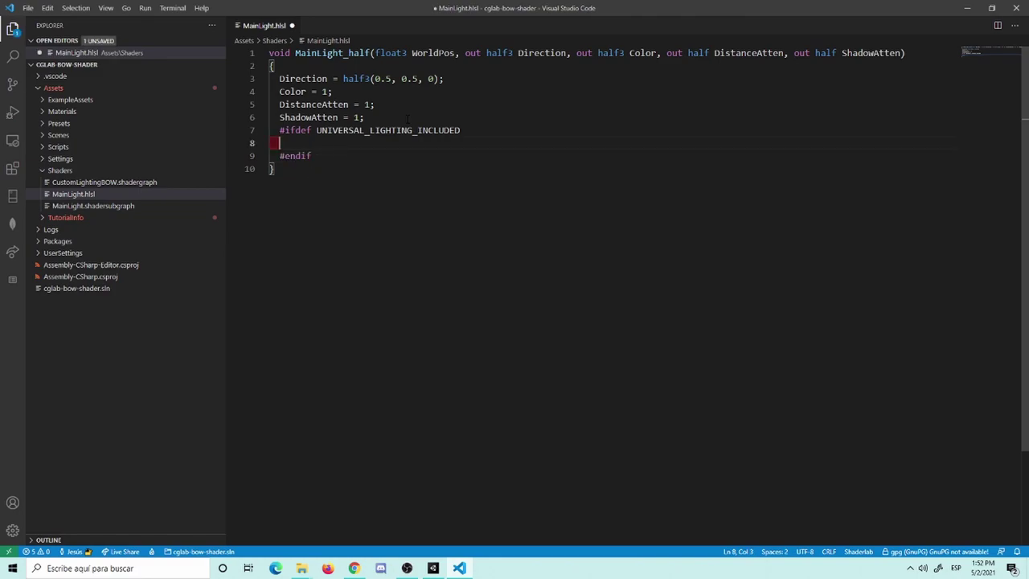
pyautogui.hotkey('ctrl', 's')
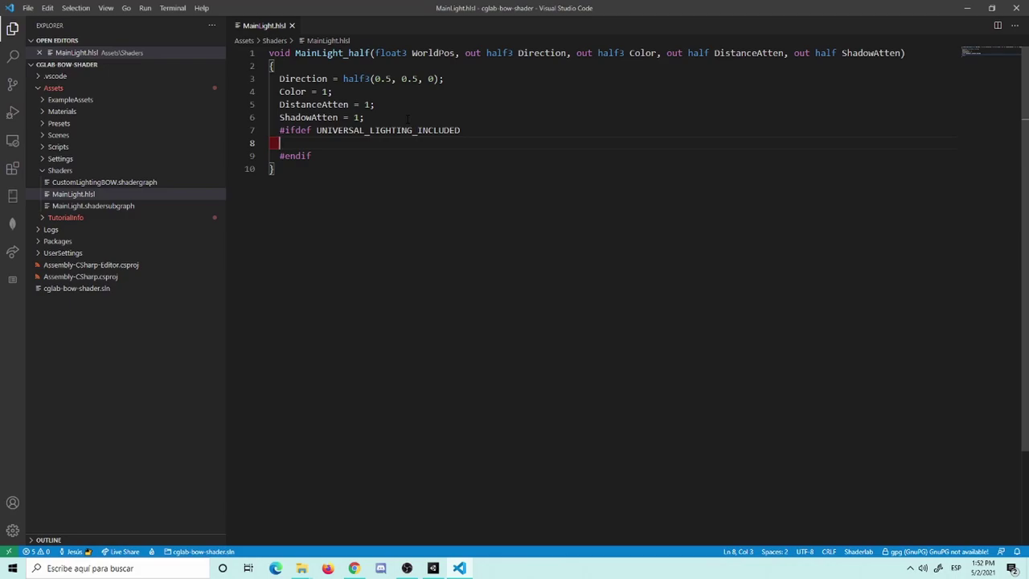
pyautogui.click(408, 118)
pyautogui.press('Return')
pyautogui.press('Down')
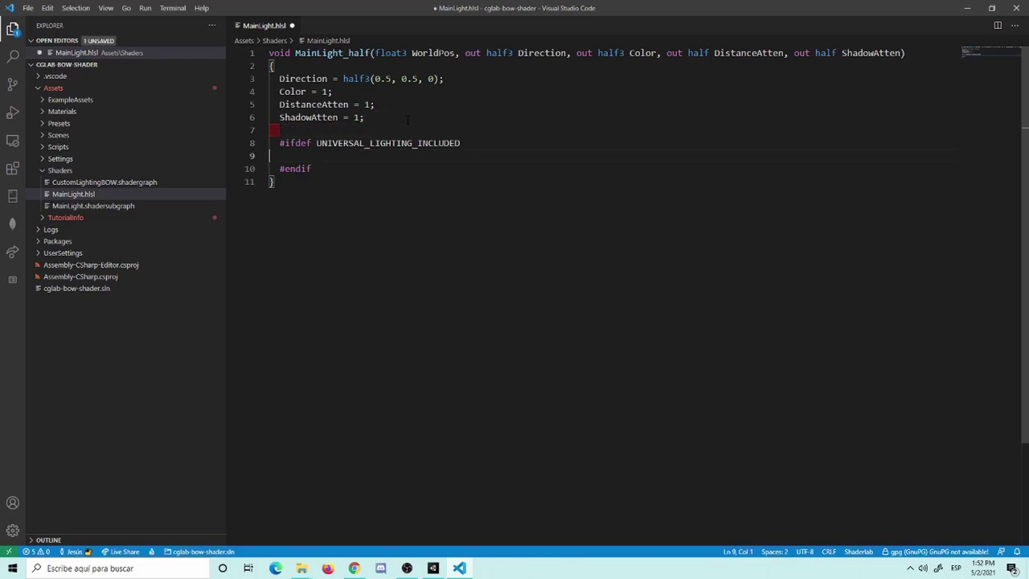
pyautogui.press('Down')
pyautogui.hotkey('ctrl', 's')
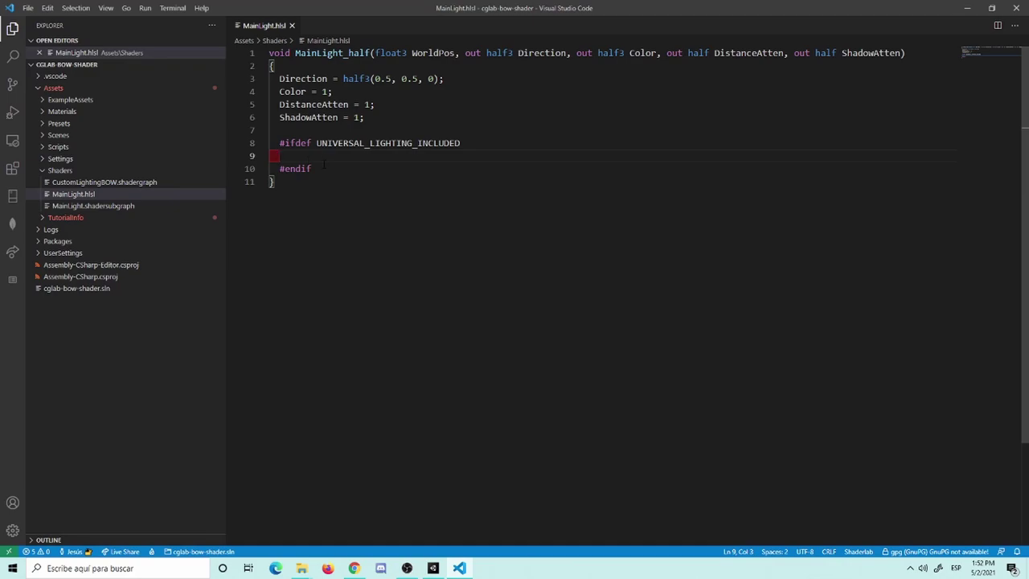
# Back in Unity, open the Shaders folder and look over the MainLight sub-graph's nodes.
pyautogui.click(432, 567)
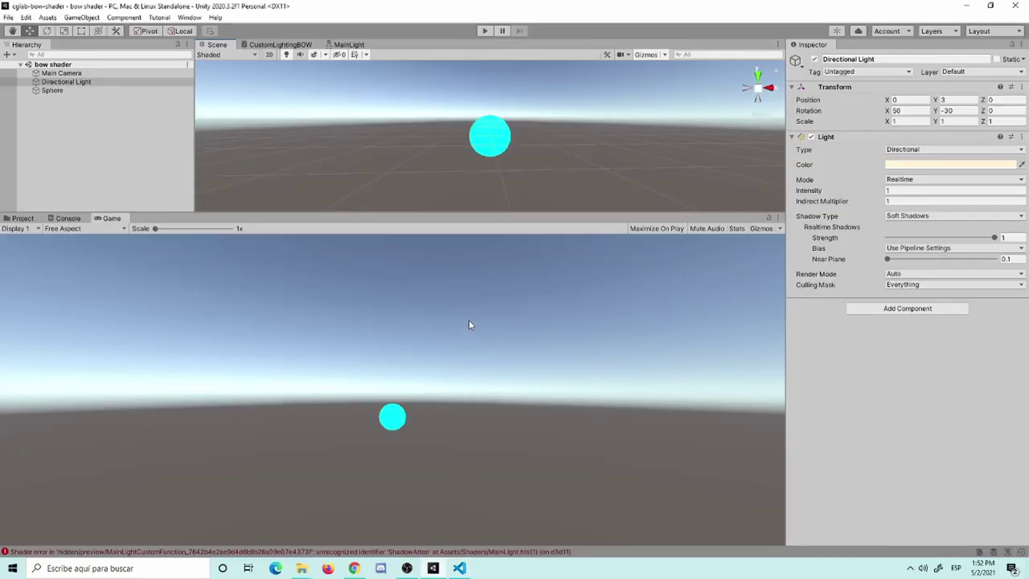
pyautogui.click(23, 219)
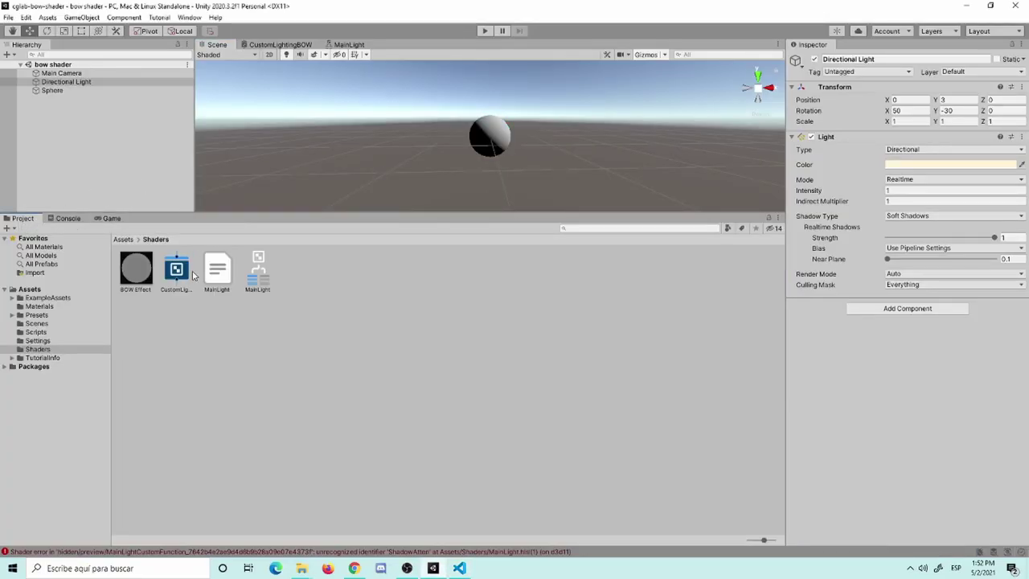
pyautogui.click(349, 44)
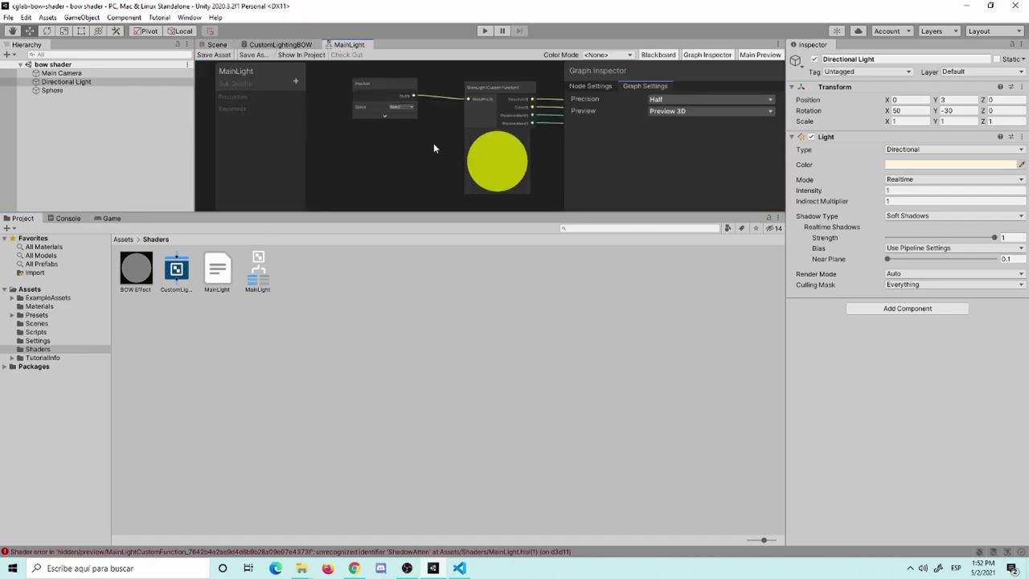
pyautogui.moveTo(428, 151); pyautogui.dragTo(343, 155, button='middle')
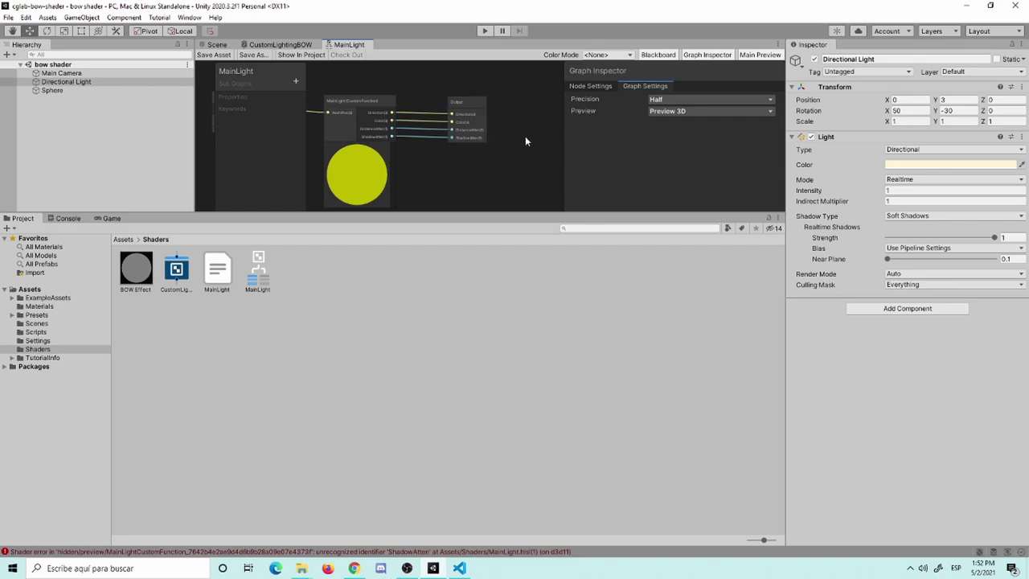
pyautogui.scroll(-3, 539, 150)
pyautogui.scroll(3, 529, 161)
pyautogui.moveTo(437, 172); pyautogui.dragTo(550, 166, button='middle')
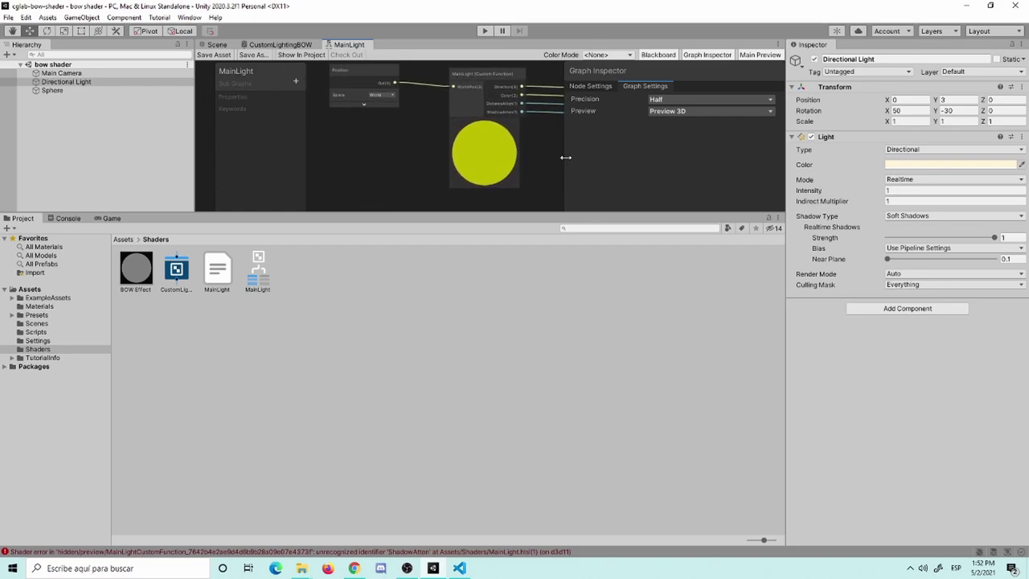
# Switch to the CustomLightingBOW graph and maximize it to view the sphere preview.
pyautogui.click(281, 45)
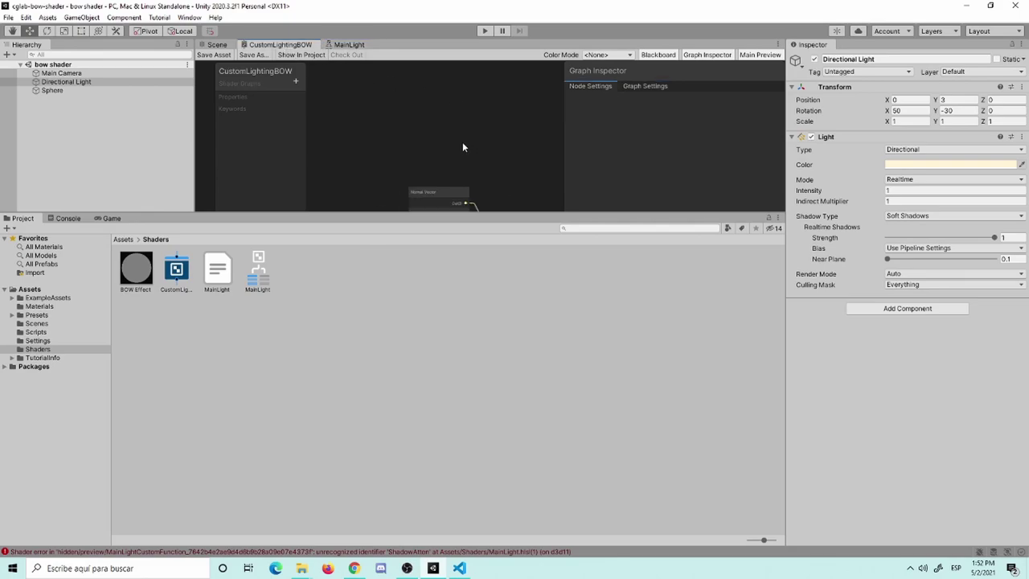
pyautogui.moveTo(496, 125); pyautogui.dragTo(469, 159, button='middle')
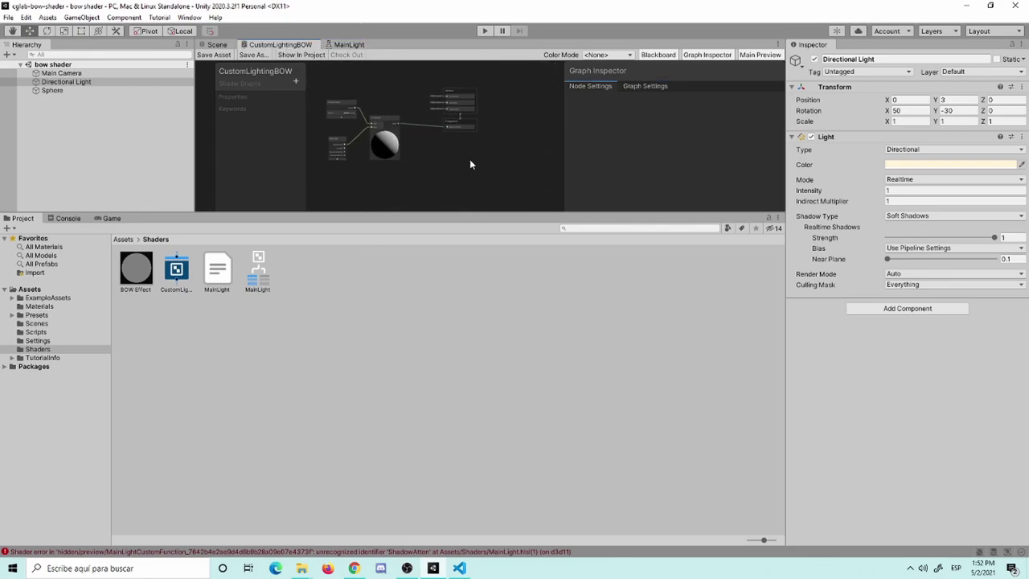
pyautogui.scroll(2, 472, 161)
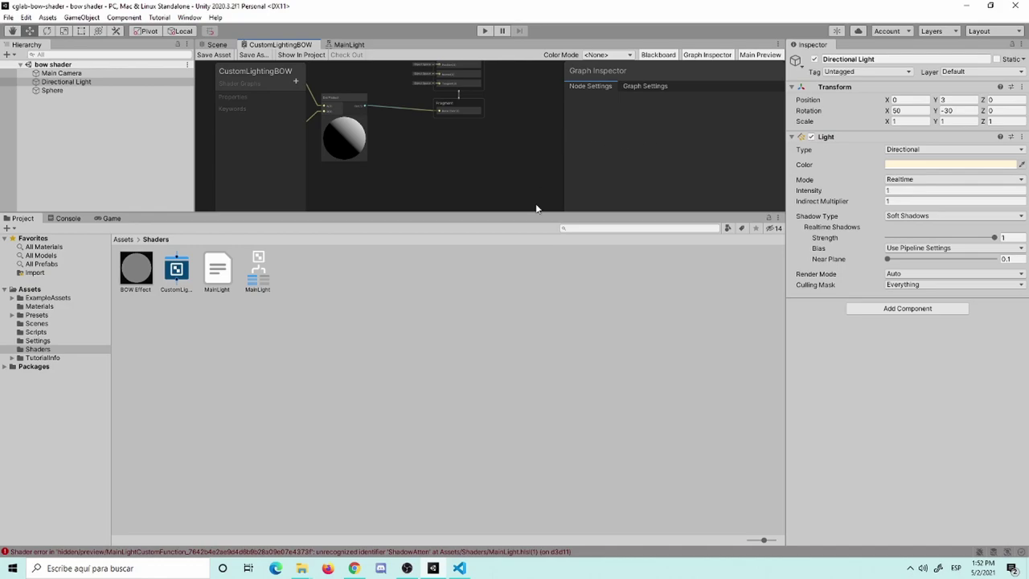
pyautogui.hotkey('shift', 'space')
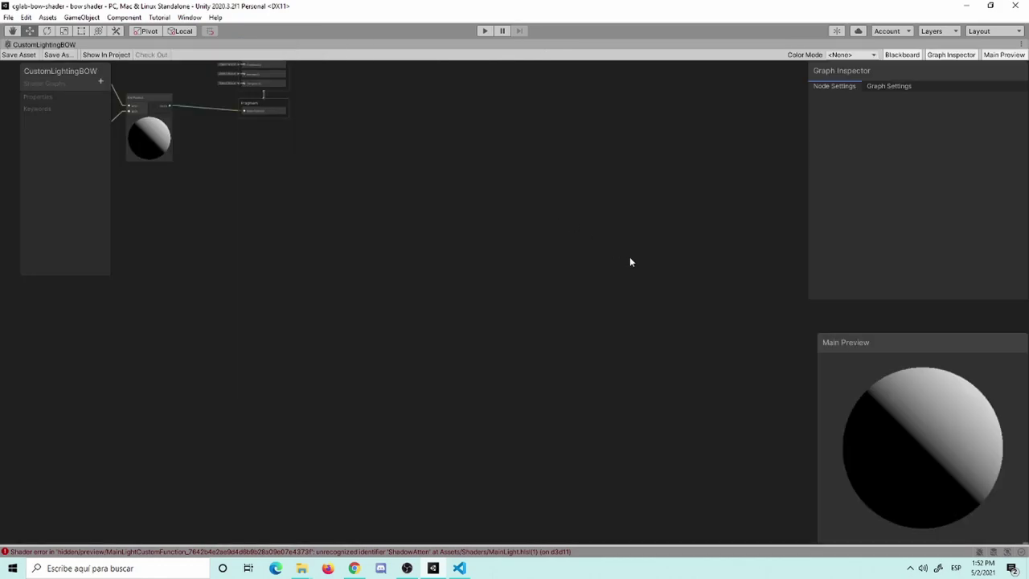
# Open the Console and clear the outdated ShadowAtten shader error.
pyautogui.click(465, 565)
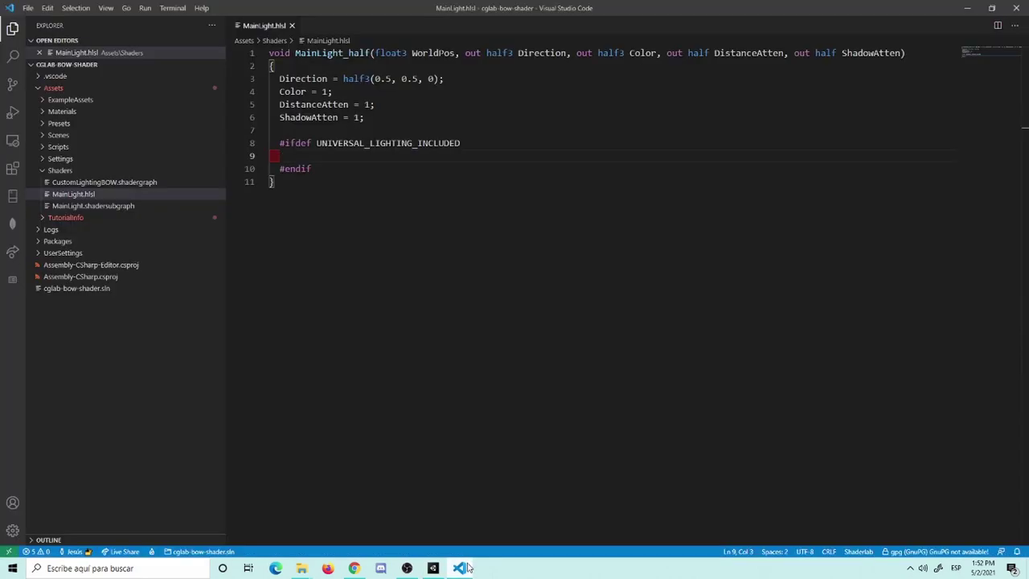
pyautogui.click(464, 565)
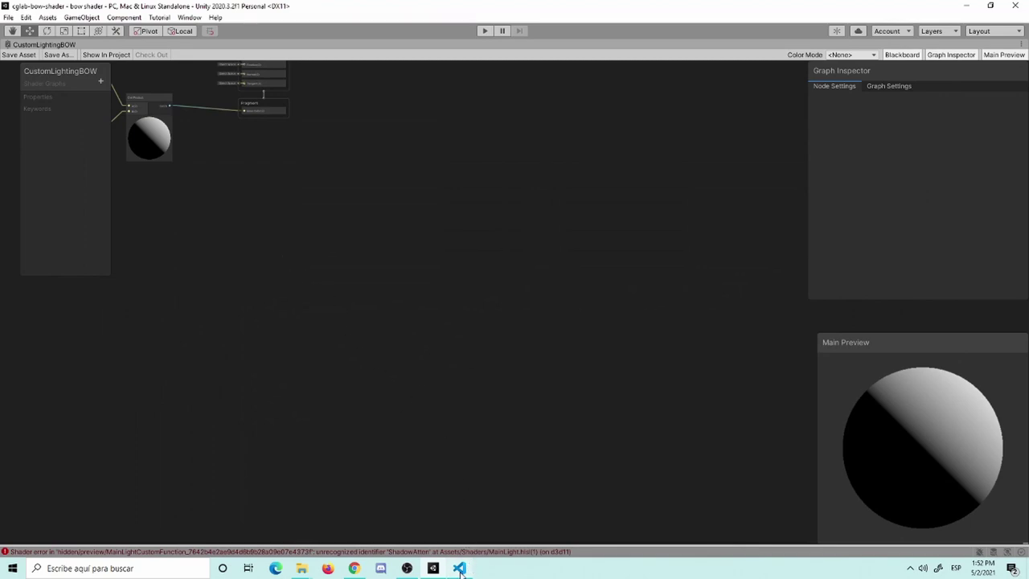
pyautogui.click(448, 552)
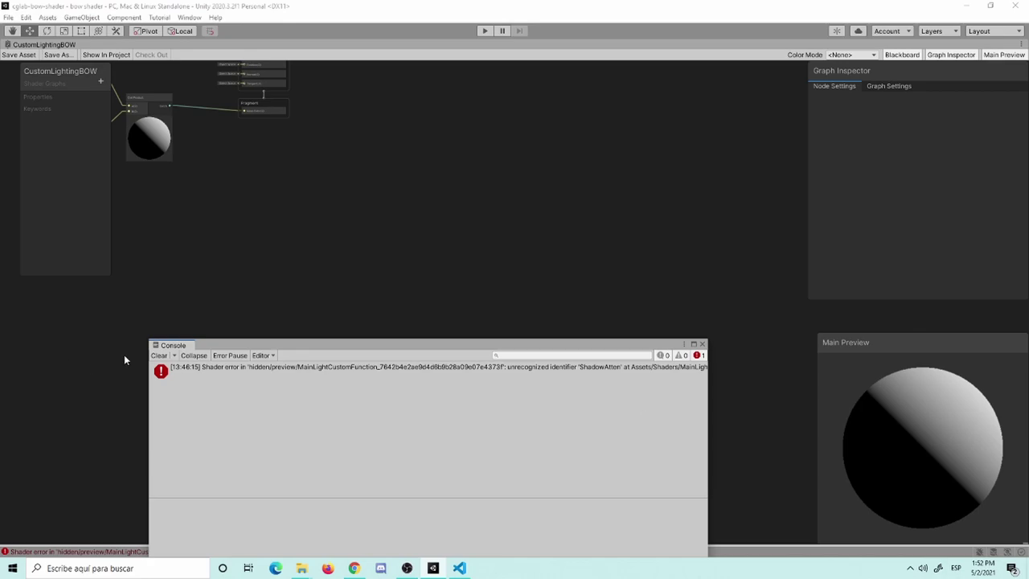
pyautogui.click(156, 356)
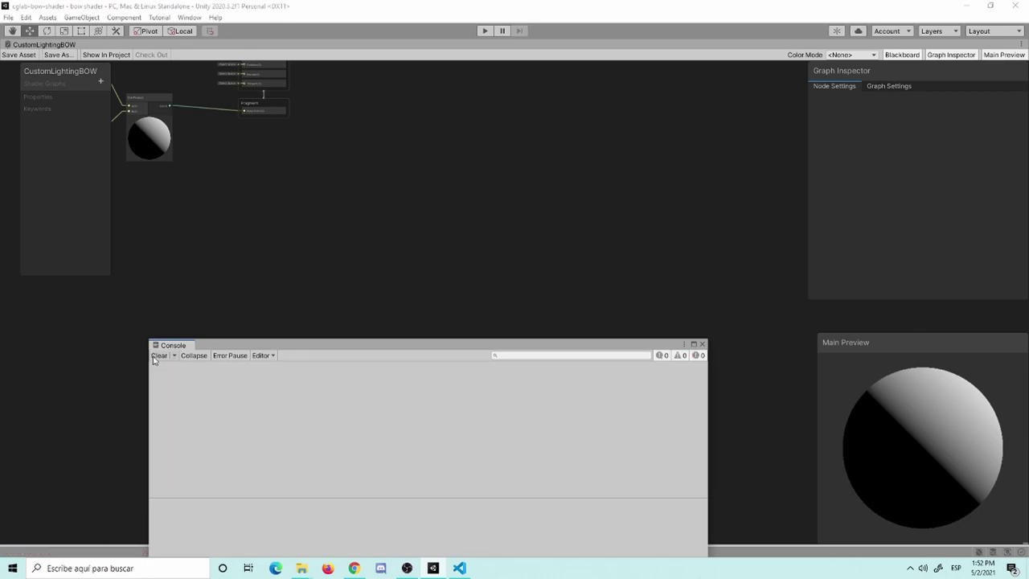
pyautogui.click(701, 344)
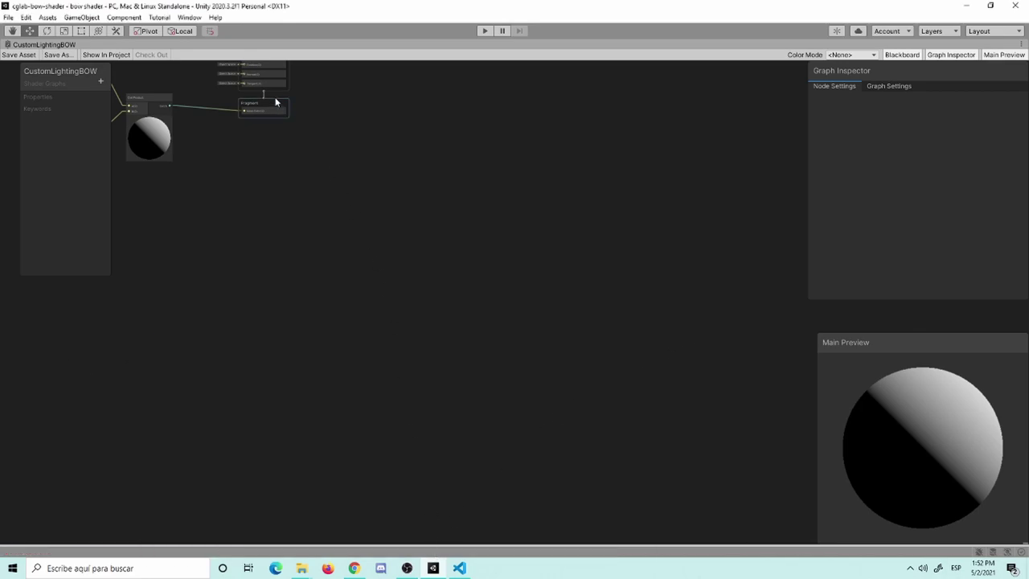
# Reopen the MainLight sub-graph, maximize CustomLightingBOW again, then return to MainLight.hlsl.
pyautogui.hotkey('shift', 'space')
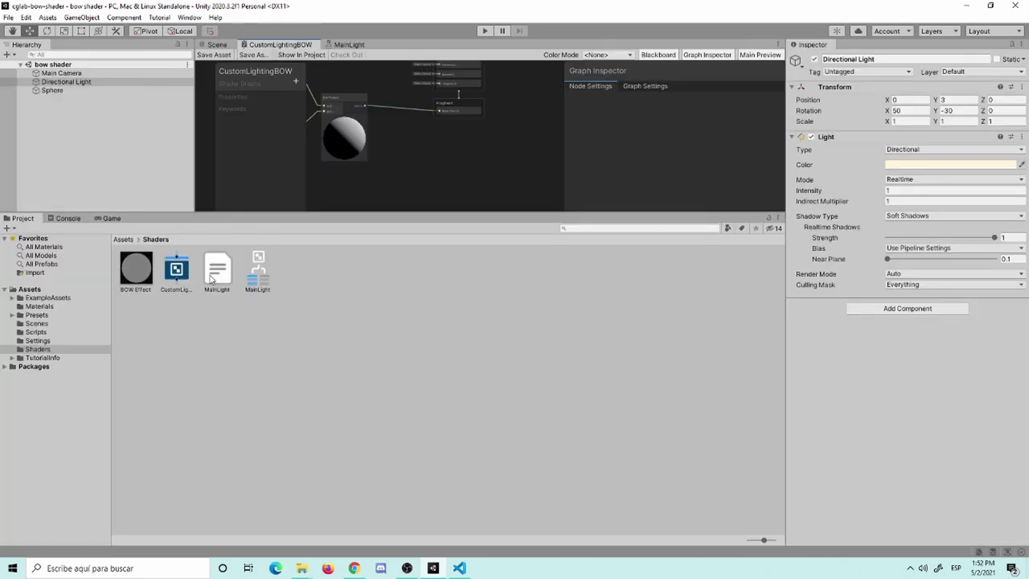
pyautogui.doubleClick(258, 269)
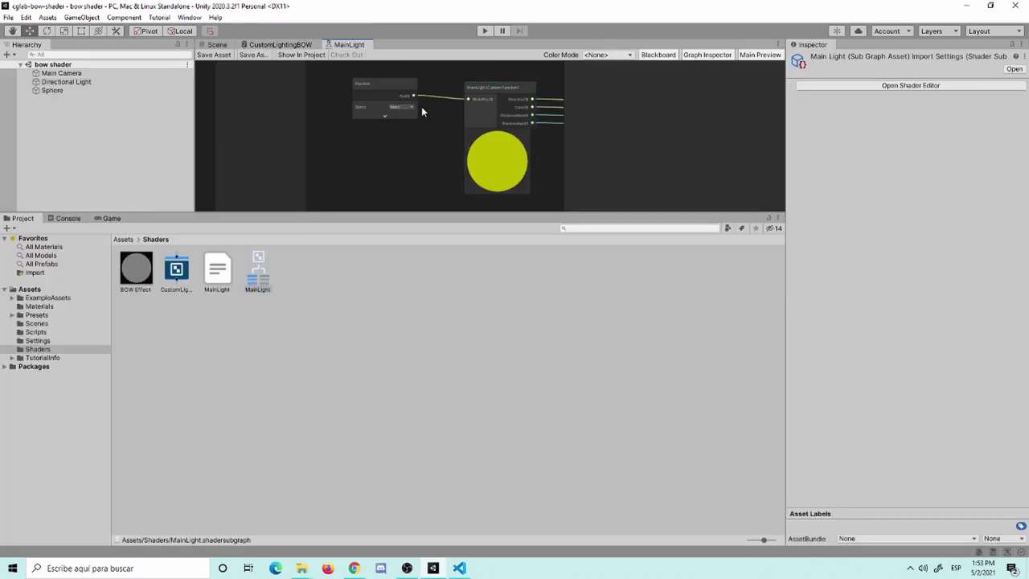
pyautogui.click(313, 45)
pyautogui.hotkey('shift', 'space')
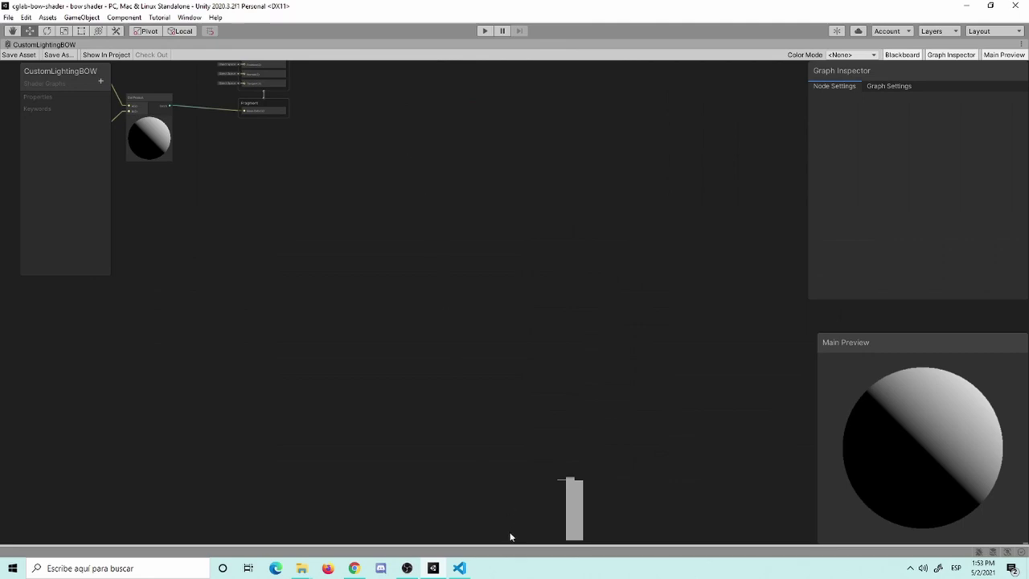
pyautogui.click(459, 567)
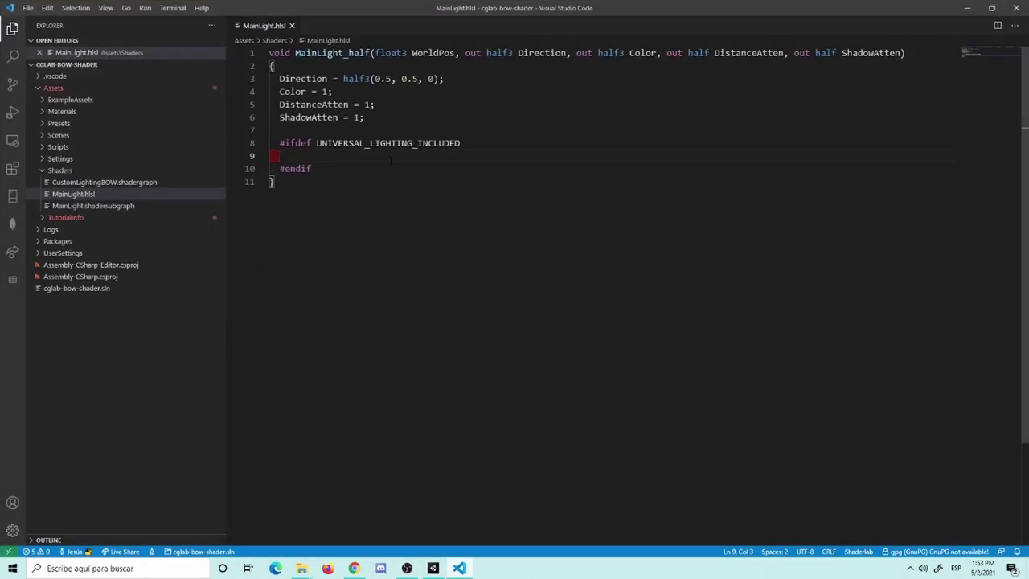
# Write 'half4 shadowCoord = TransformWorldToShadowCoord(WorldPos);' on line 9 and save the file.
pyautogui.write('hal')
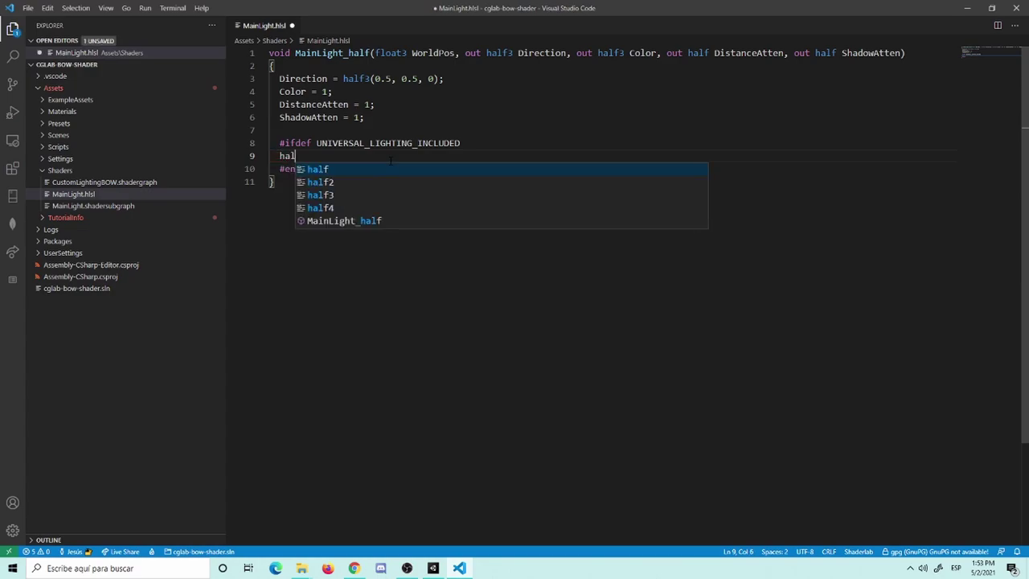
pyautogui.write('f4 ')
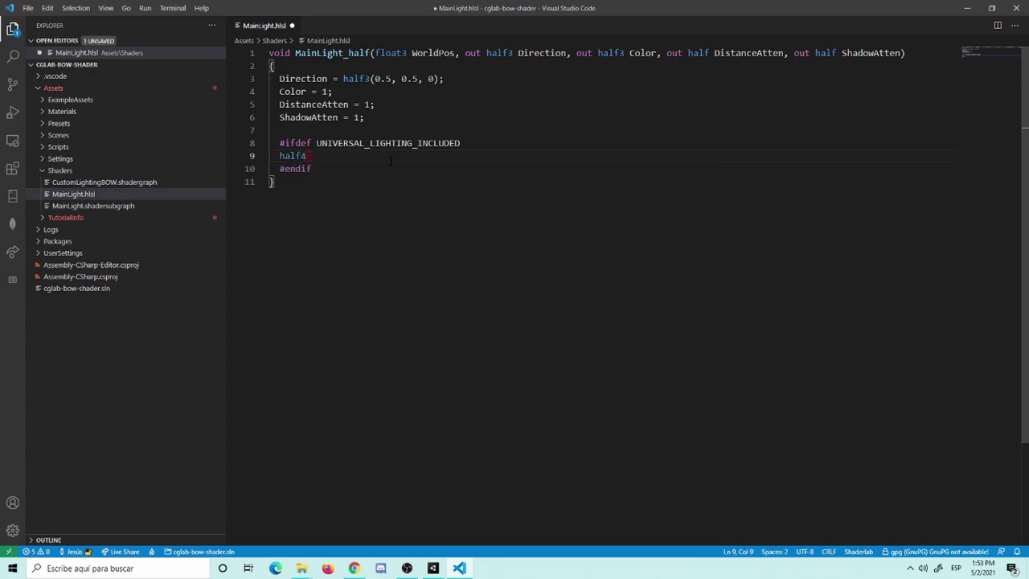
pyautogui.write('shadow')
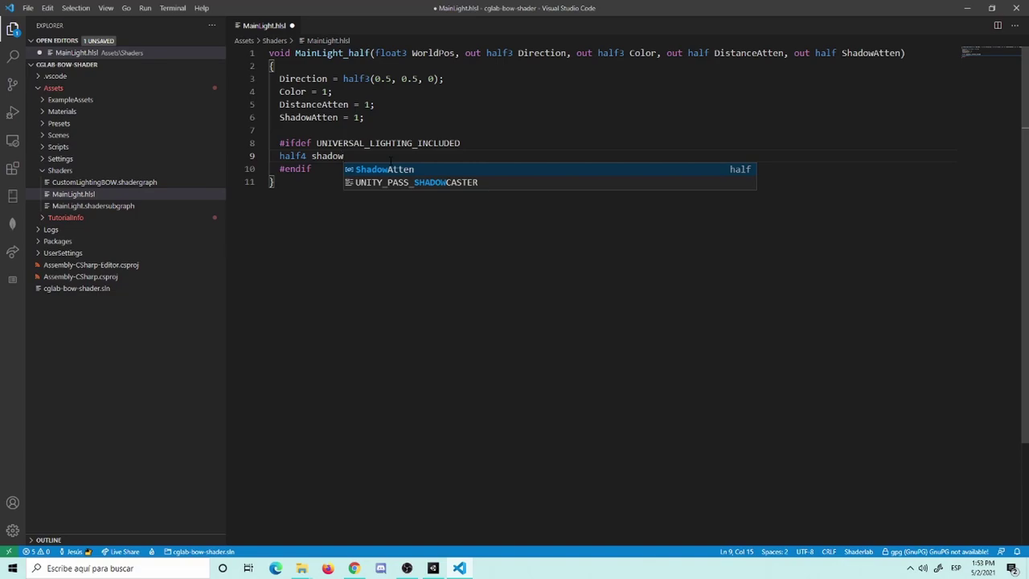
pyautogui.write('Coord')
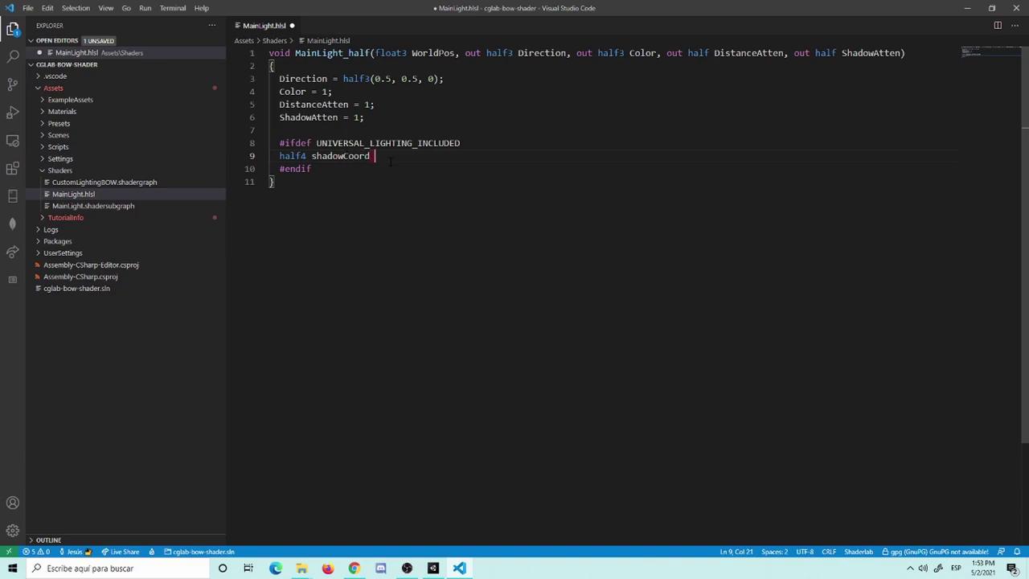
pyautogui.write(' = ')
pyautogui.write('Tran')
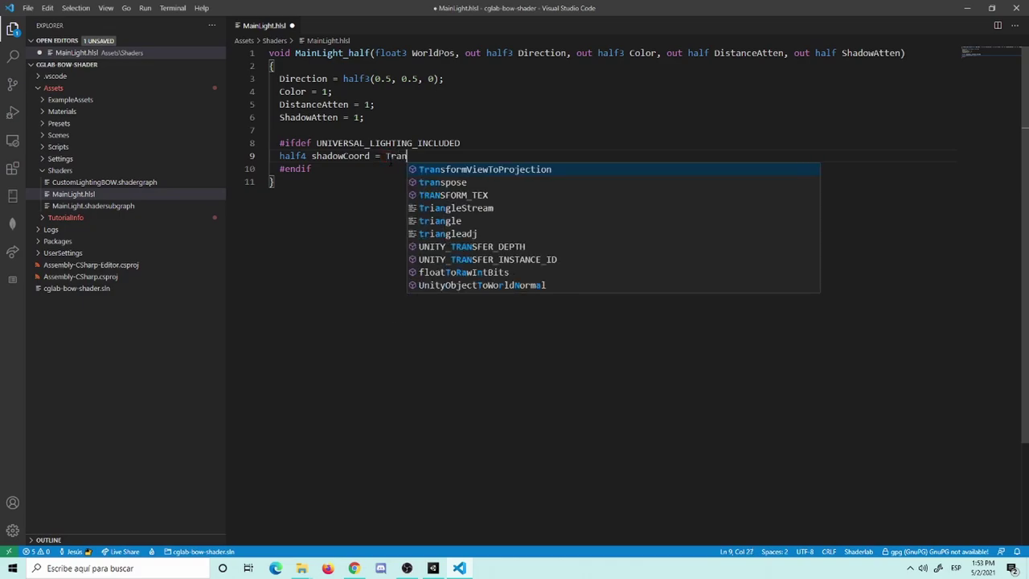
pyautogui.write('sform')
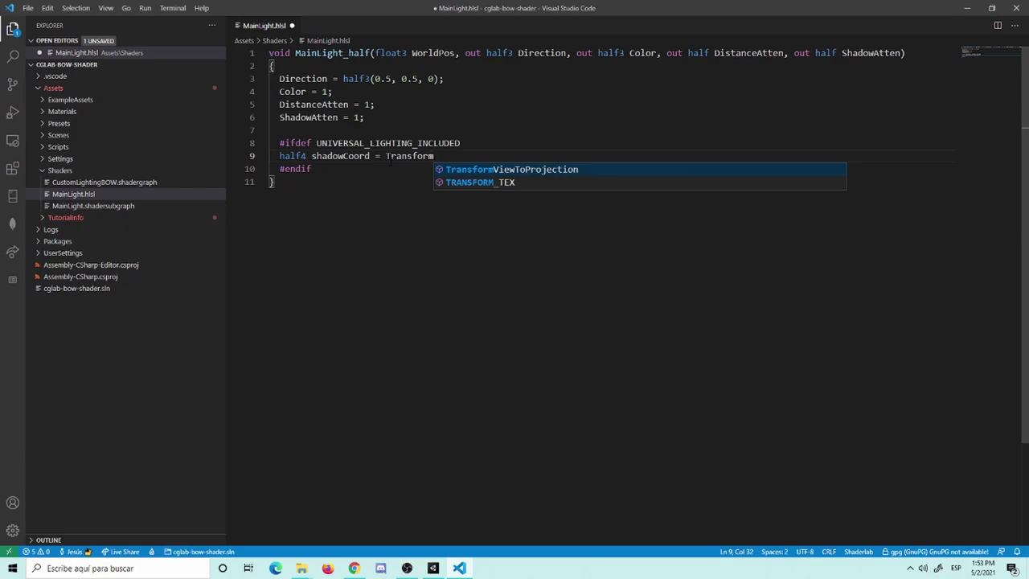
pyautogui.write('World')
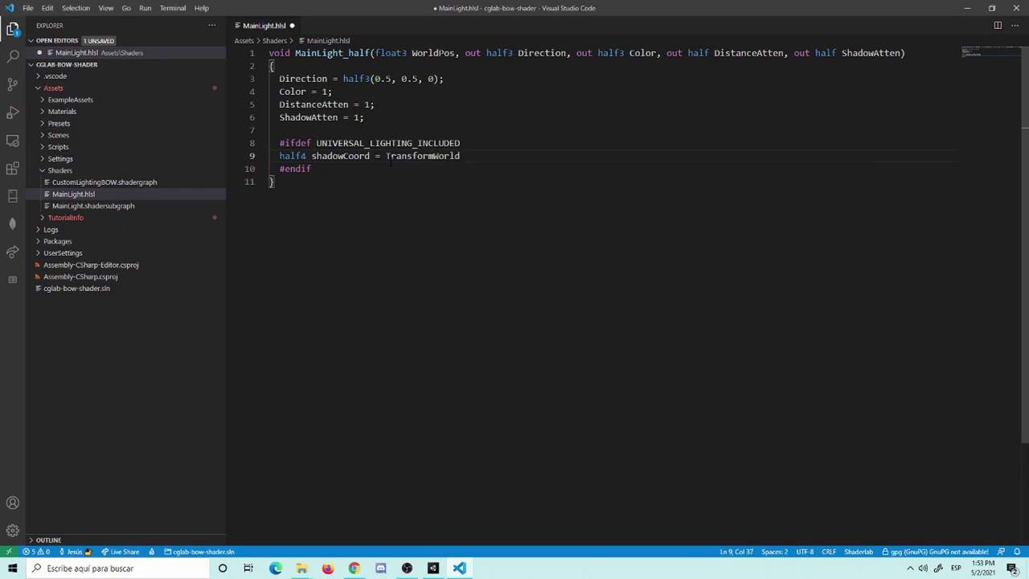
pyautogui.write('To')
pyautogui.write('Shadow')
pyautogui.write('coor')
pyautogui.write('d')
pyautogui.press('Left')
pyautogui.press('Left')
pyautogui.press('Left')
pyautogui.press('BackSpace')
pyautogui.write('C')
pyautogui.press('Right')
pyautogui.press('Right')
pyautogui.press('Right')
pyautogui.press('Right')
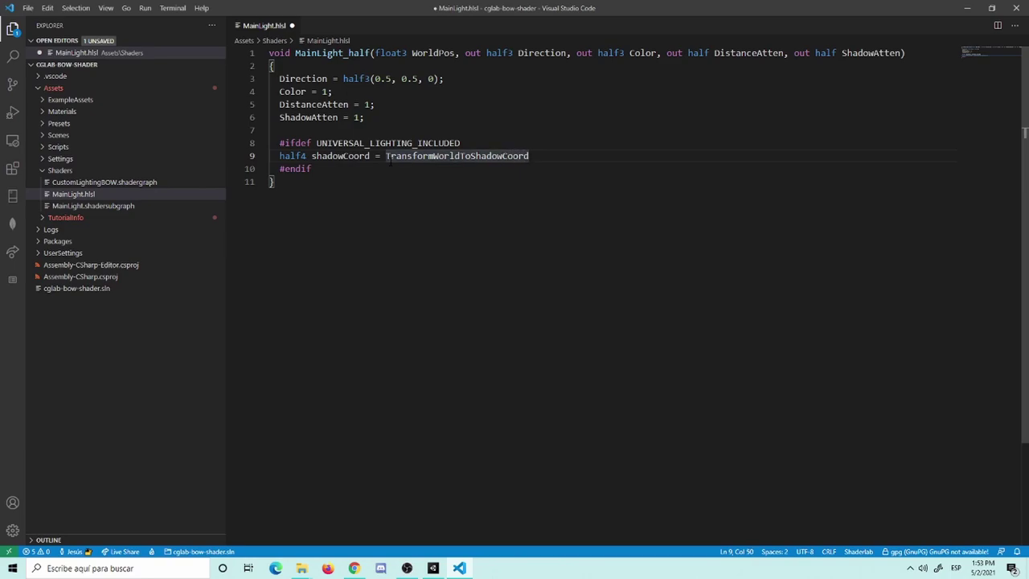
pyautogui.write('(')
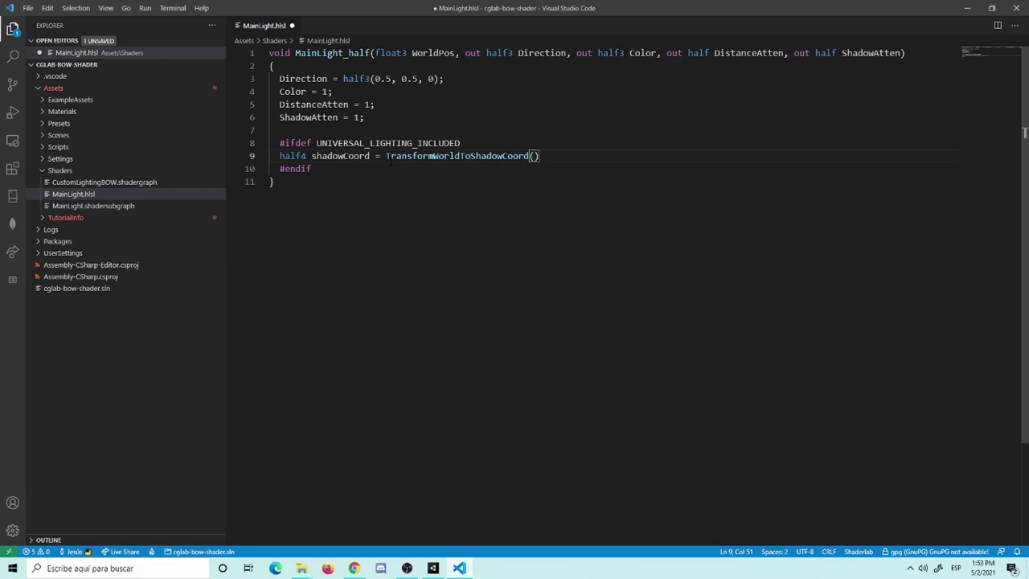
pyautogui.press('Left')
pyautogui.press('Left')
pyautogui.press('Right')
pyautogui.press('Right')
pyautogui.write('Wo')
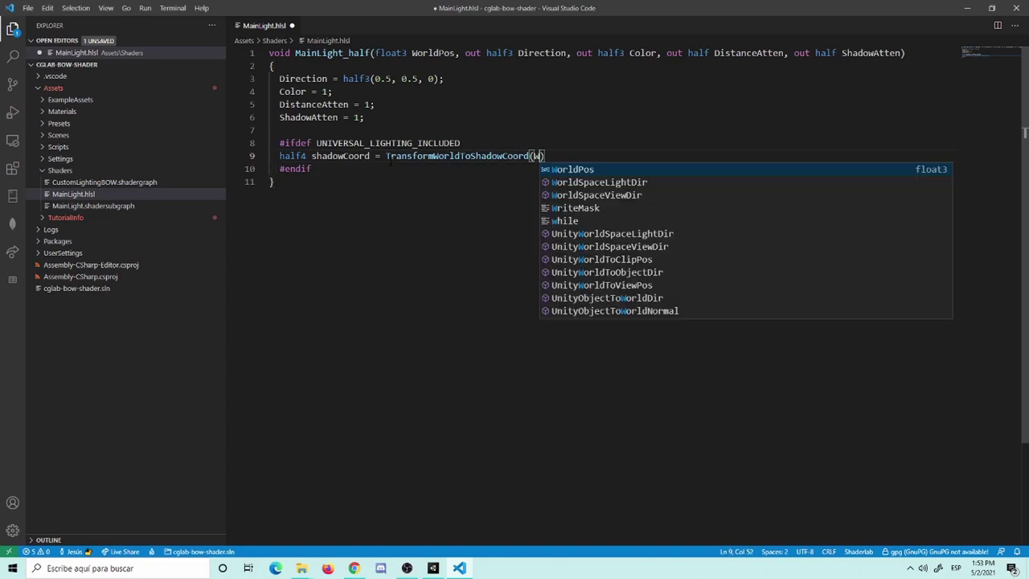
pyautogui.write('ld')
pyautogui.press('Tab')
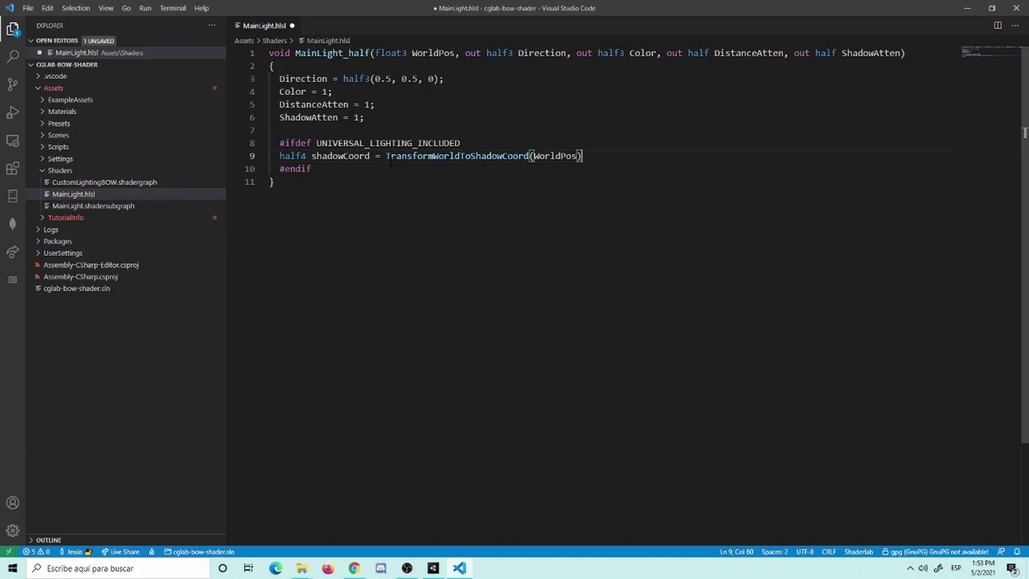
pyautogui.write(');')
pyautogui.press('Return')
pyautogui.hotkey('ctrl', 's')
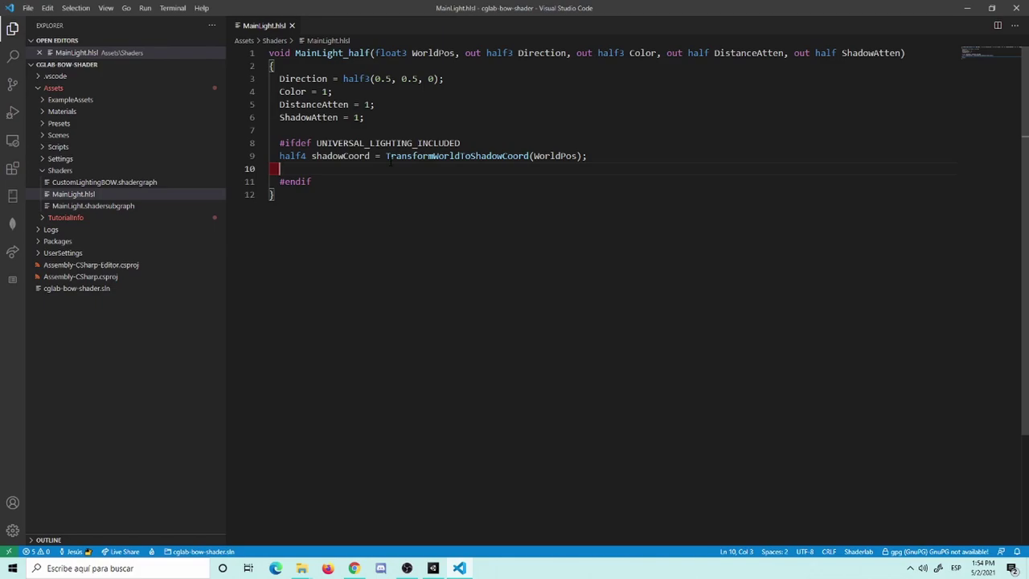
# Declare 'Light mainLight = GetMainLight(shadowCoord);' in the lighting block.
pyautogui.write('Lighting')
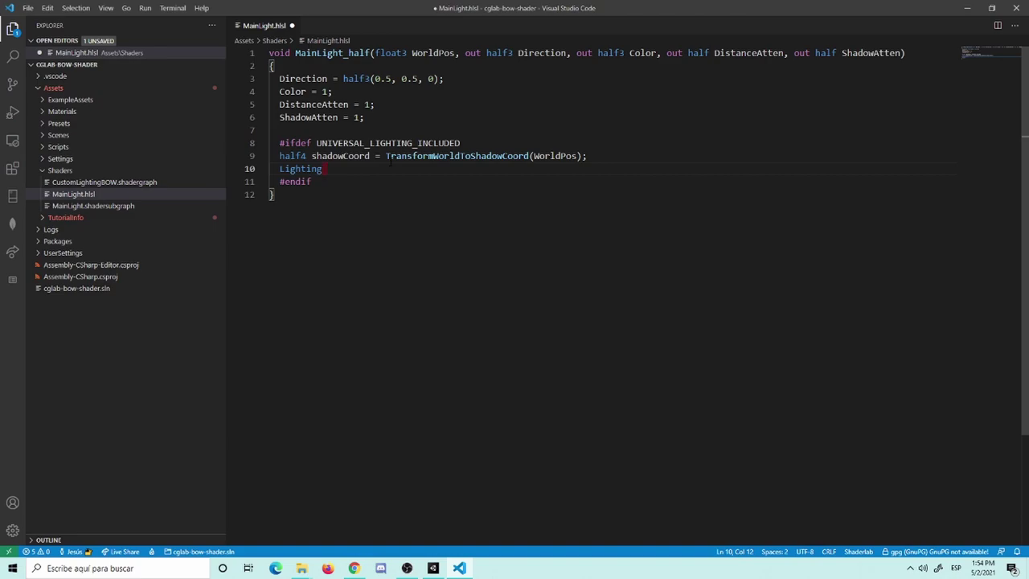
pyautogui.write('main')
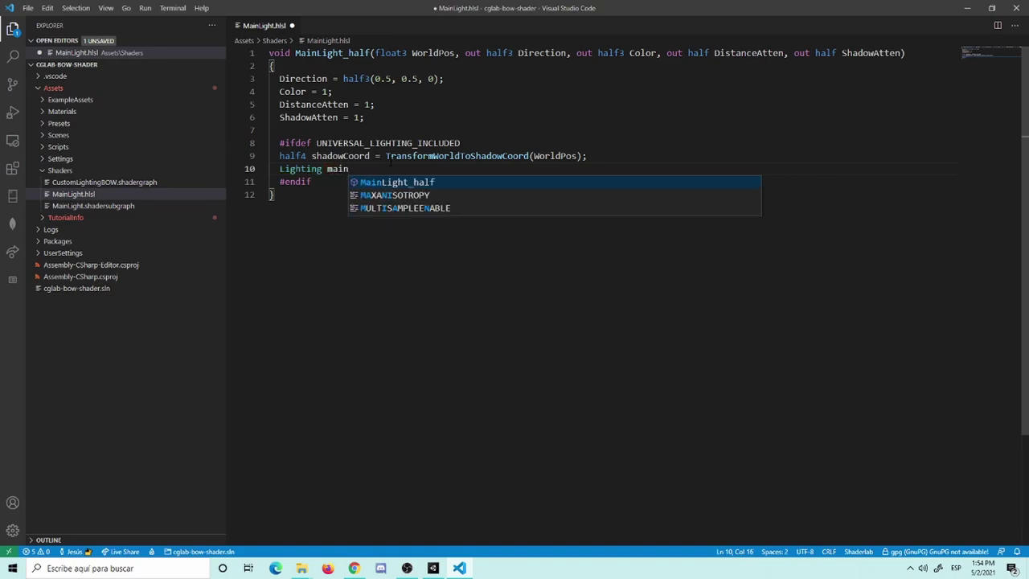
pyautogui.write('Light =')
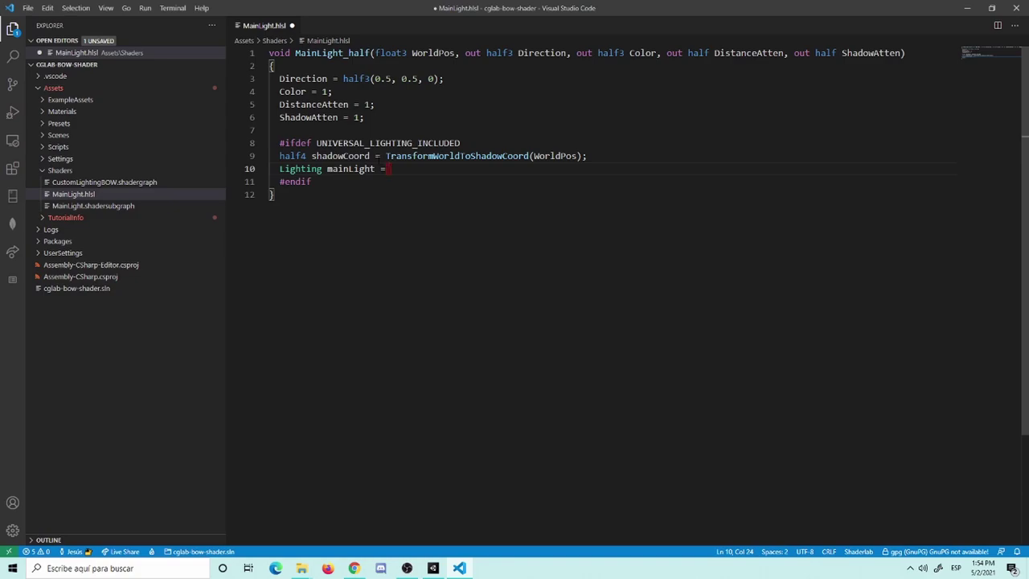
pyautogui.press('BackSpace')
pyautogui.press('BackSpace')
pyautogui.press('BackSpace')
pyautogui.press('BackSpace')
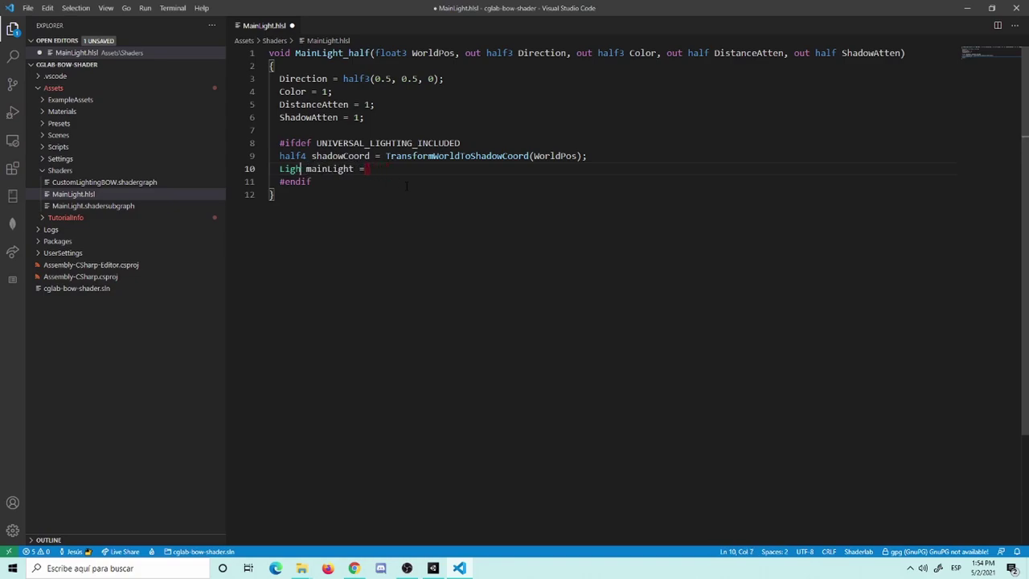
pyautogui.write('t')
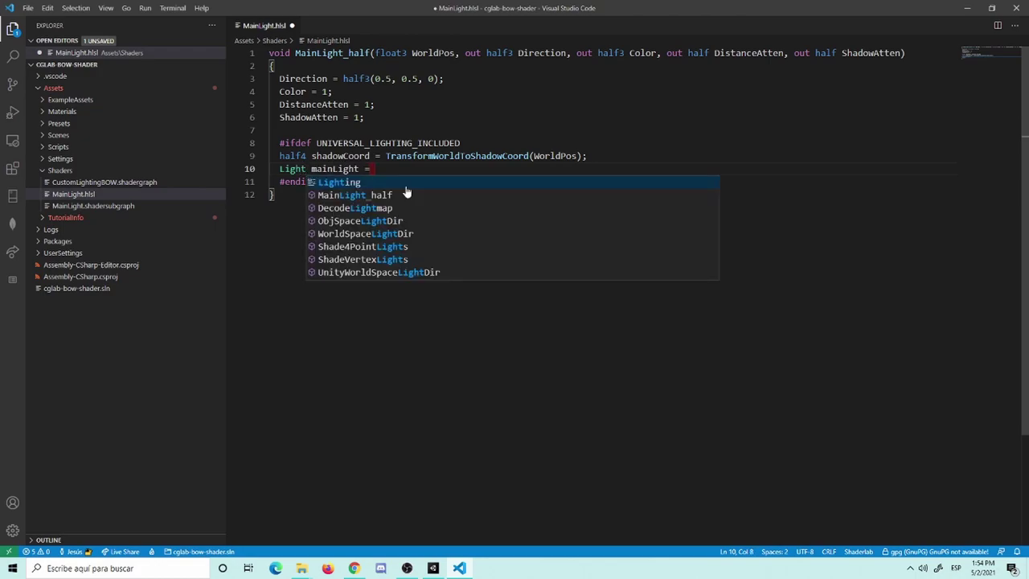
pyautogui.hotkey('ctrl', 's')
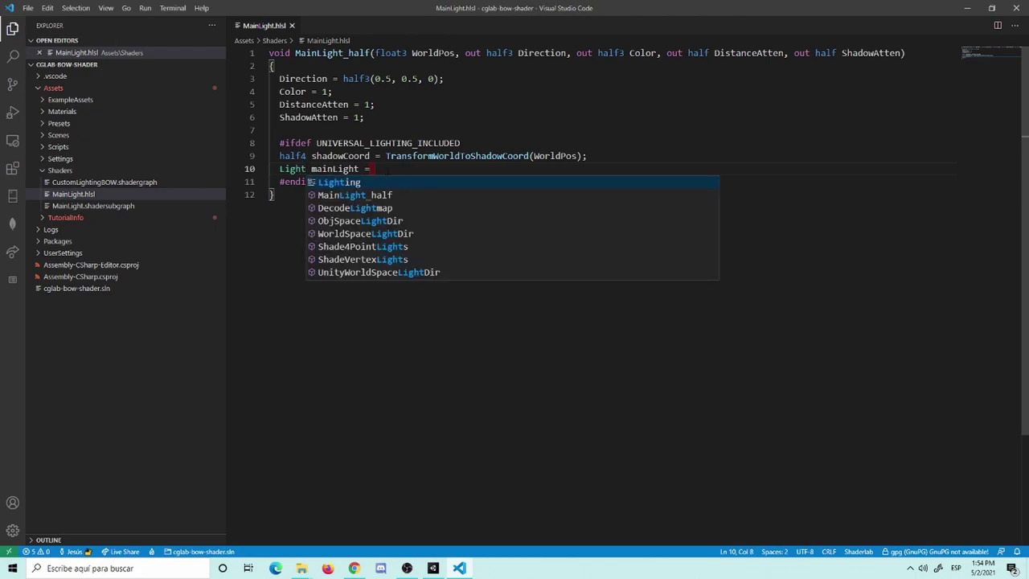
pyautogui.click(402, 167)
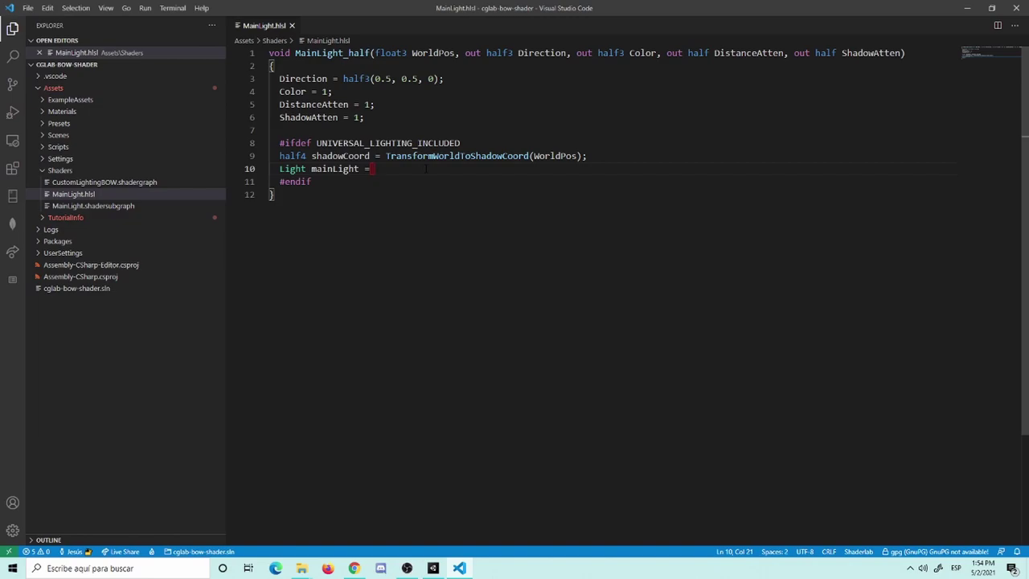
pyautogui.write('Ge')
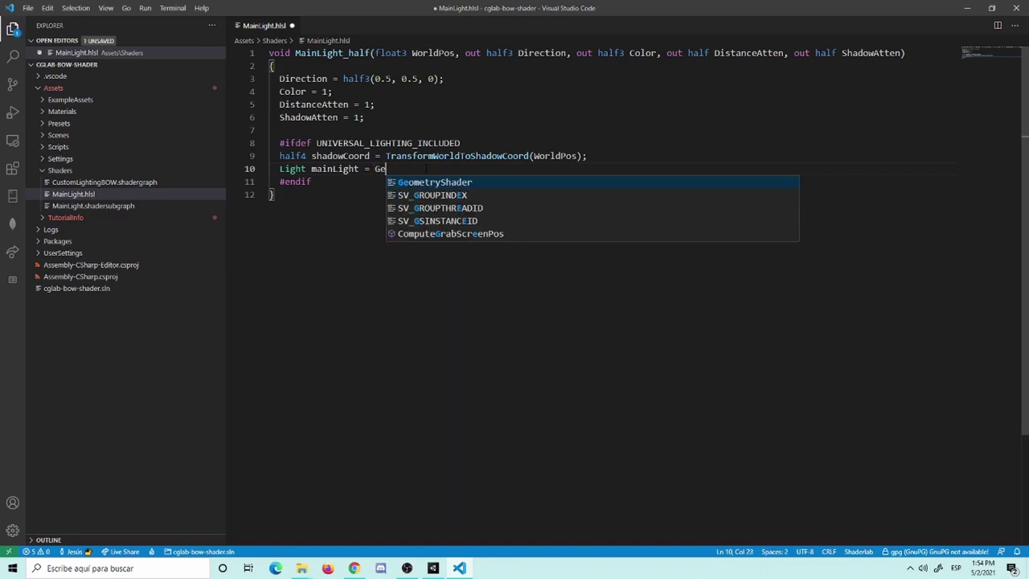
pyautogui.write('tMainLigh')
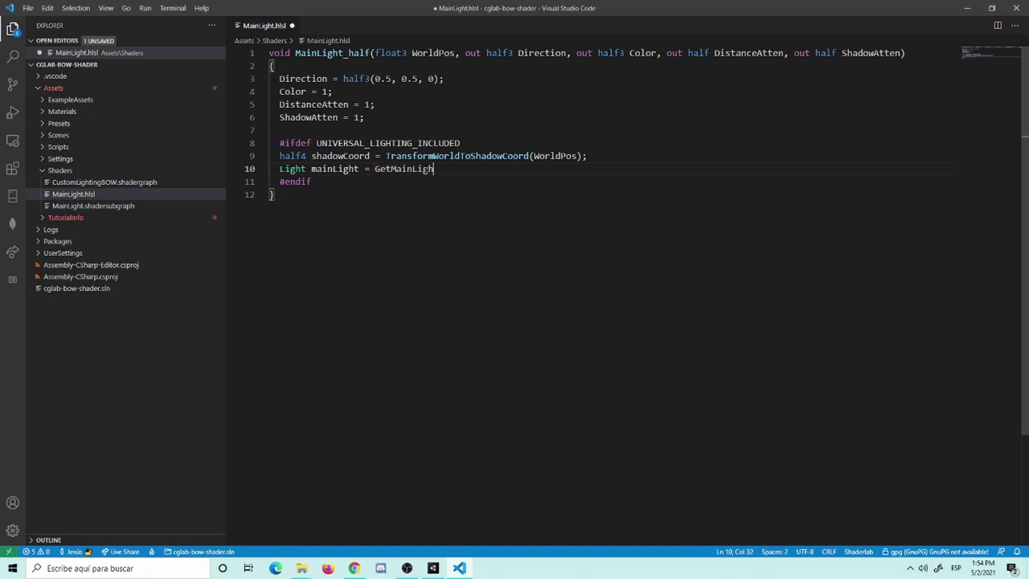
pyautogui.write('t(')
pyautogui.write('shad')
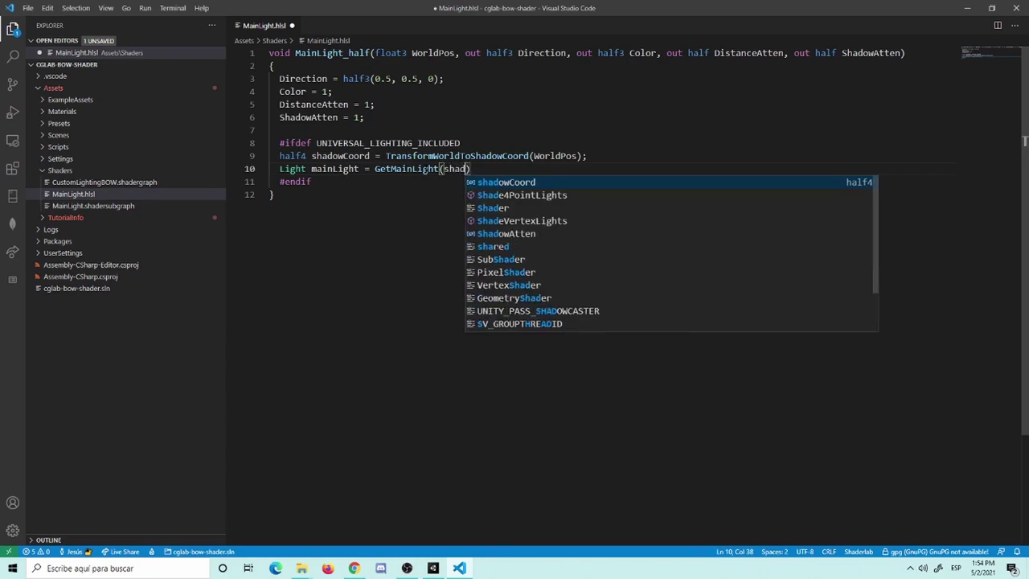
pyautogui.press('Return')
pyautogui.write(';')
pyautogui.hotkey('ctrl', 's')
pyautogui.press('Return')
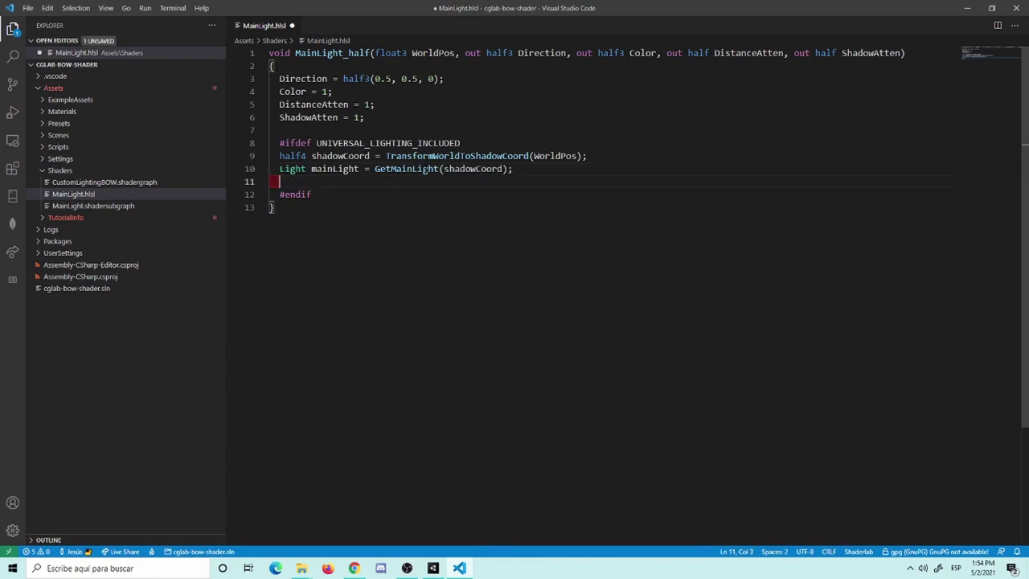
pyautogui.hotkey('ctrl', 's')
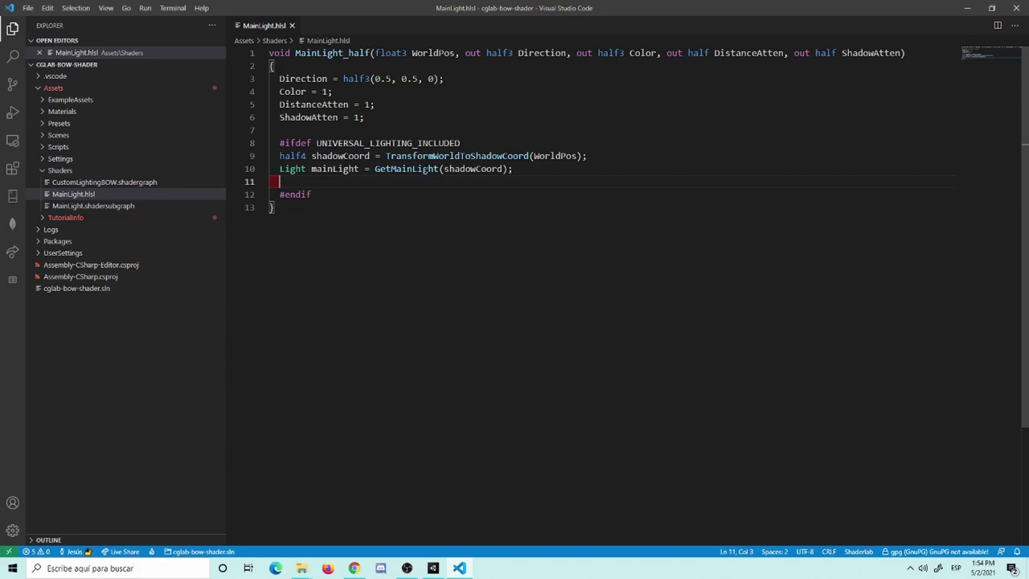
# Assign Direction, Color and DistanceAtten from mainLight.direction, .color and .distanceAttenuation, then save.
pyautogui.write('Direction ')
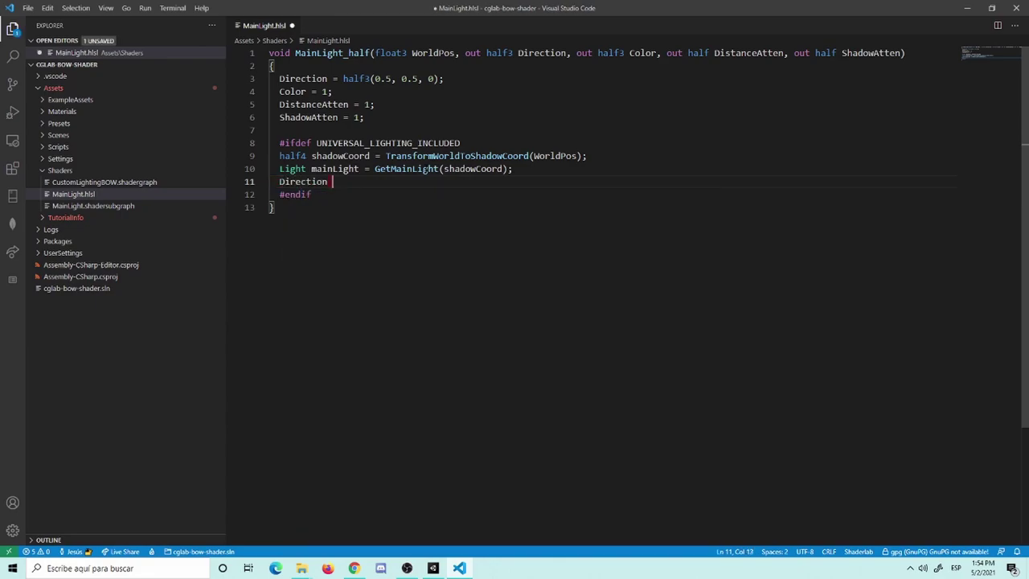
pyautogui.write('= main')
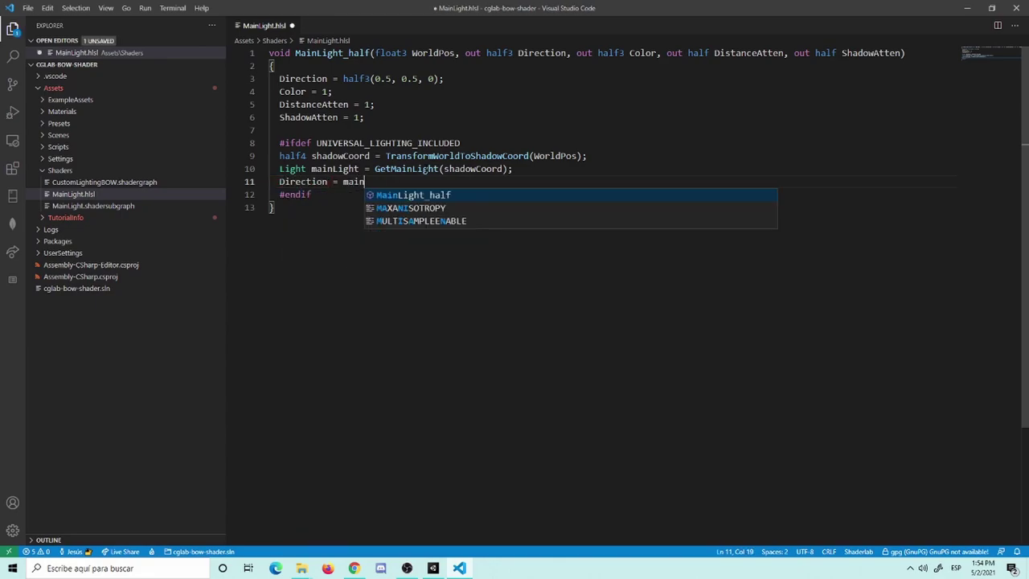
pyautogui.write('Light.')
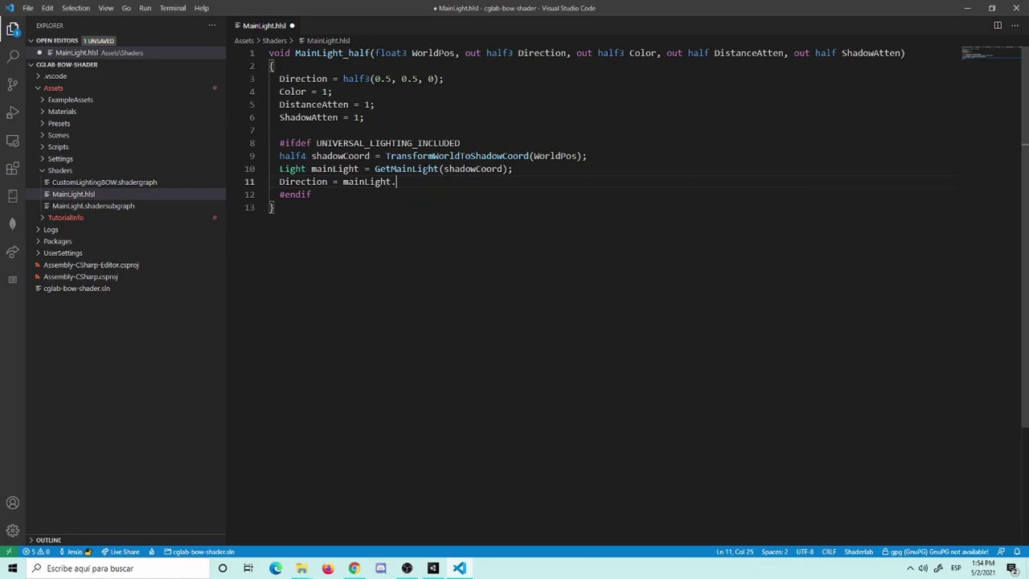
pyautogui.write('direction')
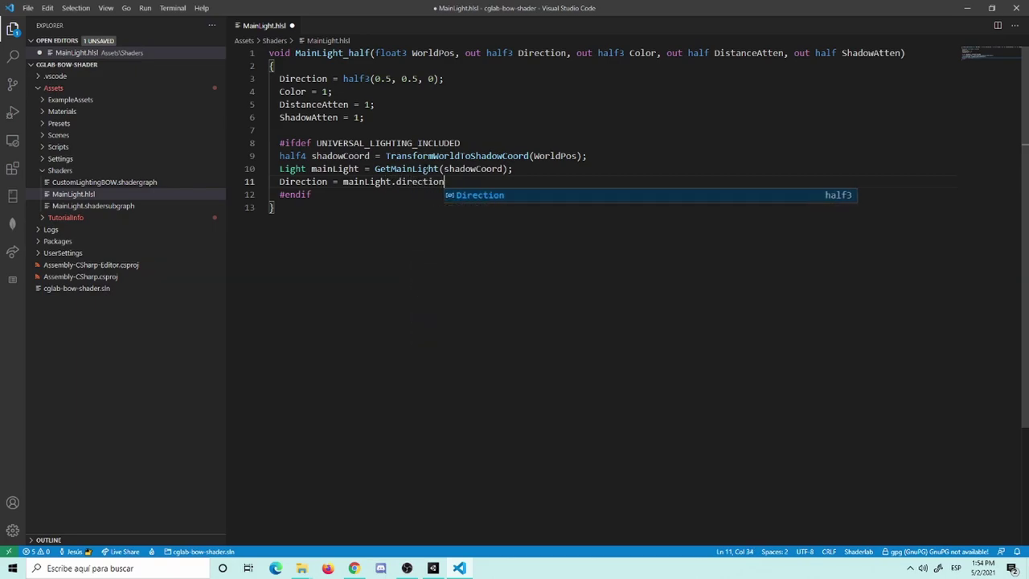
pyautogui.write(';')
pyautogui.press('Return')
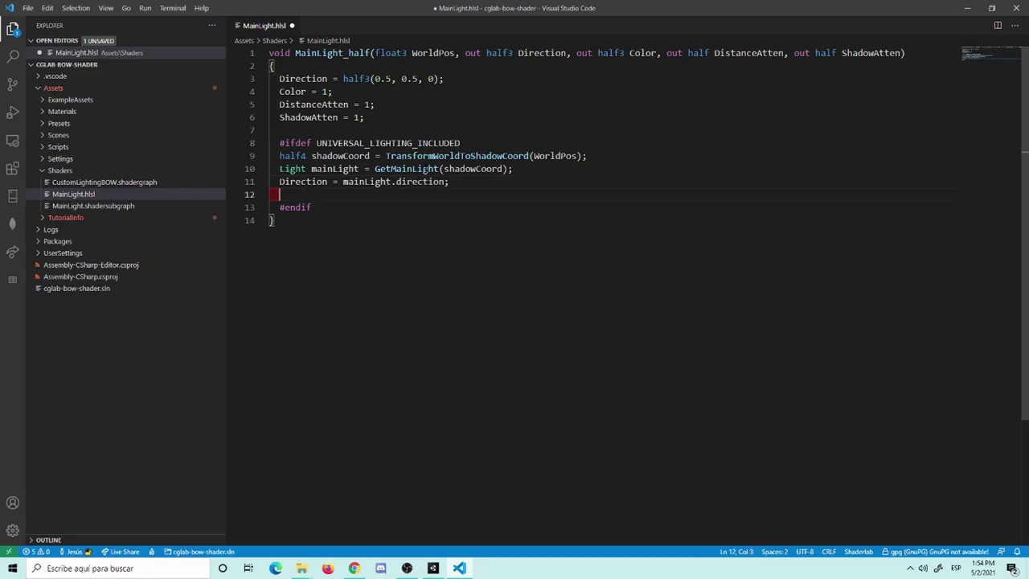
pyautogui.write('Color =')
pyautogui.write(' mainLight')
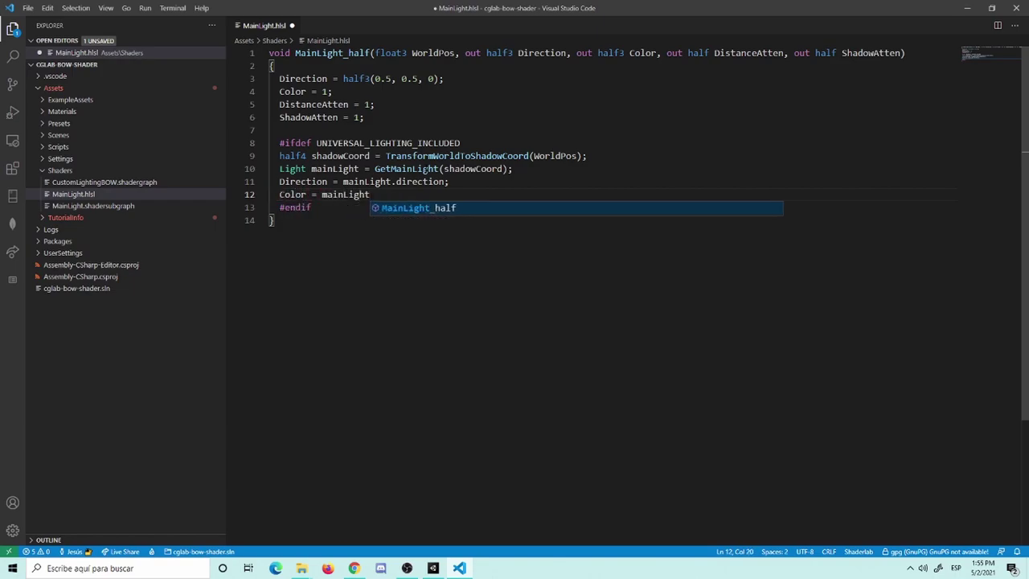
pyautogui.press('Escape')
pyautogui.write('.color')
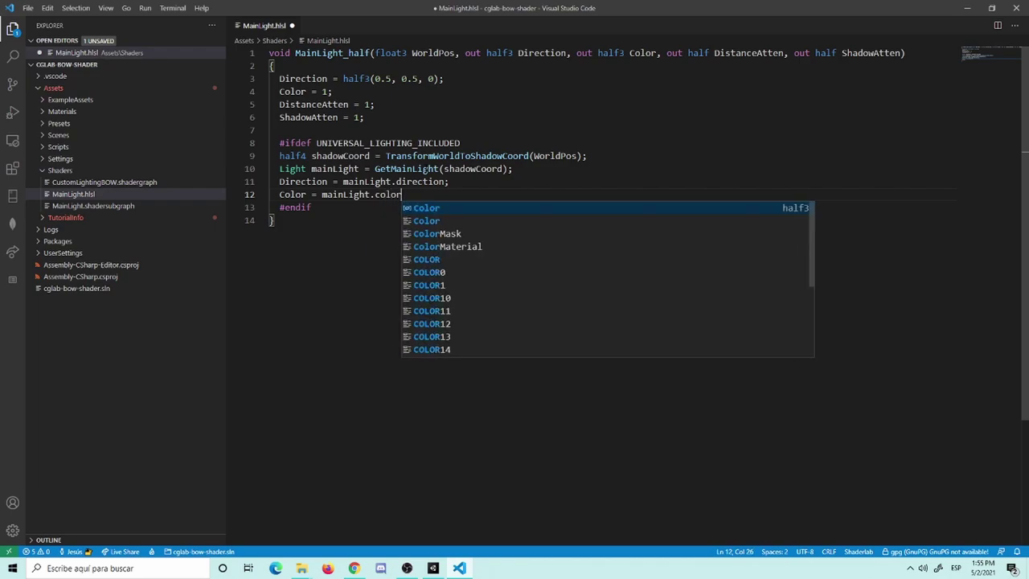
pyautogui.write(';')
pyautogui.press('Return')
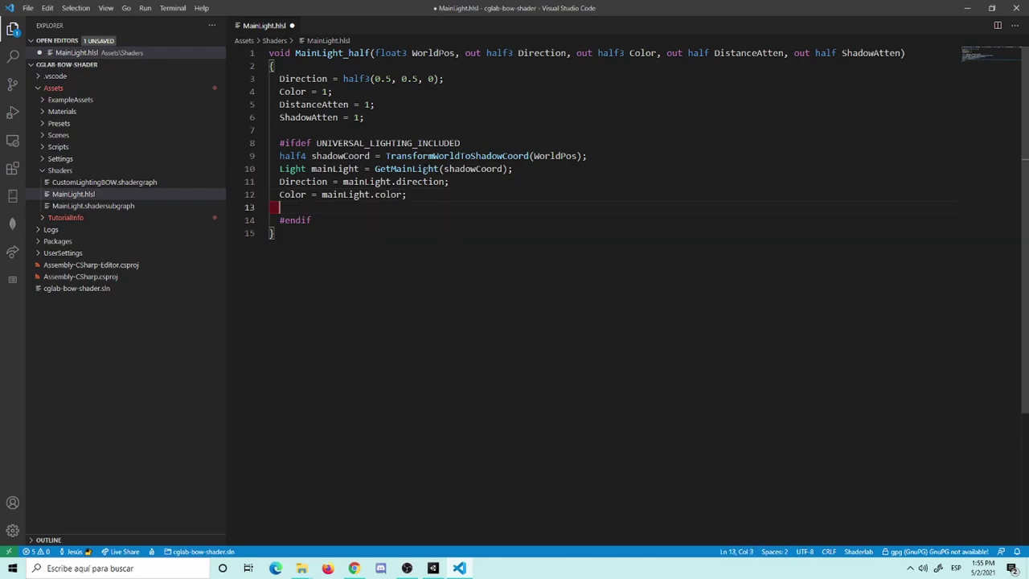
pyautogui.write('Dist')
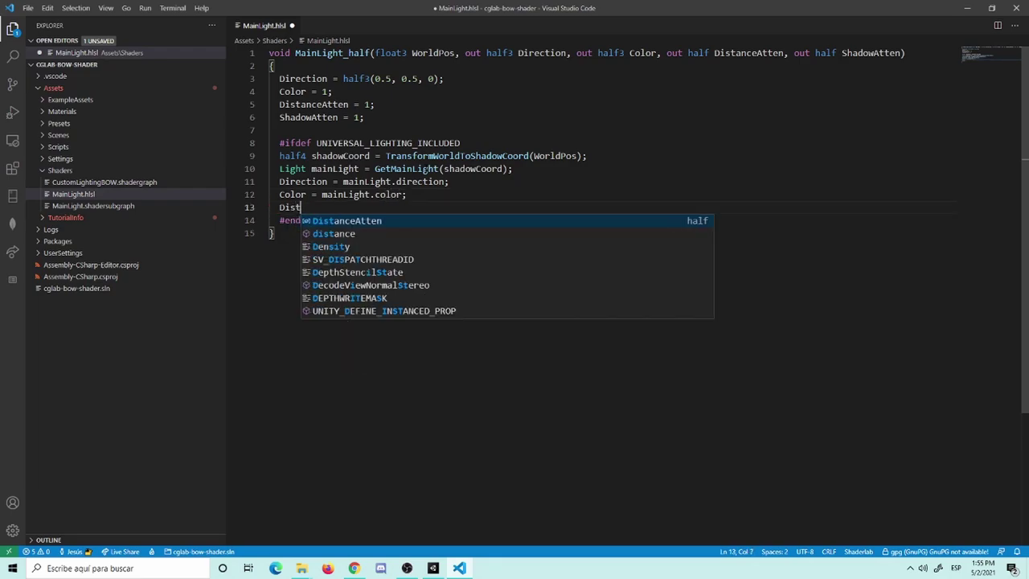
pyautogui.write('an')
pyautogui.press('Tab')
pyautogui.write('= ')
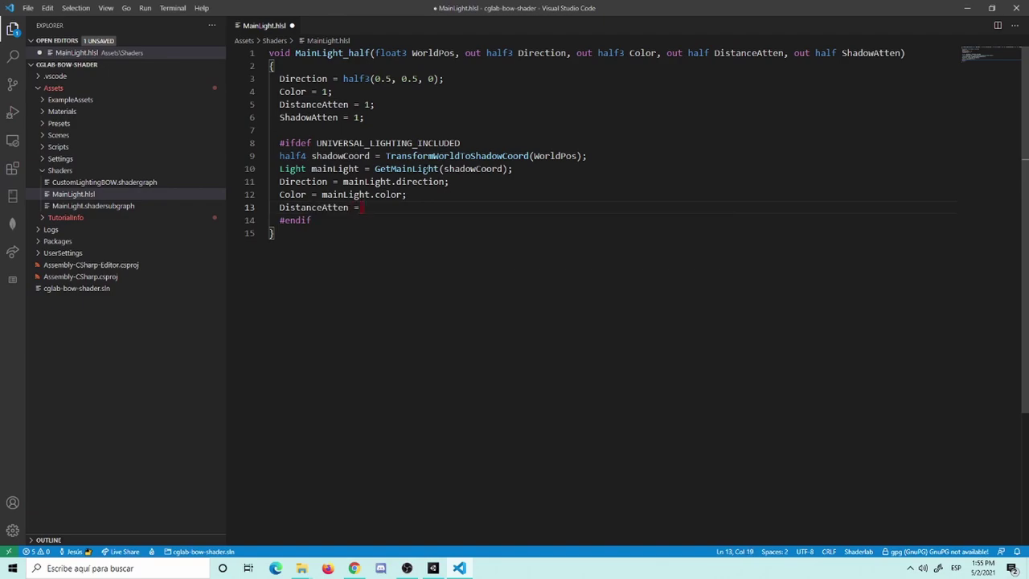
pyautogui.write('mainLight')
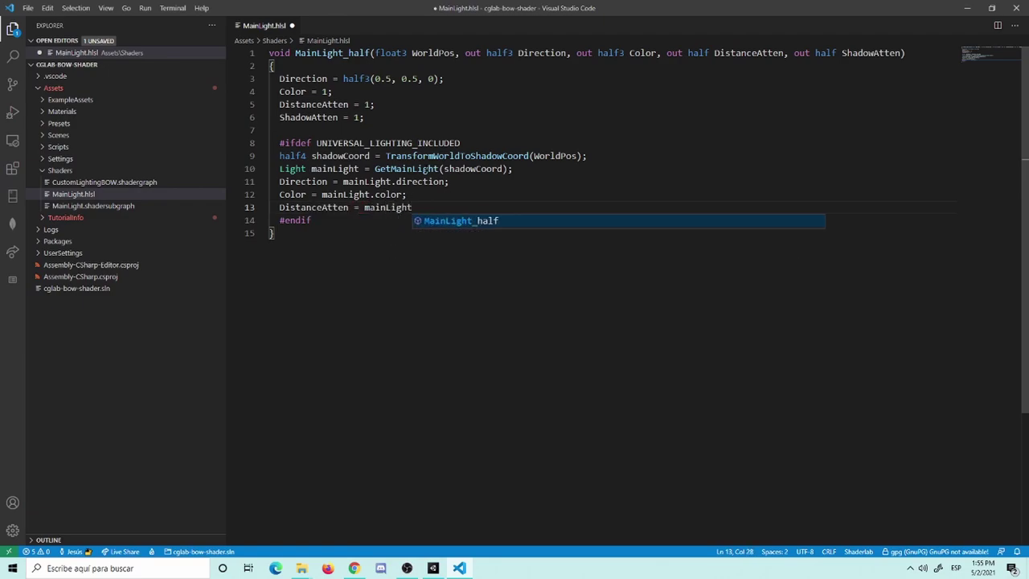
pyautogui.write('.distan')
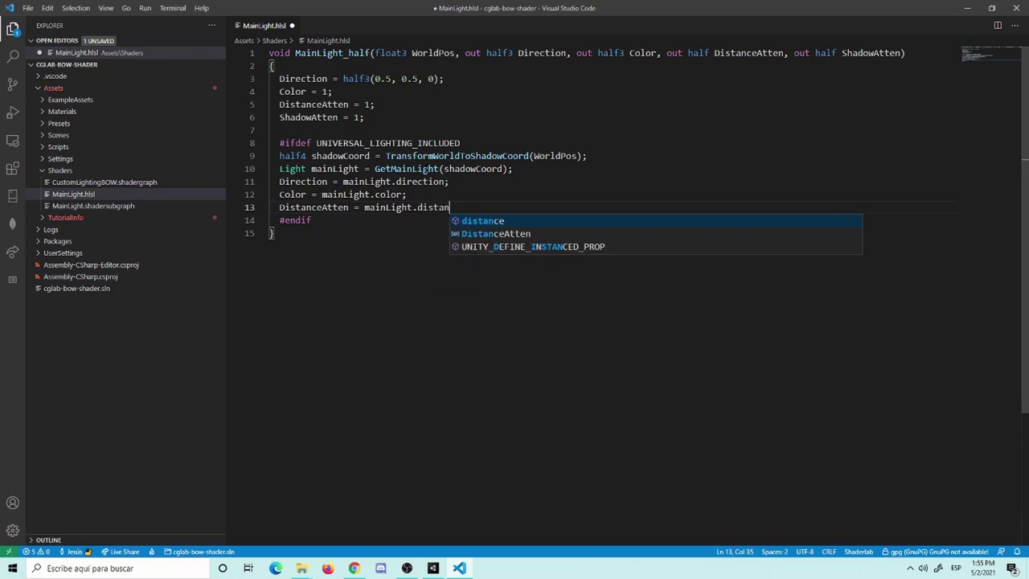
pyautogui.write('ceAttenu')
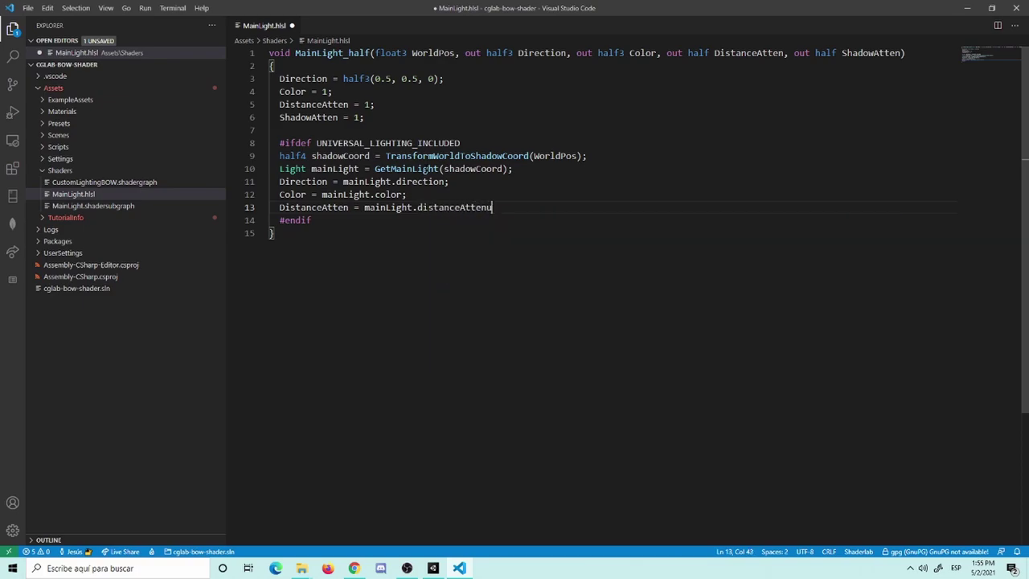
pyautogui.write('ation;')
pyautogui.hotkey('ctrl', 's')
pyautogui.press('Return')
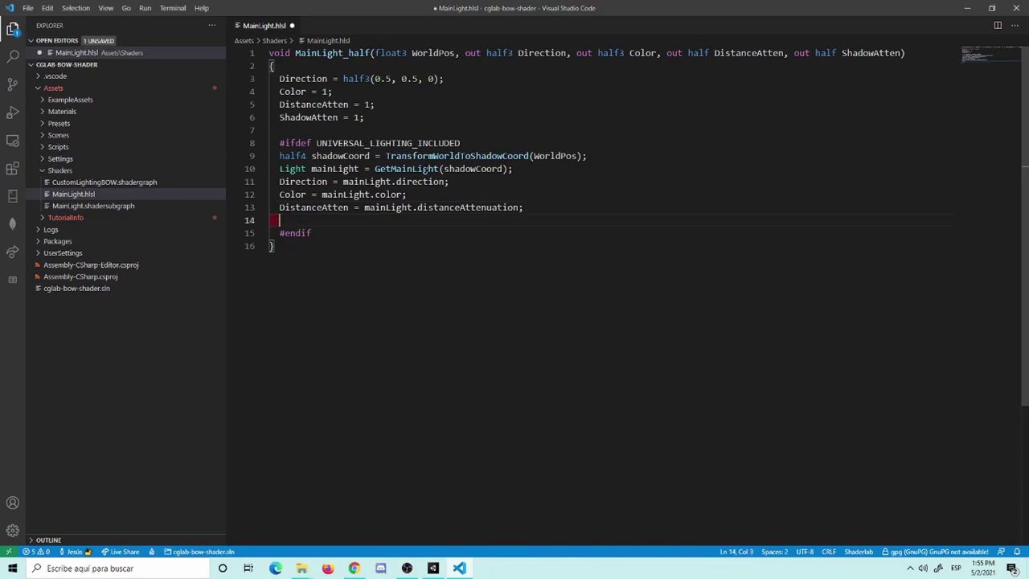
pyautogui.hotkey('ctrl', 's')
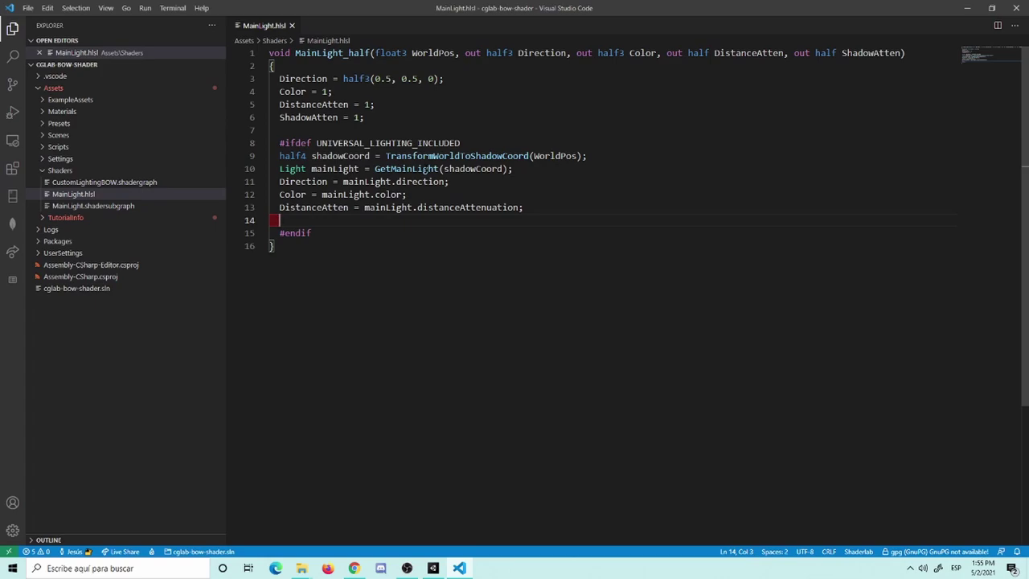
# Write 'ShadowAtten = SampleScreenSpaceShadowmap(shadowCoord);' on line 14, save, and return to Unity.
pyautogui.write('shado')
pyautogui.press('Down')
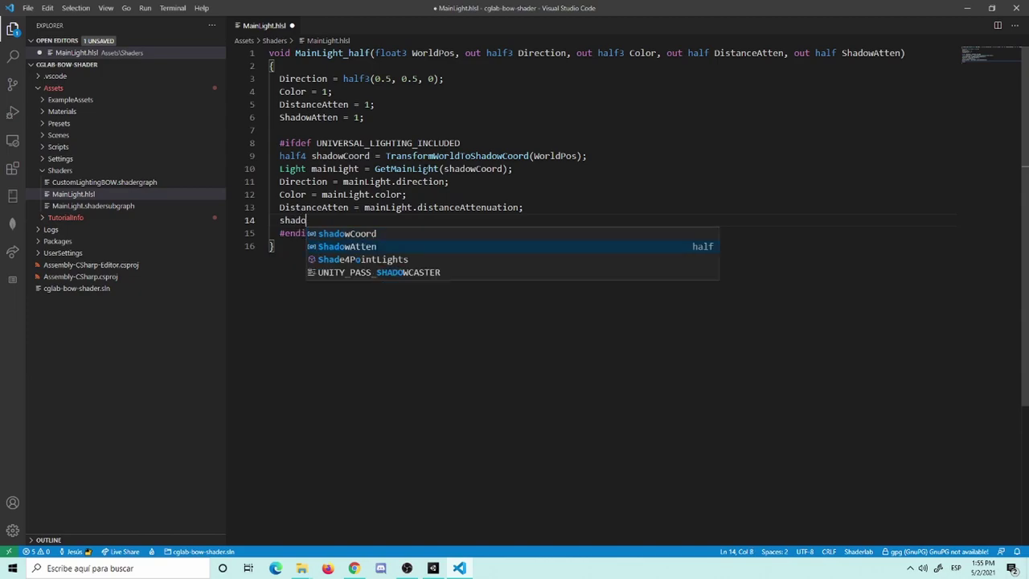
pyautogui.press('Return')
pyautogui.write('= ')
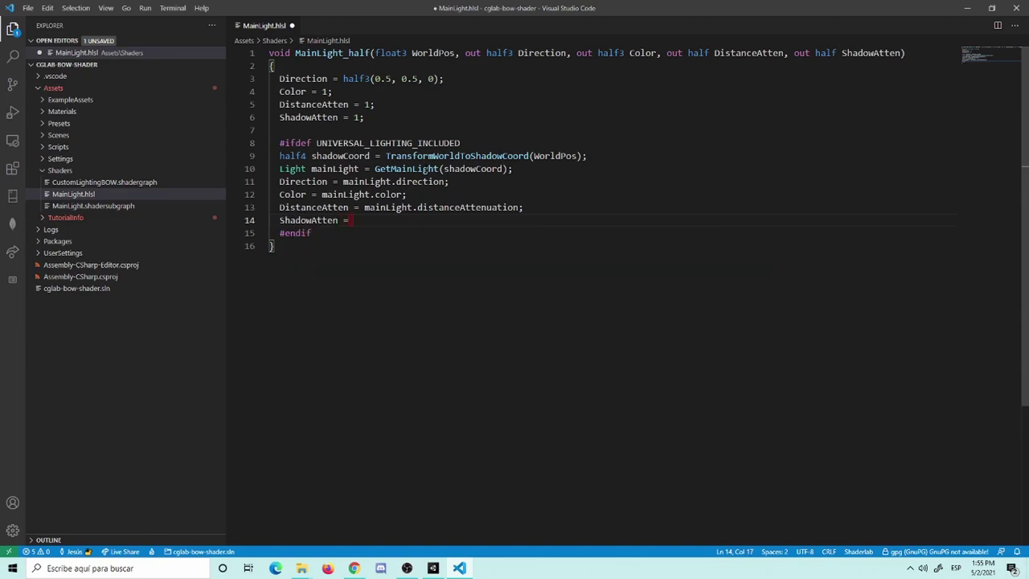
pyautogui.write('Sample')
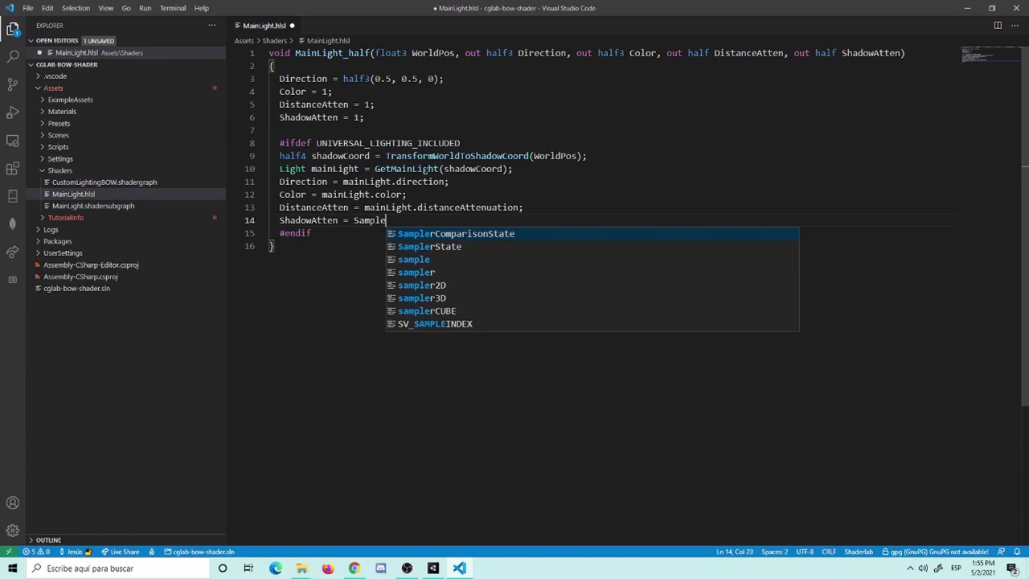
pyautogui.write('S')
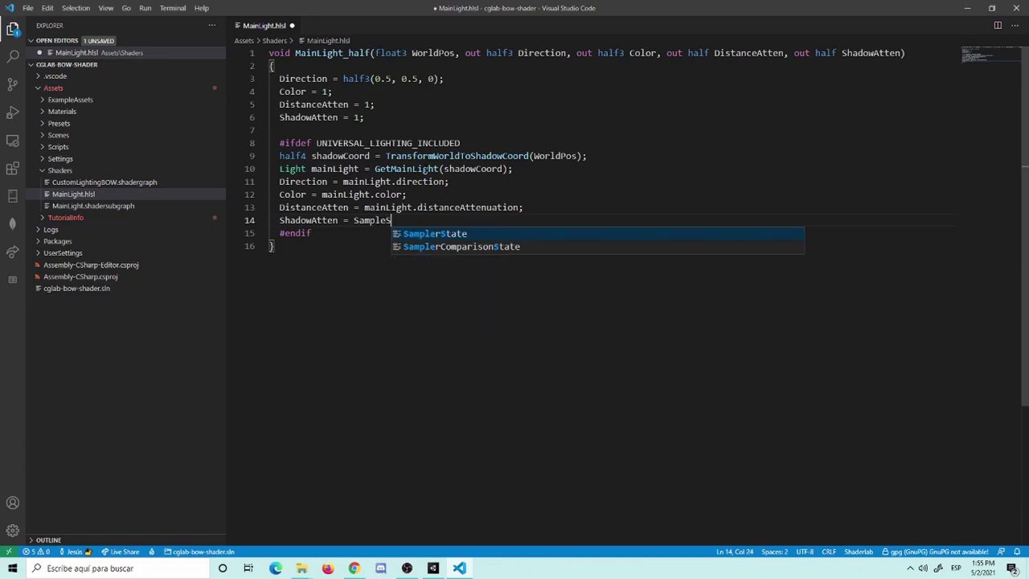
pyautogui.write('creen')
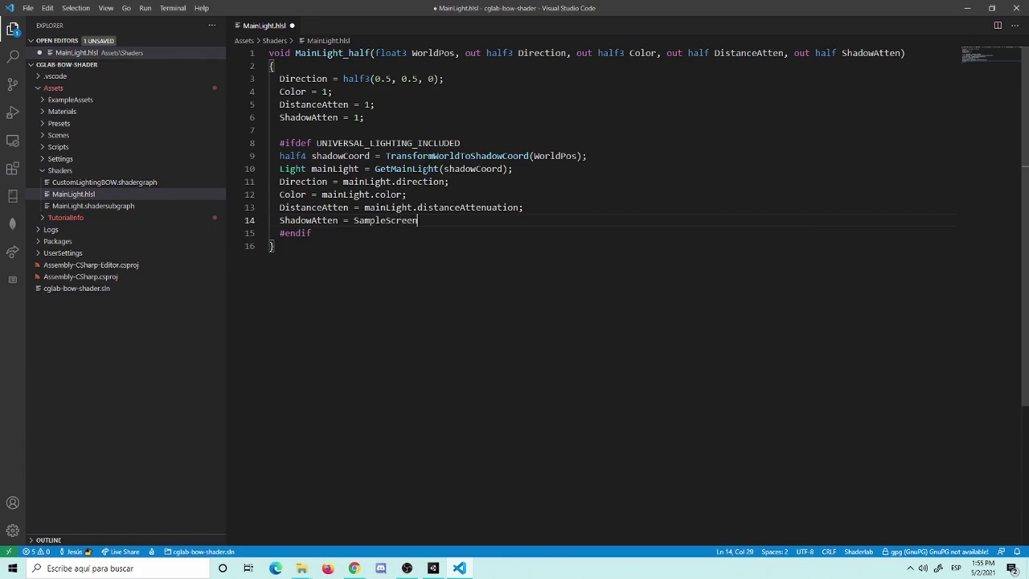
pyautogui.write('Space')
pyautogui.press('Return')
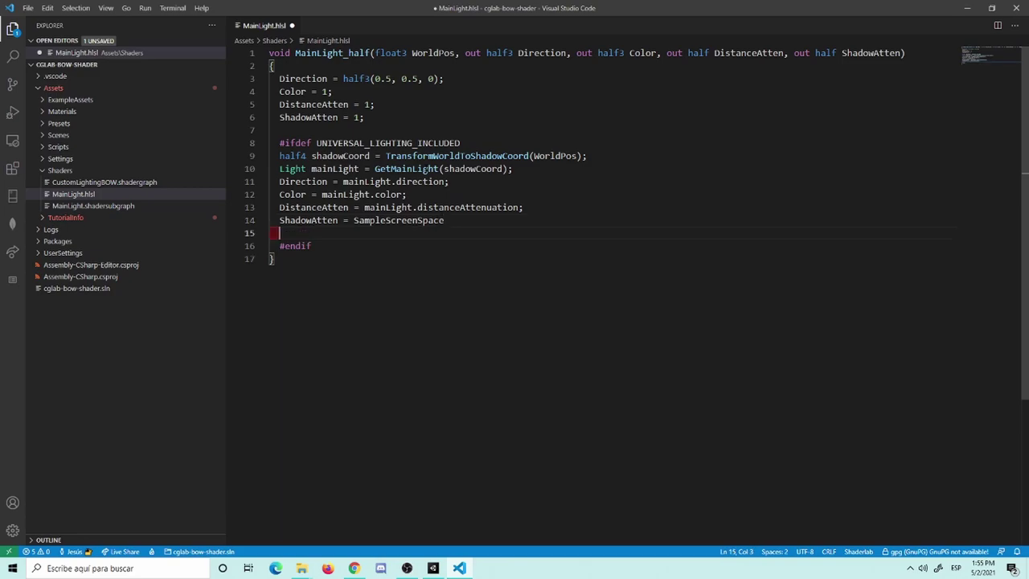
pyautogui.write('shadowm')
pyautogui.write('ap')
pyautogui.click(301, 233)
pyautogui.press('BackSpace')
pyautogui.press('BackSpace')
pyautogui.press('BackSpace')
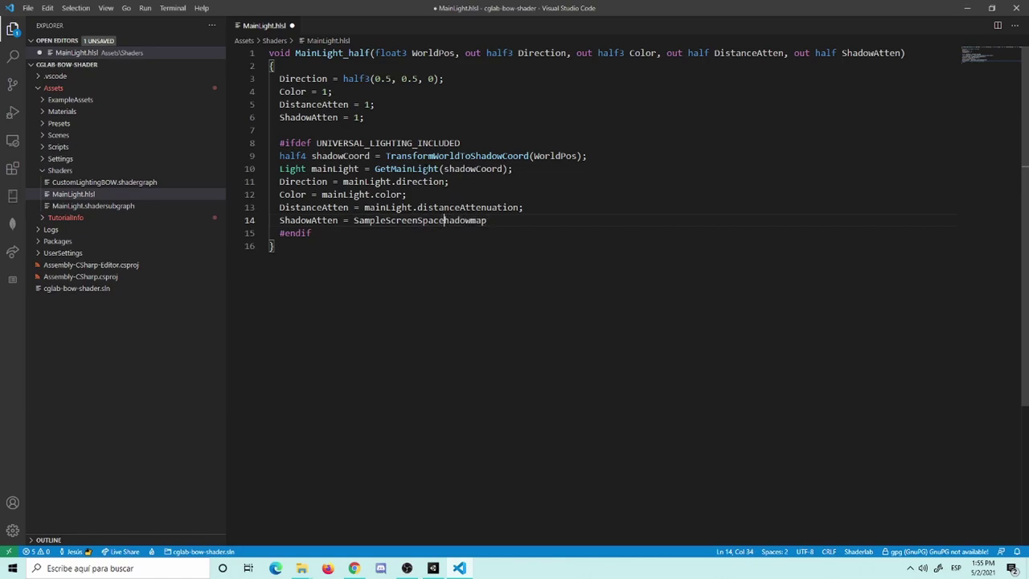
pyautogui.write('S')
pyautogui.press('Right')
pyautogui.press('Right')
pyautogui.press('Right')
pyautogui.press('Right')
pyautogui.press('Right')
pyautogui.press('Right')
pyautogui.press('Right')
pyautogui.press('Right')
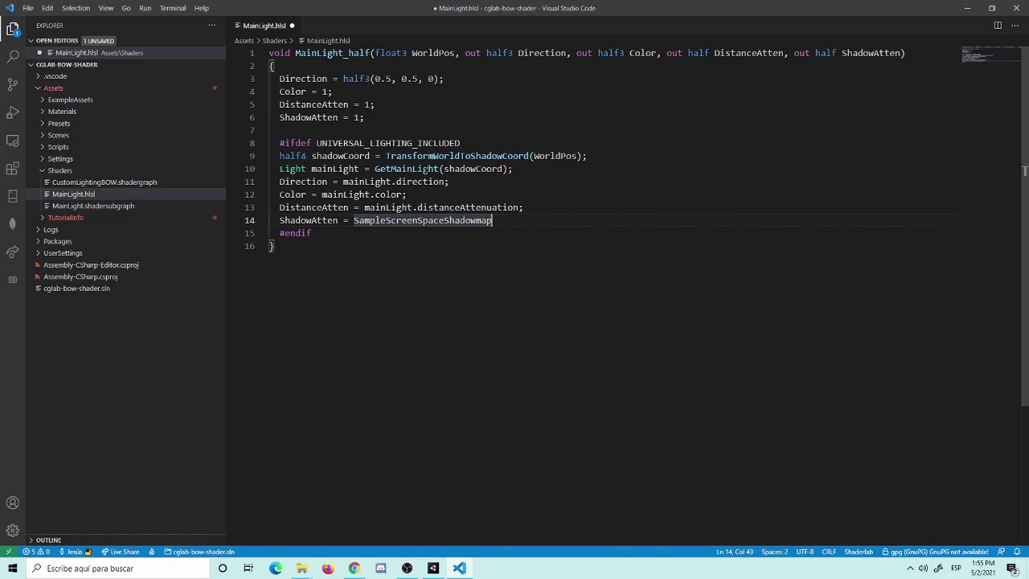
pyautogui.write('(')
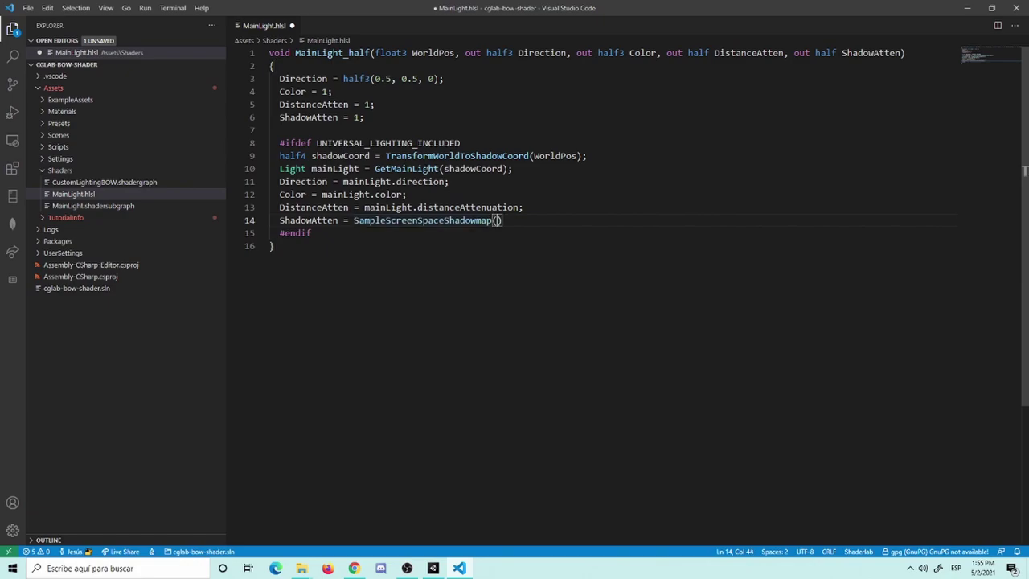
pyautogui.write('shadowCoord)')
pyautogui.write(';')
pyautogui.hotkey('ctrl', 's')
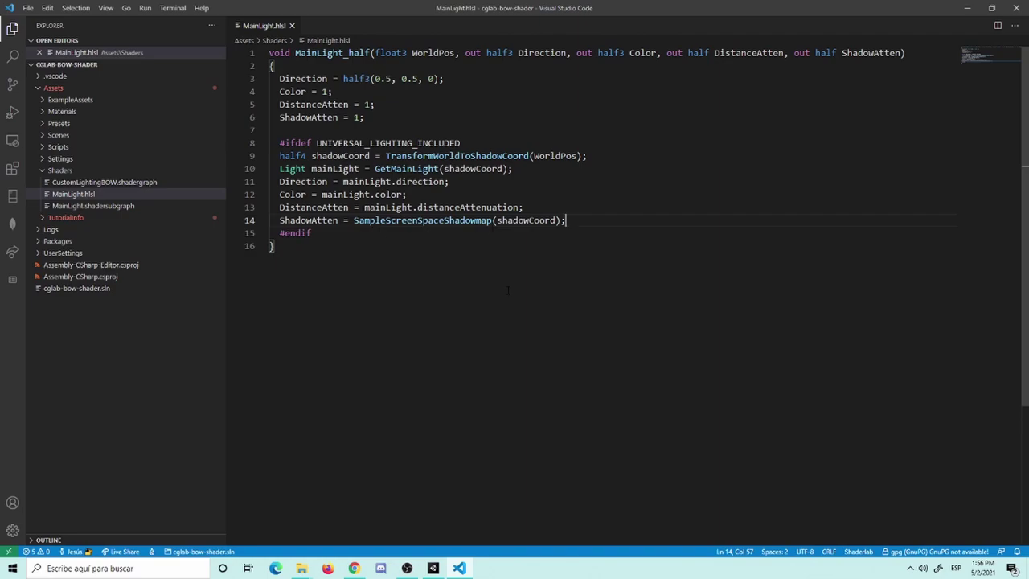
pyautogui.click(434, 568)
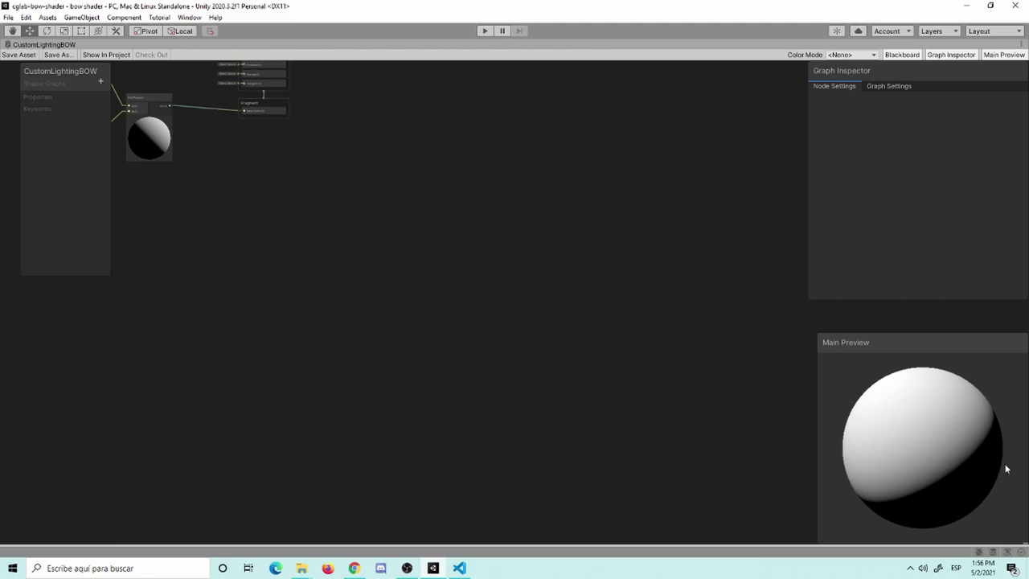
# Save the CustomLightingBOW shader graph and frame all its nodes.
pyautogui.click(20, 54)
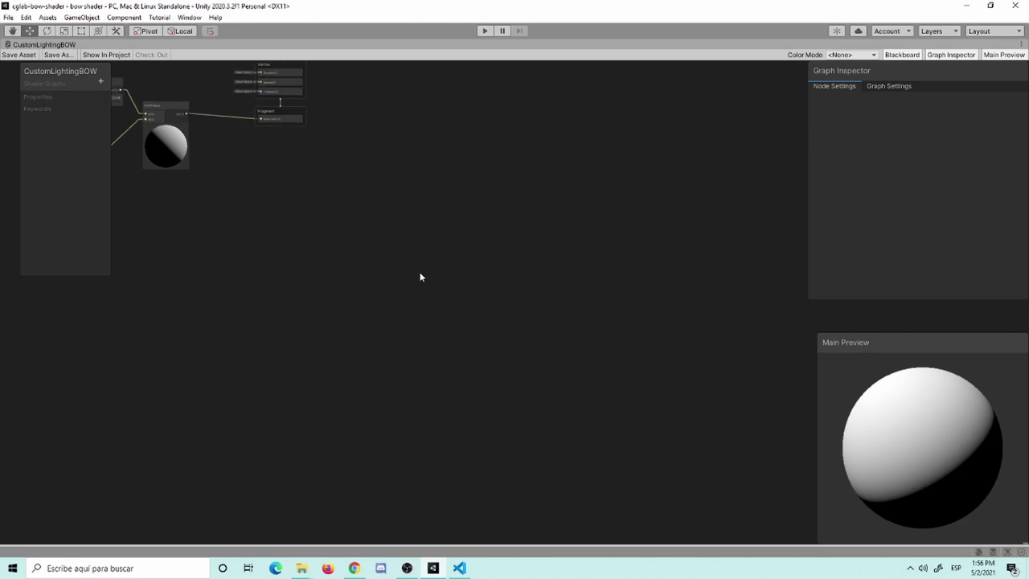
pyautogui.press('a')
pyautogui.scroll(6, 599, 338)
pyautogui.scroll(-3, 514, 262)
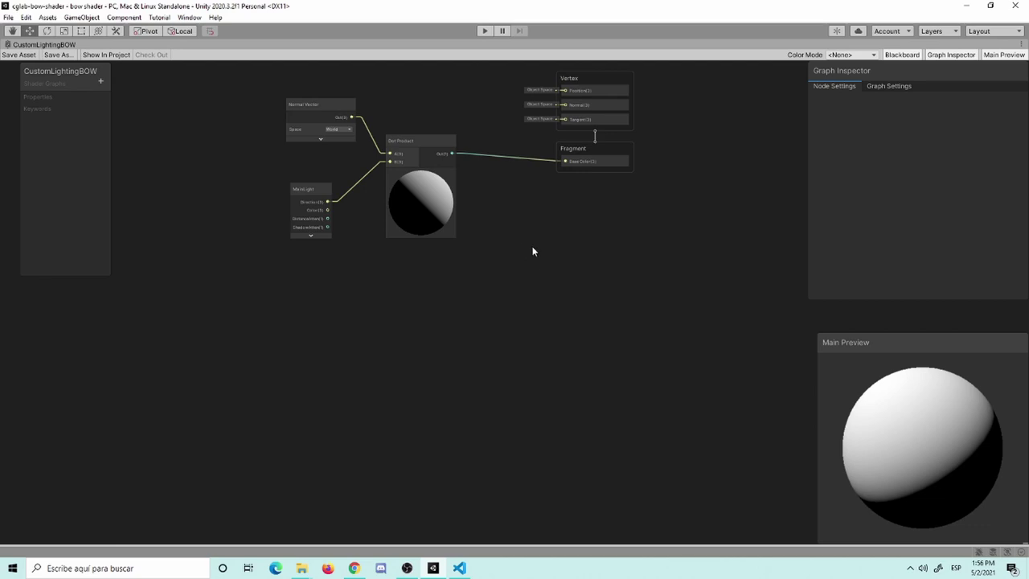
# Review the GetMainLight line in VS Code, close the editor, and restore Unity's docked layout.
pyautogui.click(459, 568)
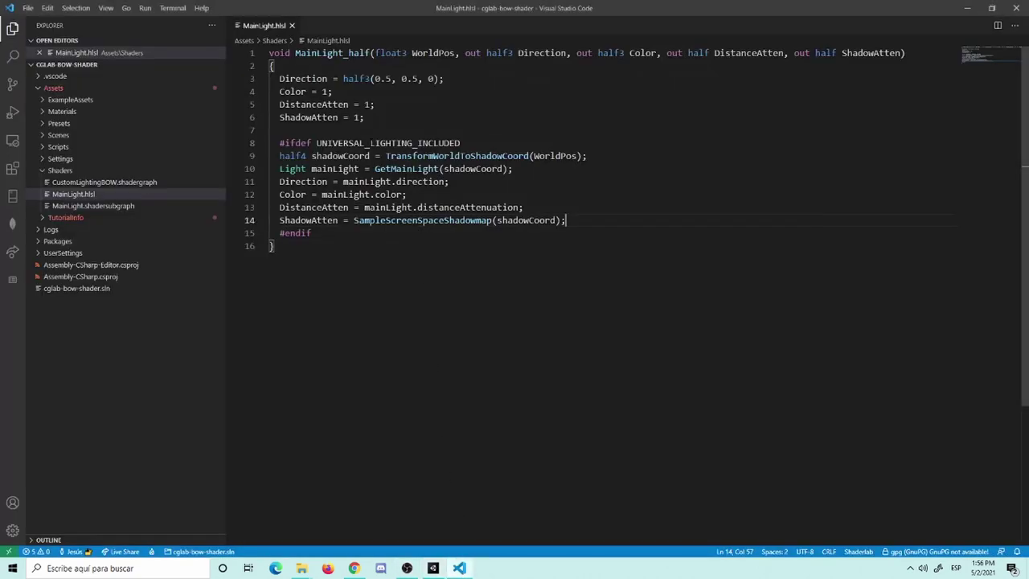
pyautogui.tripleClick(394, 168)
pyautogui.click(349, 247)
pyautogui.click(1016, 8)
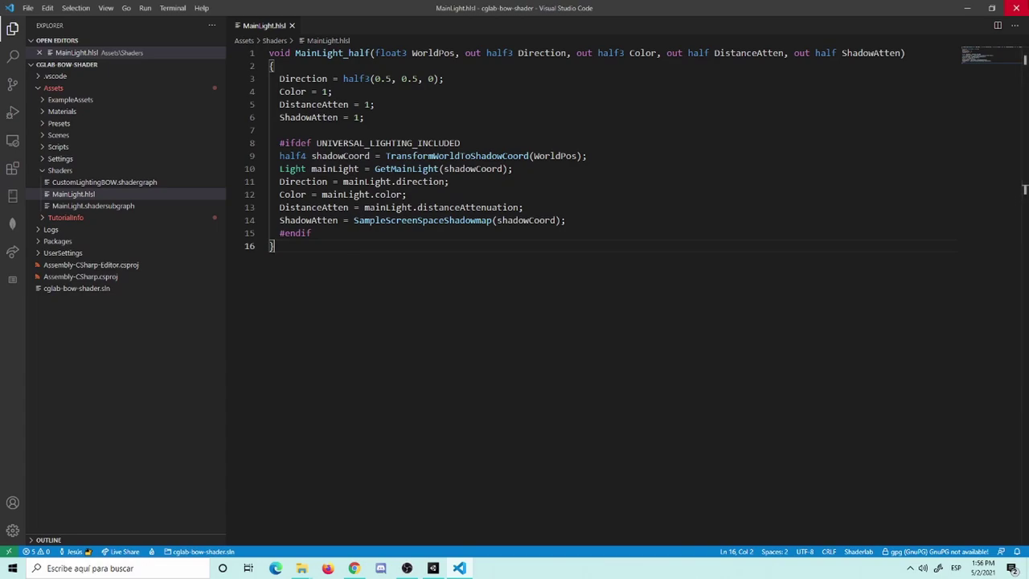
pyautogui.hotkey('shift', 'space')
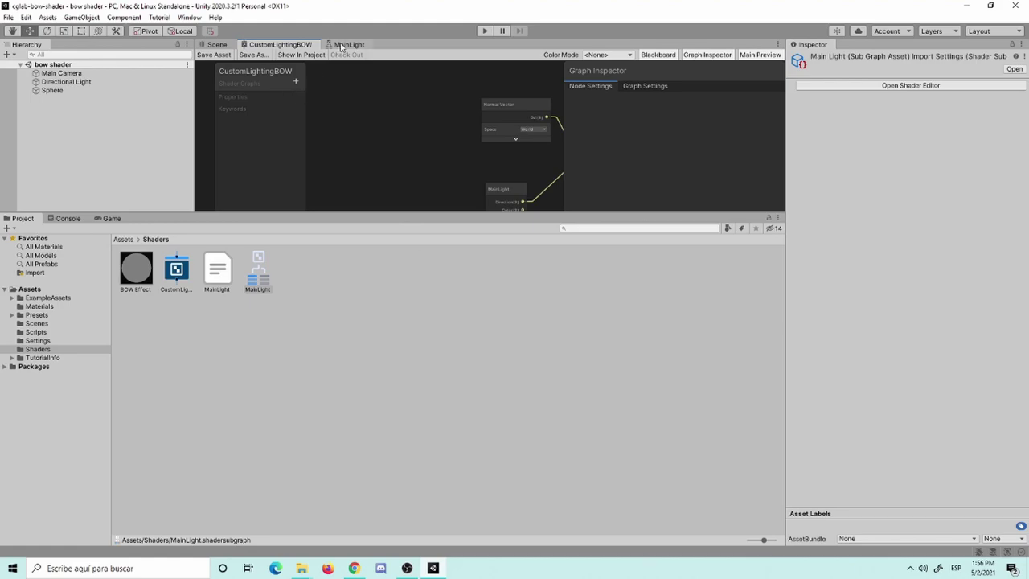
# Frame the graph, then bring up the Scene and Game views of the sphere.
pyautogui.press('a')
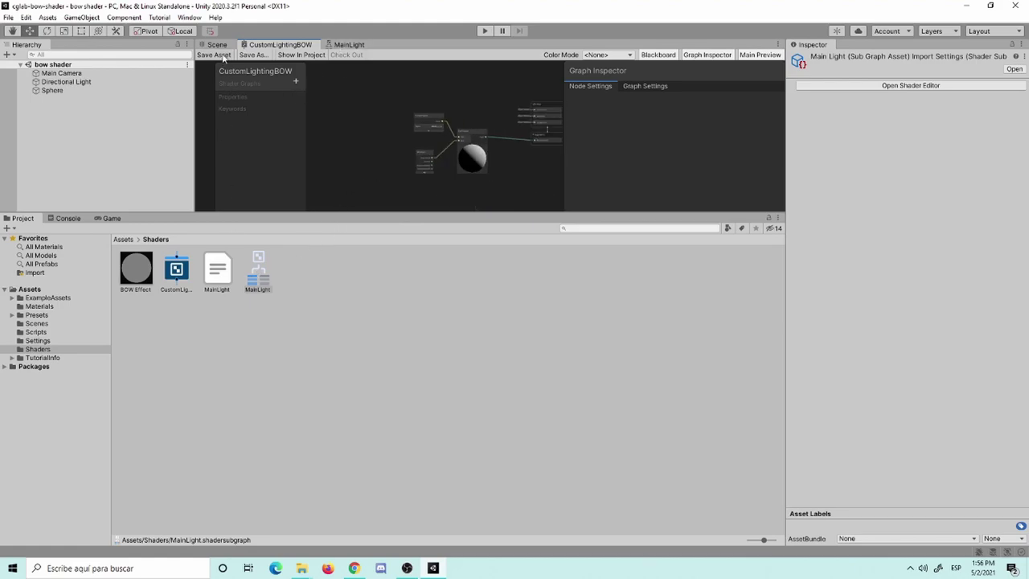
pyautogui.click(215, 45)
pyautogui.scroll(2, 478, 157)
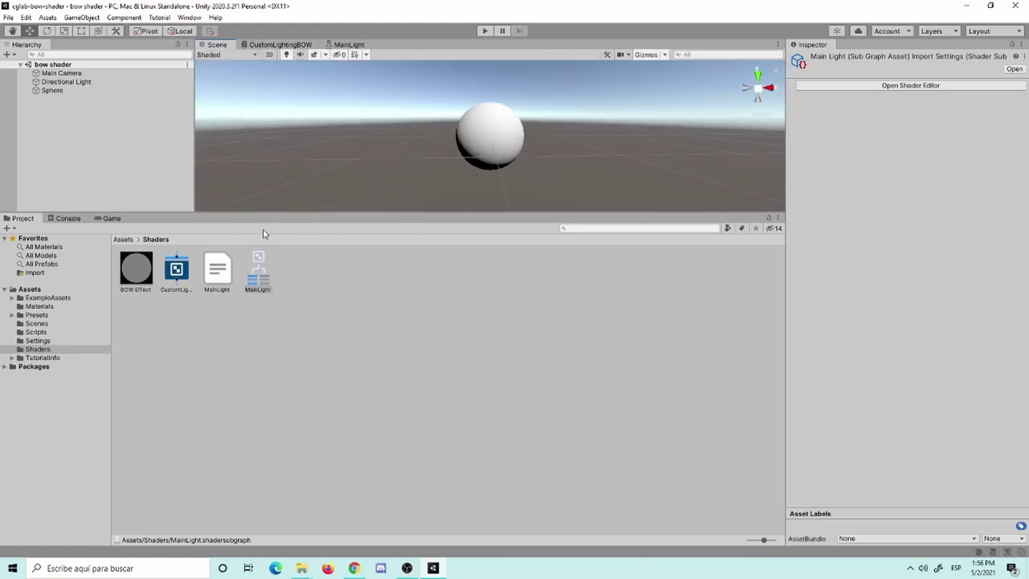
pyautogui.click(112, 219)
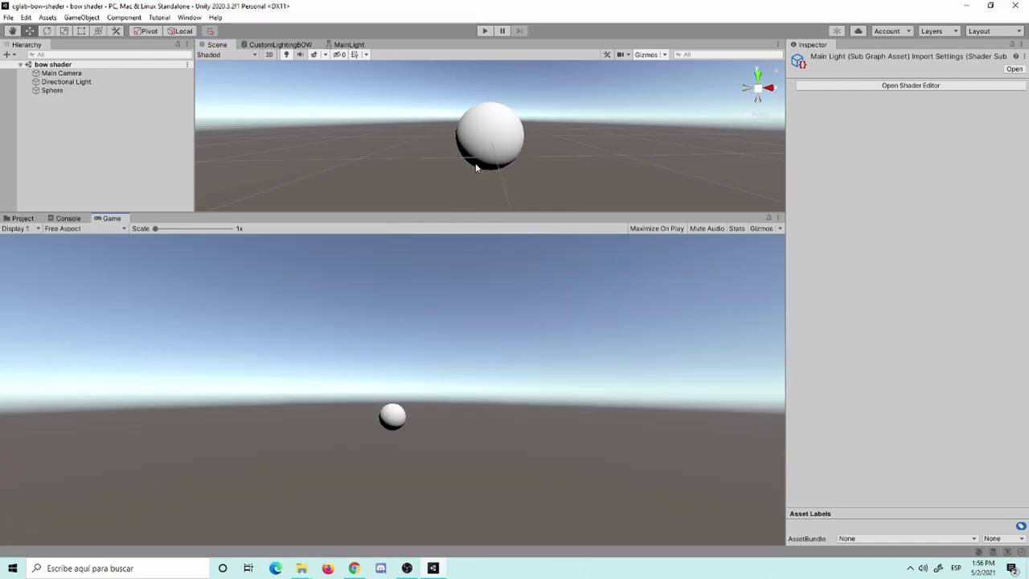
pyautogui.keyDown('alt'); pyautogui.moveTo(475, 168); pyautogui.dragTo(418, 156); pyautogui.keyUp('alt')
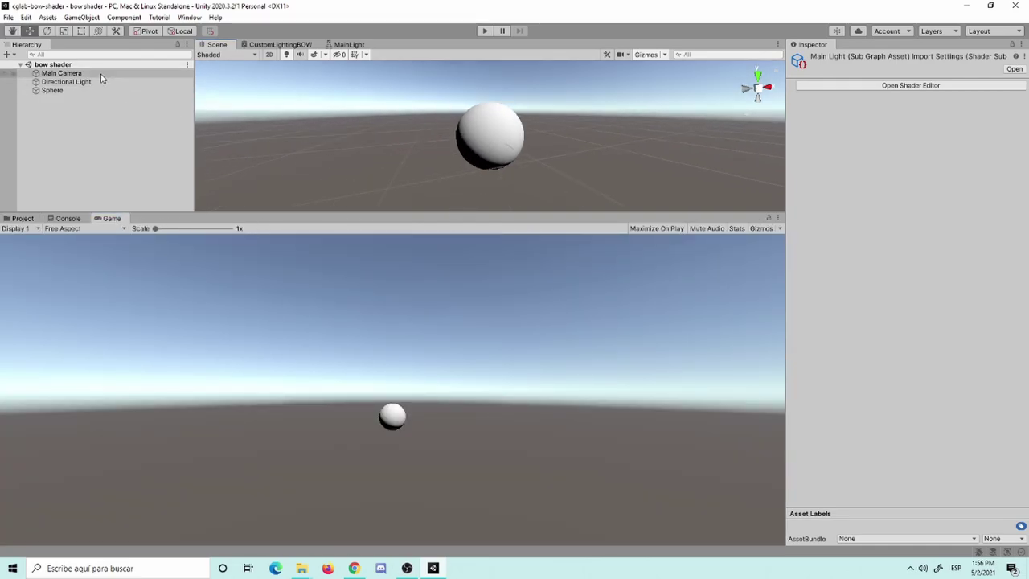
# Test-rotate the Directional Light, undo back to 50/-30/0, and toggle it off and on.
pyautogui.doubleClick(73, 81)
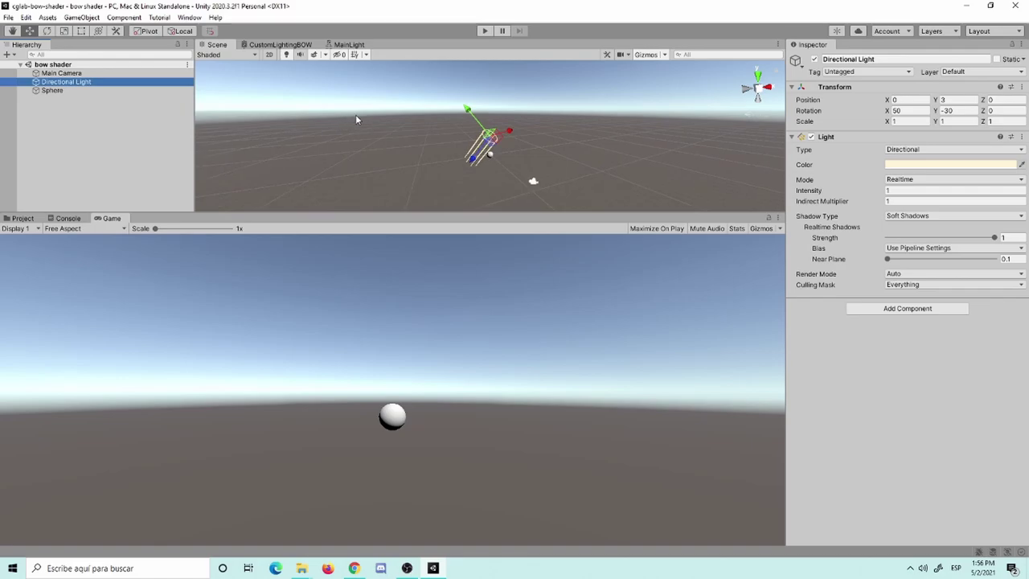
pyautogui.press('e')
pyautogui.moveTo(455, 113)
pyautogui.mouseDown()
pyautogui.moveTo(470, 97)
pyautogui.moveTo(417, 137)
pyautogui.moveTo(500, 152)
pyautogui.mouseUp()
pyautogui.hotkey('ctrl', 'z')
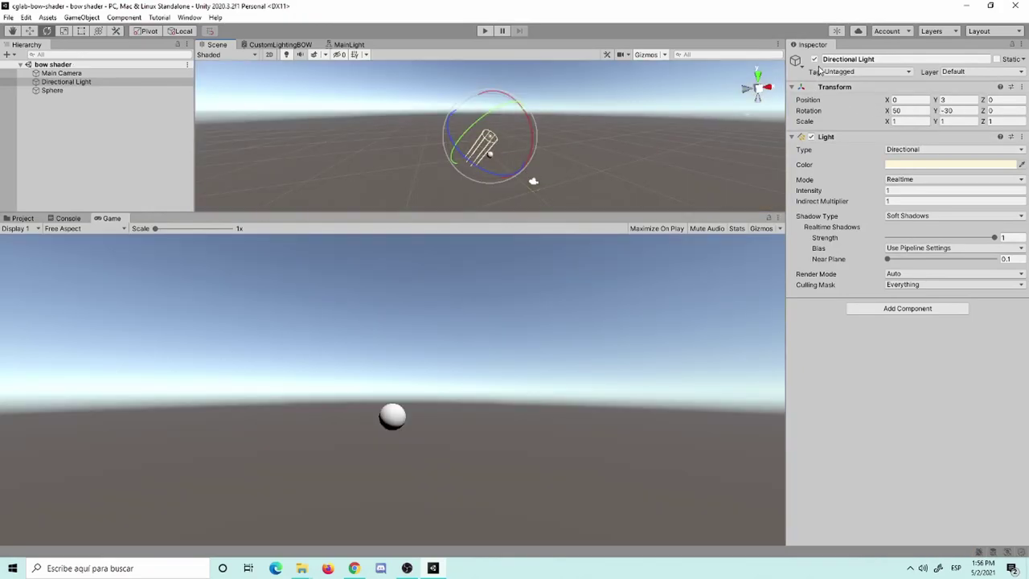
pyautogui.click(814, 59)
pyautogui.click(814, 60)
pyautogui.click(814, 60)
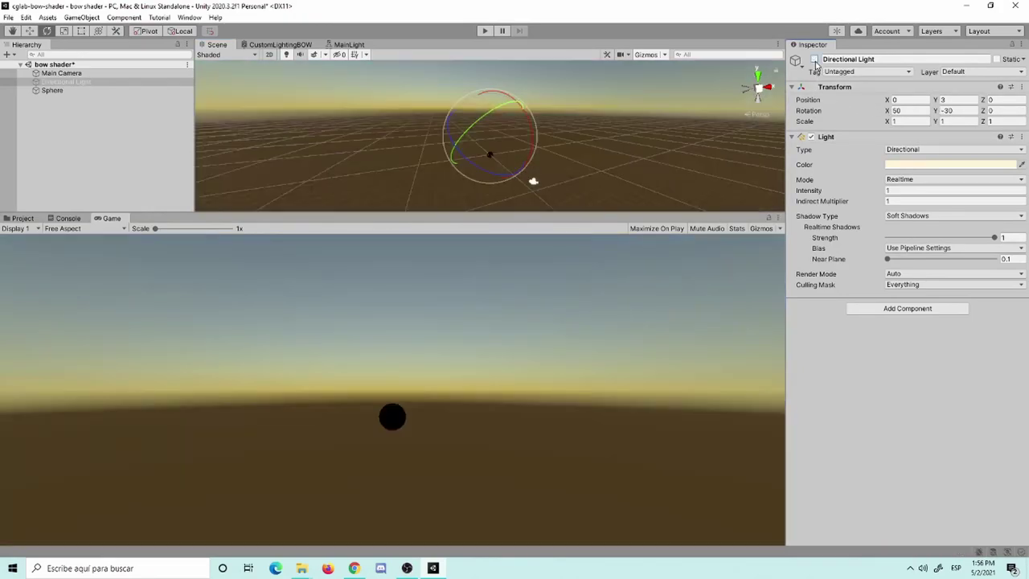
pyautogui.click(815, 60)
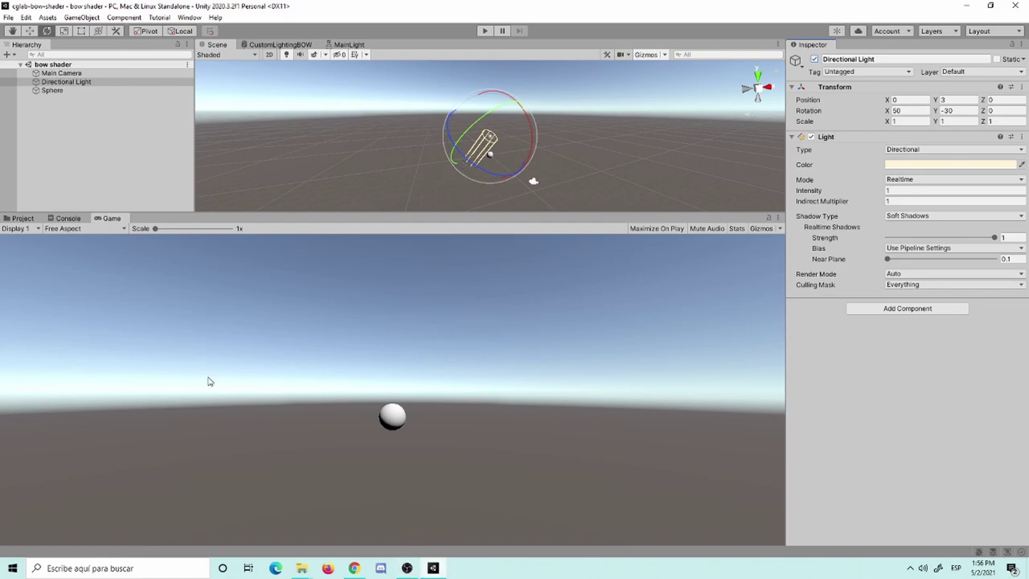
pyautogui.click(297, 45)
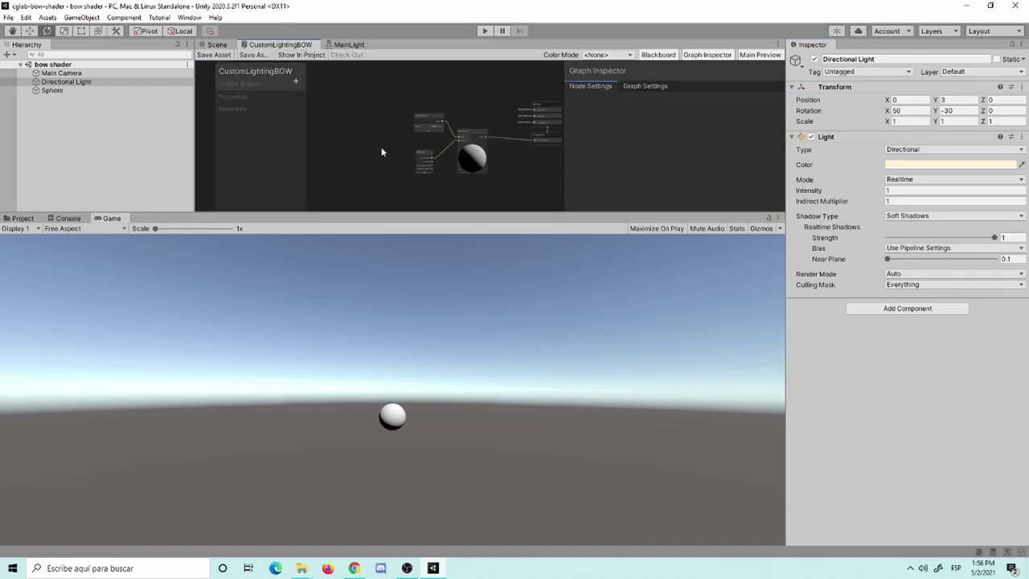
# Maximize and frame CustomLightingBOW, then move the Normal Vector, MainLight and Dot Product nodes down.
pyautogui.hotkey('shift', 'space')
pyautogui.press('a')
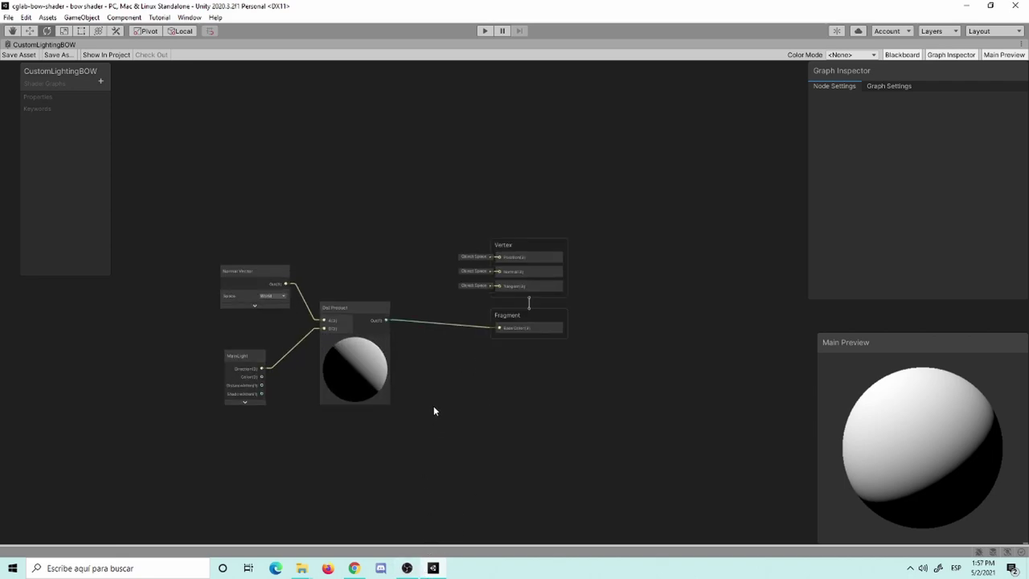
pyautogui.moveTo(434, 410); pyautogui.dragTo(560, 389, button='middle')
pyautogui.scroll(2, 561, 389)
pyautogui.moveTo(257, 198); pyautogui.dragTo(473, 364)
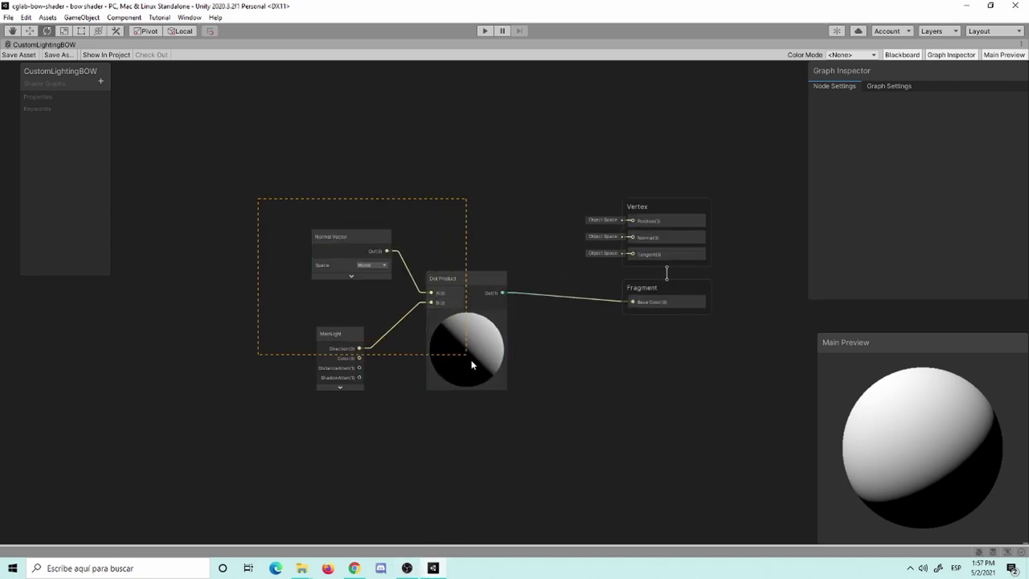
pyautogui.moveTo(471, 292)
pyautogui.mouseDown()
pyautogui.moveTo(450, 297)
pyautogui.moveTo(464, 283)
pyautogui.mouseUp()
pyautogui.click(464, 243)
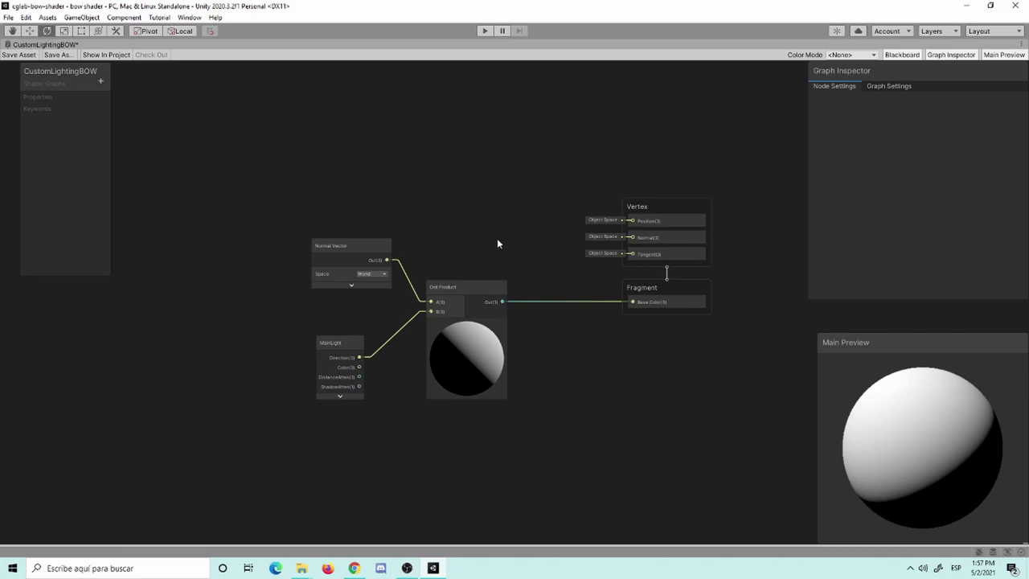
# Box-select the Normal Vector, MainLight and Dot Product nodes and drag them left, away from the master stack.
pyautogui.scroll(2, 478, 224)
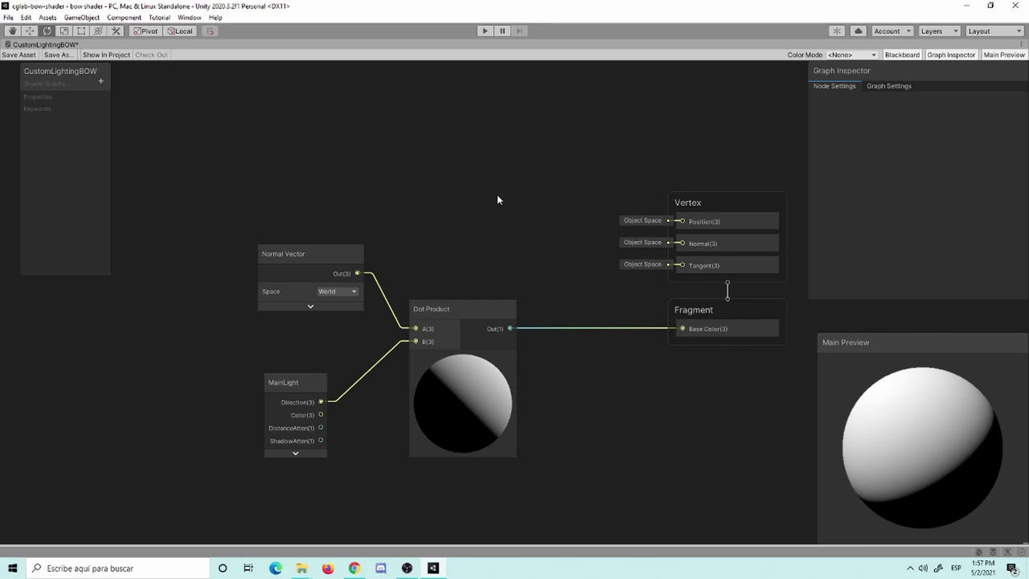
pyautogui.moveTo(454, 212); pyautogui.dragTo(532, 237, button='middle')
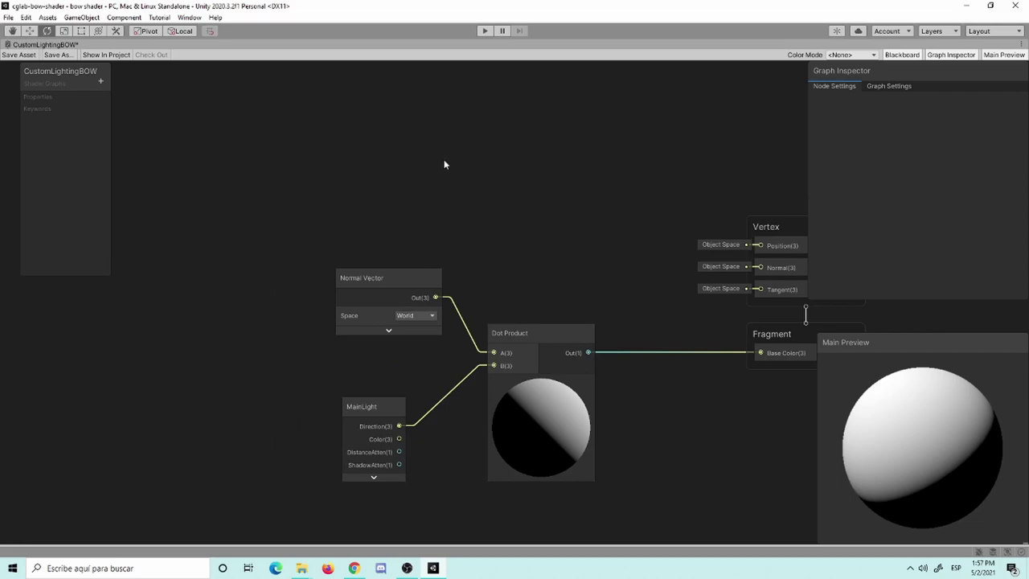
pyautogui.moveTo(499, 201); pyautogui.dragTo(480, 225, button='middle')
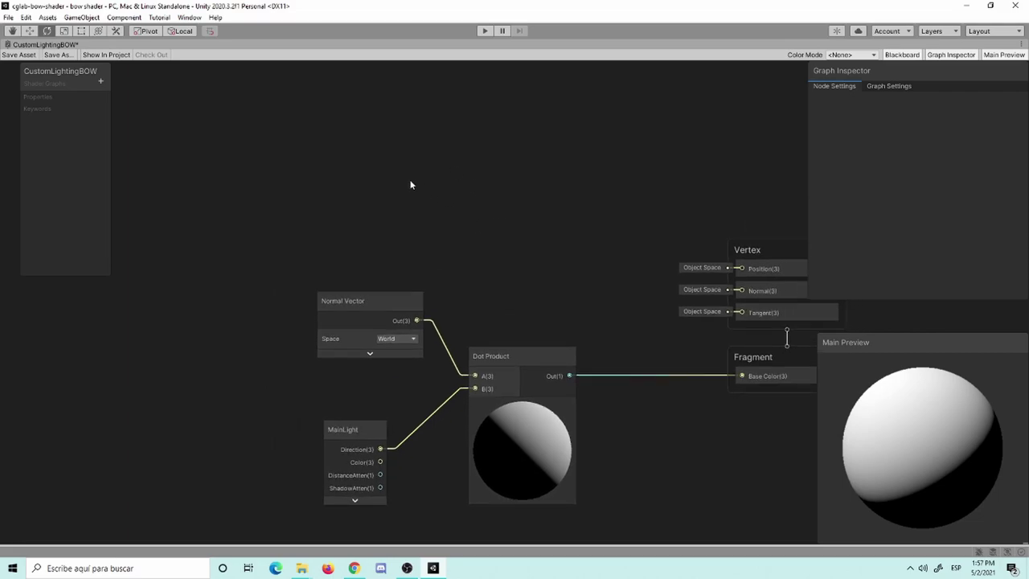
pyautogui.moveTo(565, 287); pyautogui.dragTo(480, 230, button='middle')
pyautogui.click(412, 351)
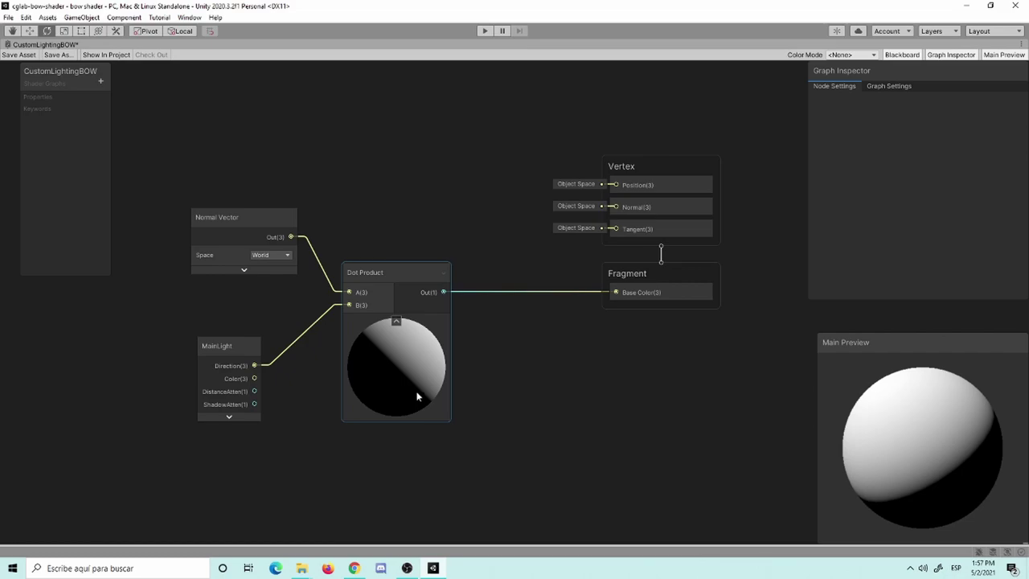
pyautogui.moveTo(187, 202)
pyautogui.mouseDown()
pyautogui.moveTo(420, 342)
pyautogui.moveTo(347, 343)
pyautogui.mouseUp()
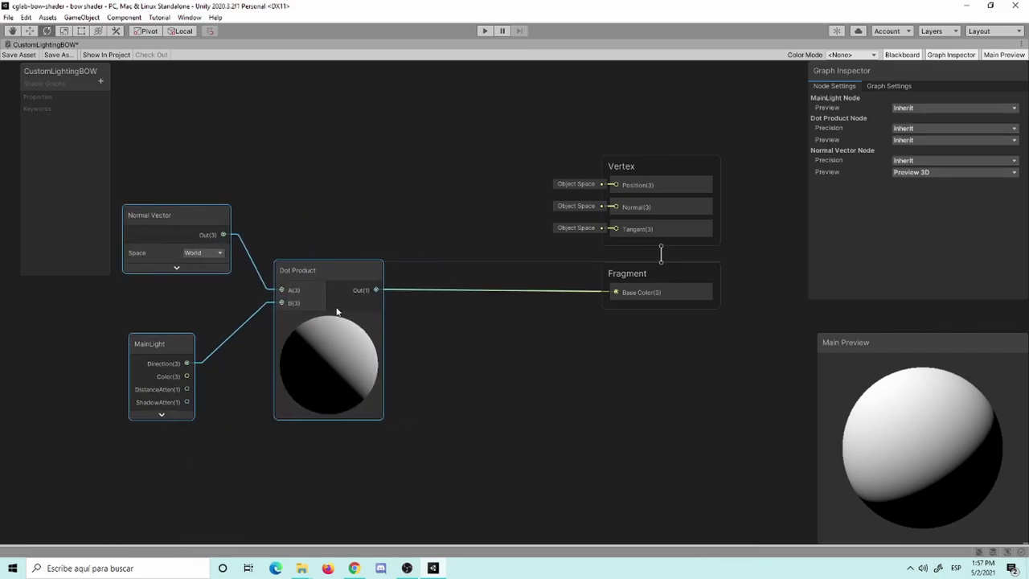
pyautogui.moveTo(460, 354); pyautogui.dragTo(567, 397, button='middle')
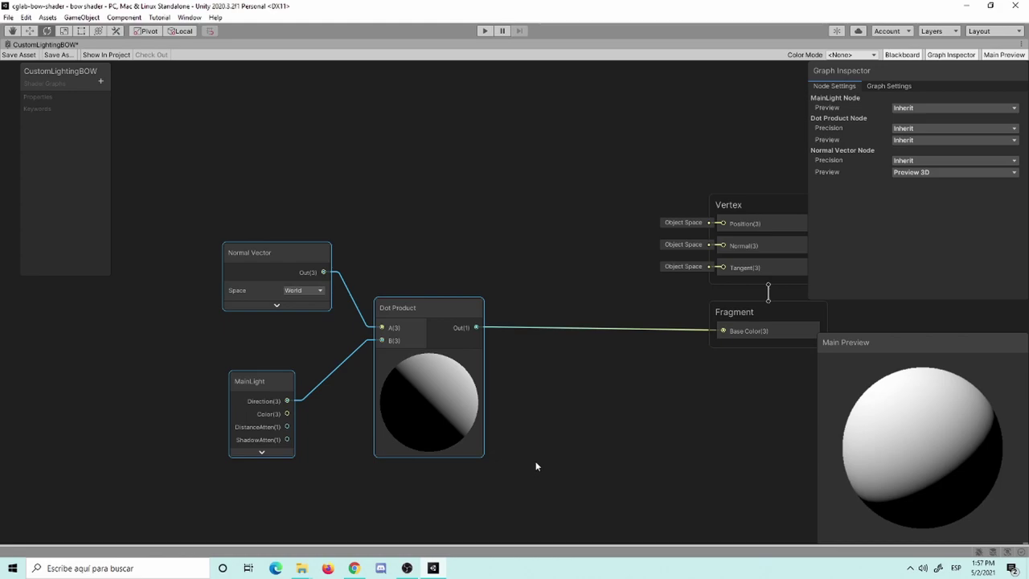
pyautogui.moveTo(142, 233); pyautogui.dragTo(397, 517)
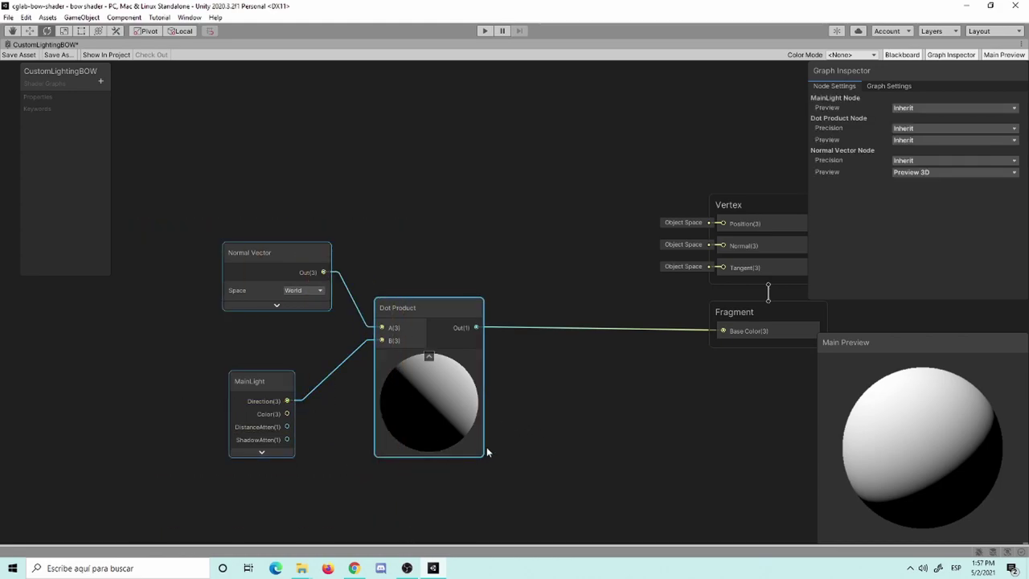
pyautogui.click(544, 431)
pyautogui.moveTo(545, 434); pyautogui.dragTo(474, 404, button='middle')
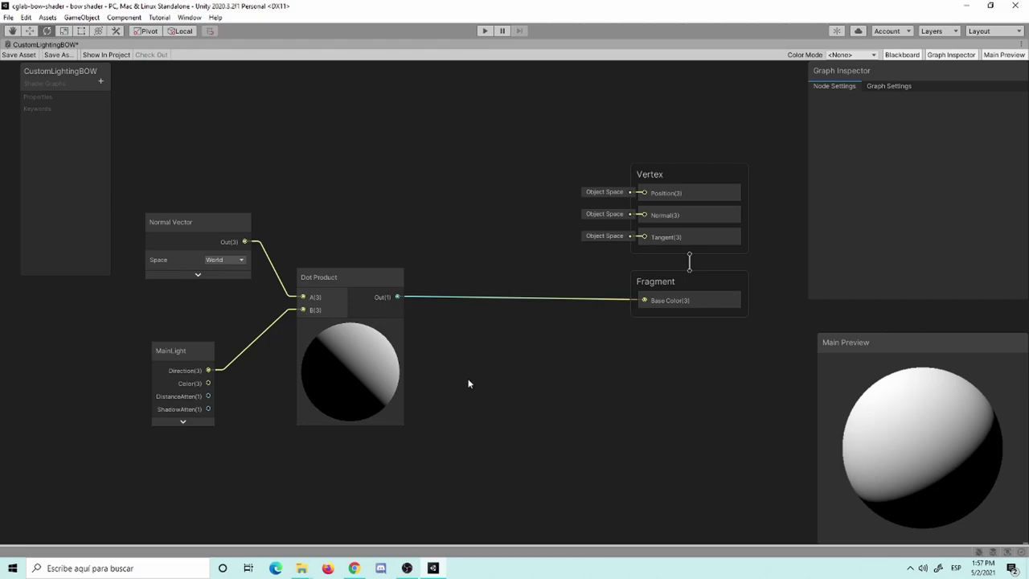
# Add a Saturate node and feed the Dot Product result into its input.
pyautogui.press('space')
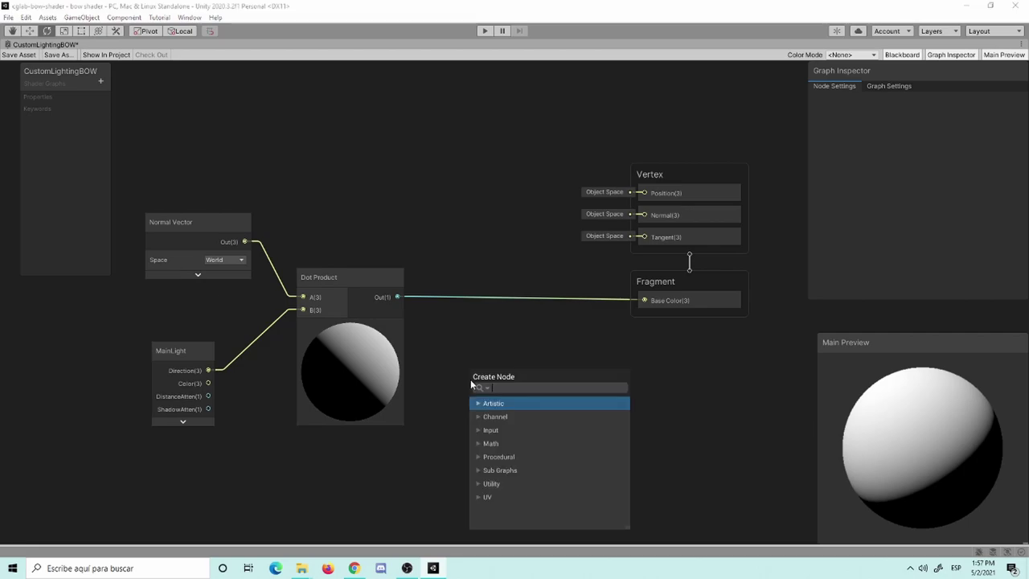
pyautogui.write('sa')
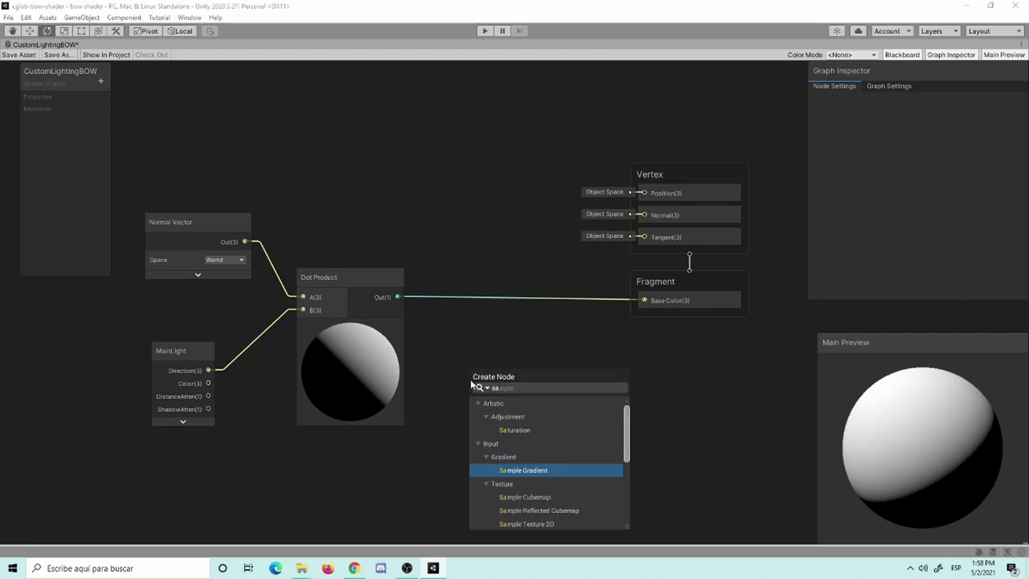
pyautogui.write('tur')
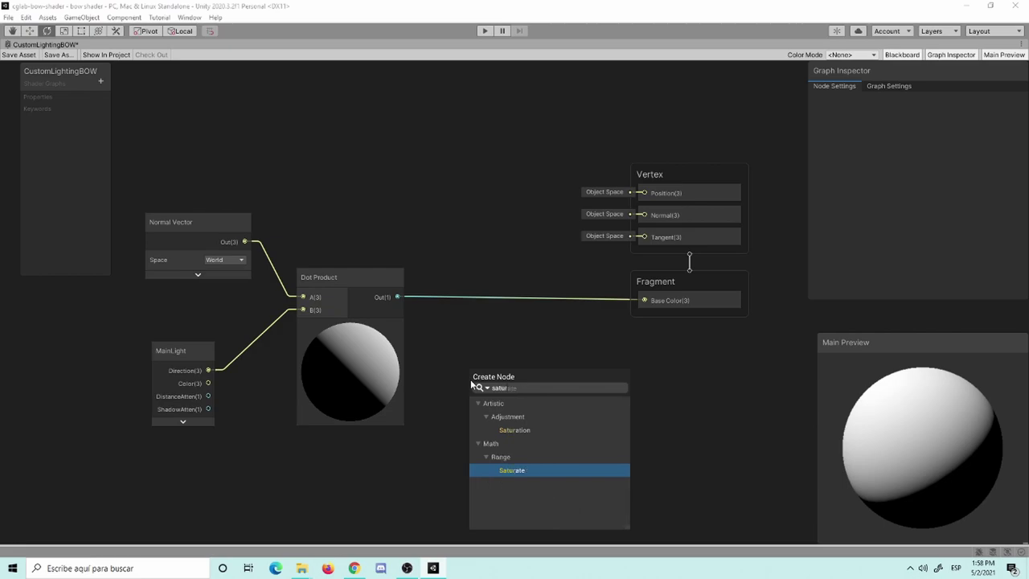
pyautogui.press('Return')
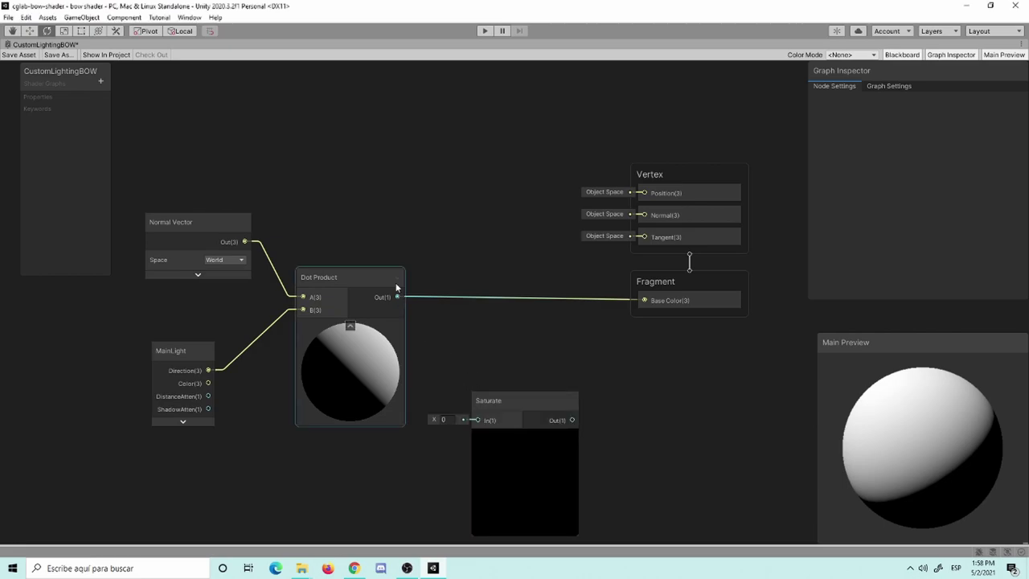
pyautogui.moveTo(395, 286); pyautogui.dragTo(383, 302)
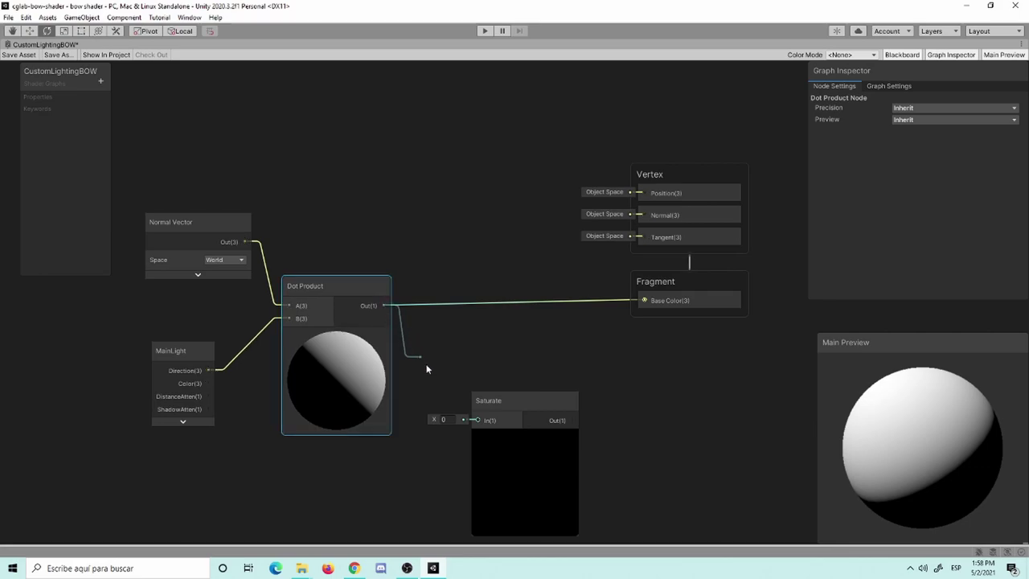
pyautogui.moveTo(384, 305)
pyautogui.mouseDown()
pyautogui.moveTo(476, 419)
pyautogui.moveTo(510, 329)
pyautogui.moveTo(491, 314)
pyautogui.mouseUp()
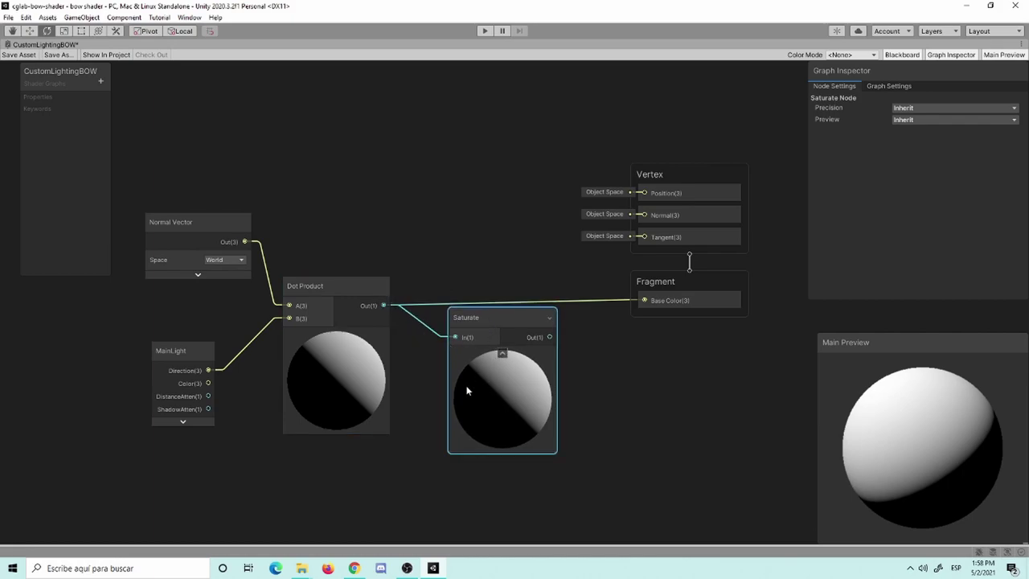
# Collapse the Dot Product and Saturate previews, line Saturate up beside Dot Product, and save.
pyautogui.click(336, 335)
pyautogui.click(502, 354)
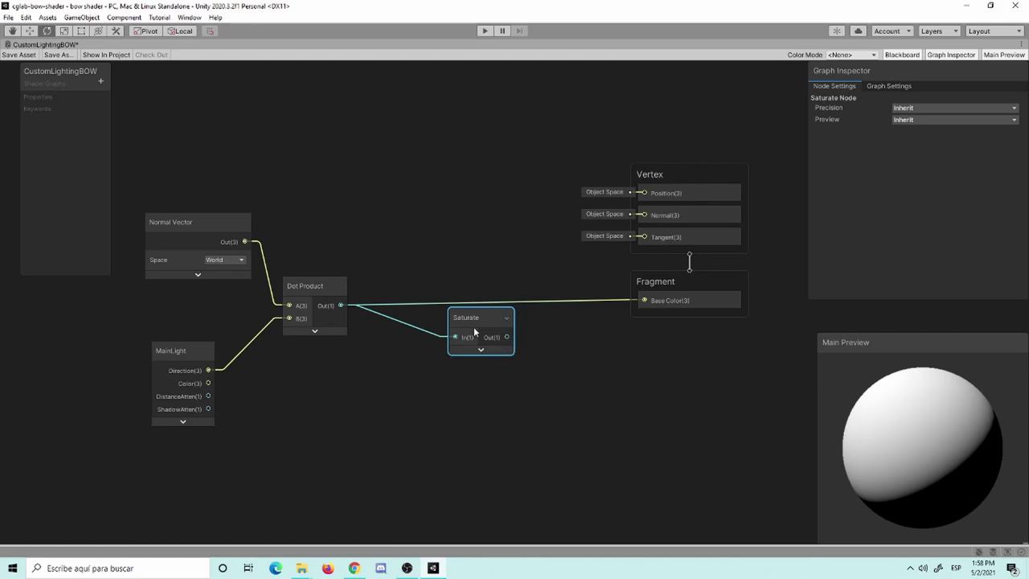
pyautogui.moveTo(474, 322)
pyautogui.mouseDown()
pyautogui.moveTo(440, 307)
pyautogui.moveTo(641, 300)
pyautogui.mouseUp()
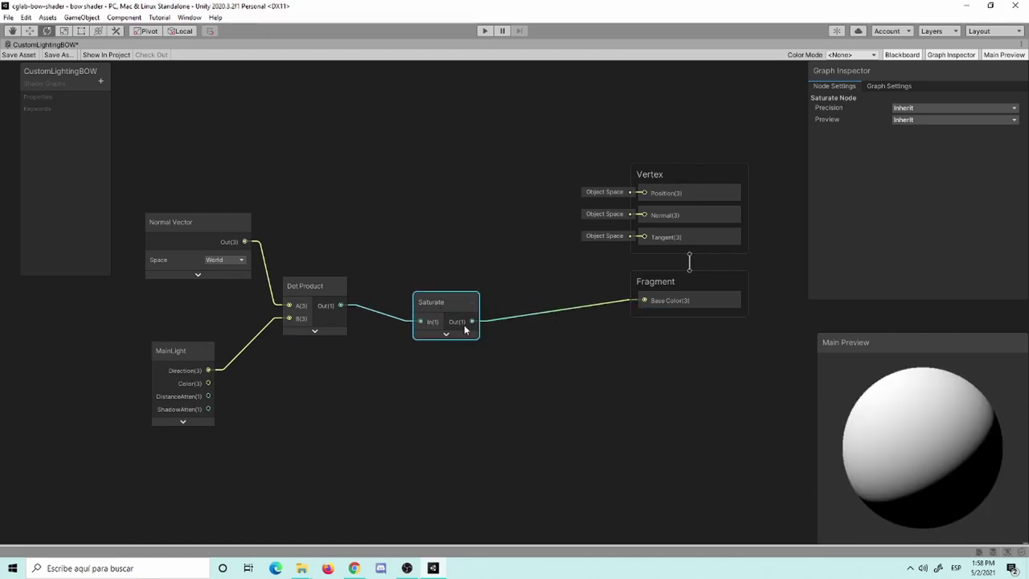
pyautogui.moveTo(438, 304); pyautogui.dragTo(432, 289)
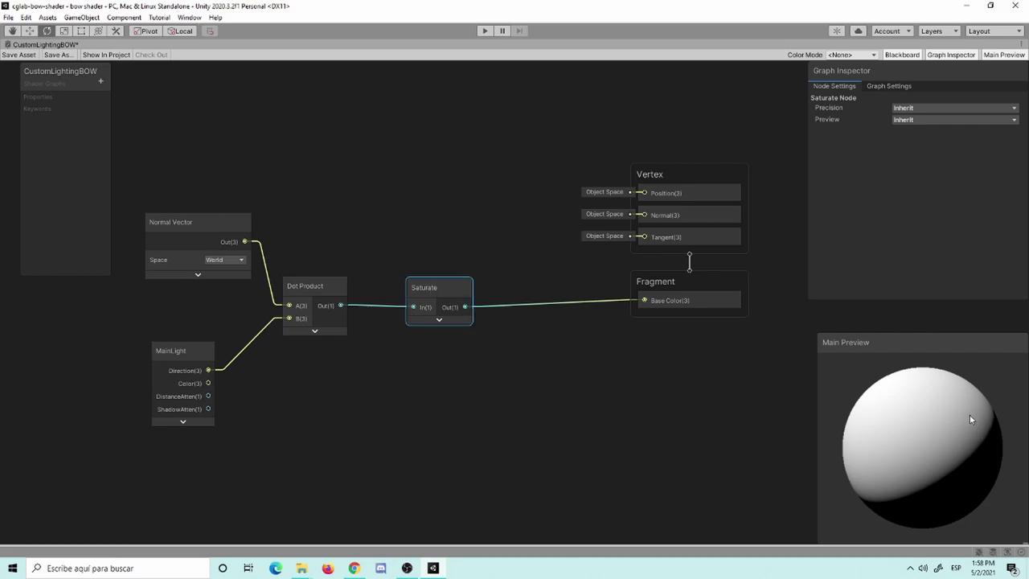
pyautogui.click(16, 55)
# Shift the Dot Product node right and the MainLight node up to tidy the layout.
pyautogui.moveTo(345, 249); pyautogui.dragTo(434, 266, button='middle')
pyautogui.moveTo(397, 312); pyautogui.dragTo(430, 313)
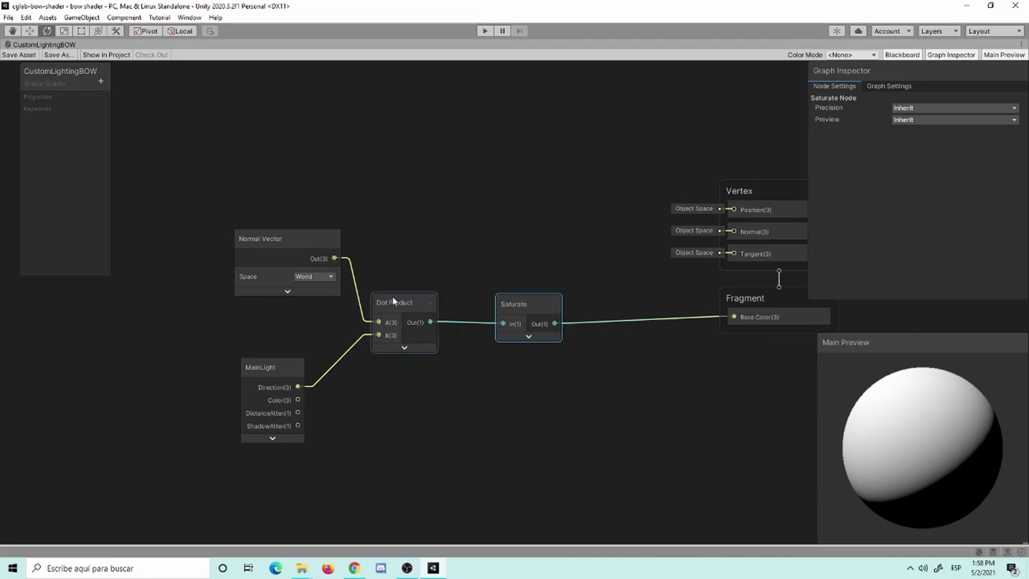
pyautogui.moveTo(275, 368); pyautogui.dragTo(298, 357)
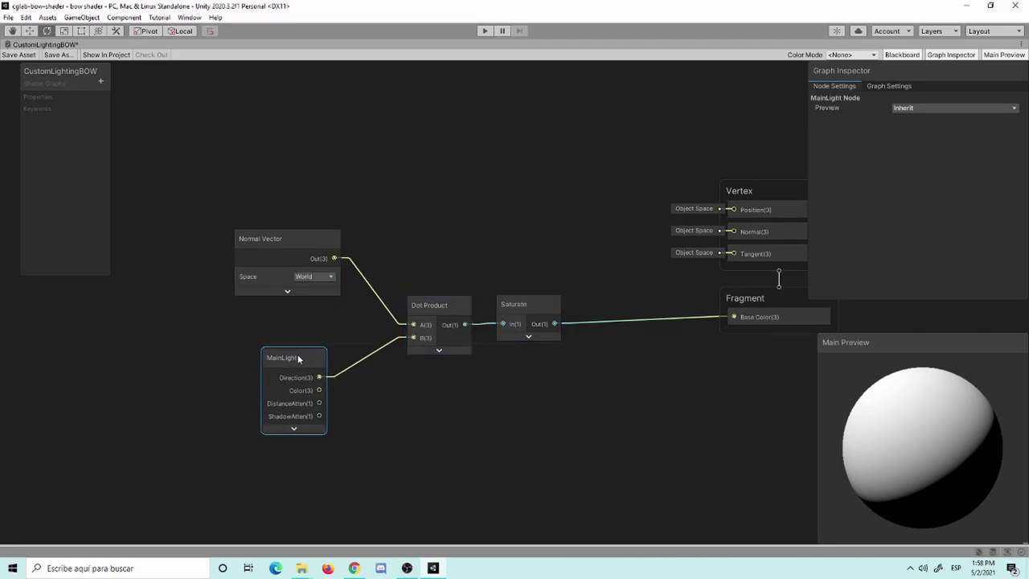
pyautogui.moveTo(559, 367); pyautogui.dragTo(543, 394, button='middle')
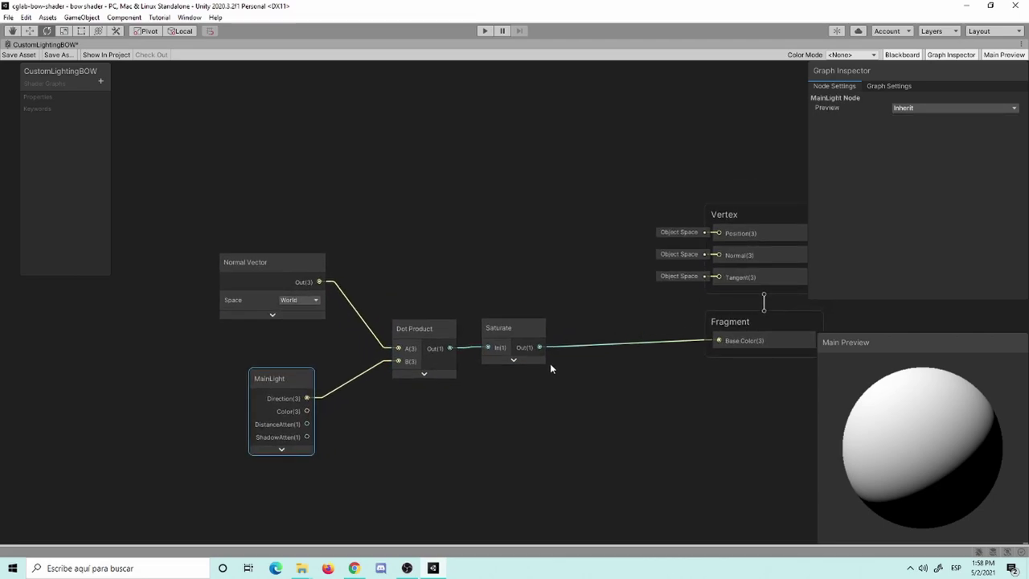
# Add a Color property named Albedo, save the graph, and place an Albedo node on the canvas.
pyautogui.click(100, 81)
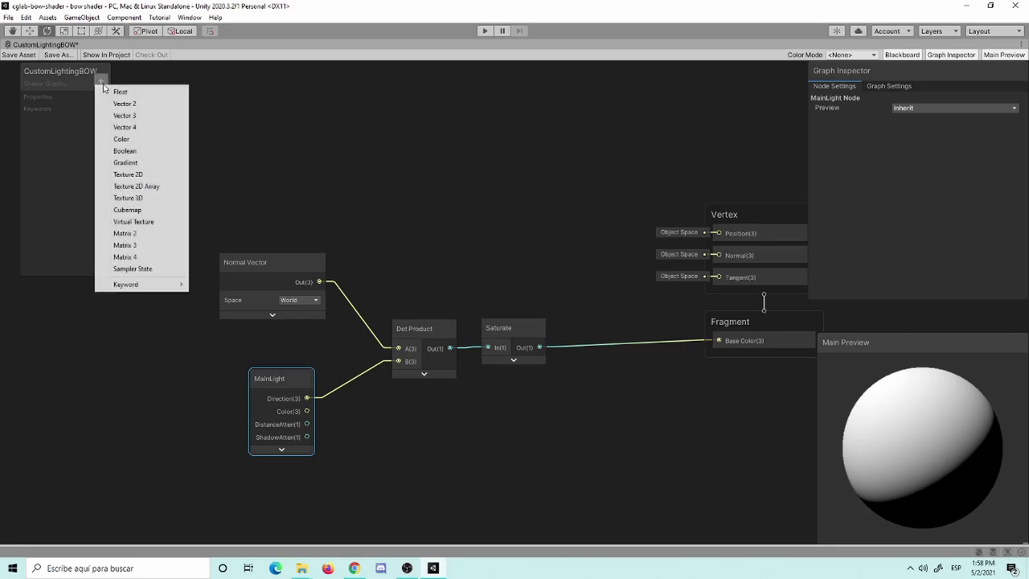
pyautogui.click(160, 146)
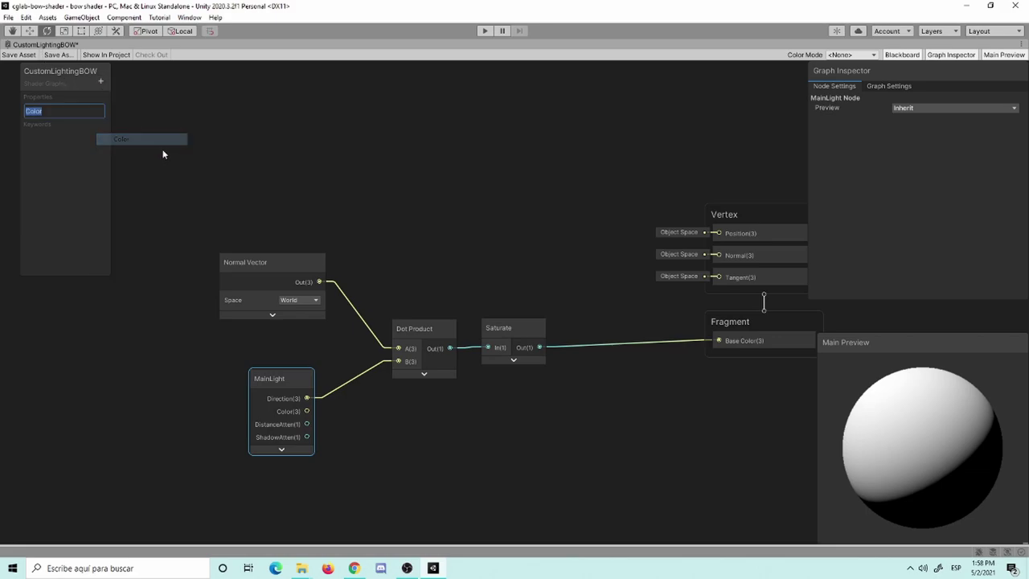
pyautogui.write('Albedo')
pyautogui.press('Return')
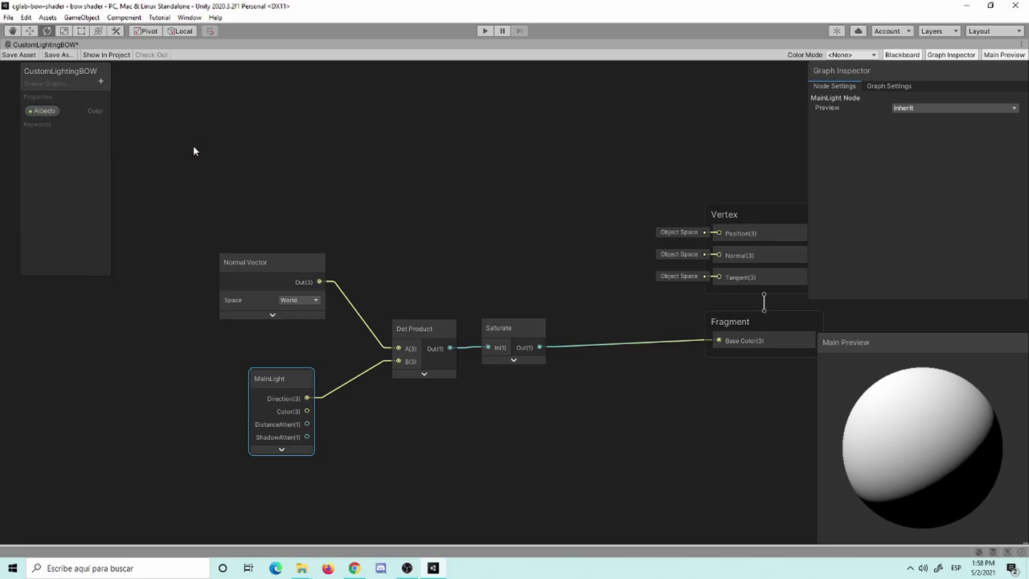
pyautogui.click(44, 111)
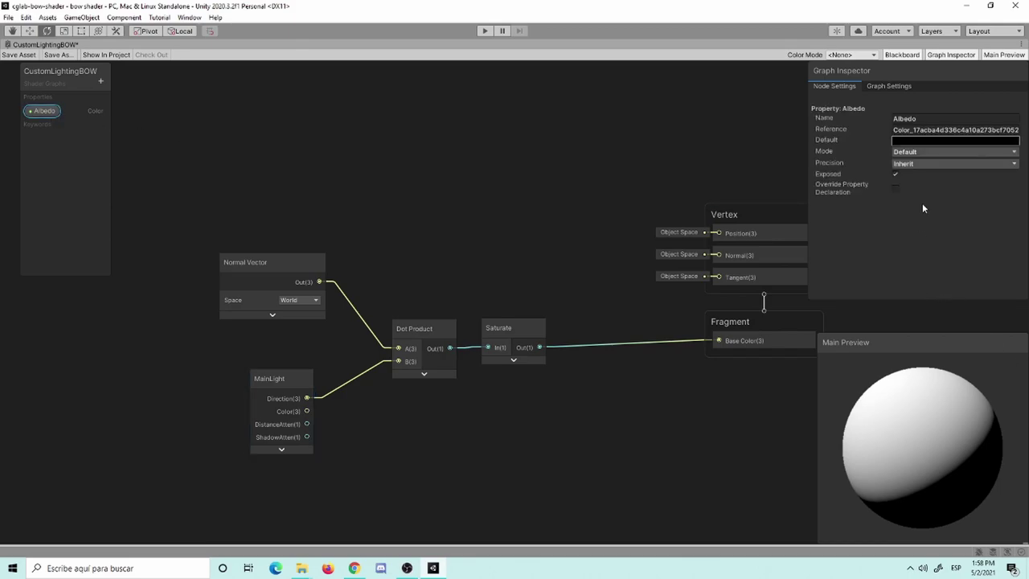
pyautogui.click(955, 140)
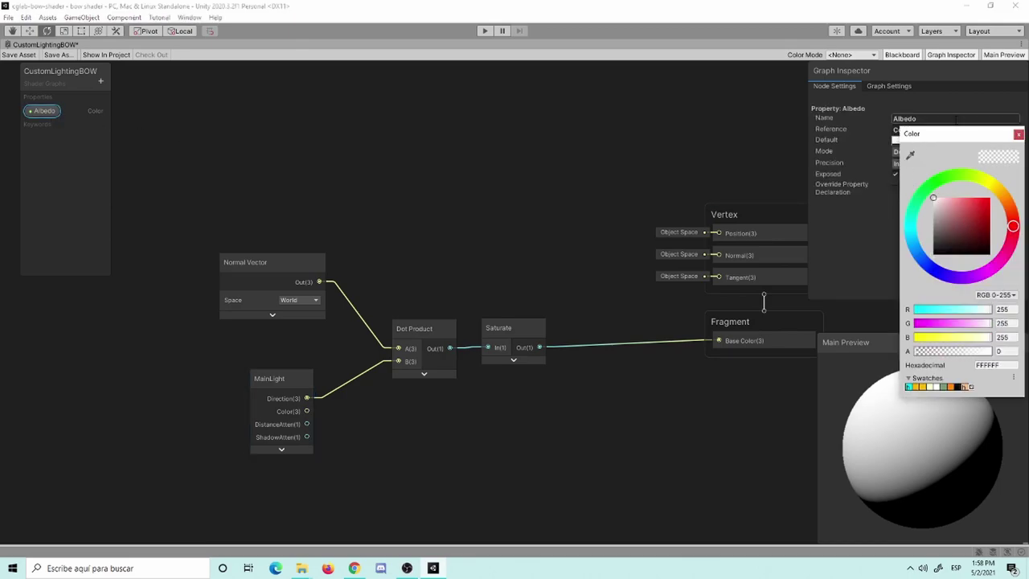
pyautogui.click(1018, 135)
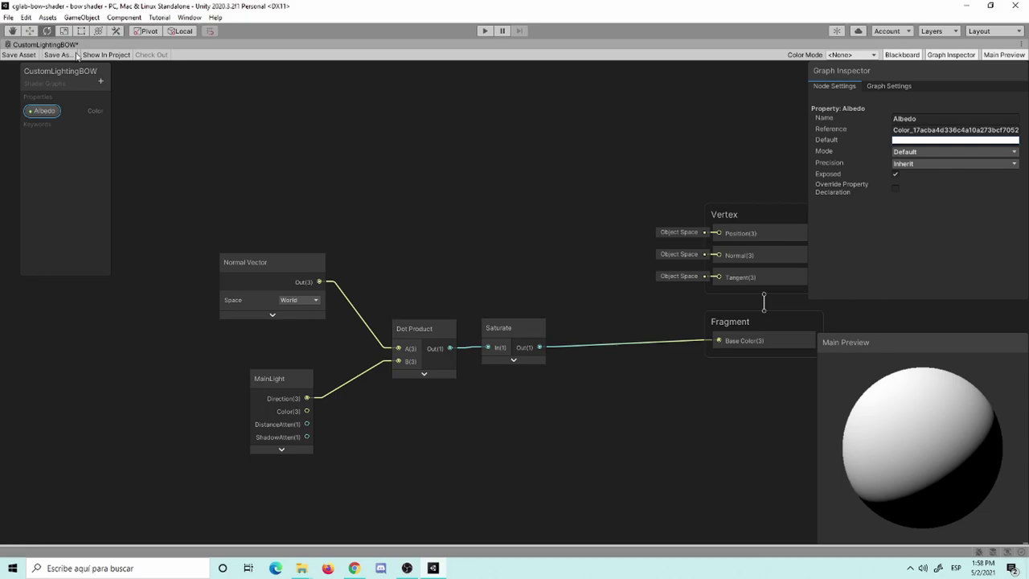
pyautogui.click(32, 54)
pyautogui.moveTo(463, 159); pyautogui.dragTo(464, 160)
# Add a Texture2D property named Main Texture and view its settings.
pyautogui.click(101, 81)
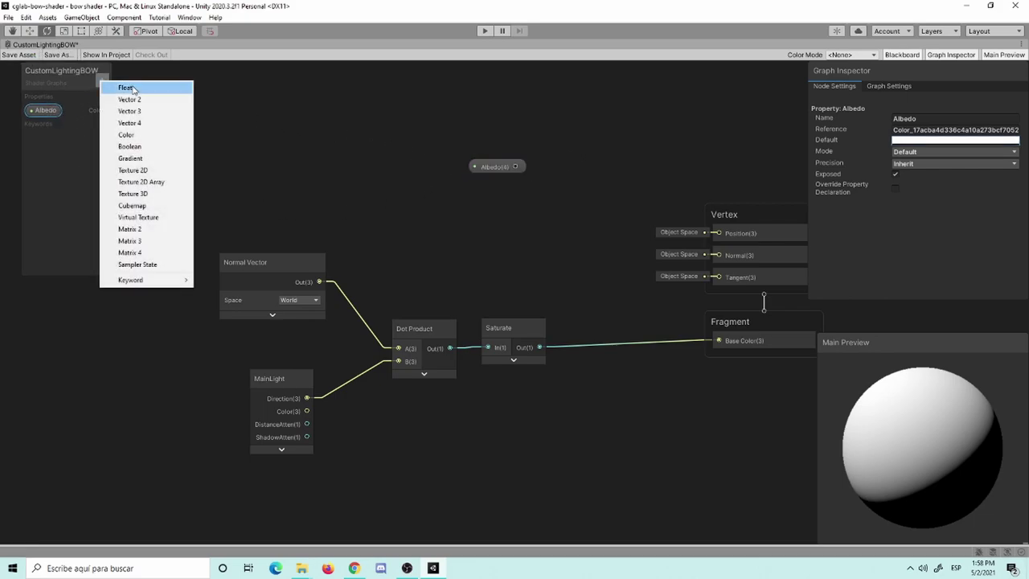
pyautogui.click(157, 163)
pyautogui.write('Main ')
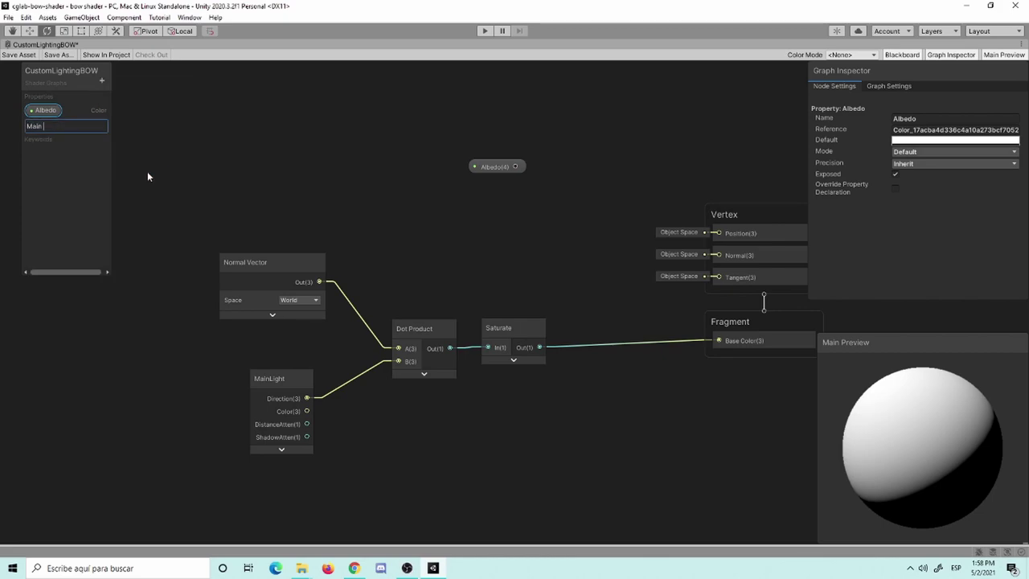
pyautogui.write('Texture')
pyautogui.press('Return')
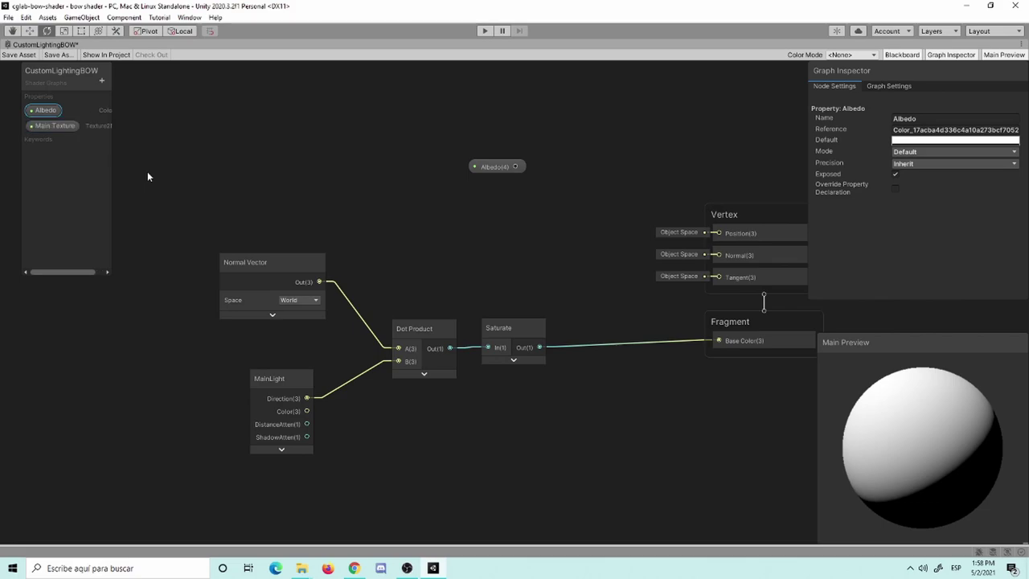
pyautogui.click(53, 125)
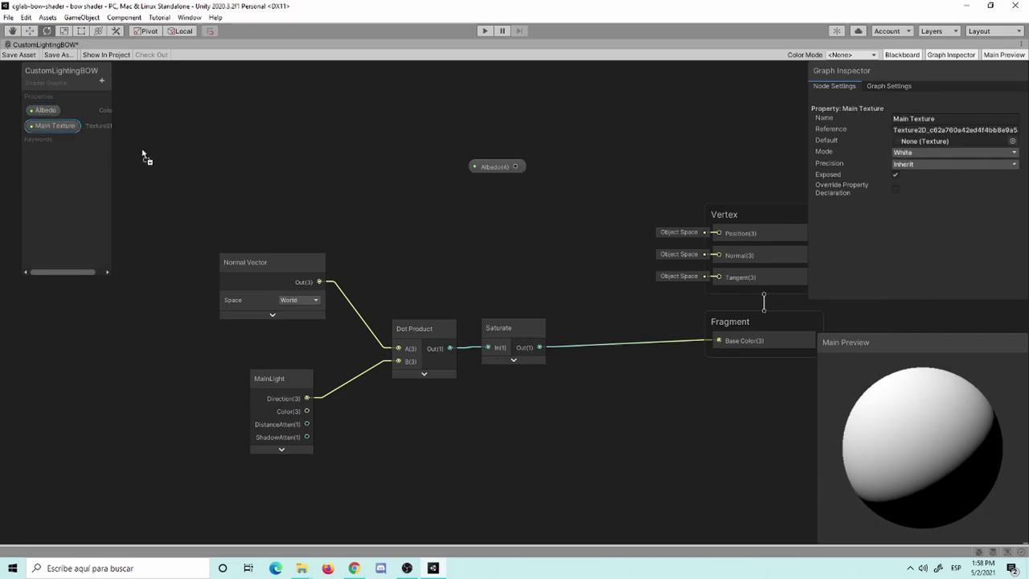
# Add a Sample Texture 2D node with collapsed preview and connect Main Texture to its Texture input.
pyautogui.press('space')
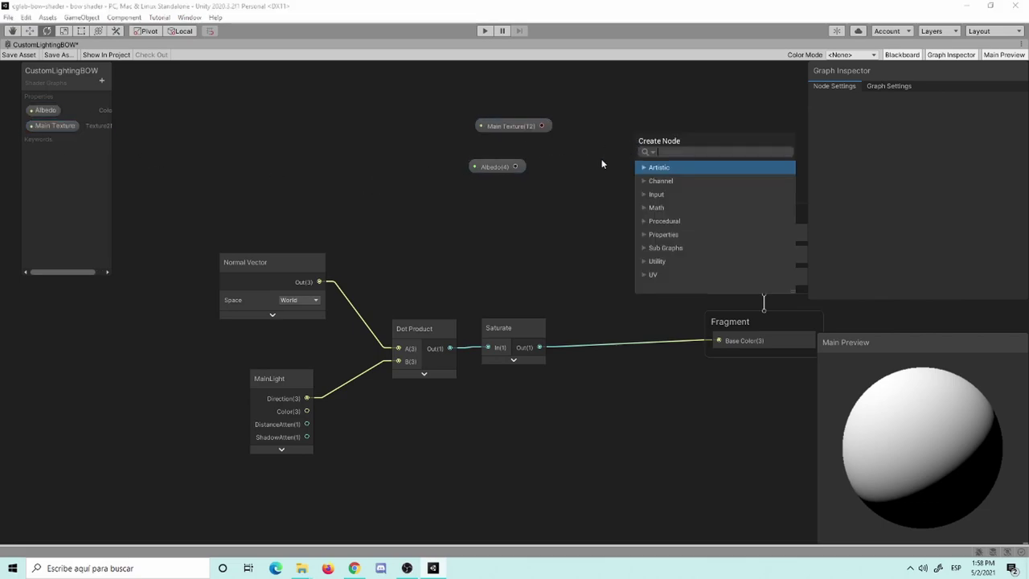
pyautogui.write('sample')
pyautogui.press('Down')
pyautogui.press('Down')
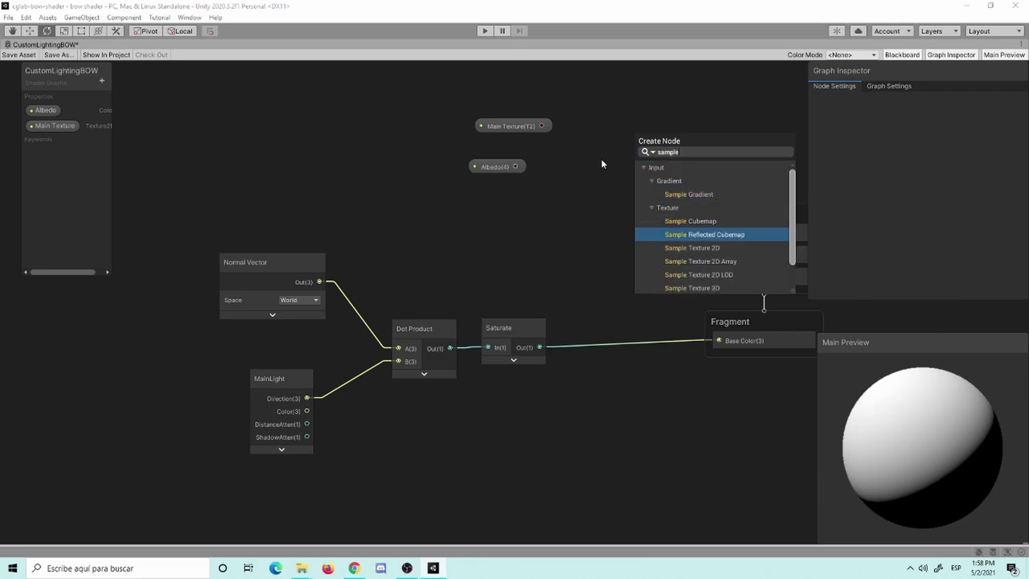
pyautogui.press('Down')
pyautogui.press('Return')
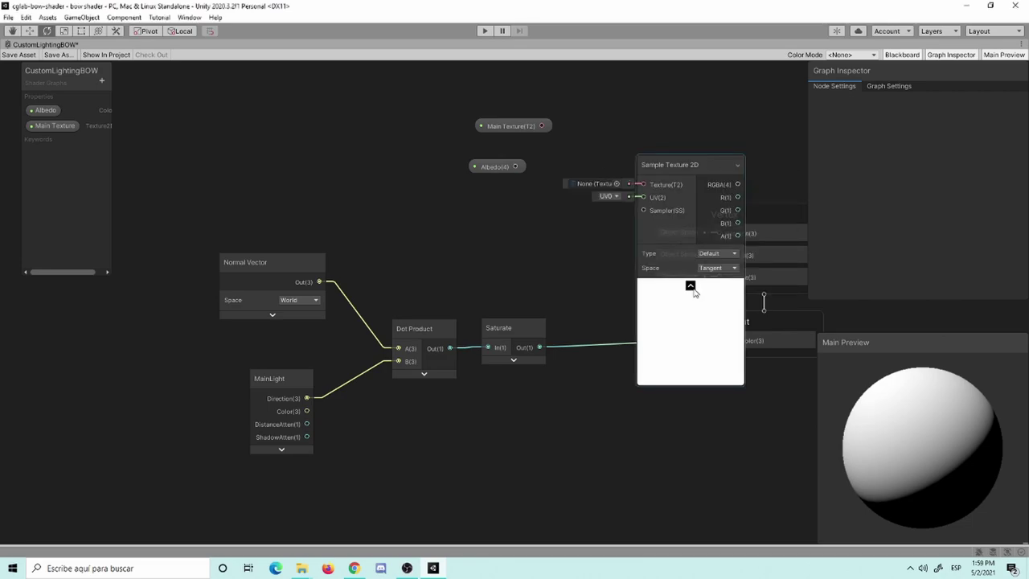
pyautogui.click(690, 286)
pyautogui.moveTo(542, 126)
pyautogui.mouseDown()
pyautogui.moveTo(643, 184)
pyautogui.moveTo(625, 141)
pyautogui.mouseUp()
# Reposition the property and sampler nodes, placing Albedo above Main Texture.
pyautogui.moveTo(411, 103)
pyautogui.mouseDown()
pyautogui.moveTo(624, 218)
pyautogui.moveTo(388, 128)
pyautogui.mouseUp()
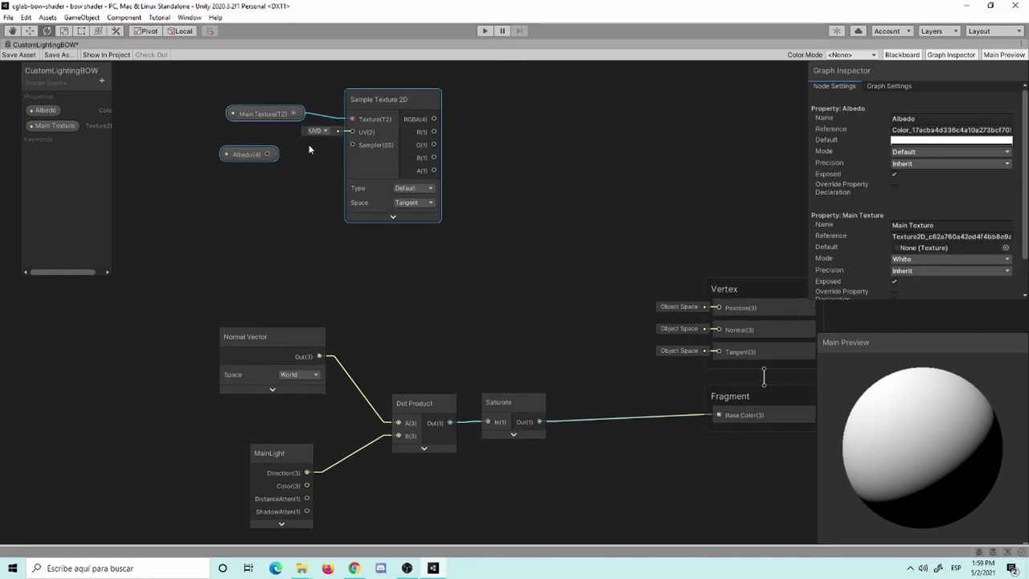
pyautogui.moveTo(246, 159); pyautogui.dragTo(259, 177)
pyautogui.click(528, 184)
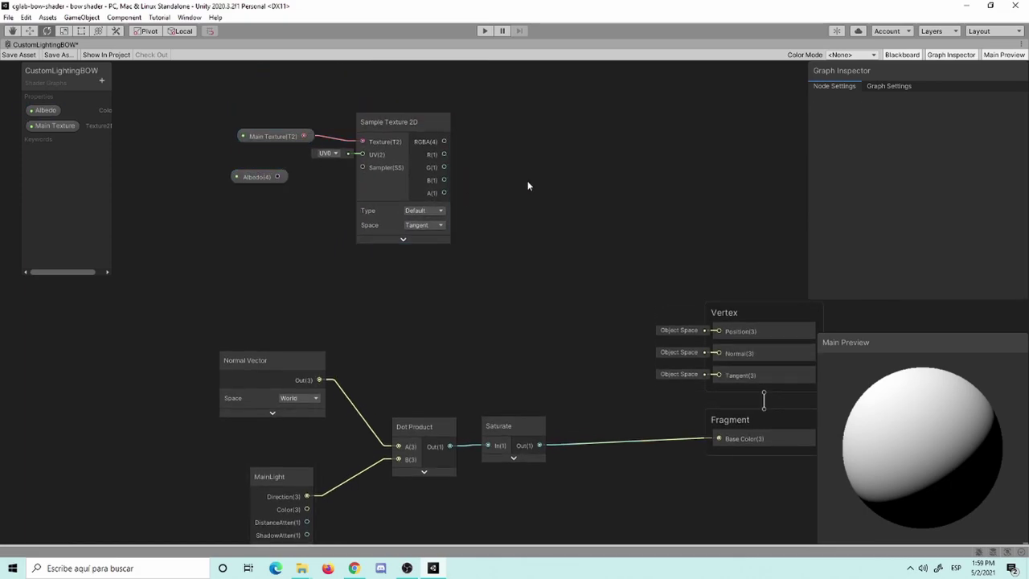
pyautogui.moveTo(310, 244); pyautogui.dragTo(332, 146)
pyautogui.click(537, 170)
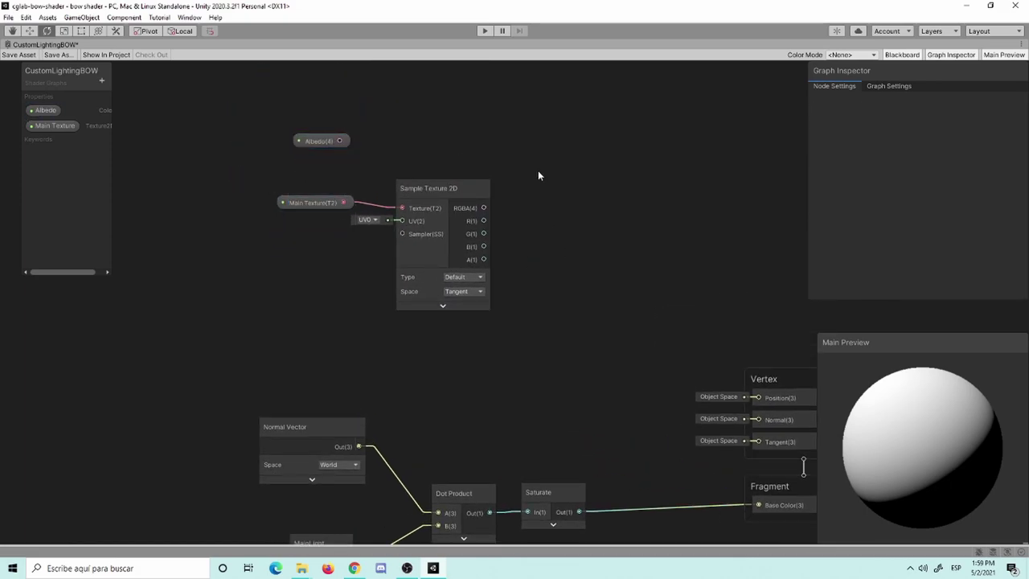
pyautogui.press('space')
# Add a Multiply node with Albedo into A and the sampled texture RGBA into B.
pyautogui.write('mu')
pyautogui.press('Return')
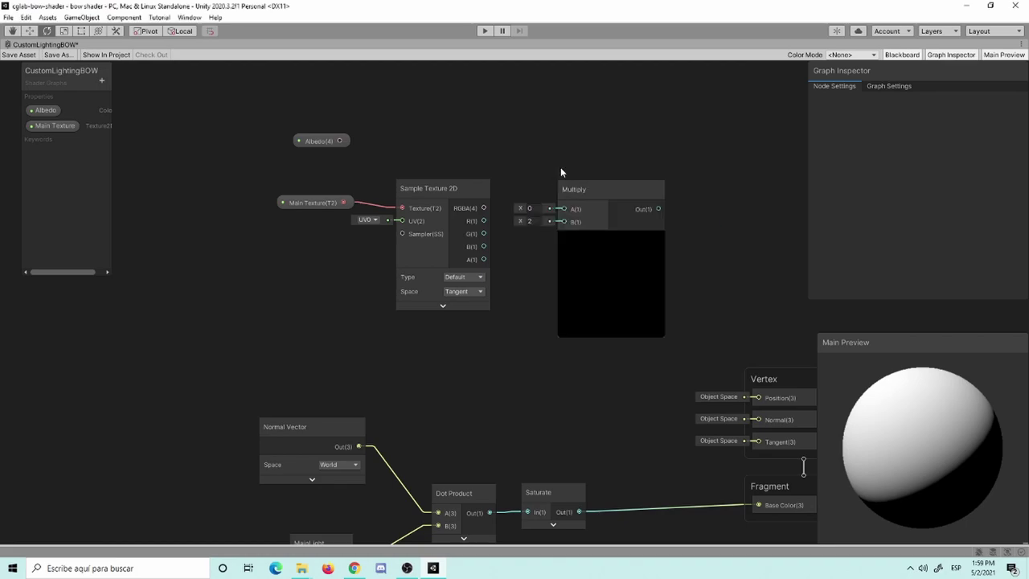
pyautogui.moveTo(339, 140); pyautogui.dragTo(563, 208)
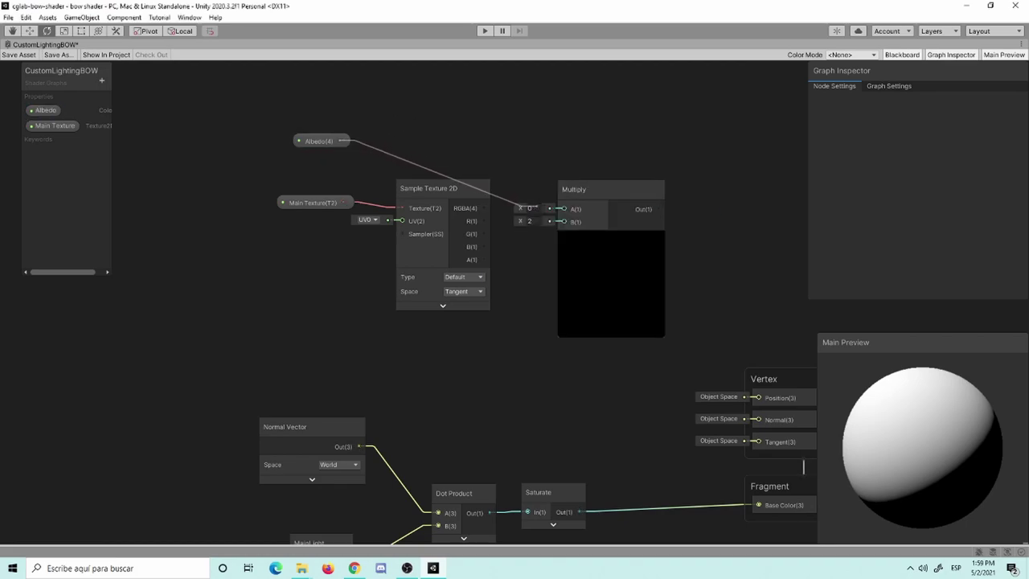
pyautogui.moveTo(483, 208); pyautogui.dragTo(563, 221)
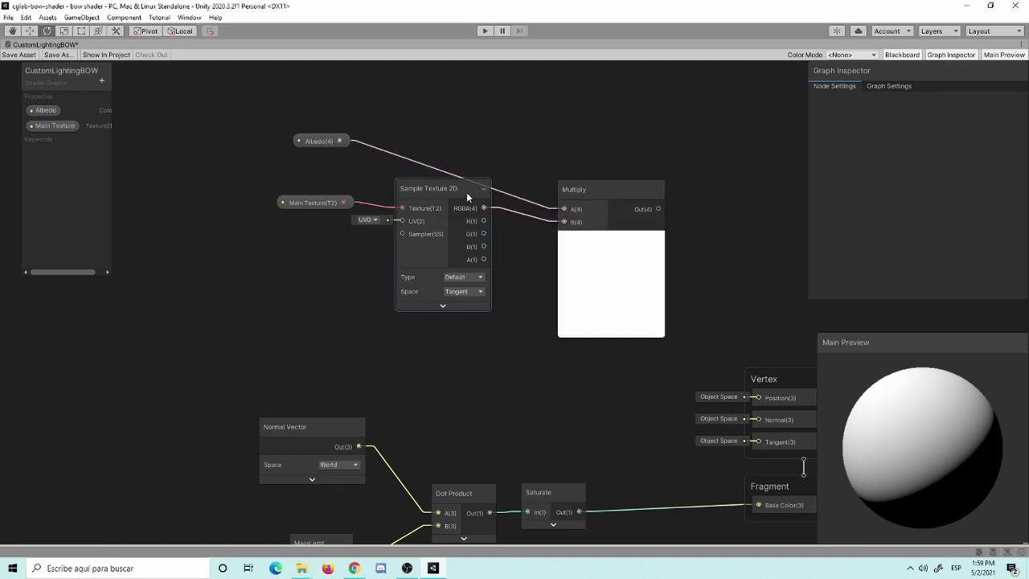
pyautogui.moveTo(441, 187); pyautogui.dragTo(430, 215)
# Collapse the Multiply preview and group Albedo, Main Texture, the sampler and Multiply with Ctrl+G.
pyautogui.click(611, 239)
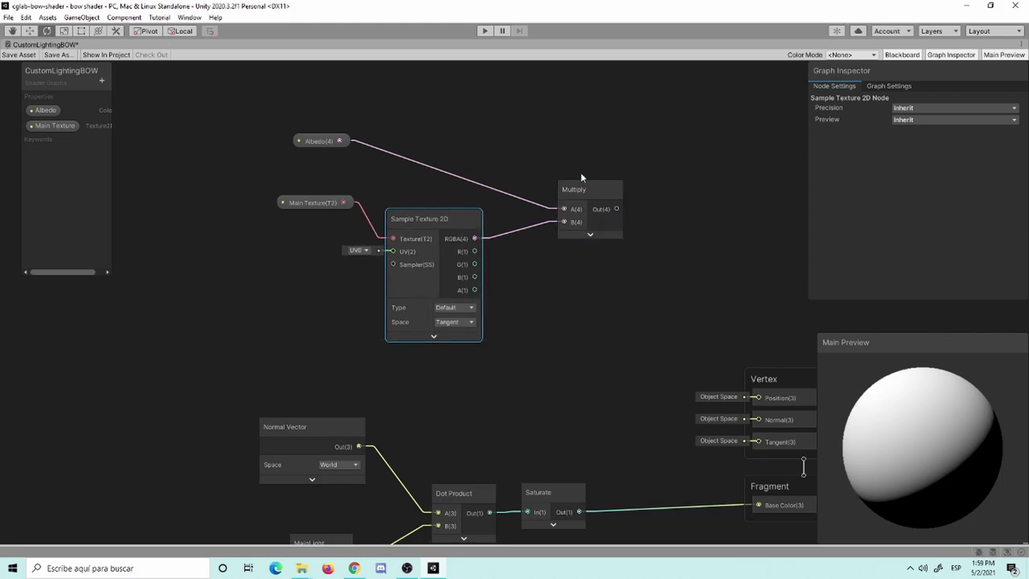
pyautogui.click(584, 191)
pyautogui.moveTo(583, 190); pyautogui.dragTo(581, 196)
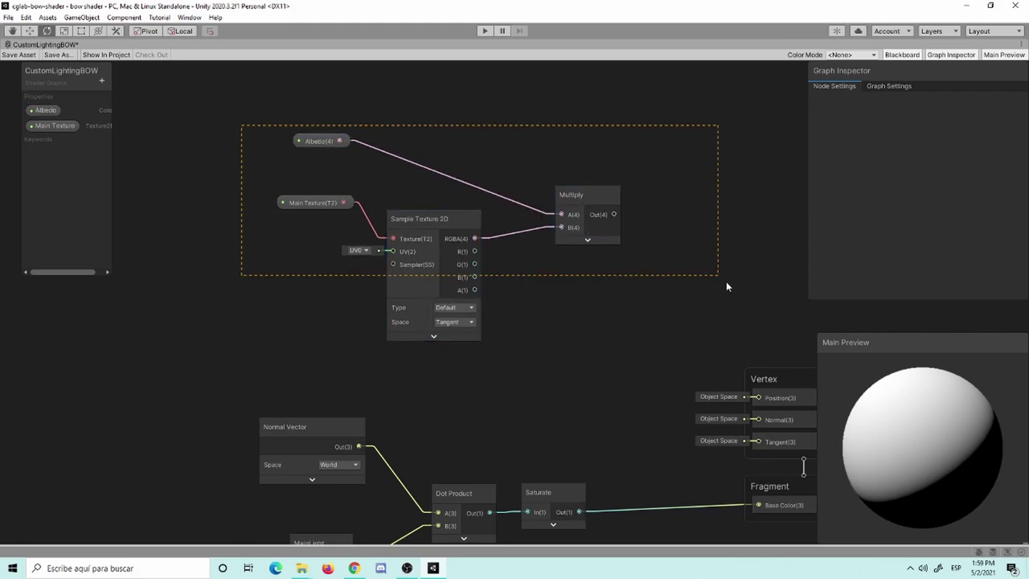
pyautogui.moveTo(241, 122); pyautogui.dragTo(716, 281)
pyautogui.hotkey('ctrl', 'g')
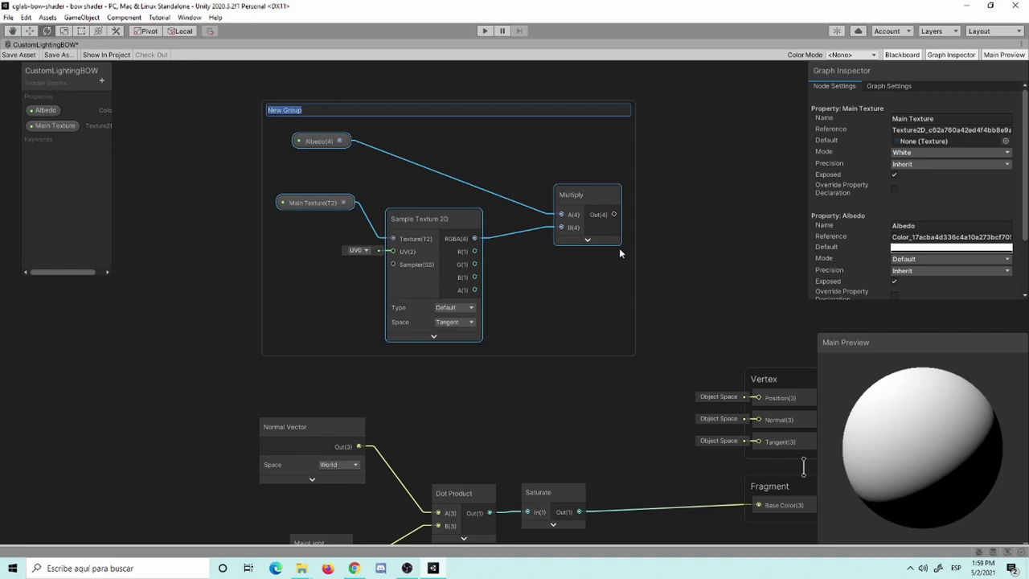
# Title the texture group Albedo and move it up-left.
pyautogui.write('Albedo')
pyautogui.press('Return')
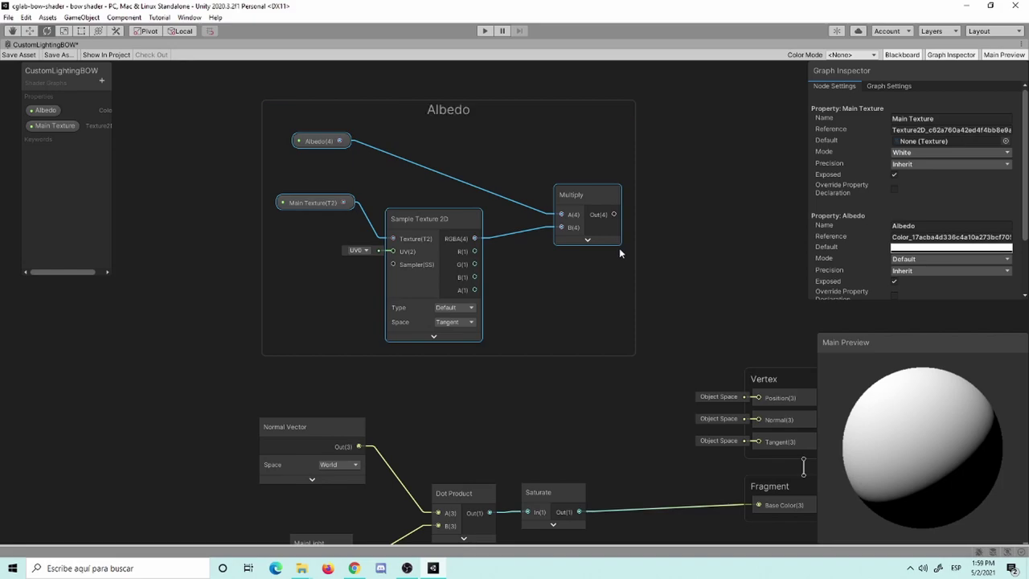
pyautogui.click(485, 106)
pyautogui.moveTo(519, 110); pyautogui.dragTo(451, 95)
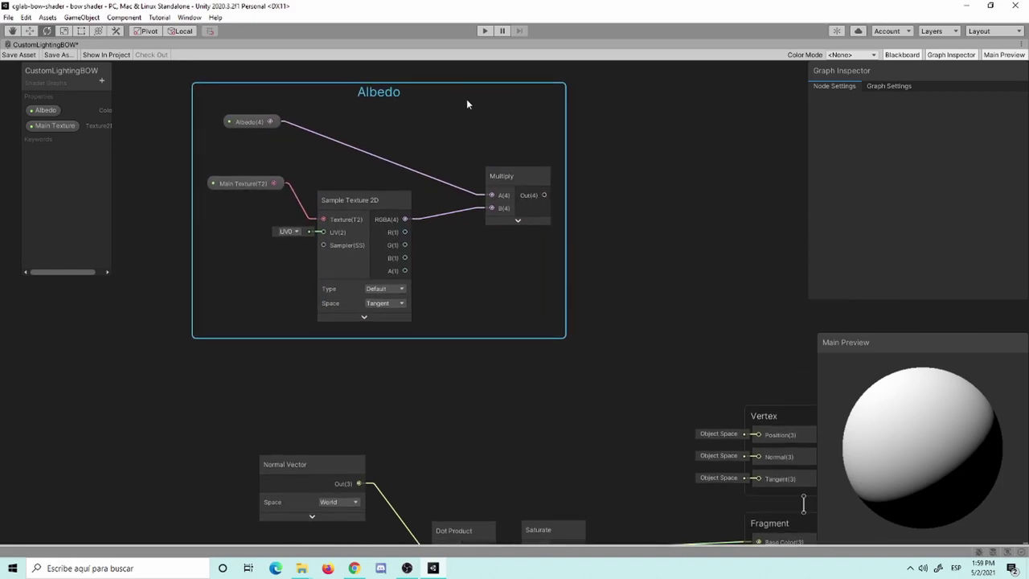
# Group Normal Vector, MainLight, Dot Product and Saturate as 'NdotL / Lambert' and move it left.
pyautogui.moveTo(662, 428); pyautogui.dragTo(579, 262, button='middle')
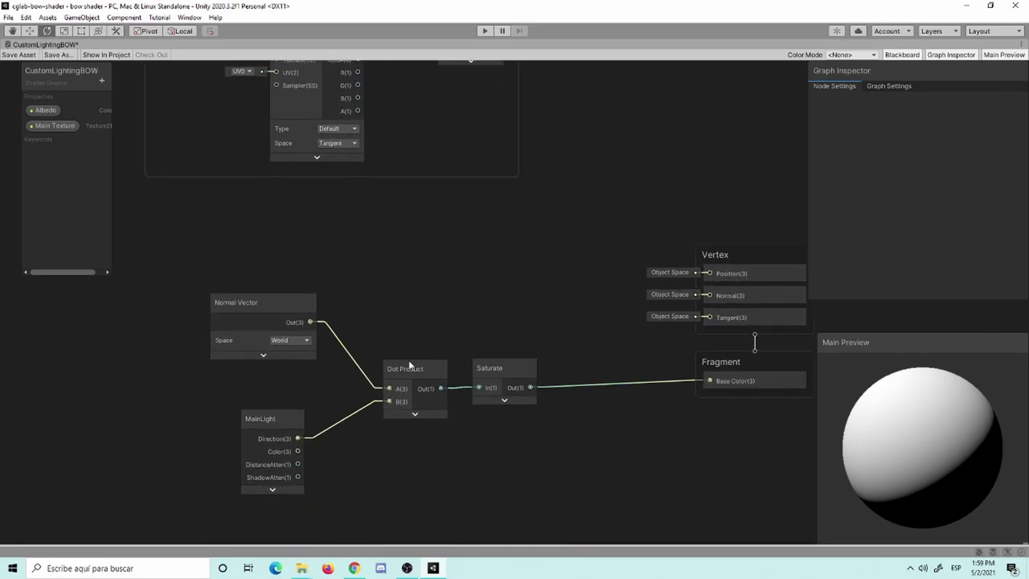
pyautogui.moveTo(291, 421); pyautogui.dragTo(272, 416)
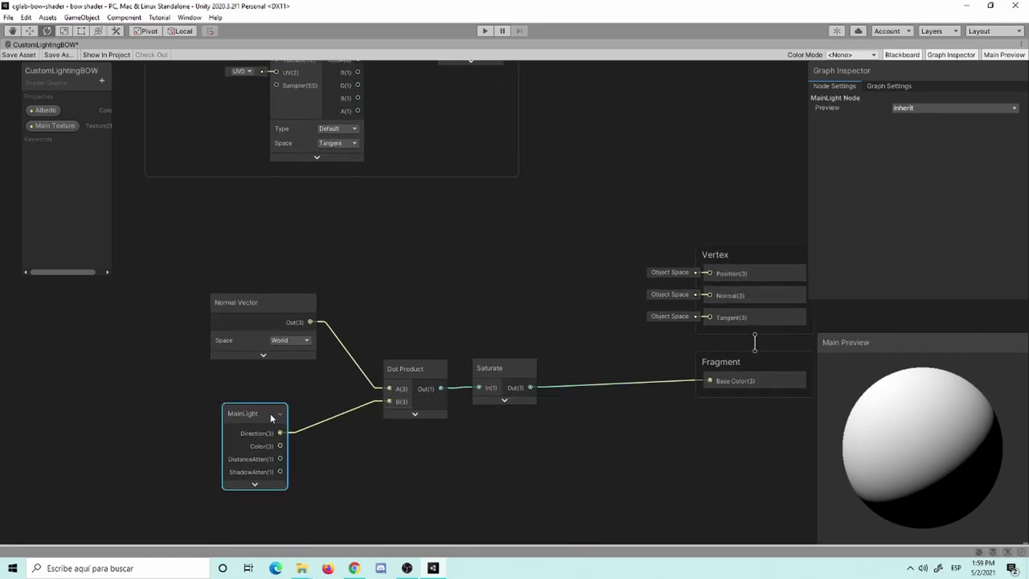
pyautogui.click(384, 337)
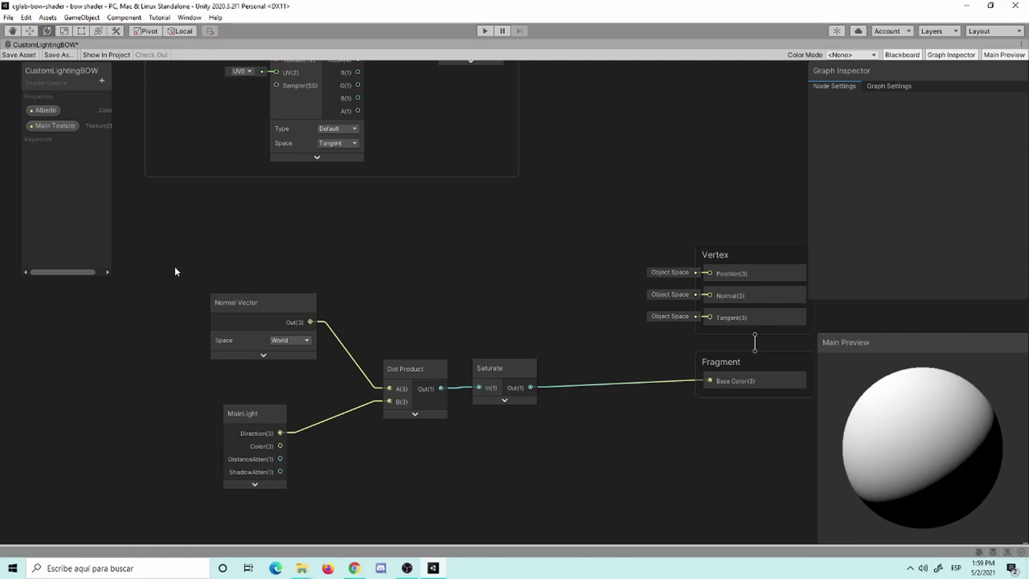
pyautogui.moveTo(488, 437); pyautogui.dragTo(527, 483)
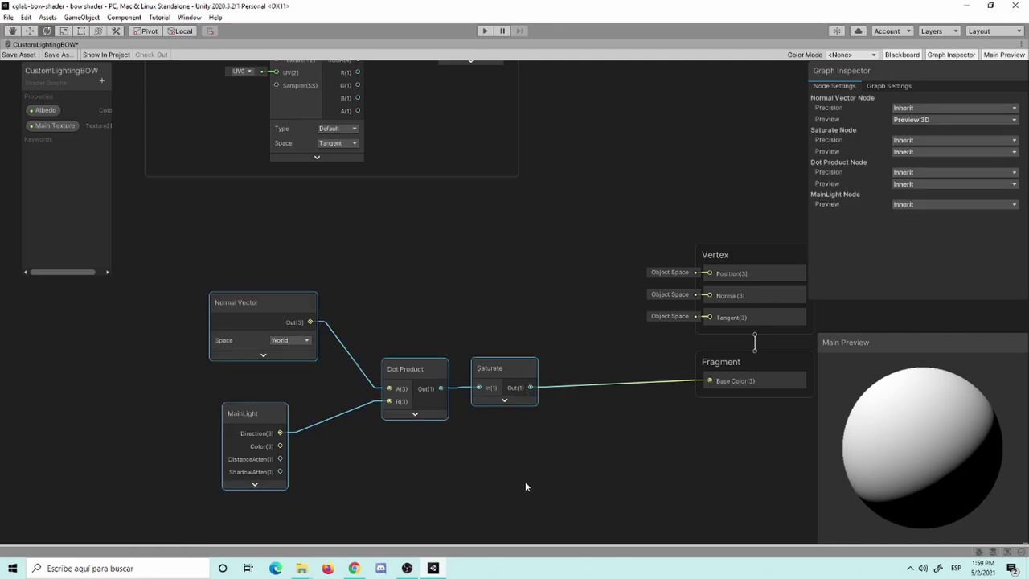
pyautogui.hotkey('ctrl', 'g')
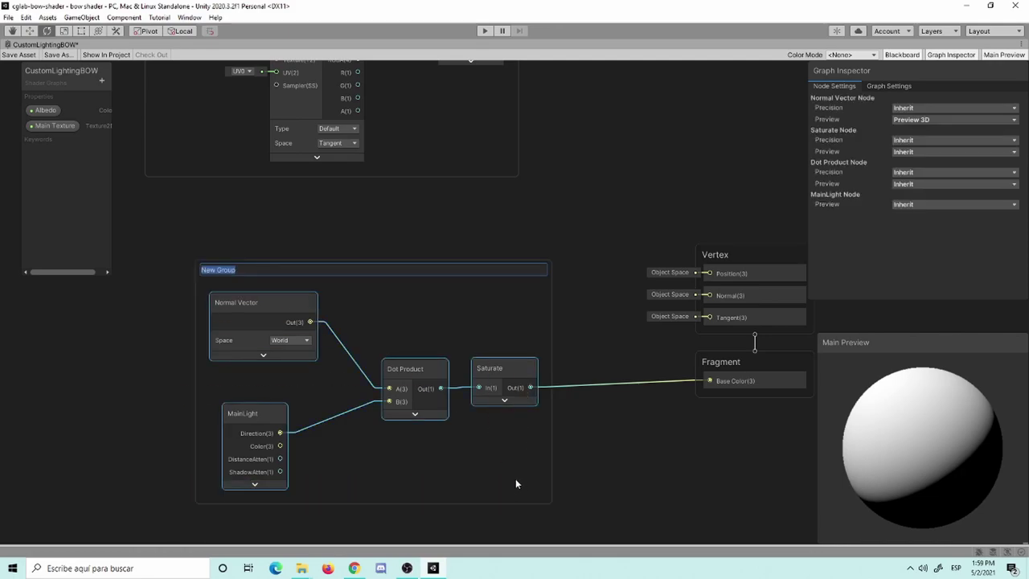
pyautogui.write('NdotL')
pyautogui.write(' / Lambert')
pyautogui.press('Return')
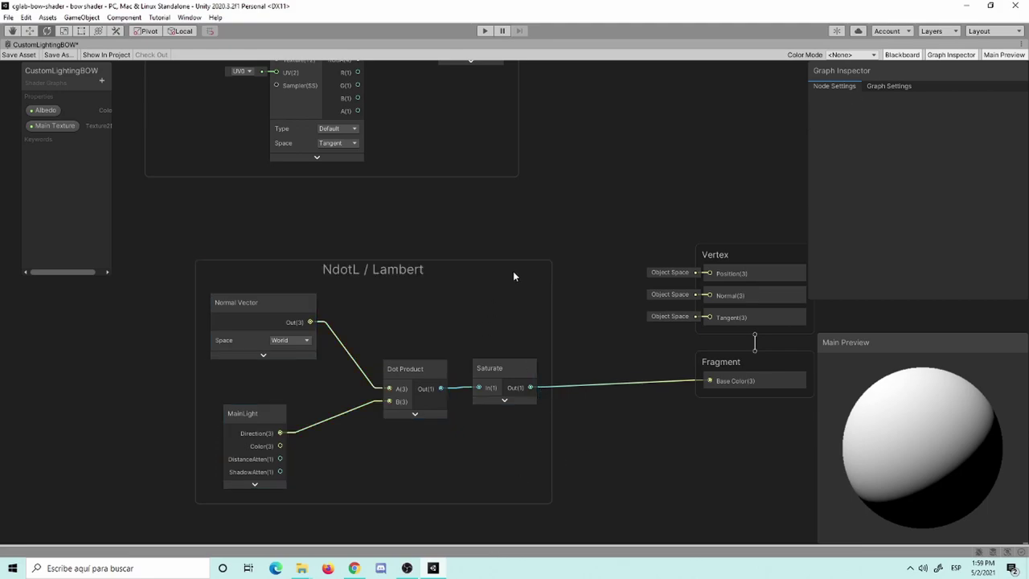
pyautogui.moveTo(512, 271); pyautogui.dragTo(447, 274)
# Nudge the Albedo group into place and move the Vertex and Fragment master nodes right.
pyautogui.scroll(-3, 520, 234)
pyautogui.moveTo(520, 235); pyautogui.dragTo(492, 325, button='middle')
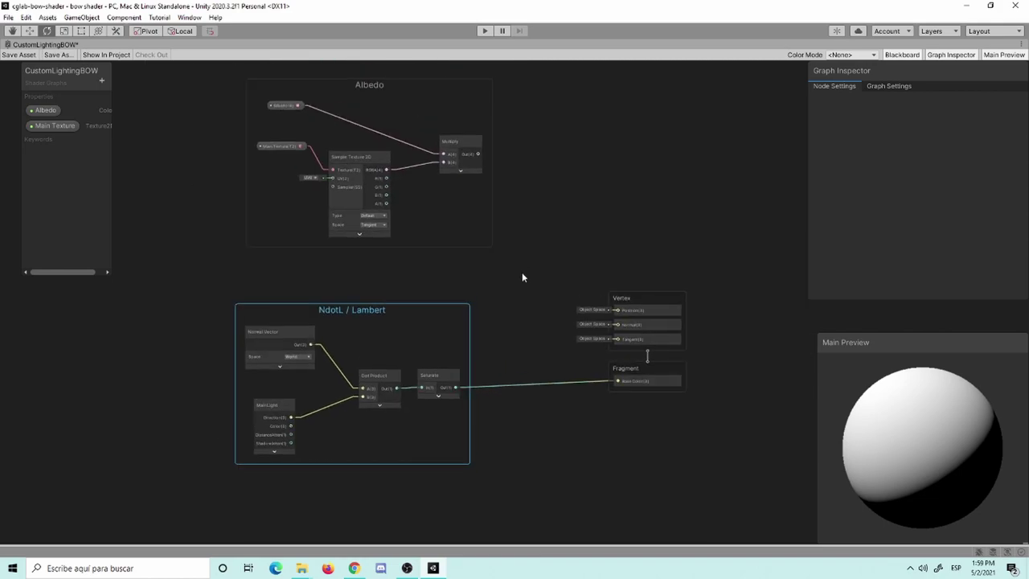
pyautogui.moveTo(430, 122); pyautogui.dragTo(410, 145)
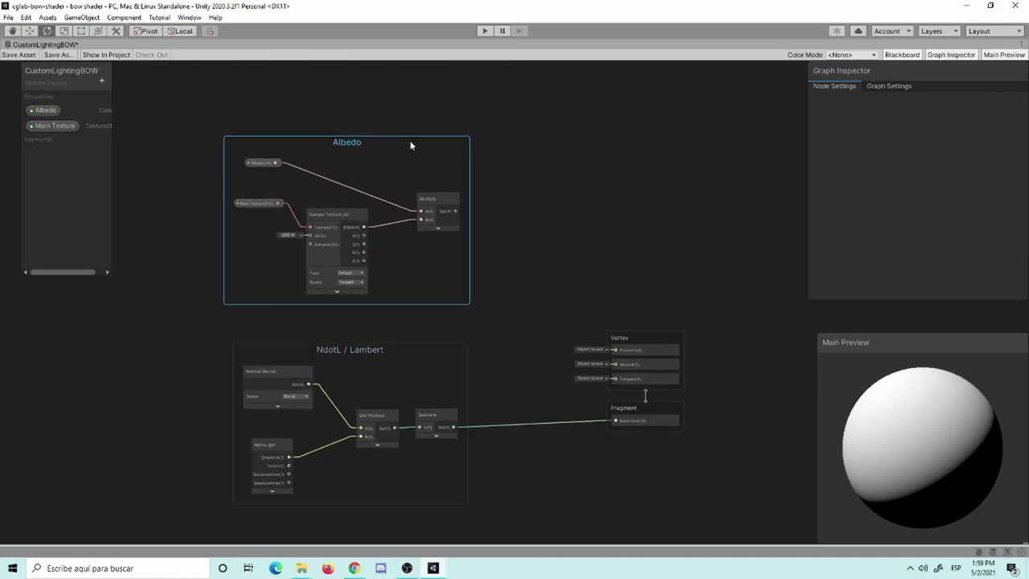
pyautogui.moveTo(582, 258); pyautogui.dragTo(542, 244, button='middle')
pyautogui.moveTo(541, 249); pyautogui.dragTo(696, 469)
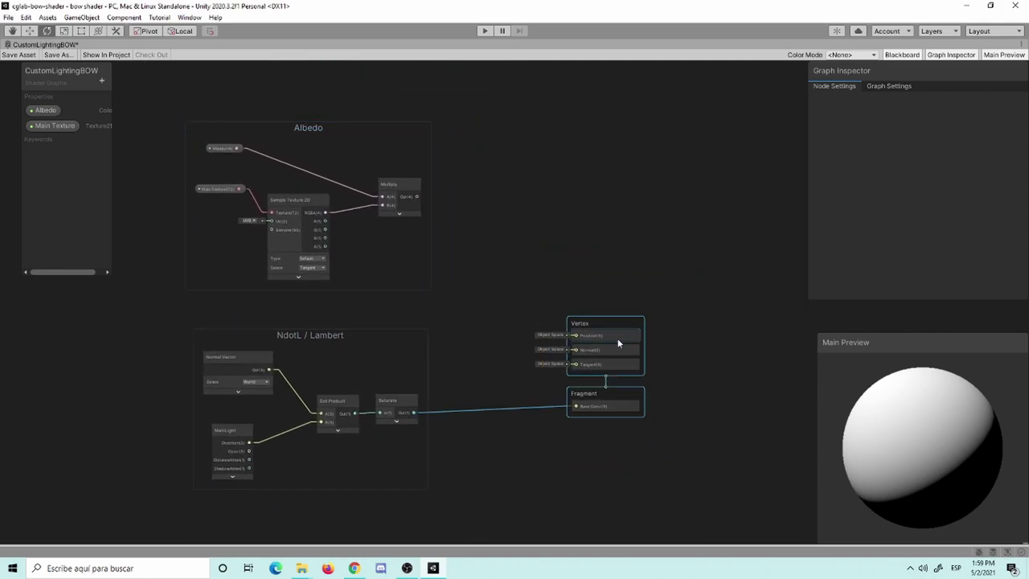
pyautogui.moveTo(605, 323); pyautogui.dragTo(685, 327)
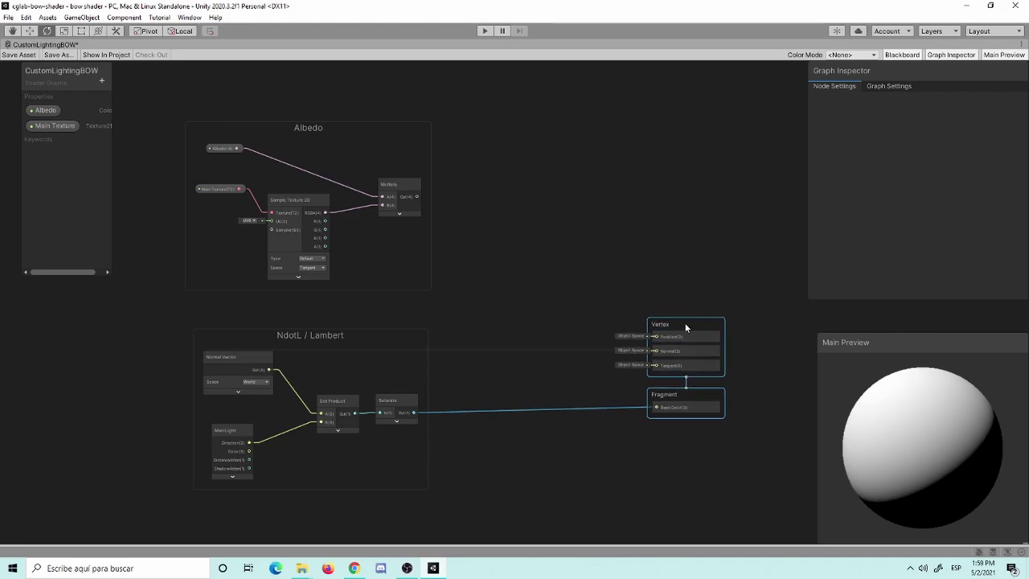
pyautogui.scroll(2, 492, 253)
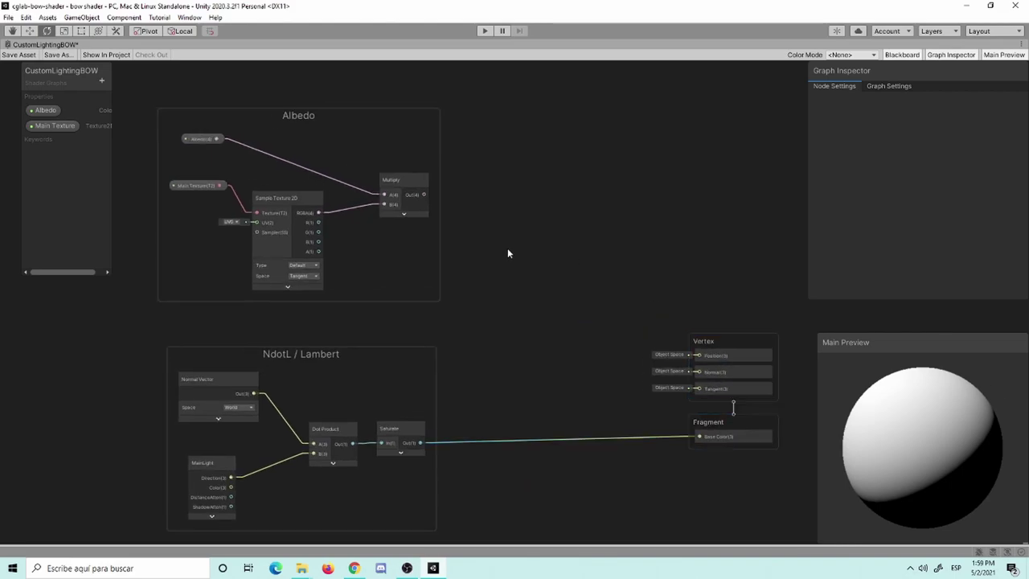
# Add a Multiply node taking the Albedo group's output in A and Saturate's output in B.
pyautogui.press('space')
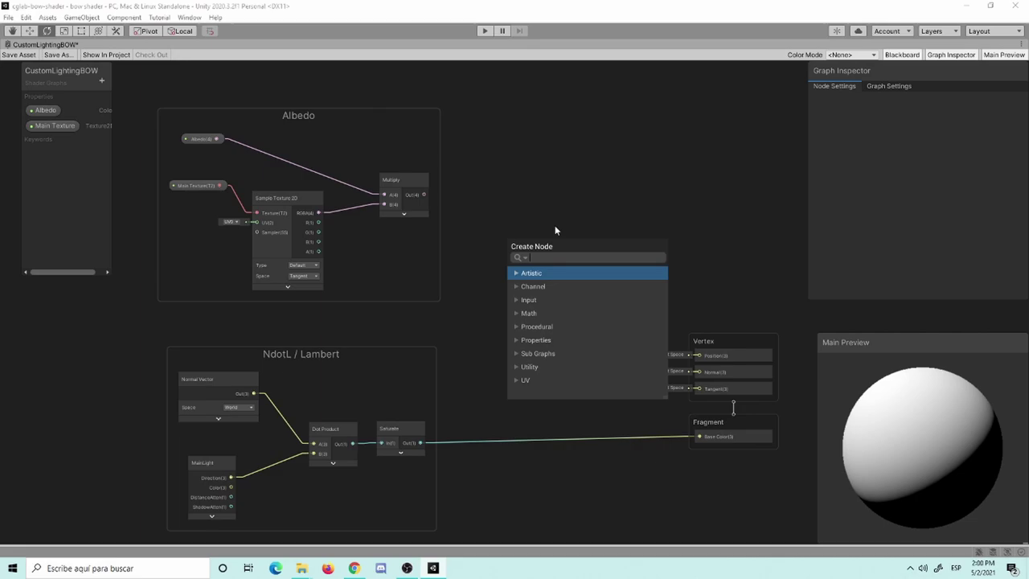
pyautogui.write('multiply')
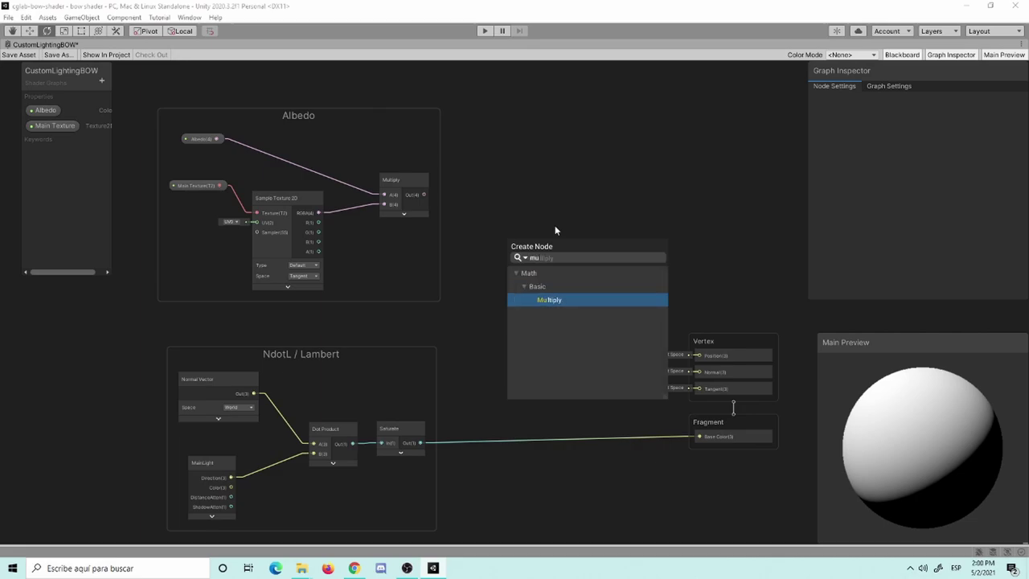
pyautogui.press('Return')
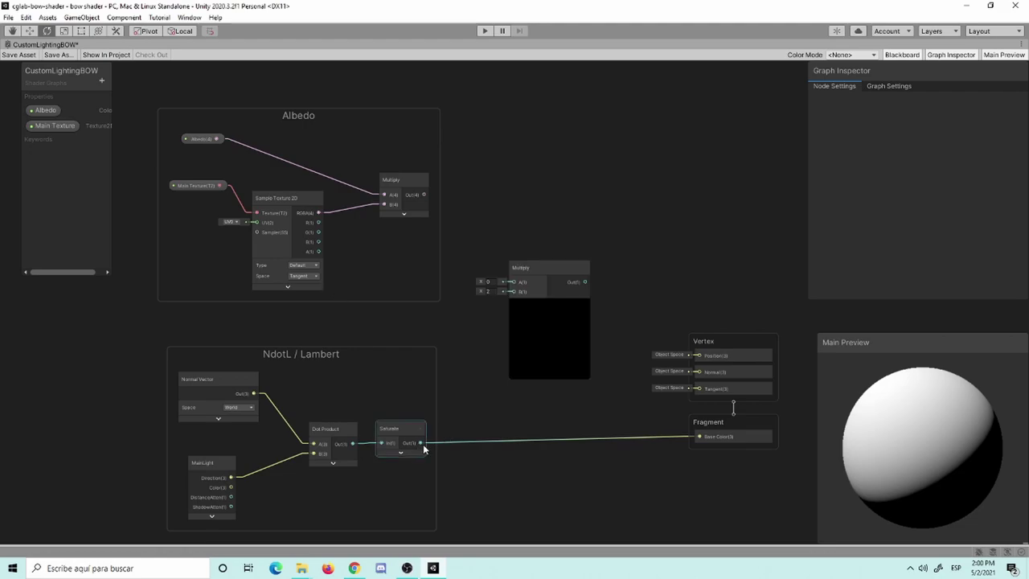
pyautogui.moveTo(421, 442); pyautogui.dragTo(513, 292)
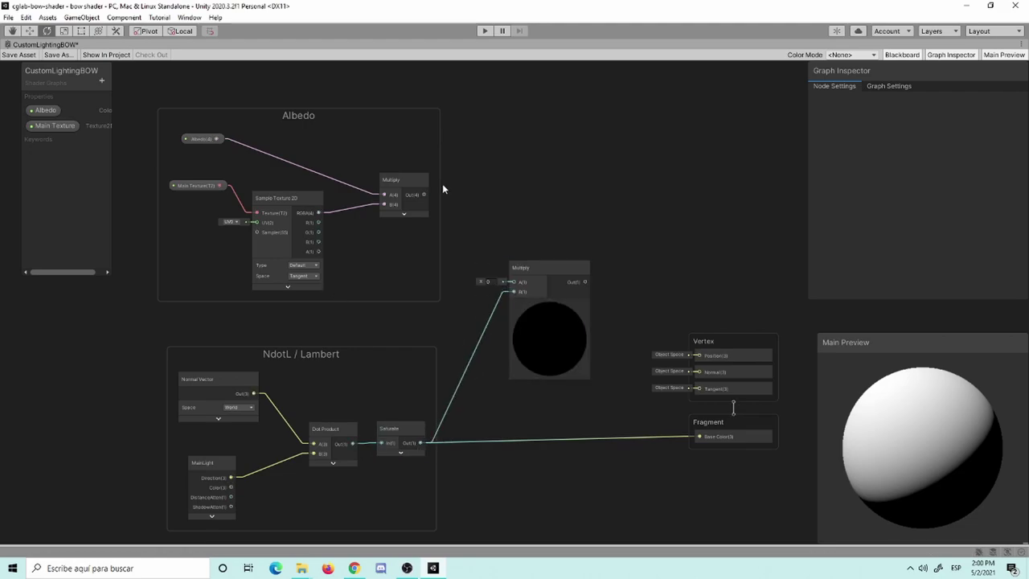
pyautogui.moveTo(426, 194); pyautogui.dragTo(506, 283)
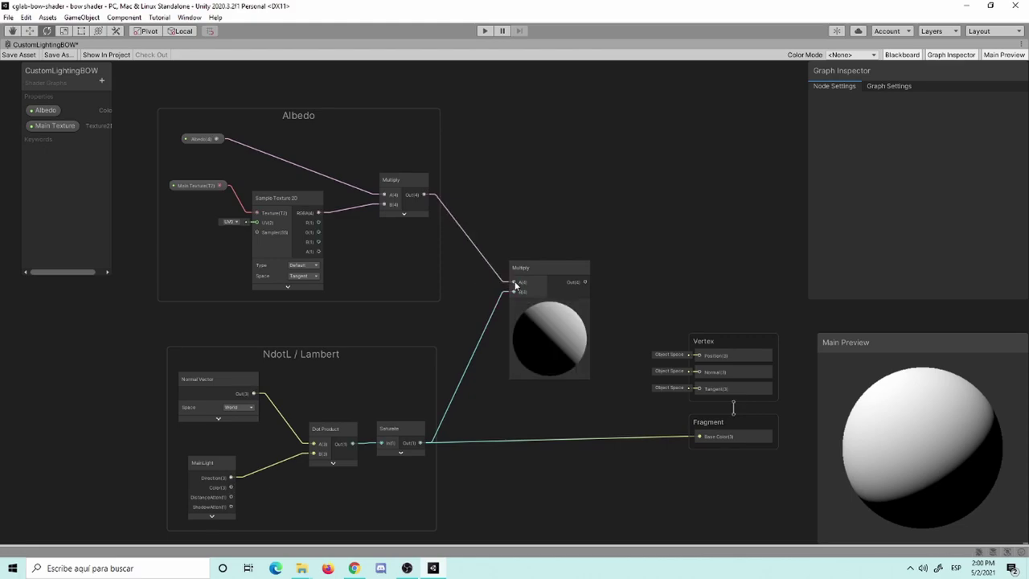
# Connect the new Multiply's output to Fragment Base Color, raise the master nodes, and frame the graph.
pyautogui.moveTo(593, 305); pyautogui.dragTo(528, 231, button='middle')
pyautogui.click(518, 254)
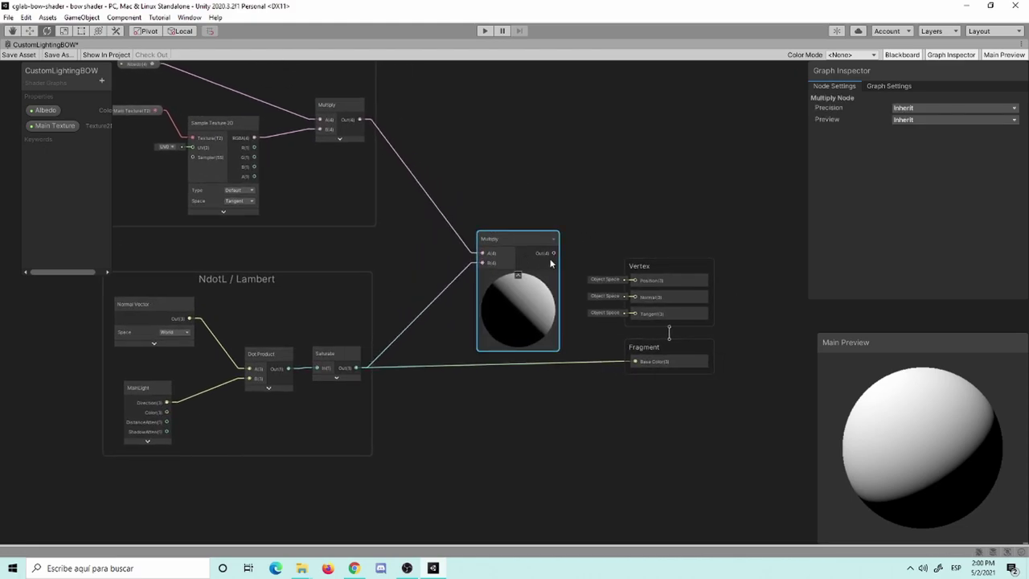
pyautogui.moveTo(553, 248); pyautogui.dragTo(592, 288)
pyautogui.moveTo(625, 342); pyautogui.dragTo(634, 361)
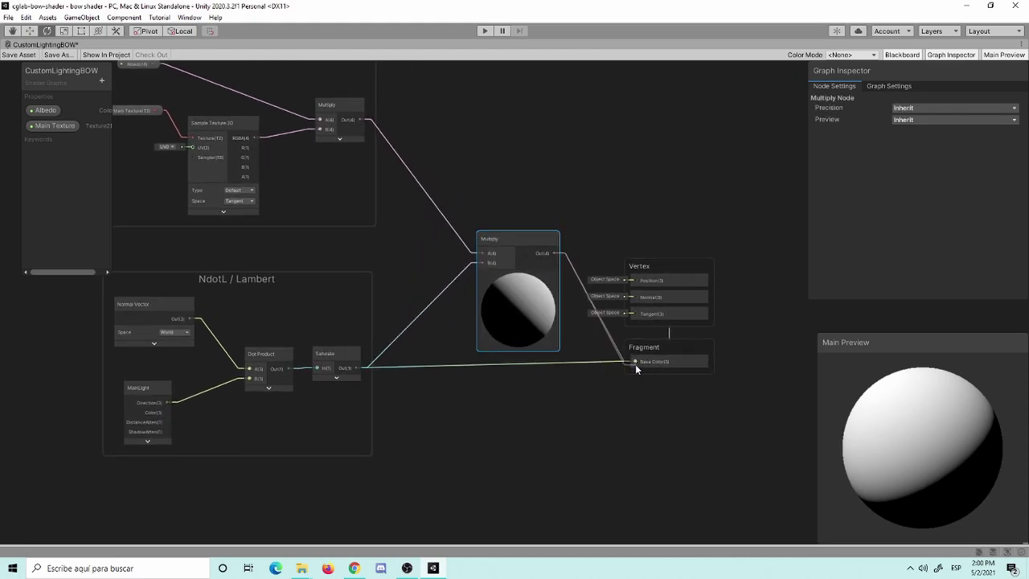
pyautogui.moveTo(625, 238)
pyautogui.mouseDown()
pyautogui.moveTo(705, 315)
pyautogui.moveTo(711, 370)
pyautogui.mouseUp()
pyautogui.moveTo(669, 269); pyautogui.dragTo(672, 183)
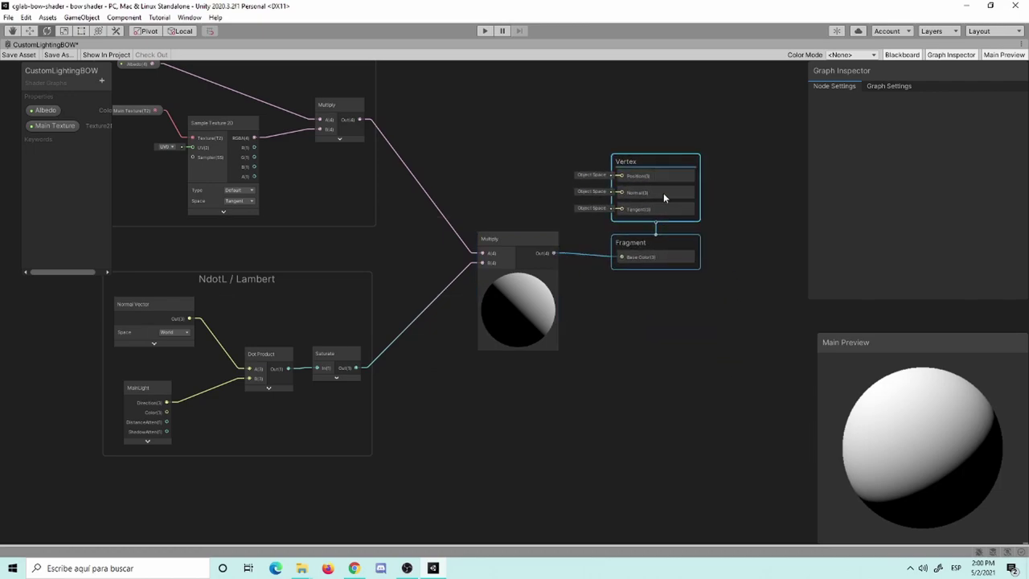
pyautogui.click(641, 344)
pyautogui.press('a')
pyautogui.scroll(-2, 623, 393)
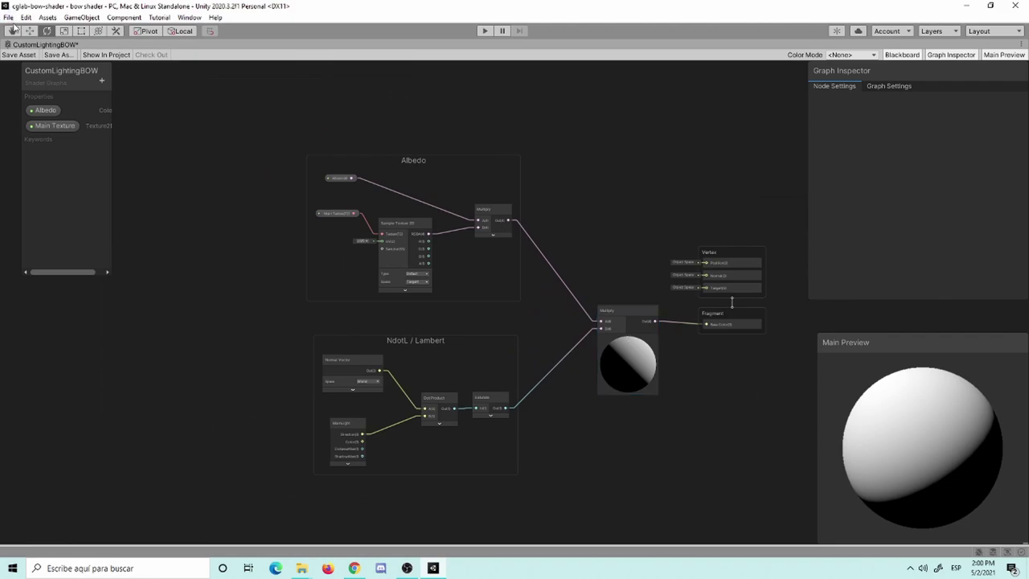
# Save the shader graph, return to the Scene view, and select and frame the Sphere.
pyautogui.click(21, 57)
pyautogui.hotkey('shift', 'space')
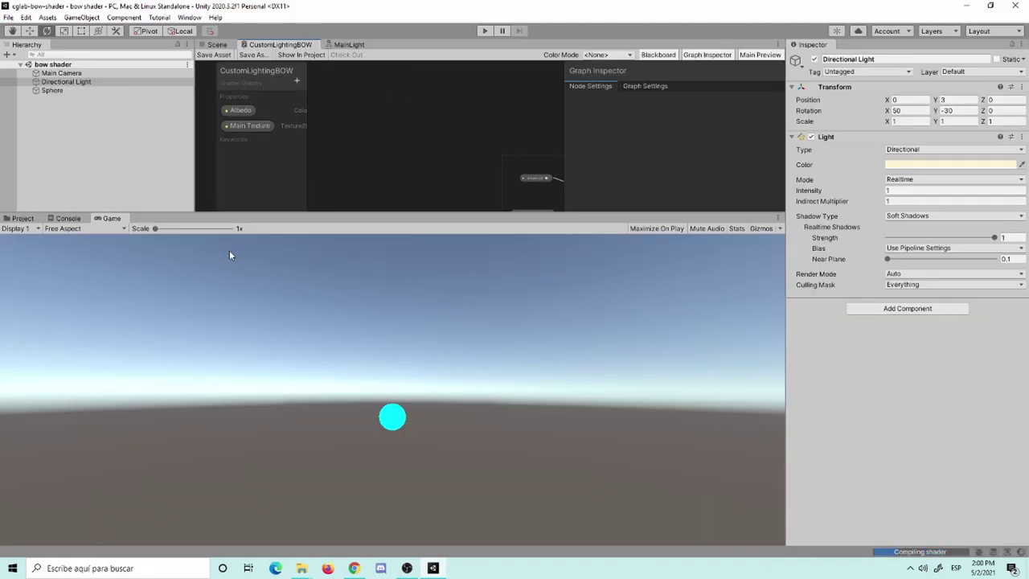
pyautogui.click(219, 45)
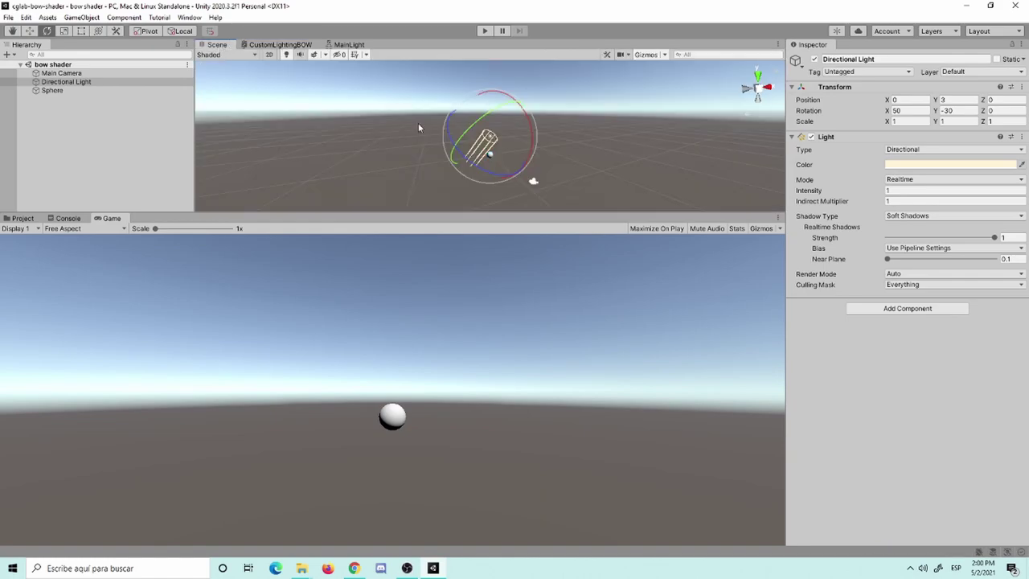
pyautogui.scroll(2, 521, 172)
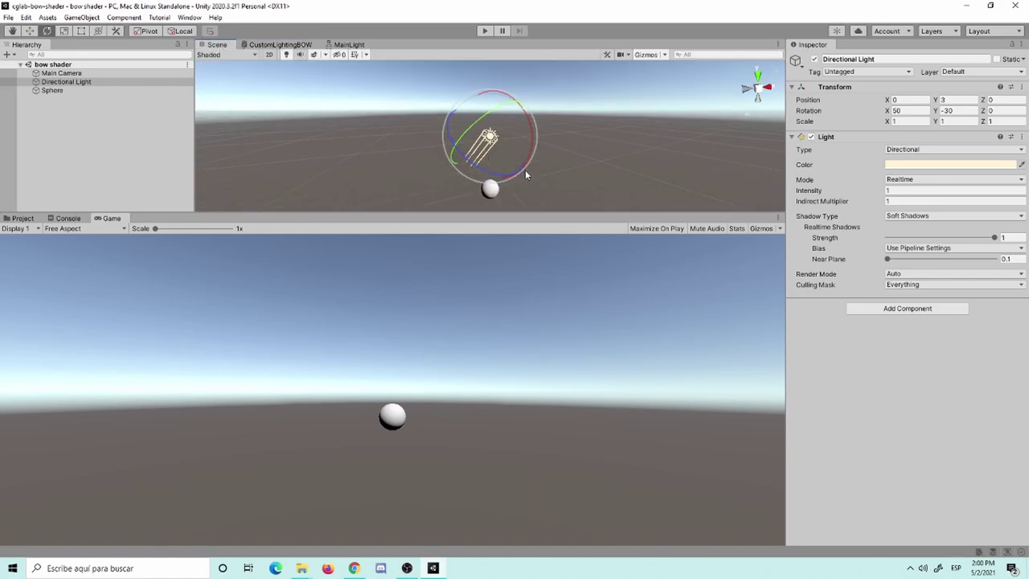
pyautogui.click(120, 151)
pyautogui.doubleClick(71, 90)
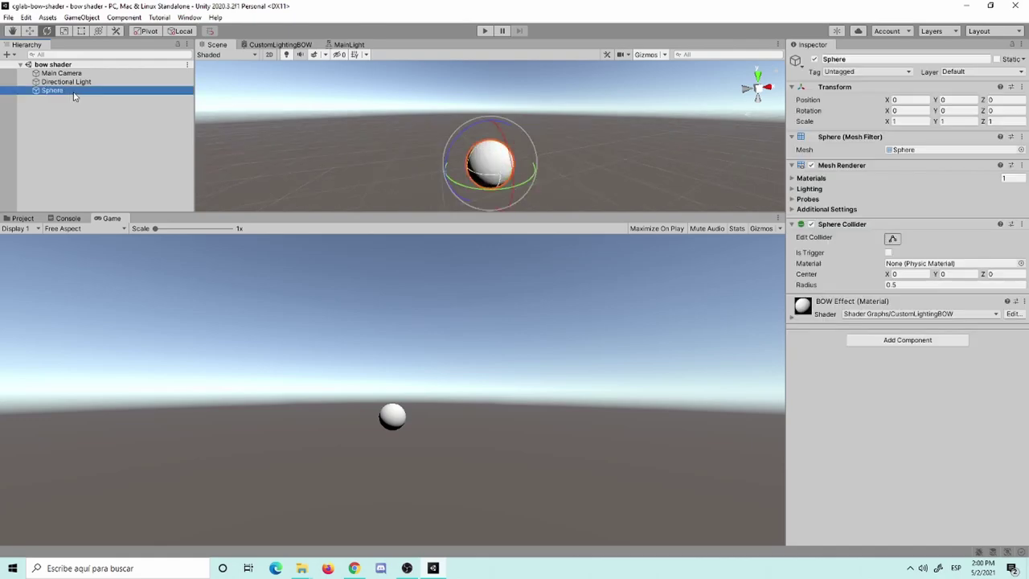
pyautogui.click(592, 153)
pyautogui.click(494, 146)
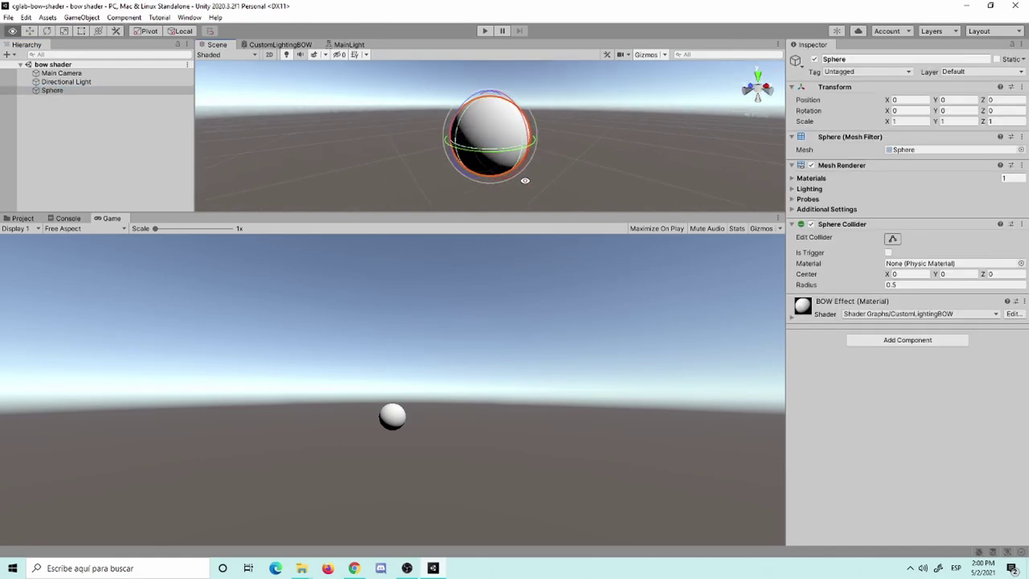
pyautogui.press('q')
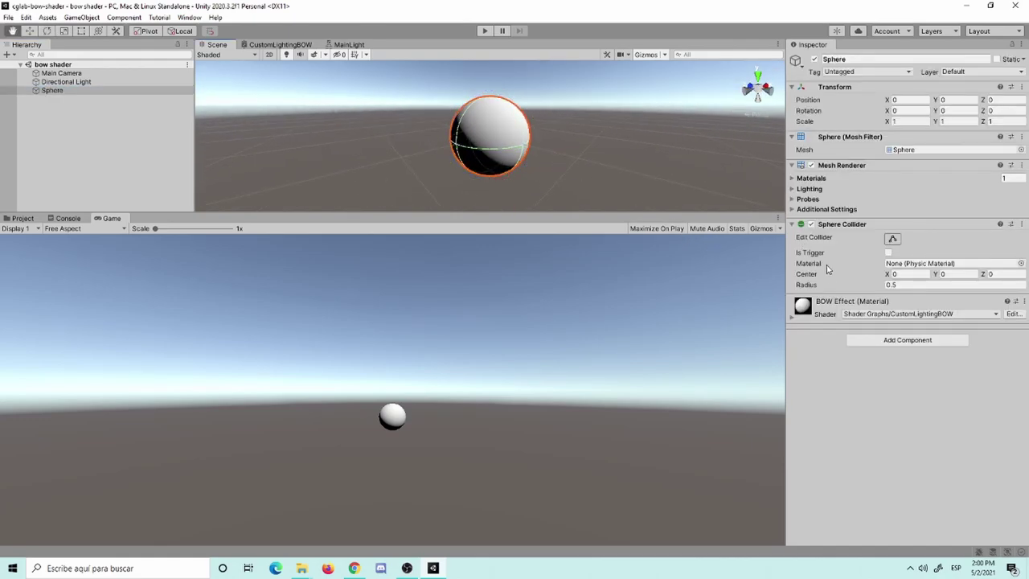
# Tint the sphere material's Albedo a pinkish grey, B79999.
pyautogui.click(792, 320)
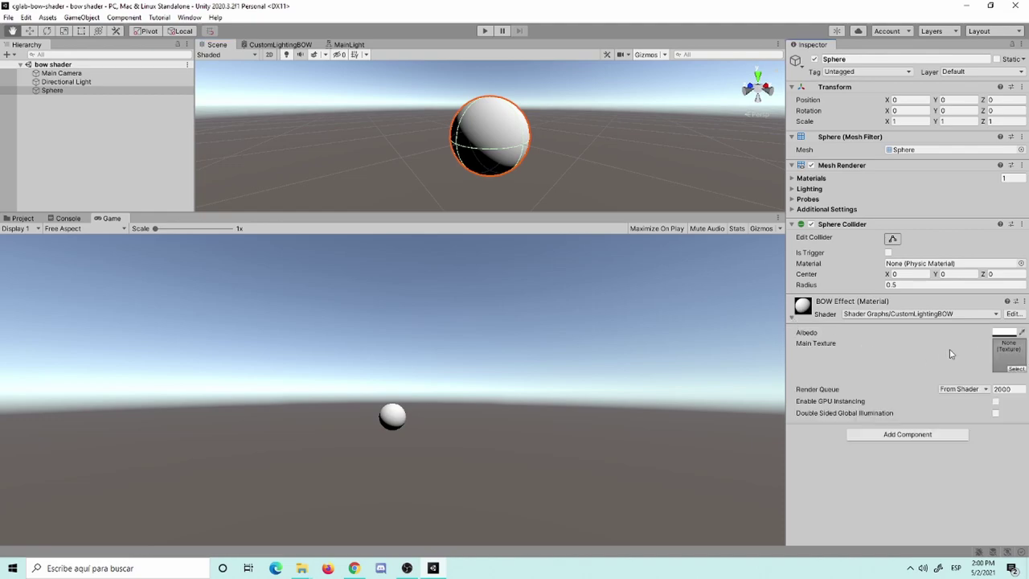
pyautogui.click(1004, 332)
pyautogui.moveTo(974, 380)
pyautogui.mouseDown()
pyautogui.moveTo(942, 369)
pyautogui.moveTo(989, 355)
pyautogui.mouseUp()
# Set the Albedo to red and assign ConstructionLight_Albedo as the Main Texture.
pyautogui.click(1018, 291)
pyautogui.click(1023, 369)
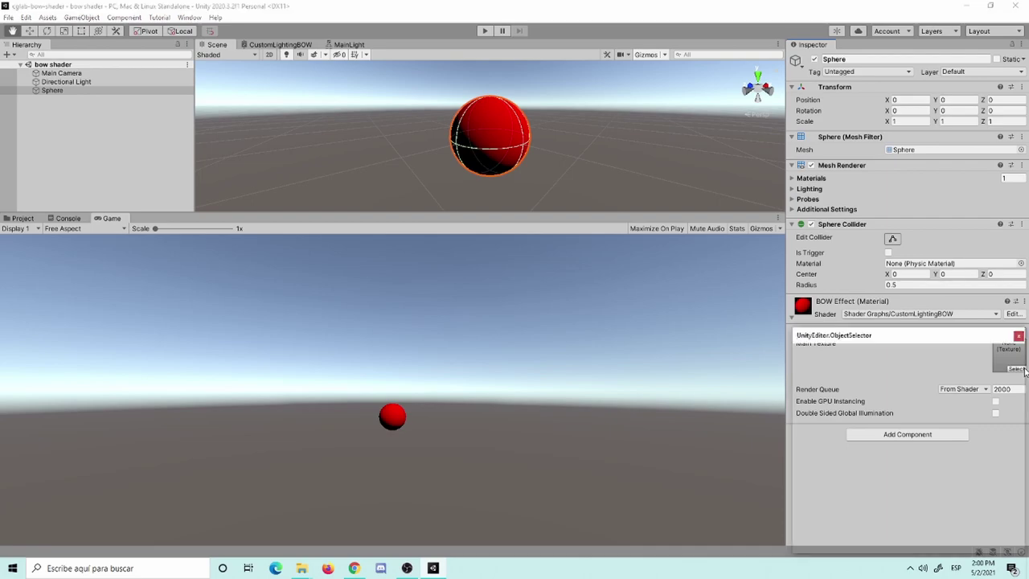
pyautogui.click(836, 380)
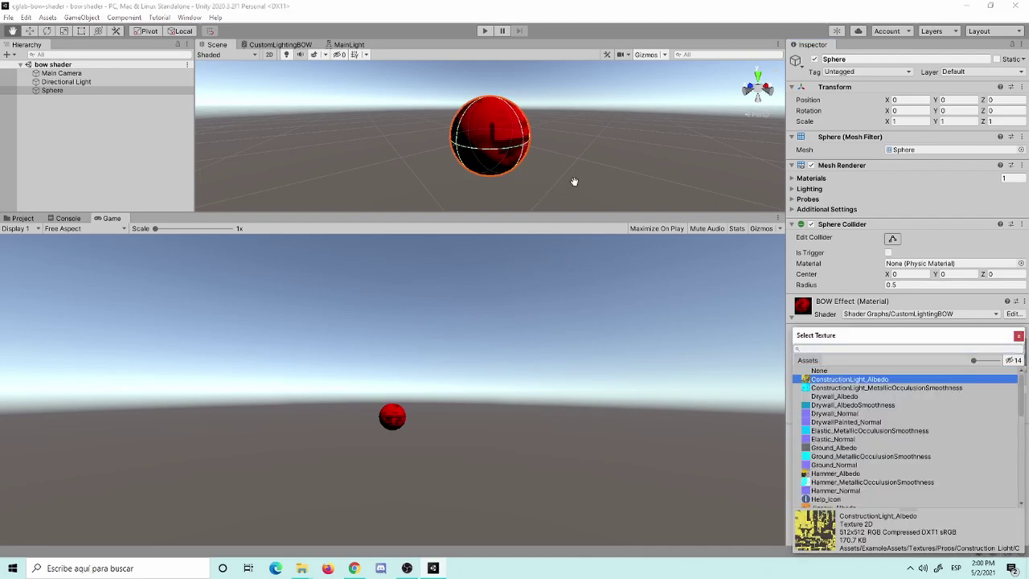
pyautogui.click(597, 167)
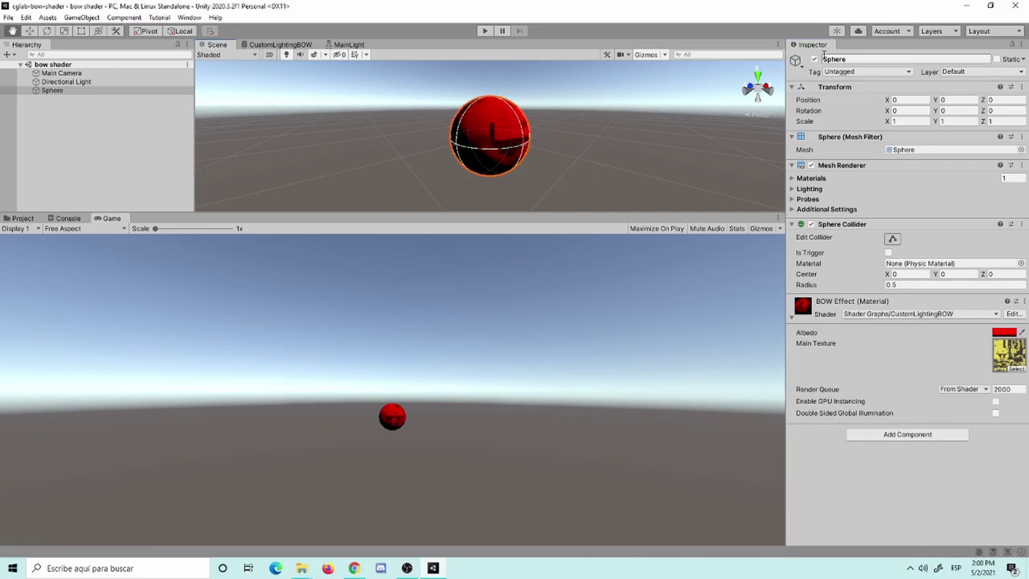
# Toggle the Directional Light off and on repeatedly to compare the sphere's shading.
pyautogui.click(66, 81)
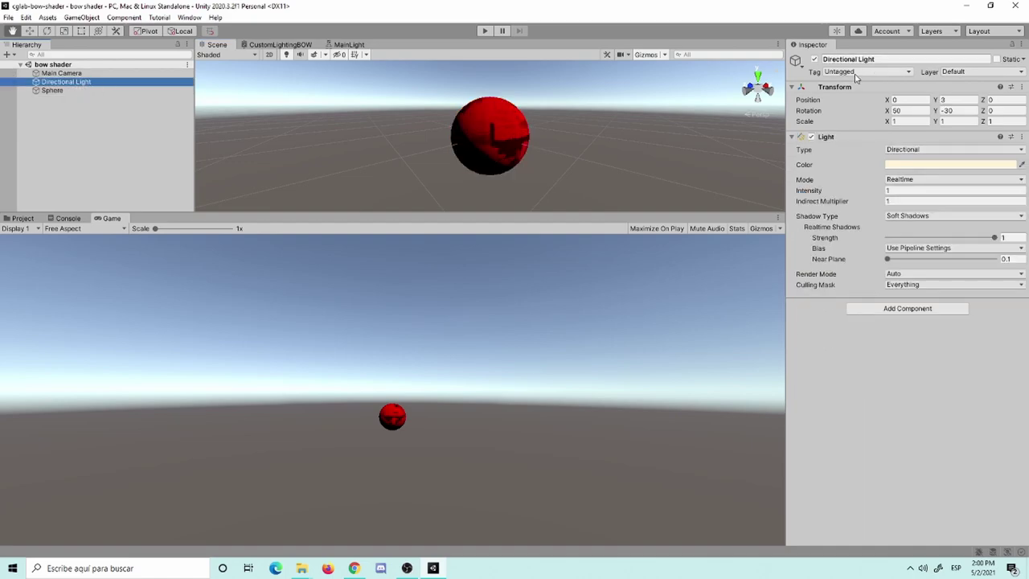
pyautogui.click(814, 60)
pyautogui.click(814, 60)
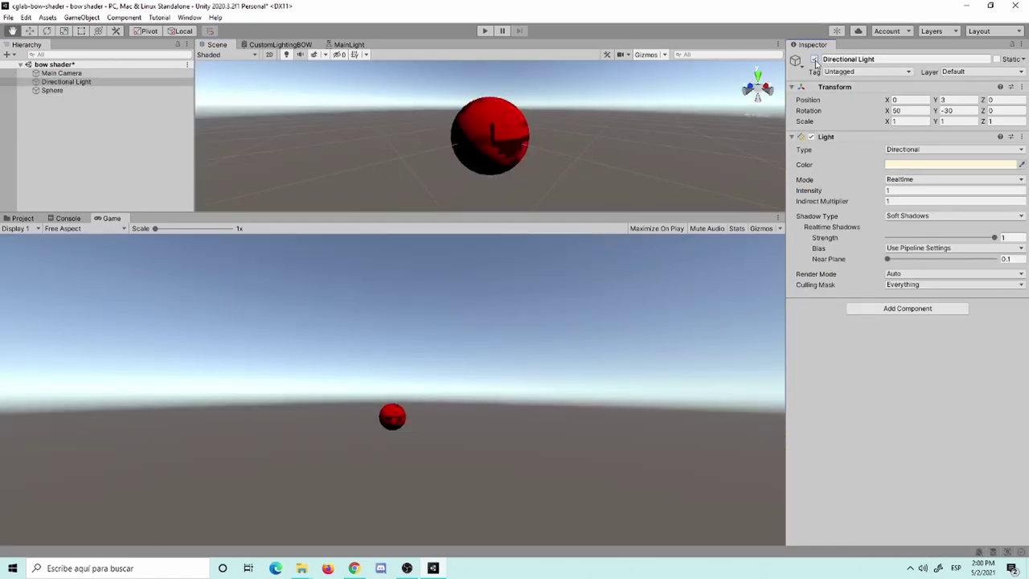
pyautogui.doubleClick(814, 59)
pyautogui.doubleClick(814, 60)
pyautogui.doubleClick(814, 59)
pyautogui.click(501, 137)
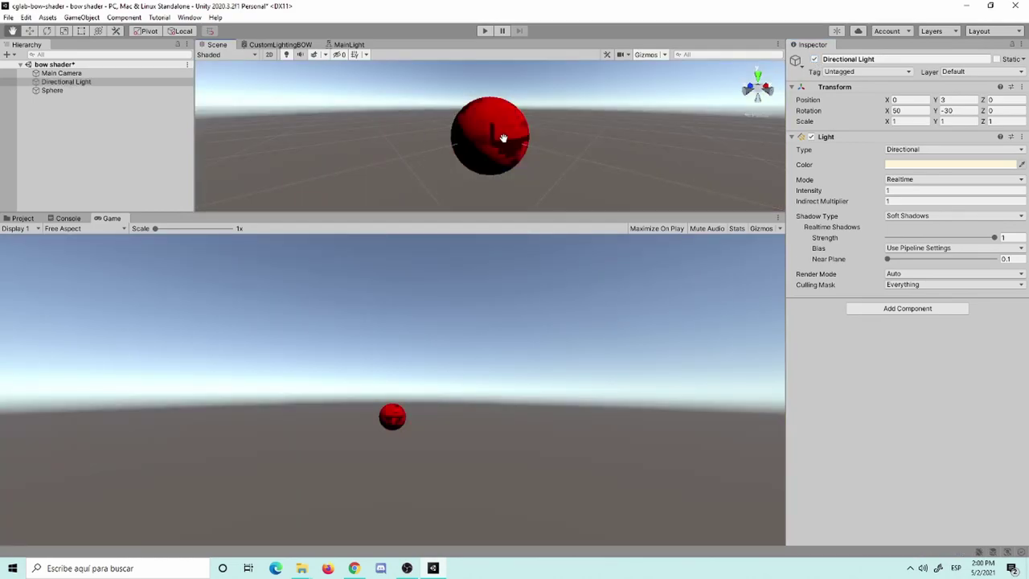
# Reset the sphere's Main Texture to None and Albedo to white, then save the scene.
pyautogui.click(74, 90)
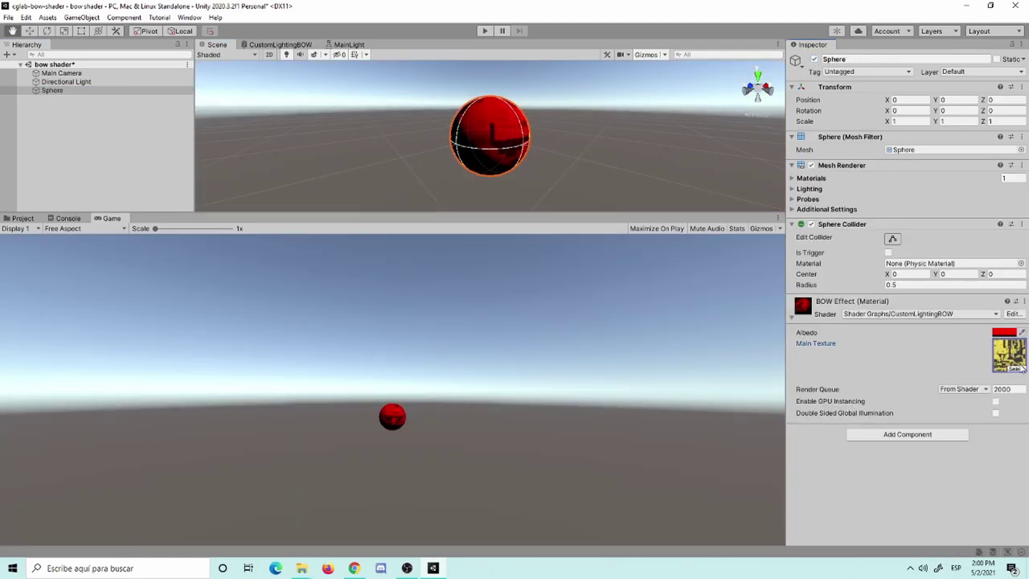
pyautogui.click(1014, 367)
pyautogui.click(902, 369)
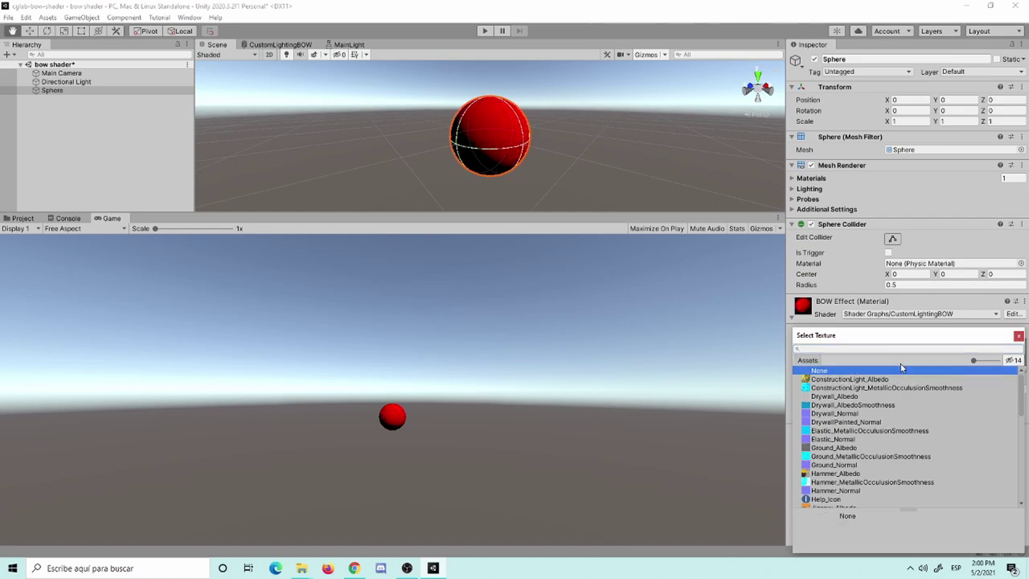
pyautogui.click(1018, 336)
pyautogui.click(1006, 336)
pyautogui.moveTo(965, 351); pyautogui.dragTo(935, 355)
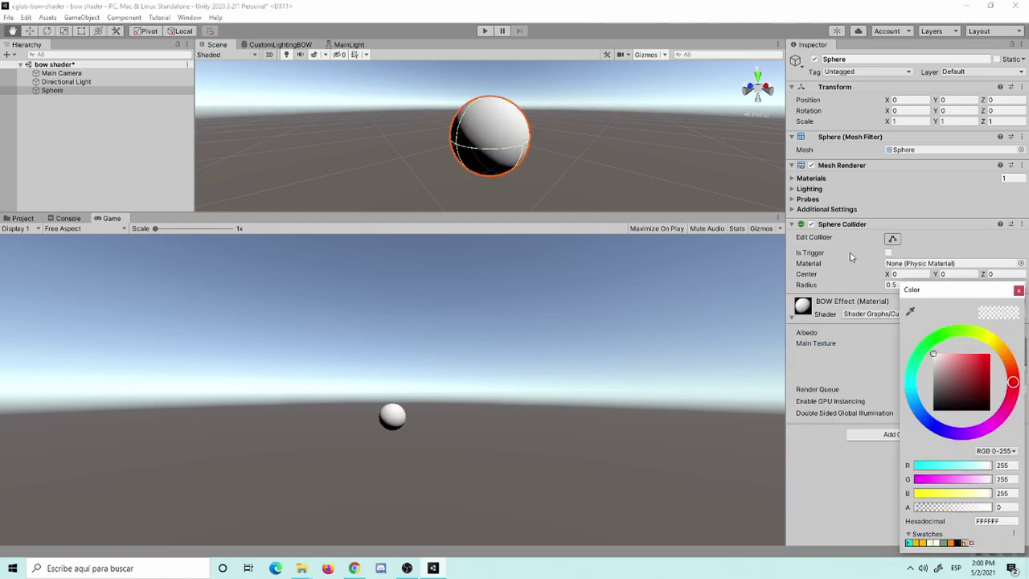
pyautogui.click(1019, 289)
pyautogui.hotkey('ctrl', 's')
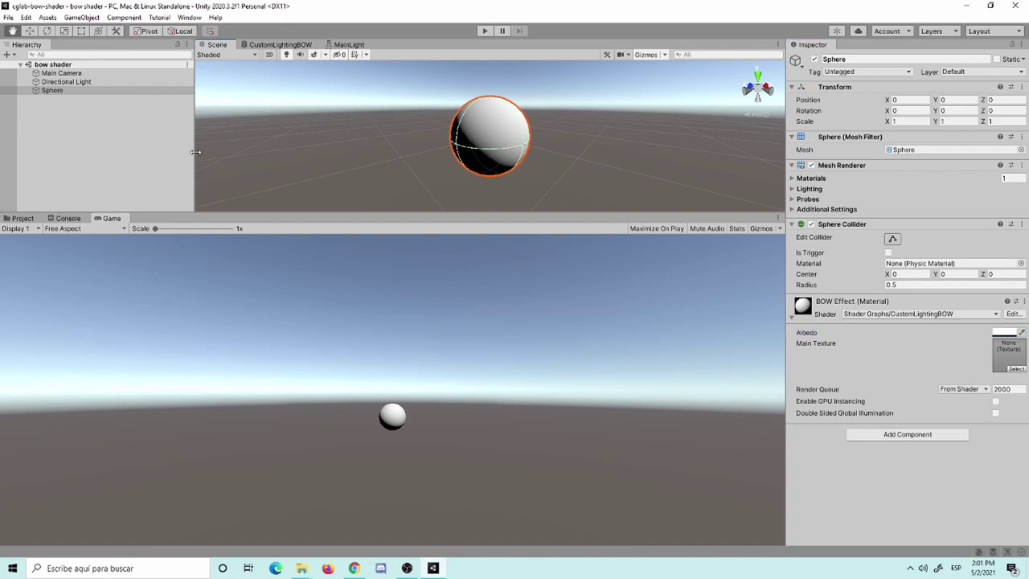
pyautogui.click(127, 153)
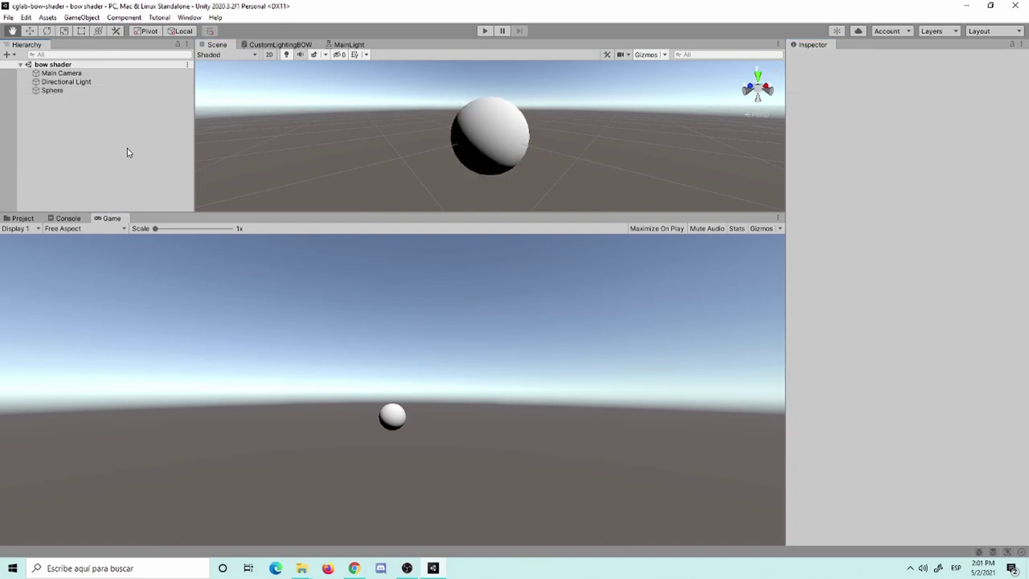